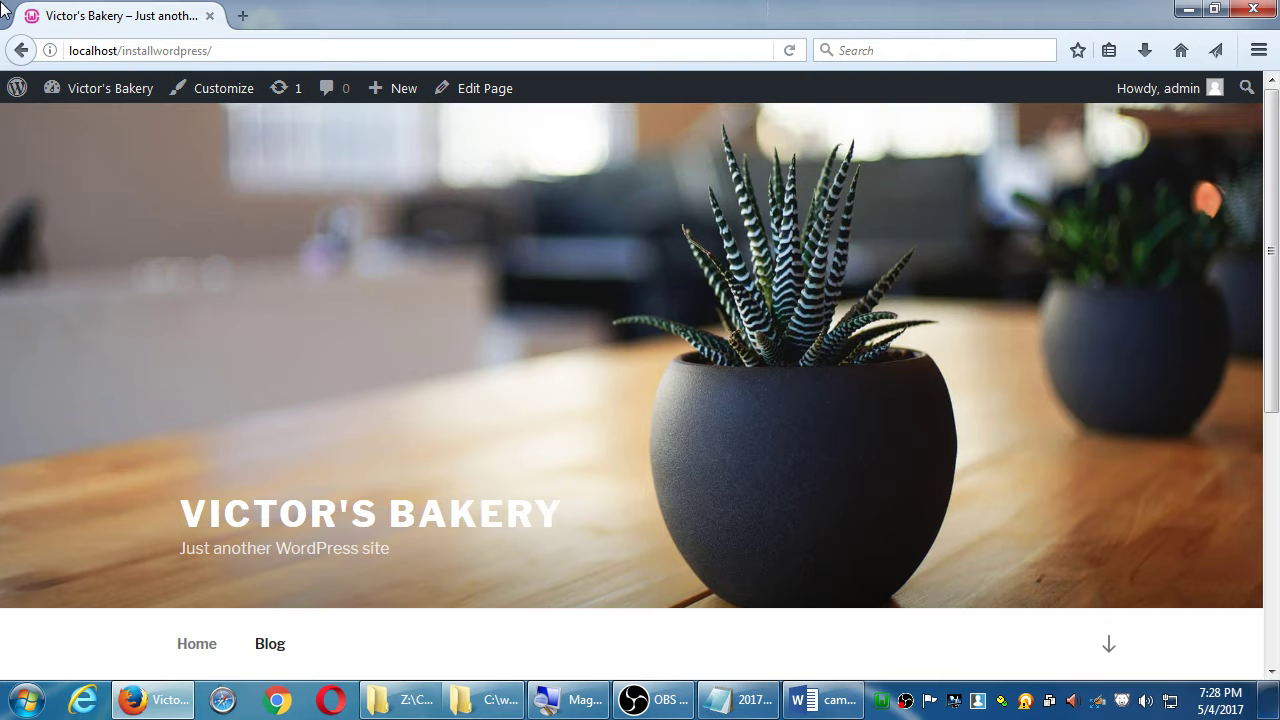
Open the Reading settings in the WordPress admin area of the Victor's Bakery site.
{"action": "left_click", "coordinate": [125, 88]}
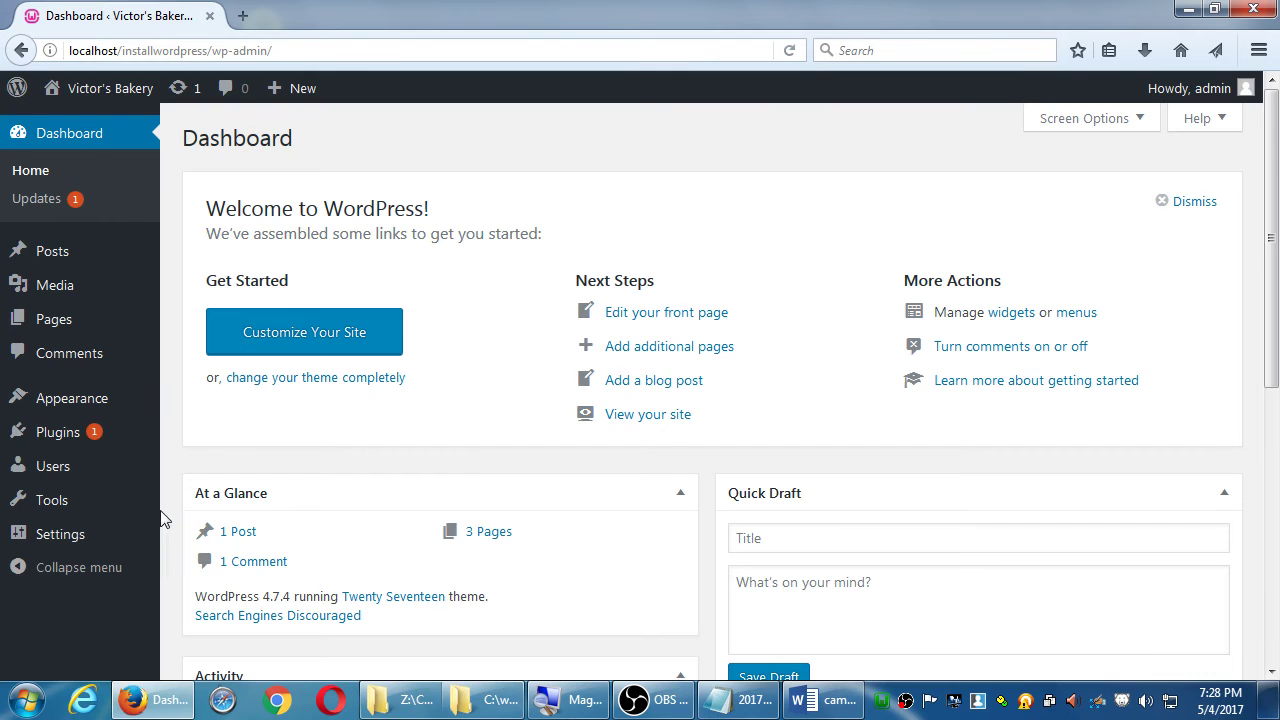
{"action": "mouse_move", "coordinate": [40, 543]}
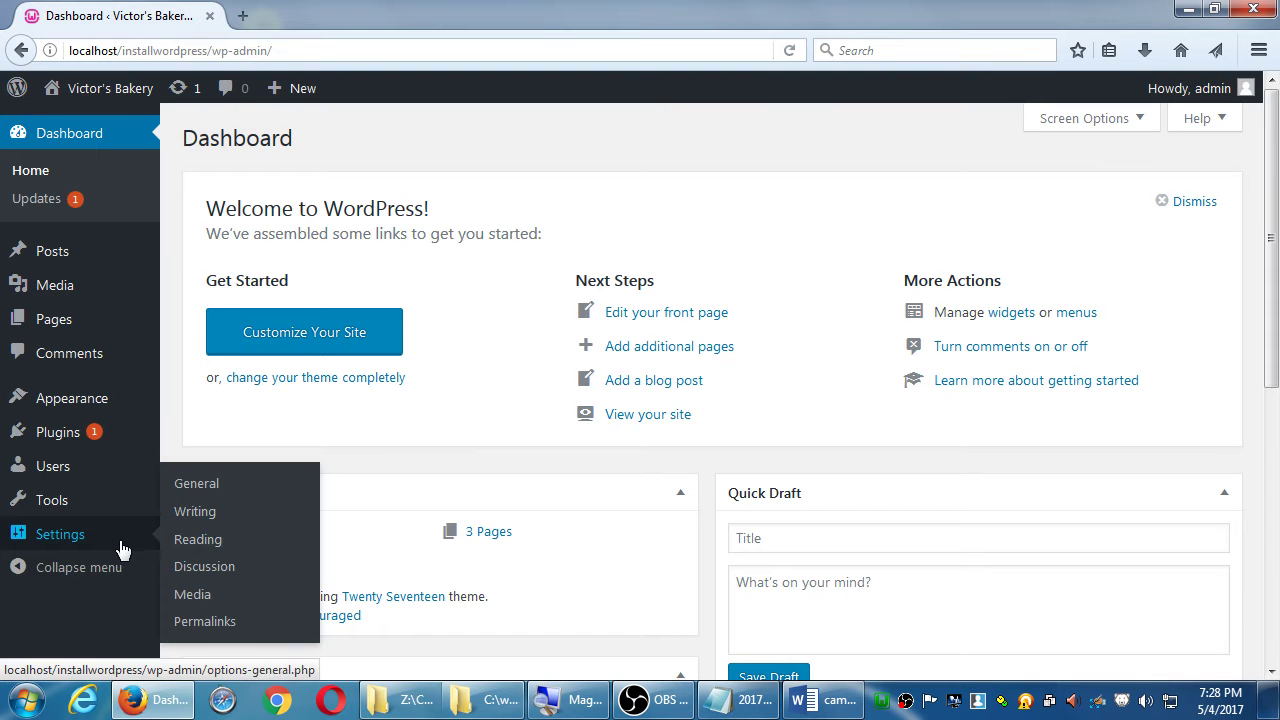
{"action": "left_click", "coordinate": [211, 556]}
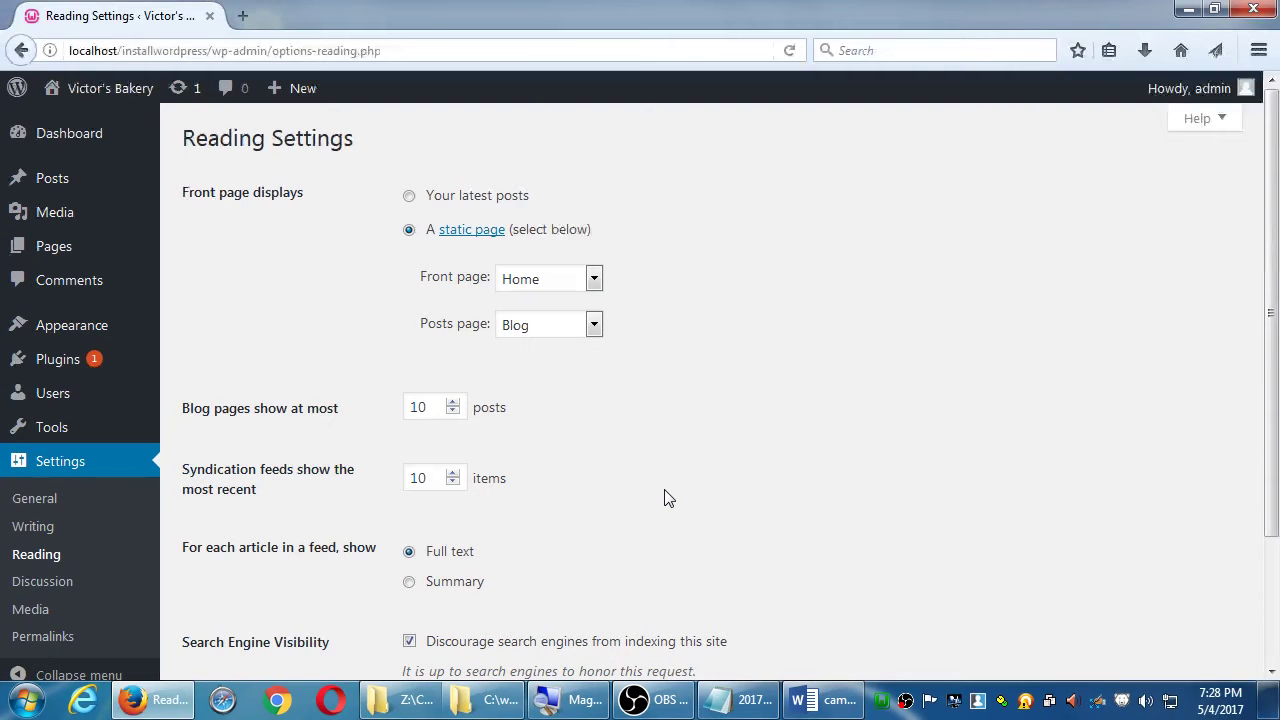
Visit vmcampos.com/blog in a new browser tab and examine how its posts are paginated across the first two pages.
{"action": "key", "text": "ctrl+t"}
{"action": "type", "text": "vmcampos.com/"}
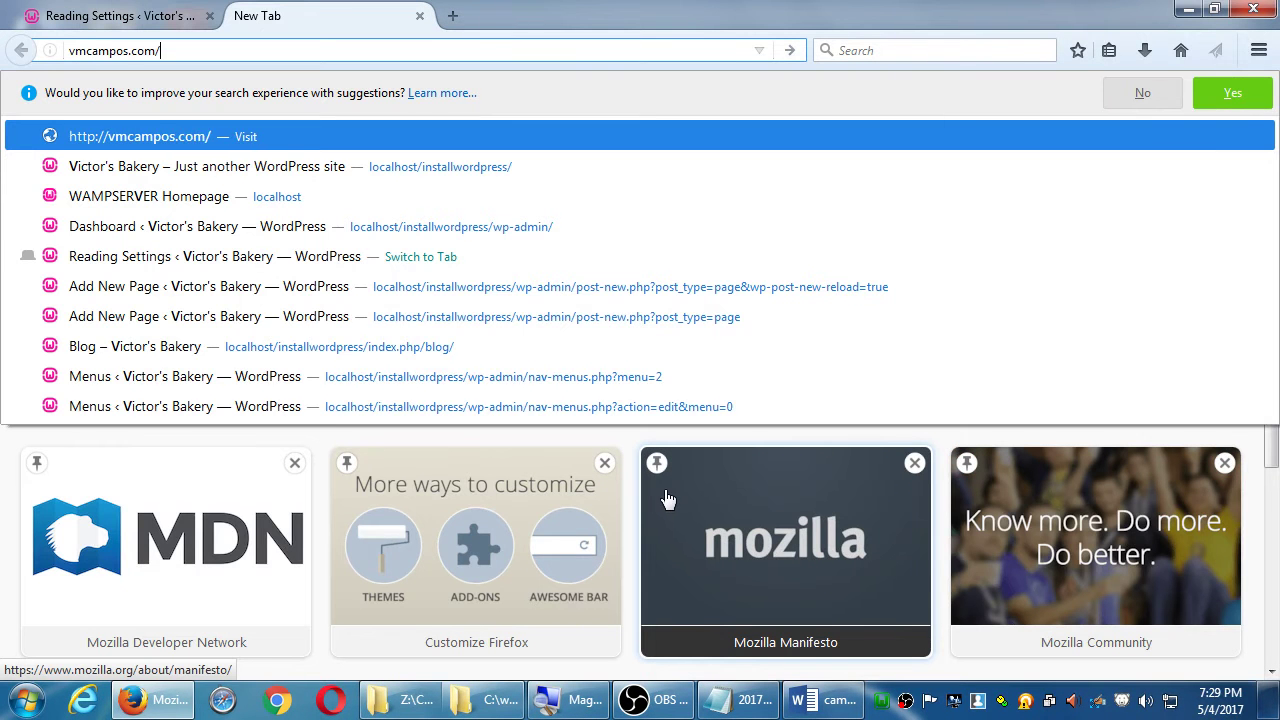
{"action": "type", "text": "blog"}
{"action": "key", "text": "Return"}
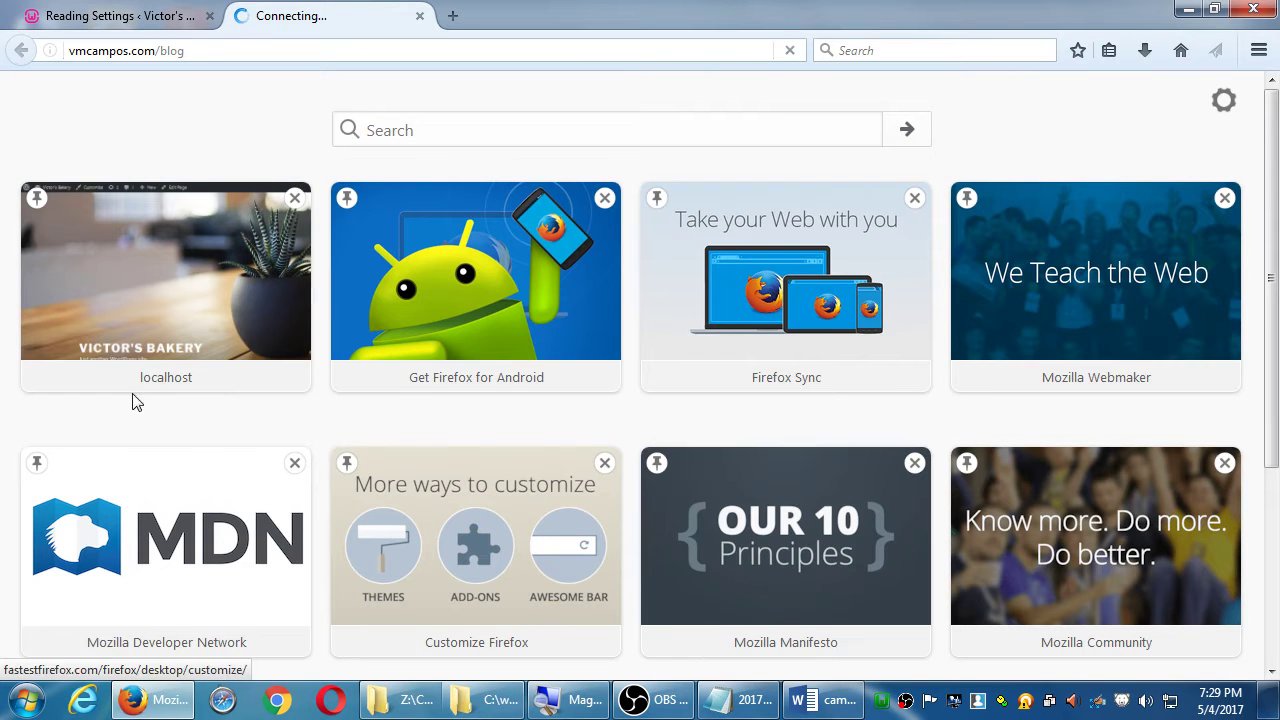
{"action": "scroll", "coordinate": [345, 290], "scroll_direction": "down", "scroll_amount": 4}
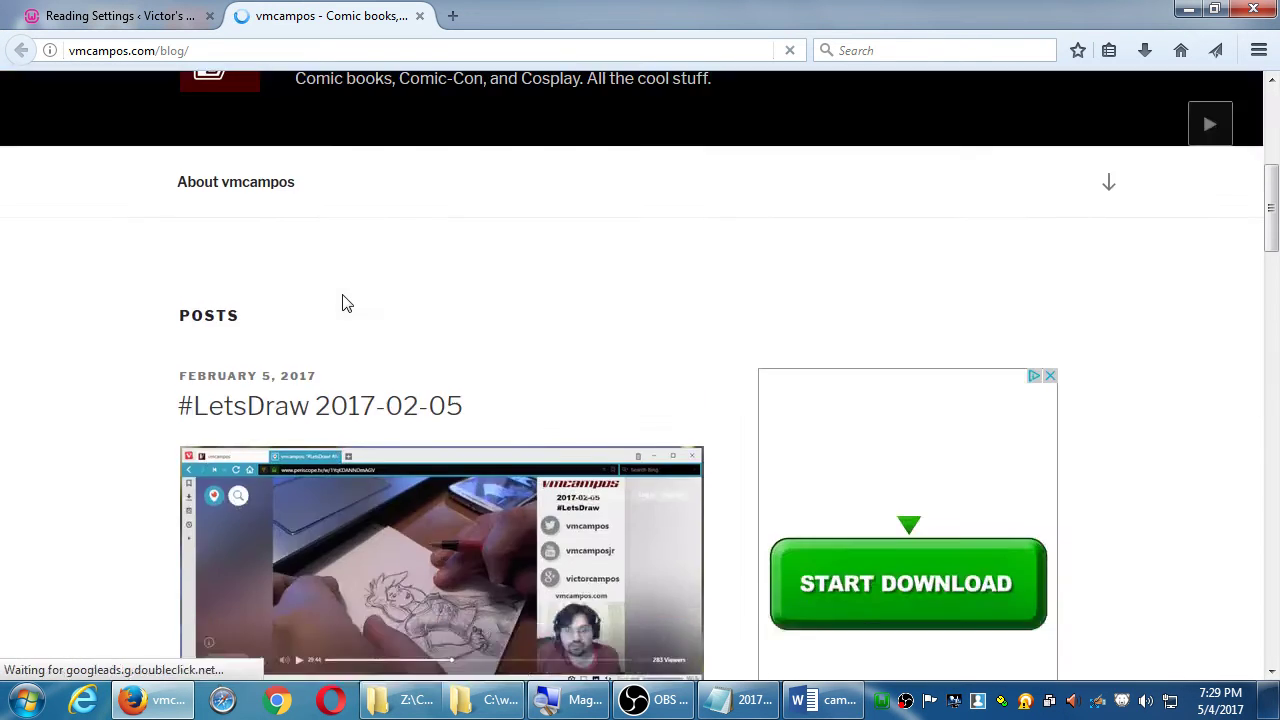
{"action": "scroll", "coordinate": [345, 303], "scroll_direction": "down", "scroll_amount": 20}
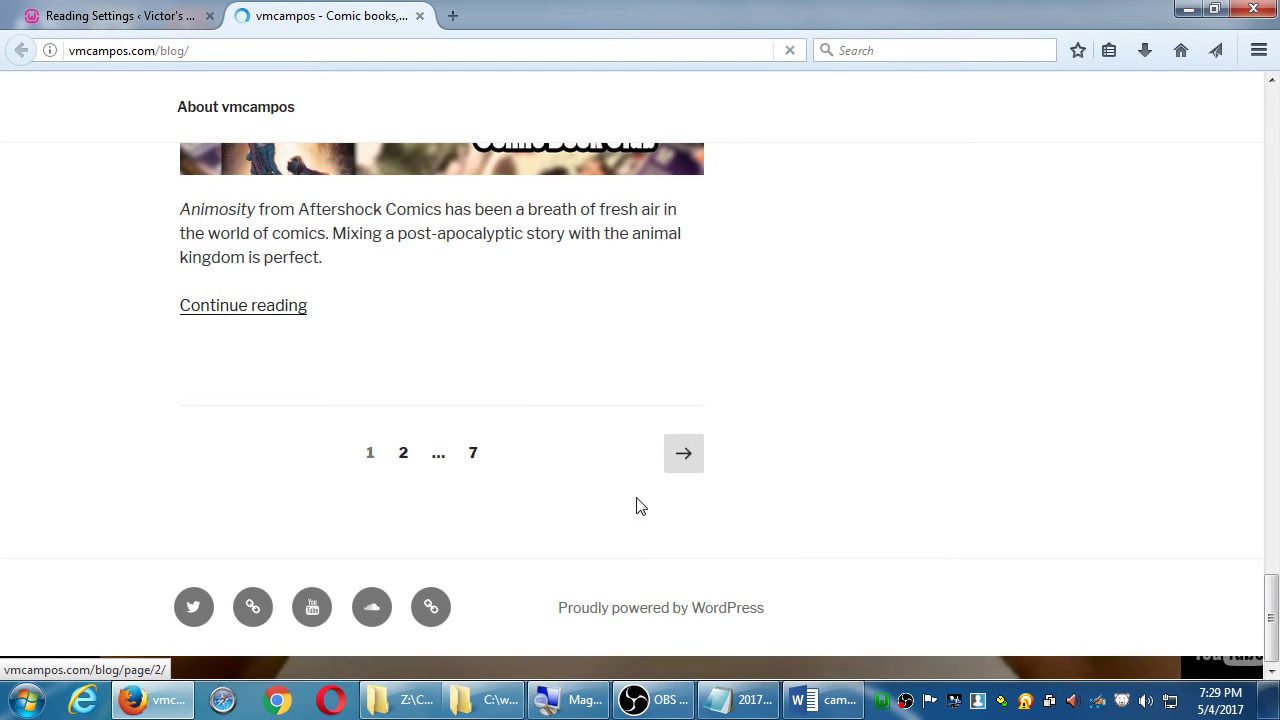
{"action": "left_click", "coordinate": [682, 456]}
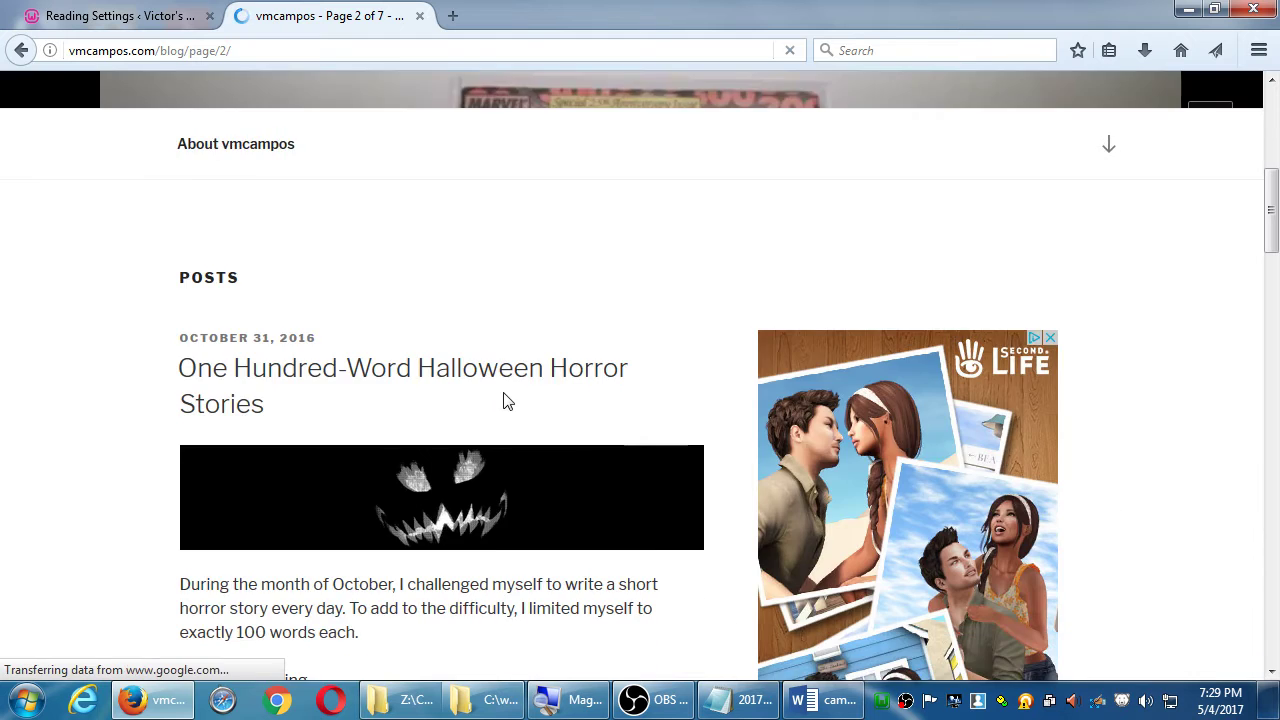
{"action": "scroll", "coordinate": [505, 400], "scroll_direction": "down", "scroll_amount": 20}
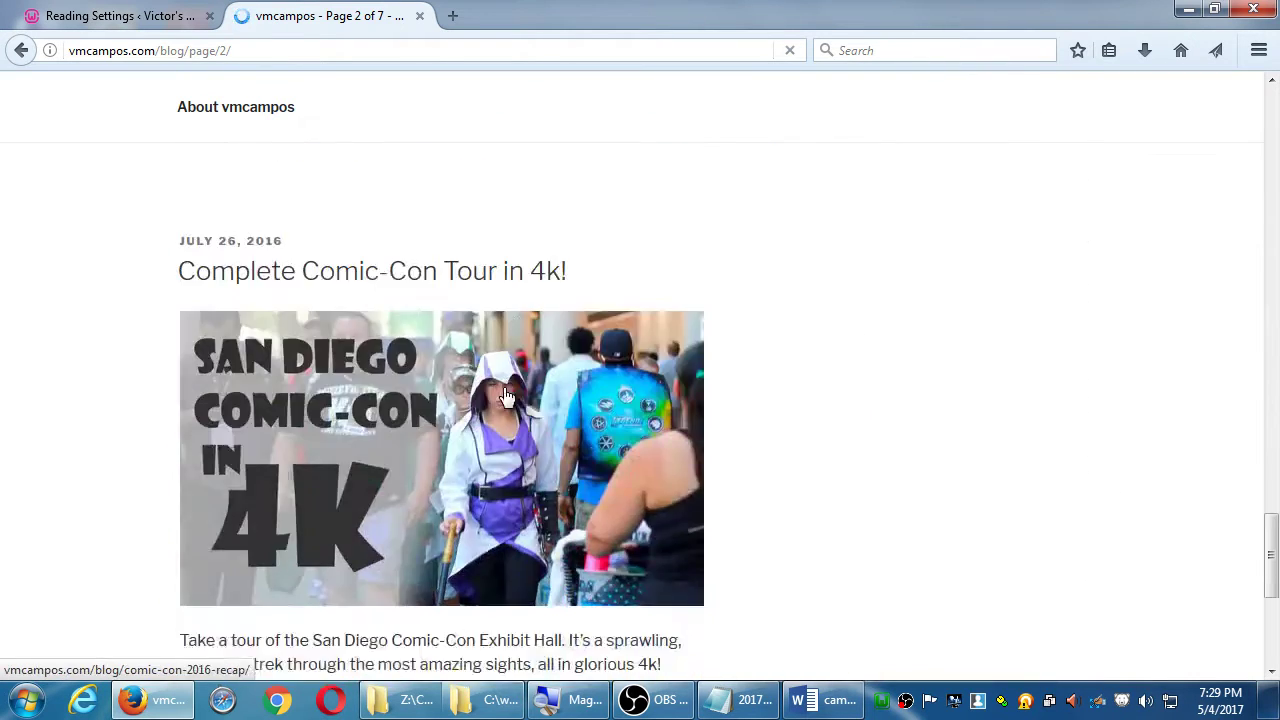
{"action": "scroll", "coordinate": [504, 395], "scroll_direction": "down", "scroll_amount": 5}
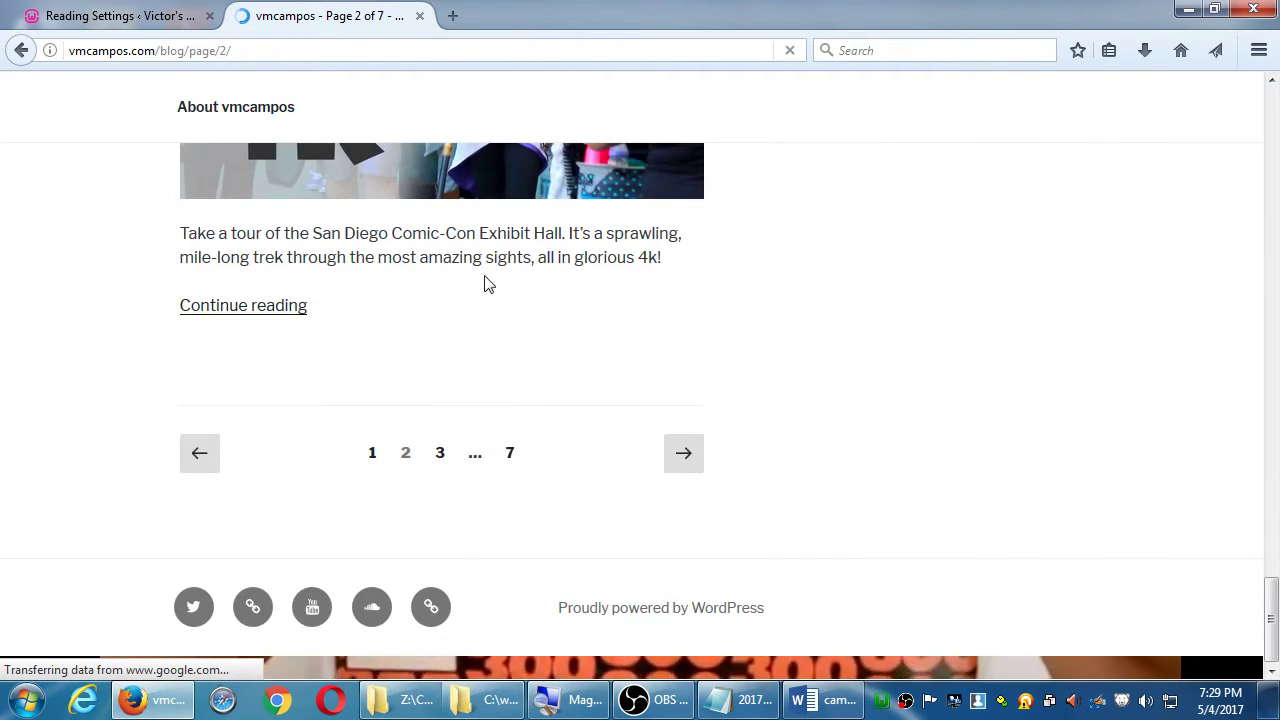
Back in the Reading settings, limit blog pages to 5 posts and syndication feeds to the 3 most recent items.
{"action": "left_click", "coordinate": [140, 16]}
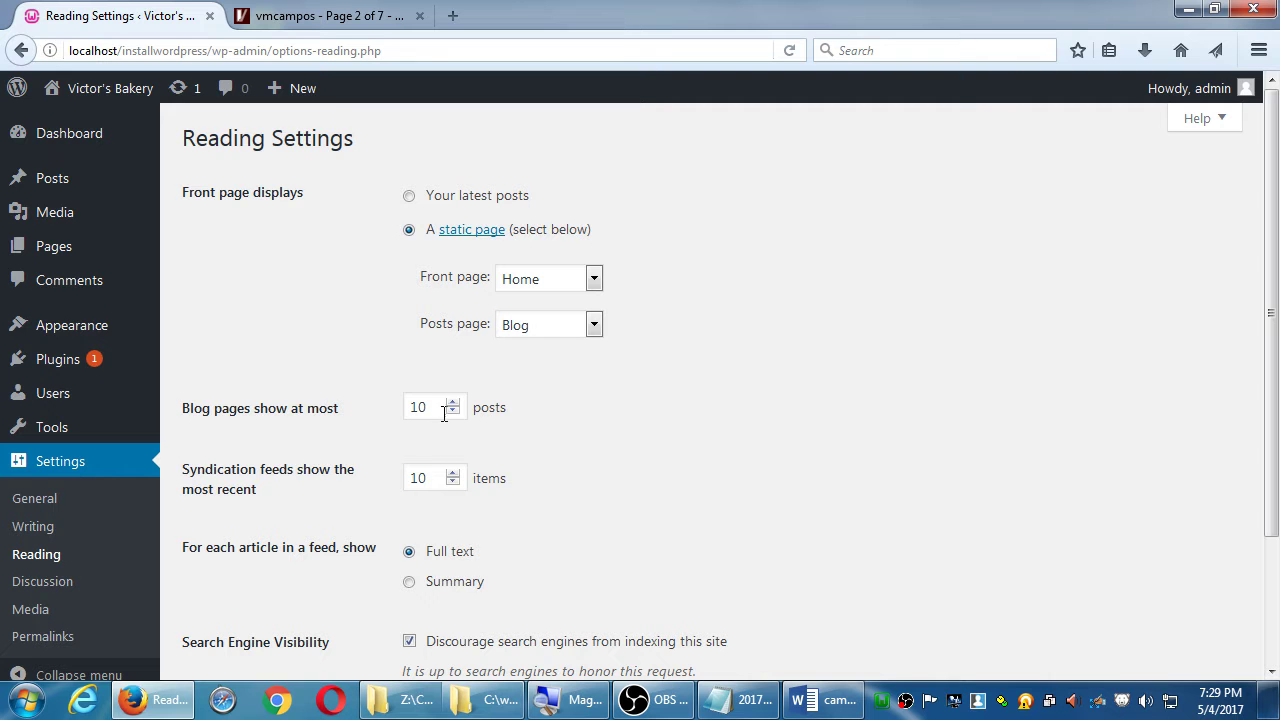
{"action": "left_click_drag", "start_coordinate": [436, 408], "coordinate": [402, 407]}
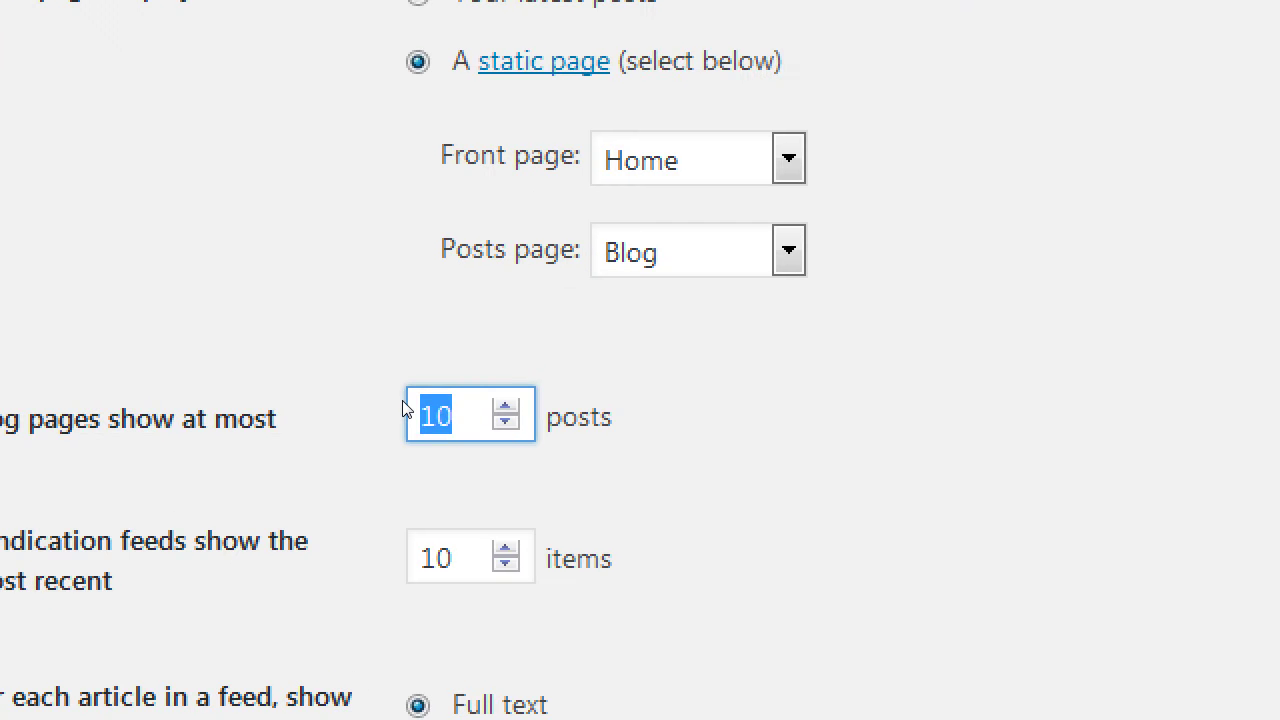
{"action": "type", "text": "5"}
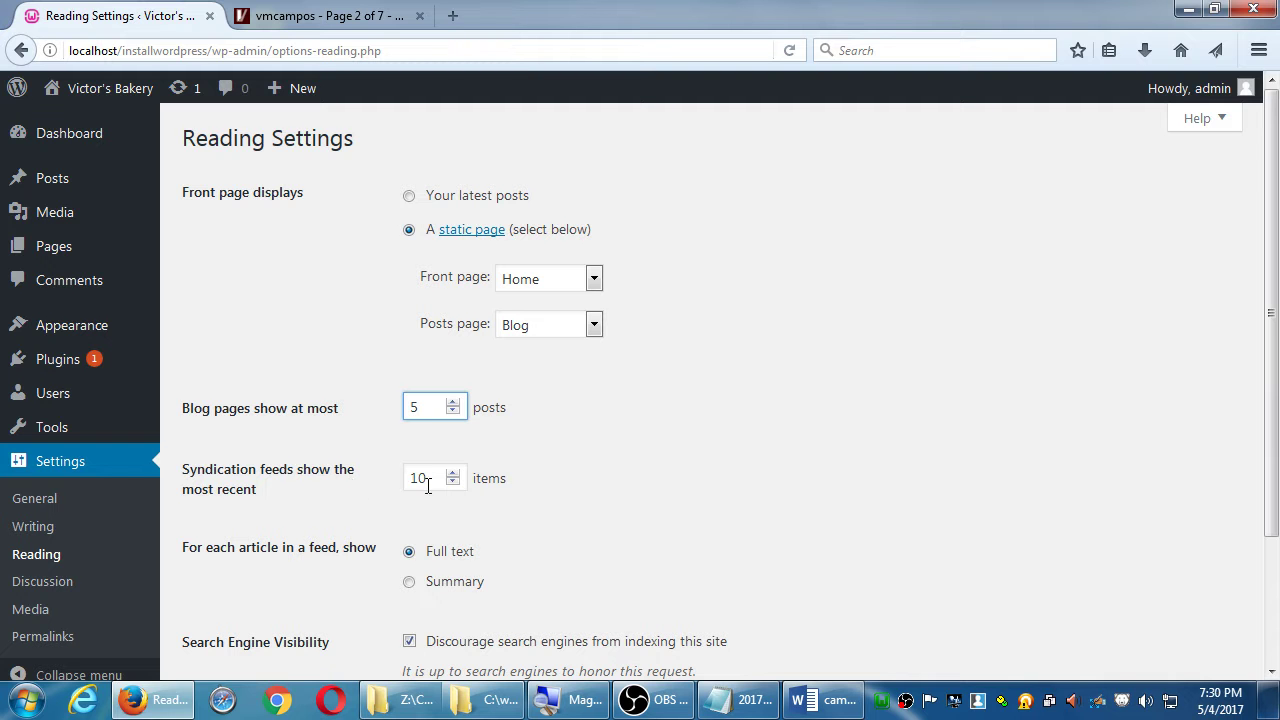
{"action": "left_click_drag", "start_coordinate": [428, 480], "coordinate": [400, 479]}
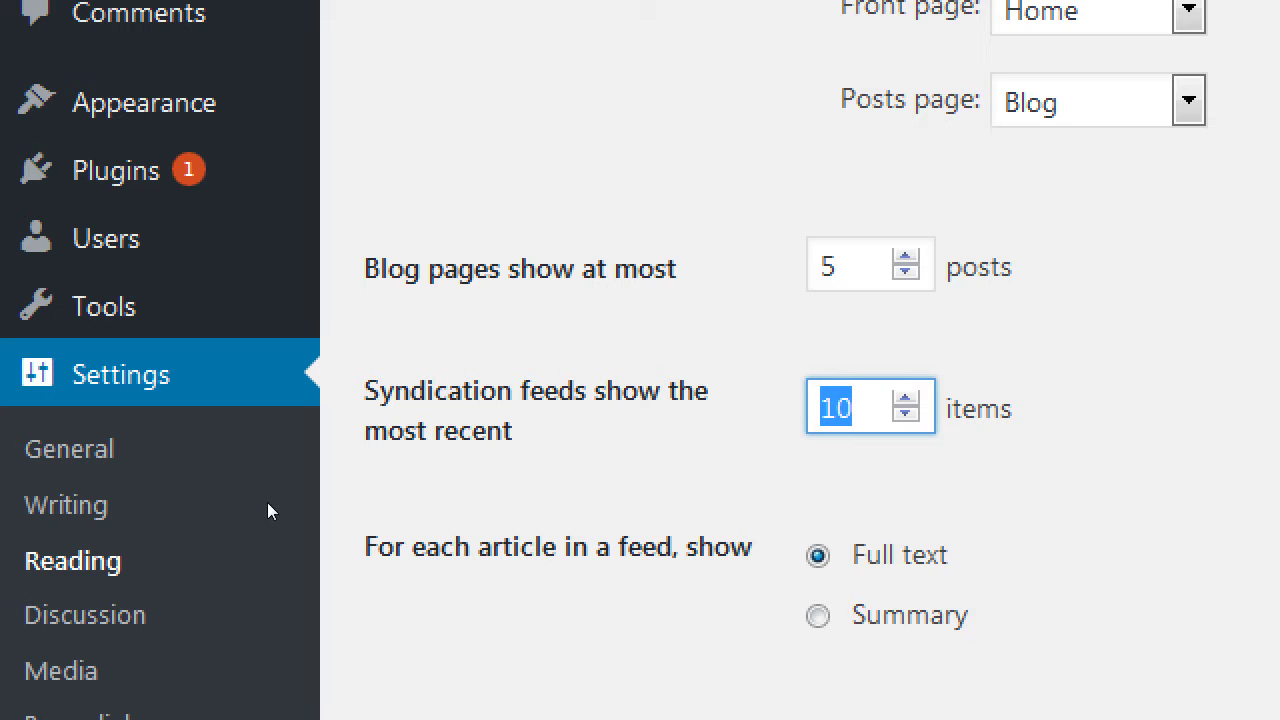
{"action": "type", "text": "3"}
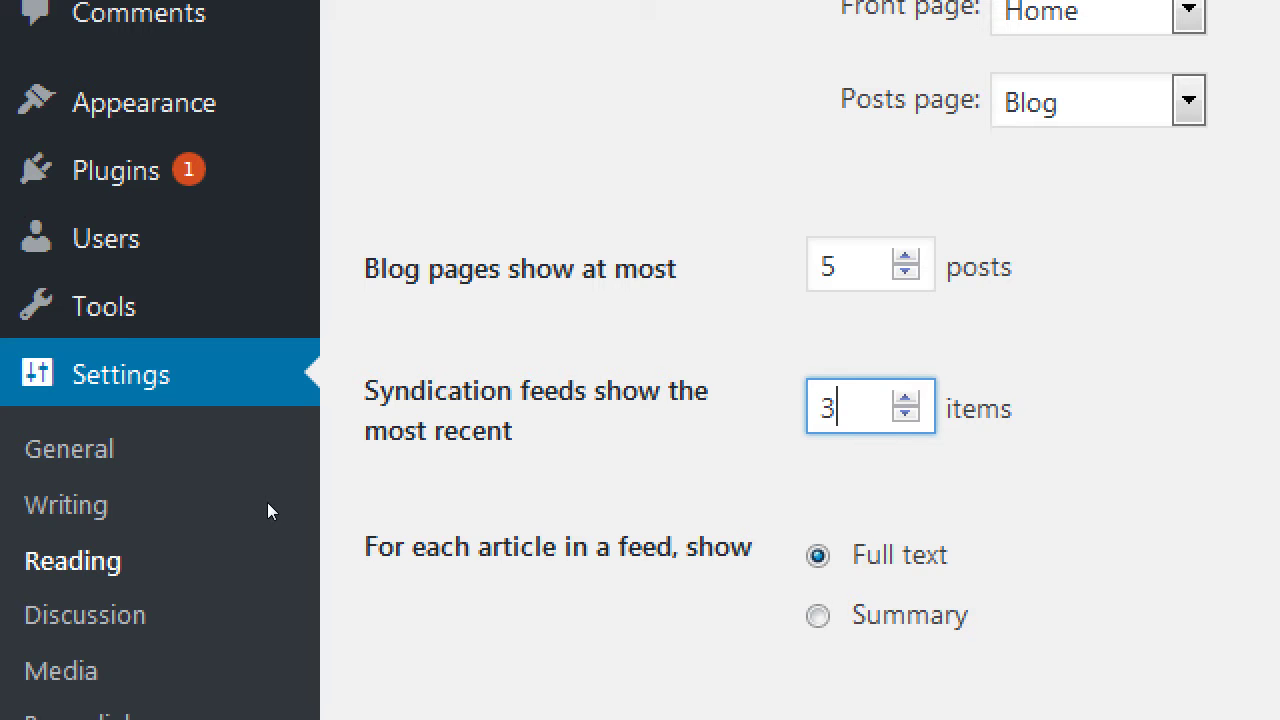
Try other values for the maximum number of posts on blog pages, ending with 6.
{"action": "key", "text": "shift+Tab"}
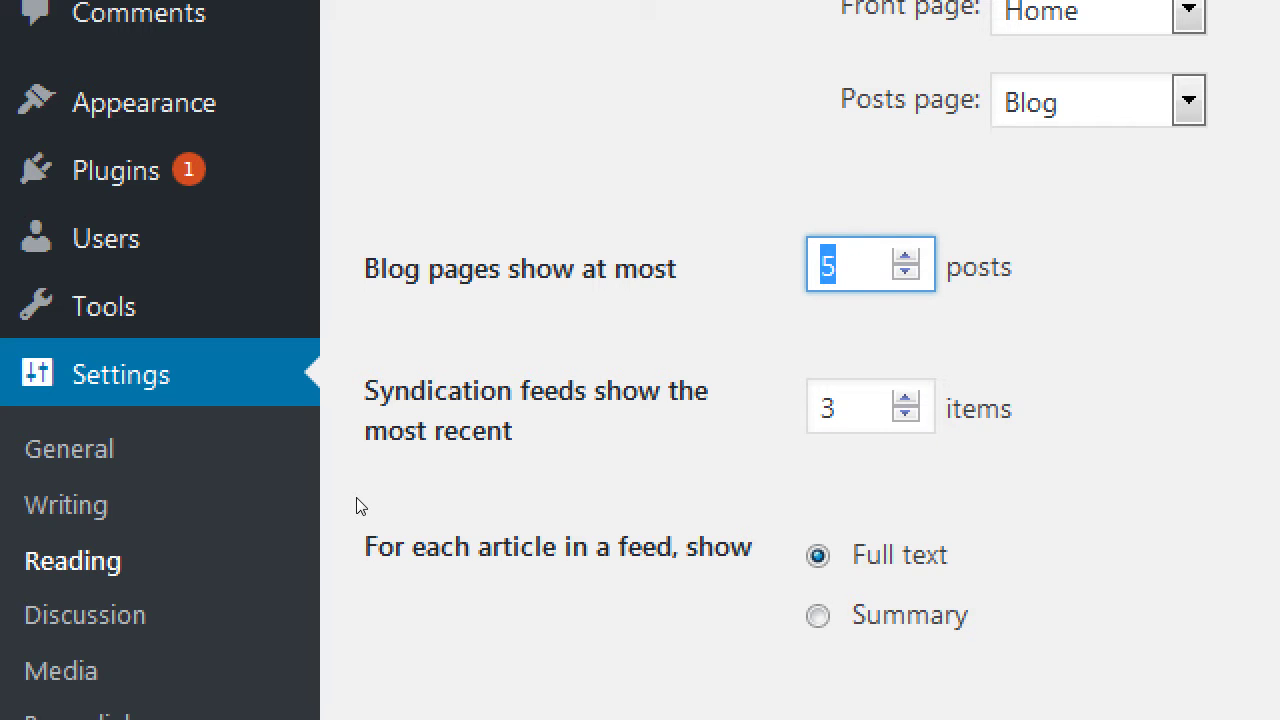
{"action": "type", "text": "3"}
{"action": "key", "text": "ctrl+a"}
{"action": "type", "text": "6"}
{"action": "key", "text": "ctrl+a"}
{"action": "left_click_drag", "start_coordinate": [325, 443], "coordinate": [333, 451]}
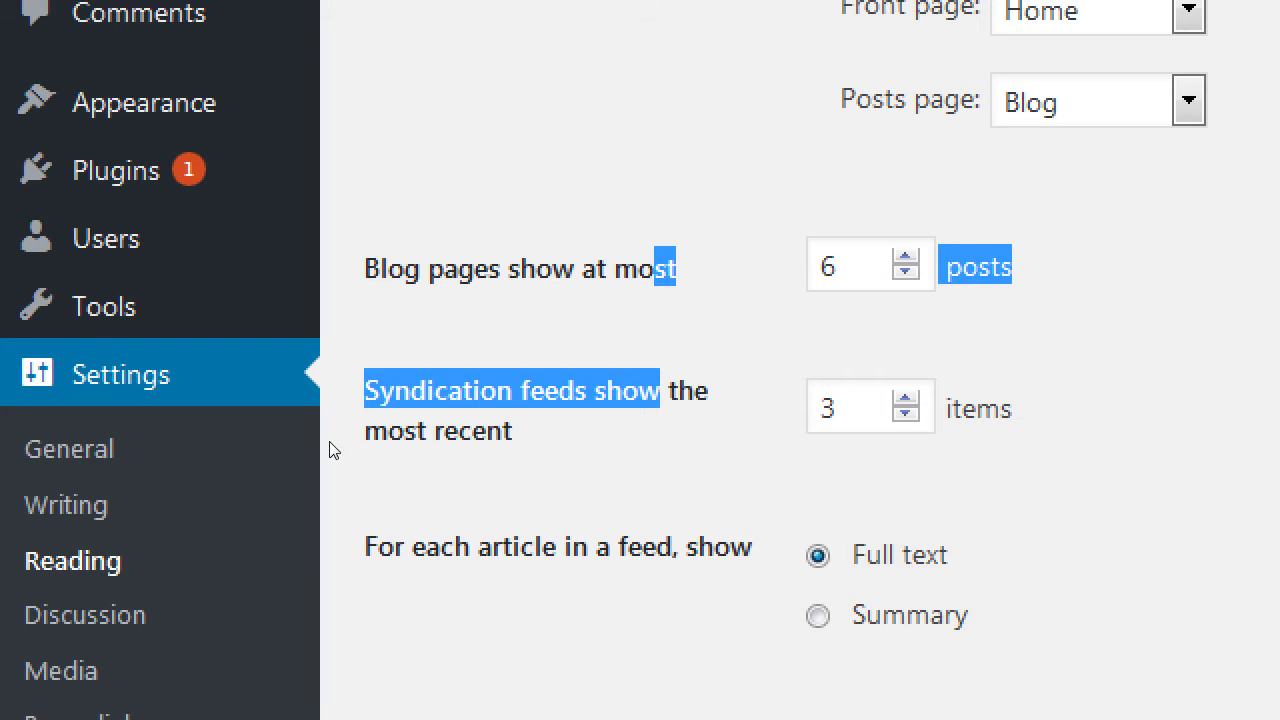
{"action": "left_click", "coordinate": [333, 451]}
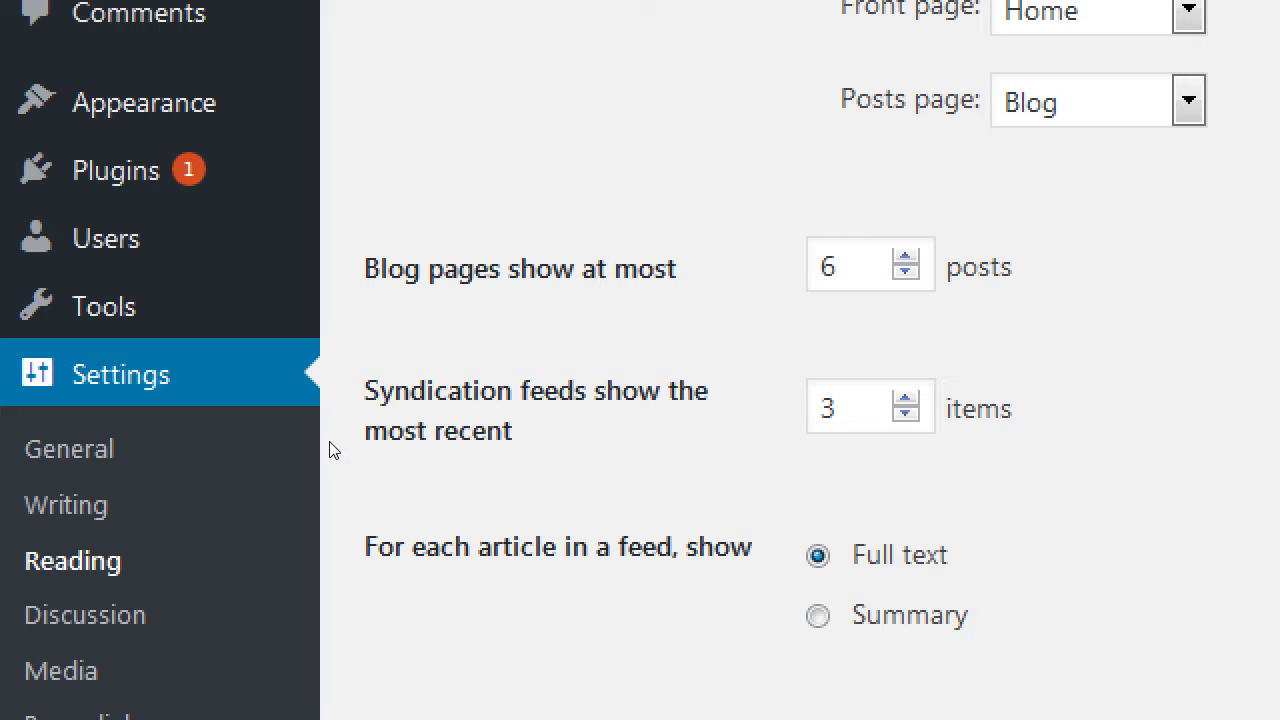
Set blog pages to show at most 5 posts and feed articles to show a summary.
{"action": "key", "text": "Tab"}
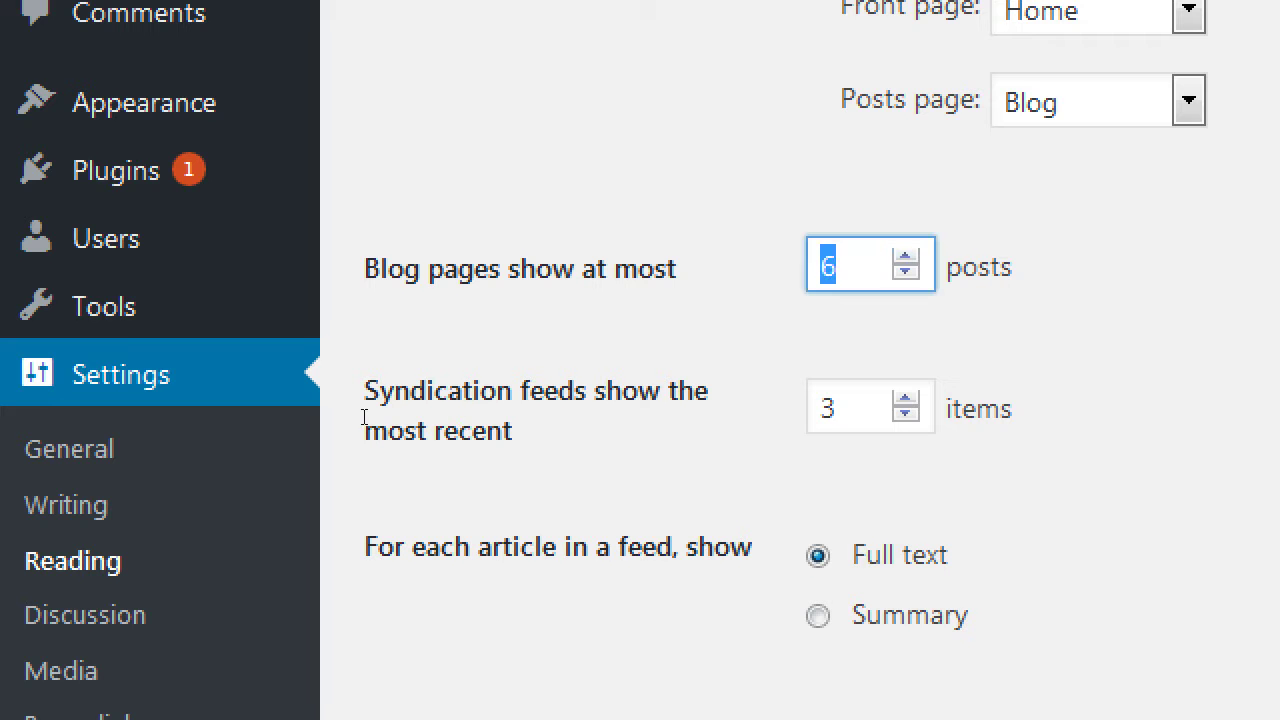
{"action": "type", "text": "5"}
{"action": "key", "text": "Tab"}
{"action": "key", "text": "Tab"}
{"action": "key", "text": "Down"}
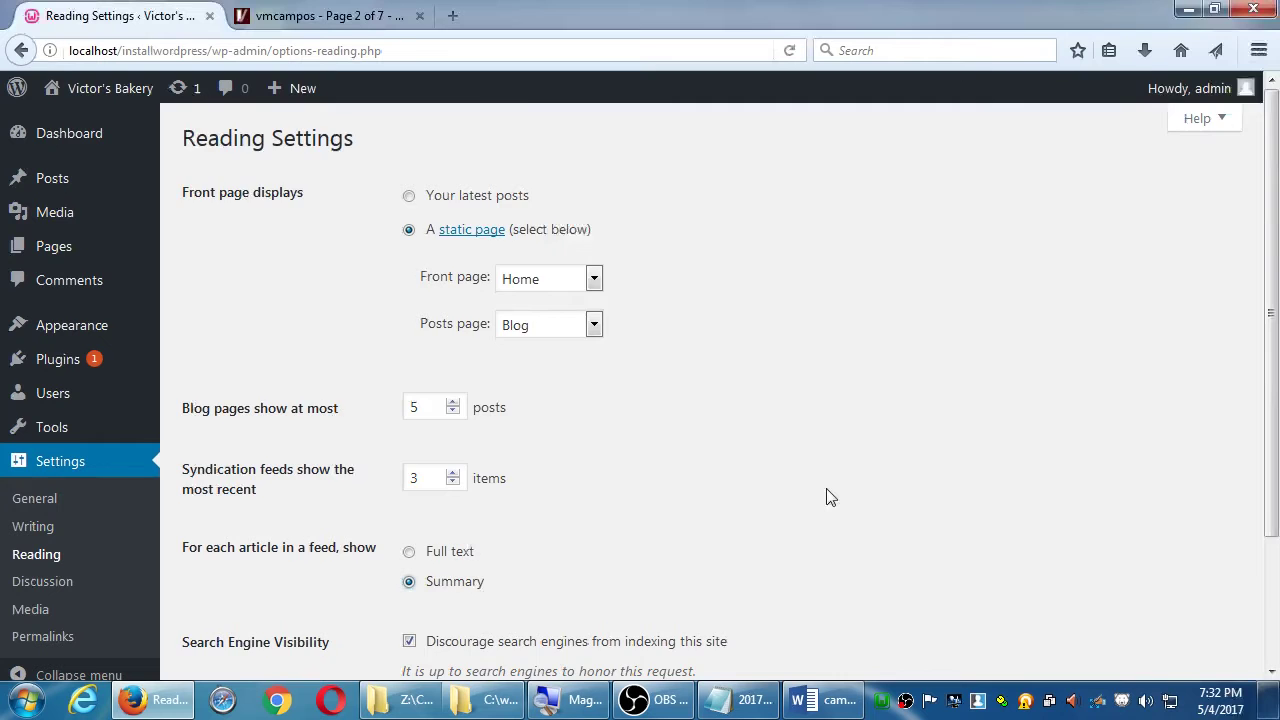
Save the reading settings with search engines discouraged from indexing the site.
{"action": "scroll", "coordinate": [830, 498], "scroll_direction": "down", "scroll_amount": 3}
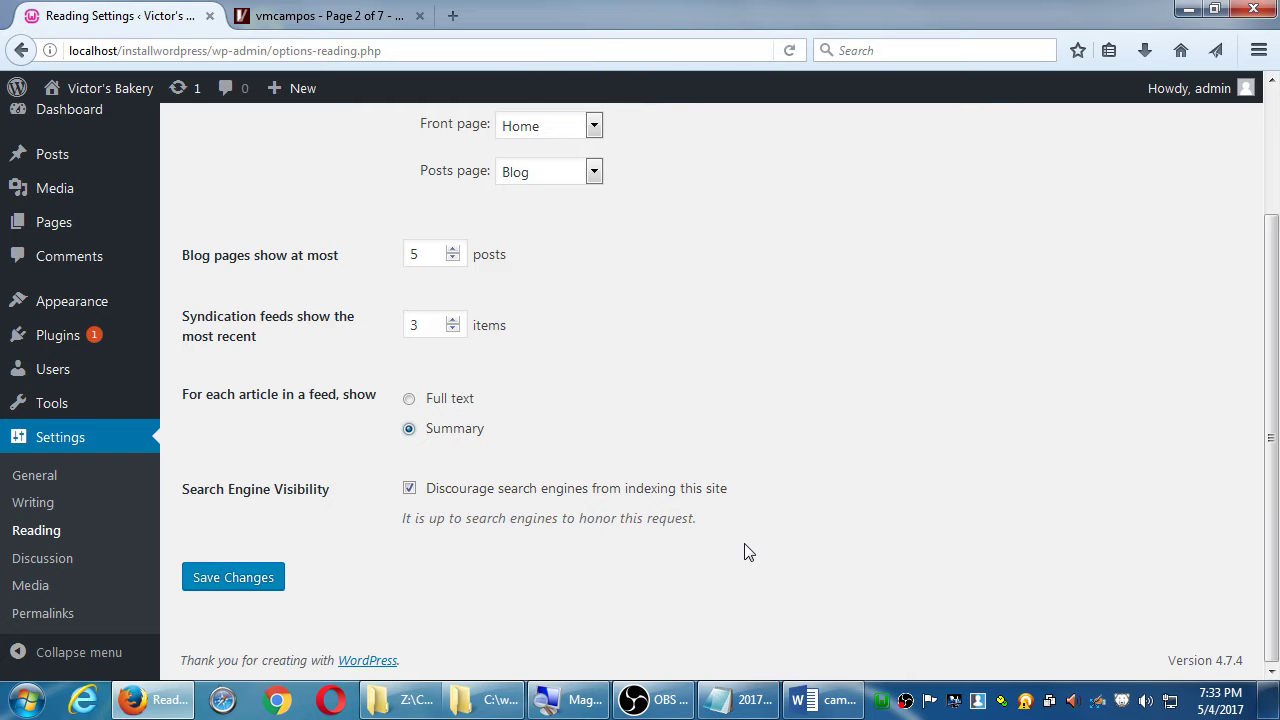
{"action": "left_click", "coordinate": [409, 489]}
{"action": "left_click", "coordinate": [256, 576]}
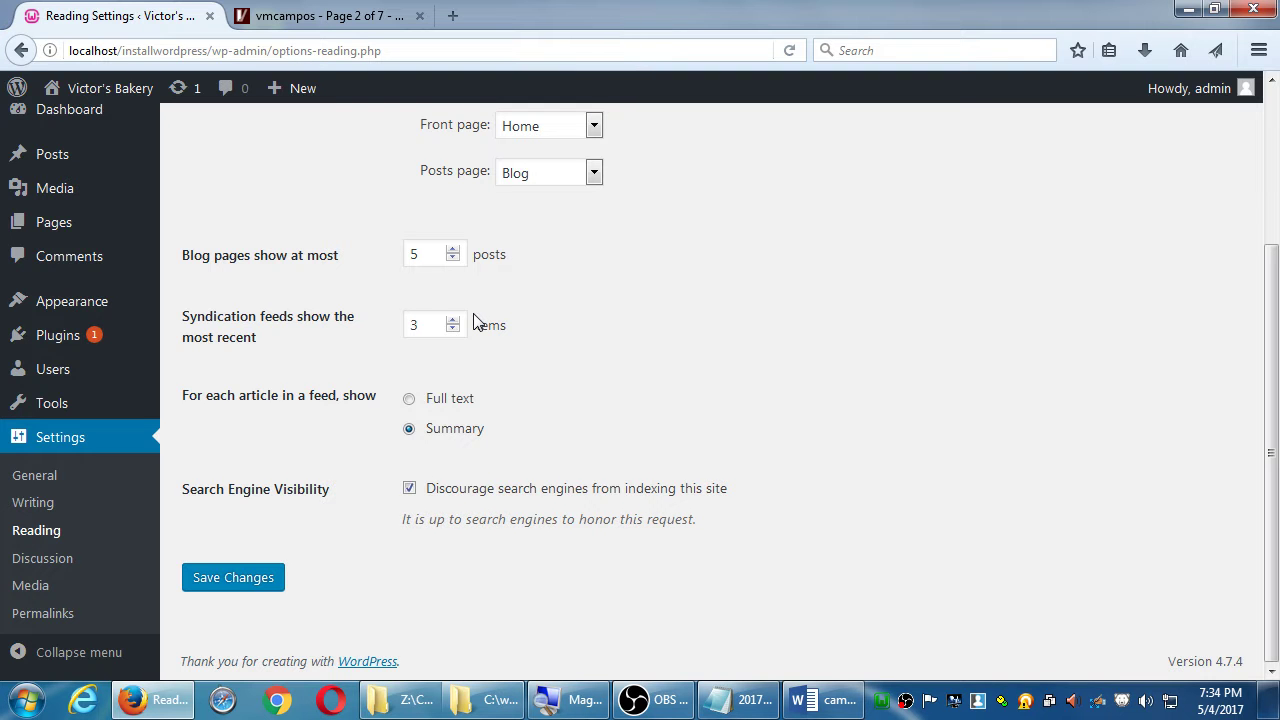
Open the menu editor and review its screen options and the structure and settings of the Main menu.
{"action": "mouse_move", "coordinate": [36, 308]}
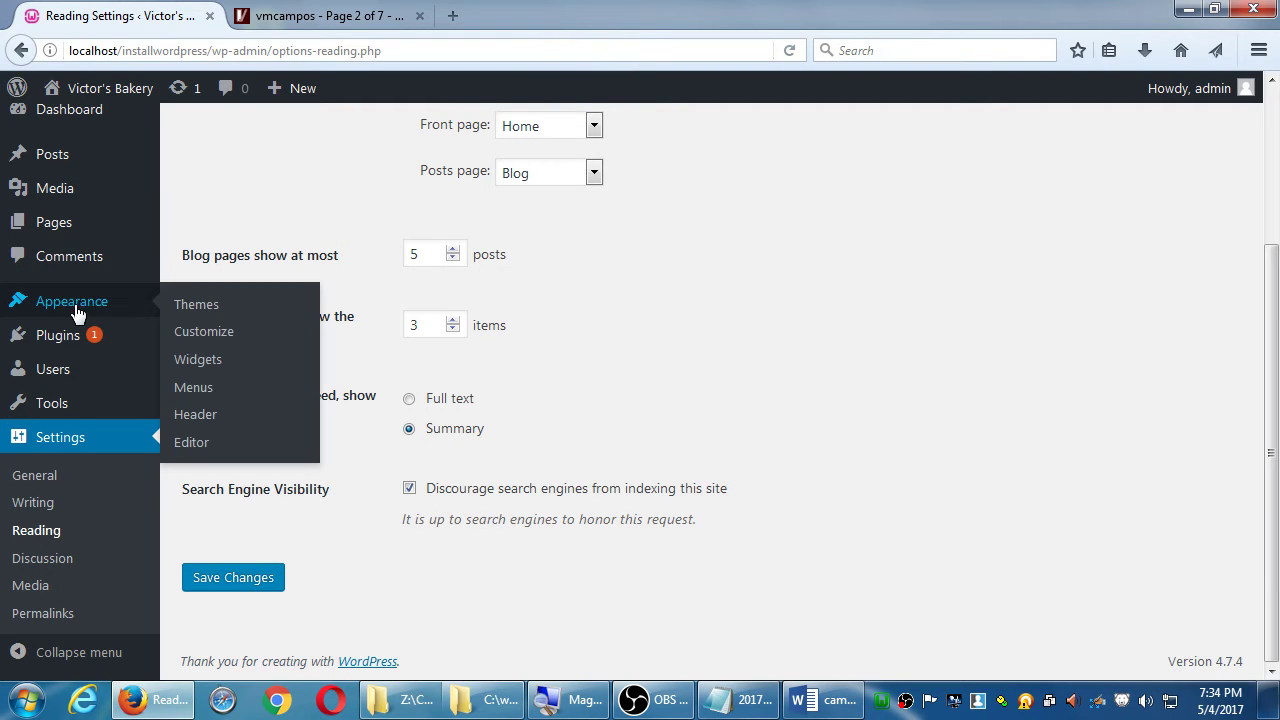
{"action": "left_click", "coordinate": [213, 396]}
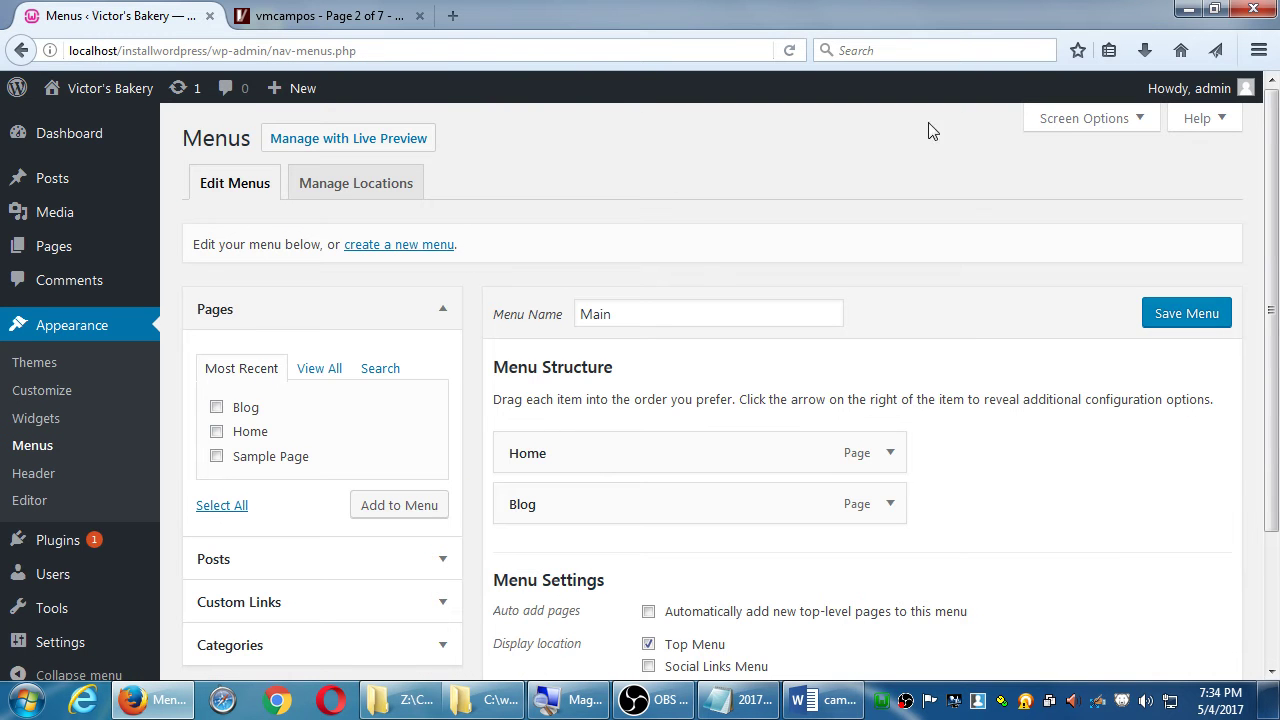
{"action": "left_click", "coordinate": [1076, 121]}
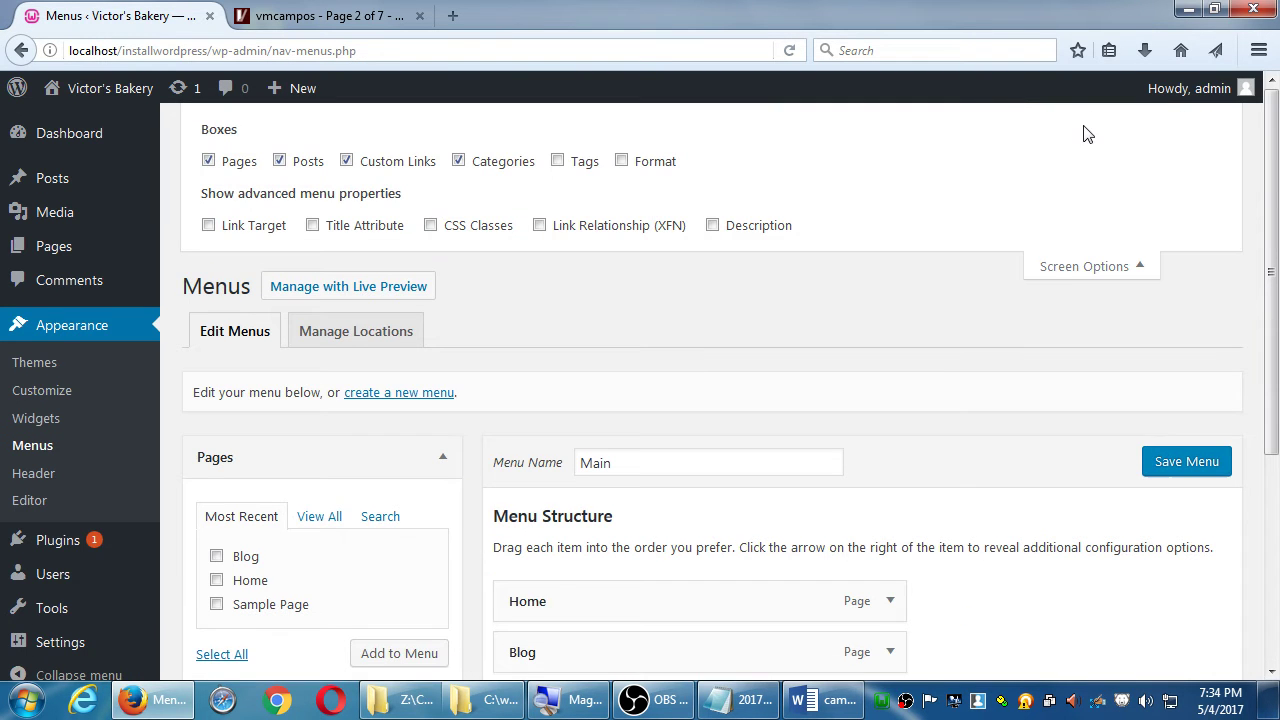
{"action": "left_click", "coordinate": [1080, 268]}
{"action": "scroll", "coordinate": [760, 272], "scroll_direction": "down", "scroll_amount": 3}
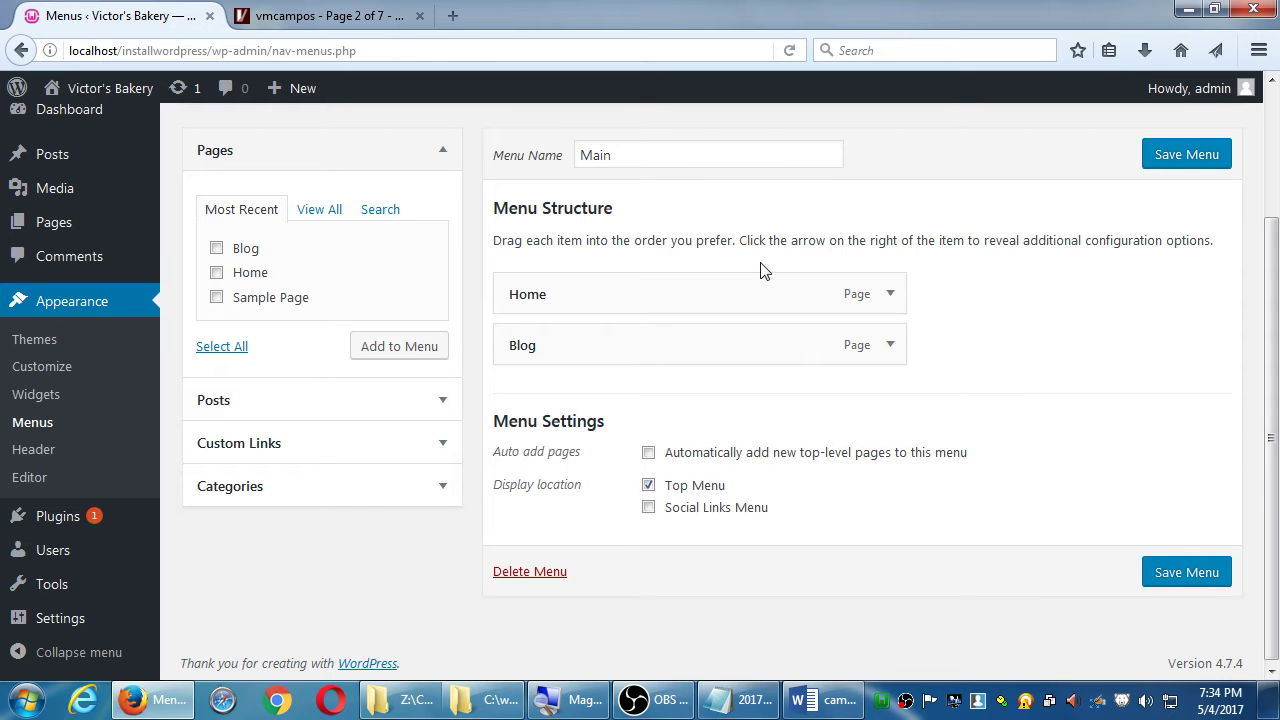
Switch to the Notepad notes and add a "Links:" heading at the end with indented lines "Internal" and "External".
{"action": "left_click", "coordinate": [735, 699]}
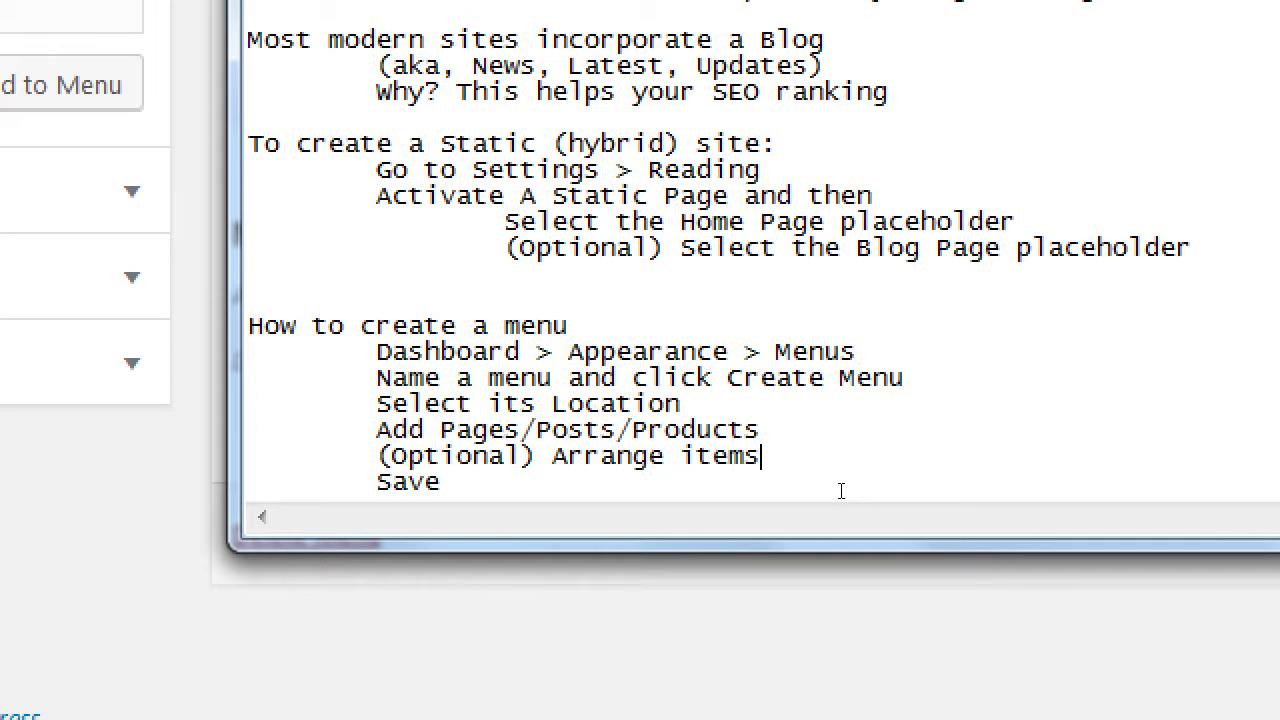
{"action": "left_click", "coordinate": [798, 548]}
{"action": "key", "text": "Return"}
{"action": "key", "text": "Return"}
{"action": "key", "text": "Return"}
{"action": "type", "text": "Links:"}
{"action": "key", "text": "Return"}
{"action": "key", "text": "Tab"}
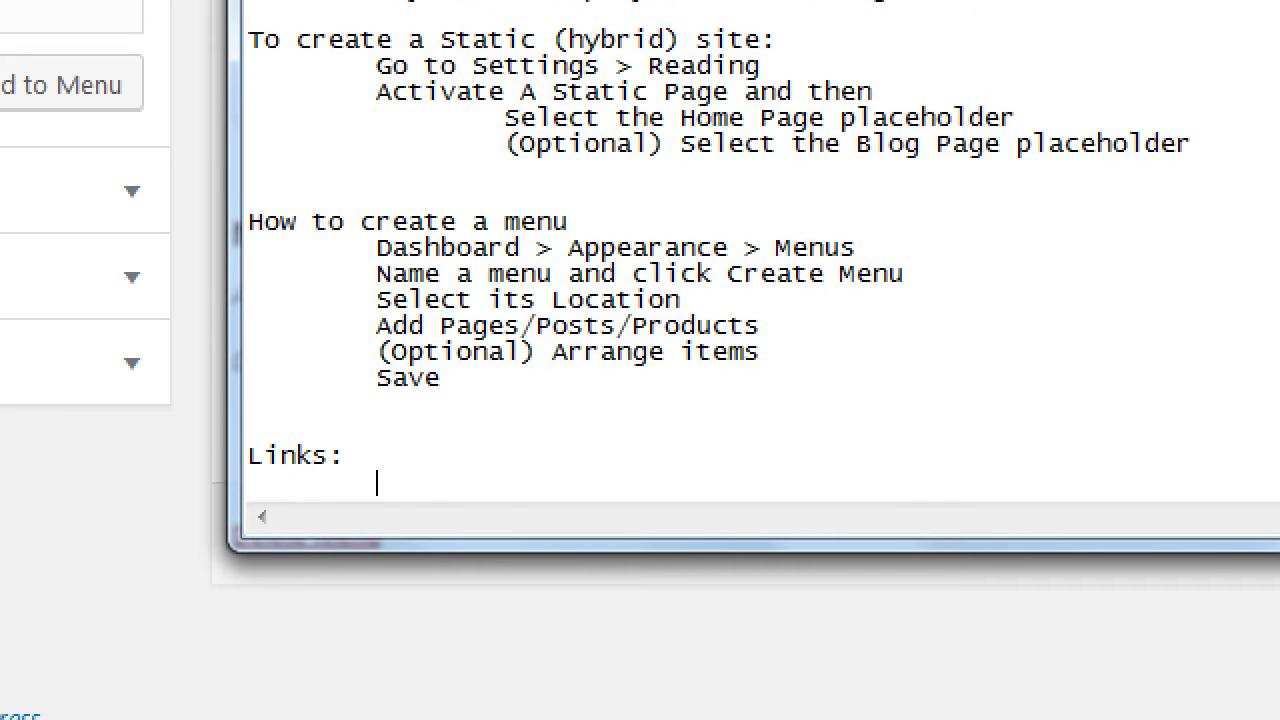
{"action": "type", "text": "Internal"}
{"action": "key", "text": "Return"}
{"action": "key", "text": "Tab"}
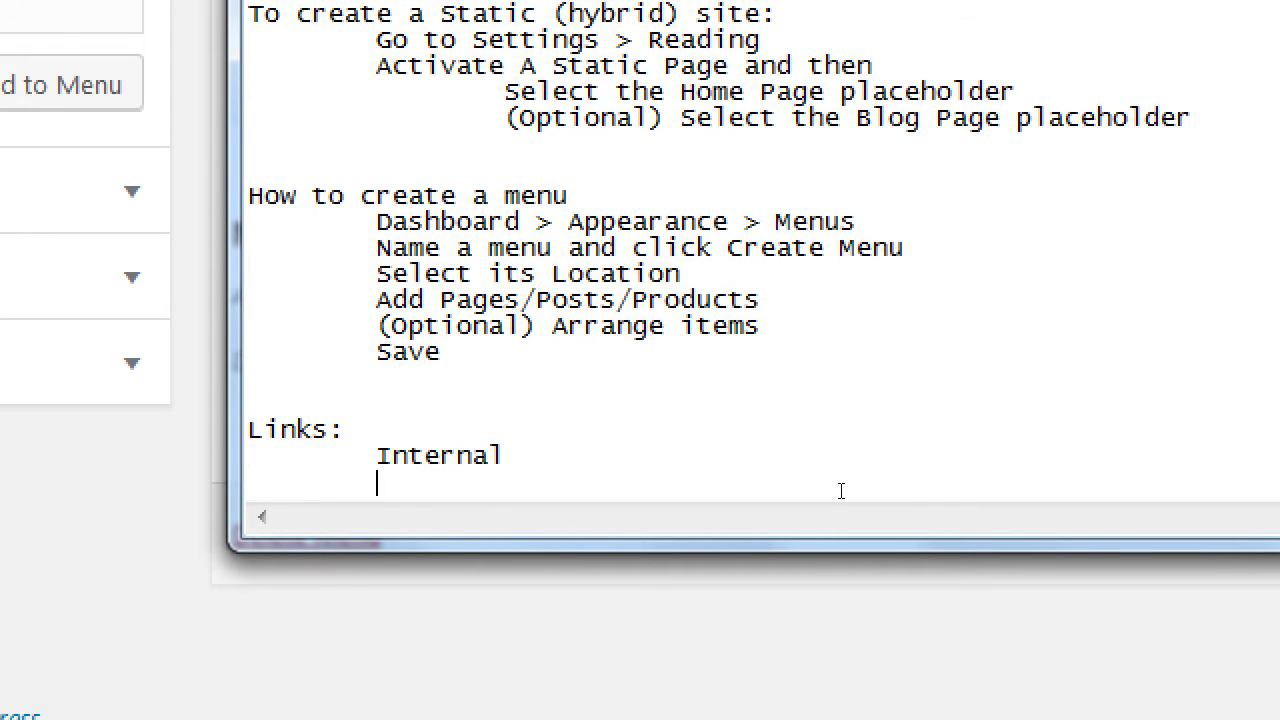
{"action": "type", "text": "External"}
Extend the Internal line with the description "- LInks in your site (victor.com/about)".
{"action": "key", "text": "Up"}
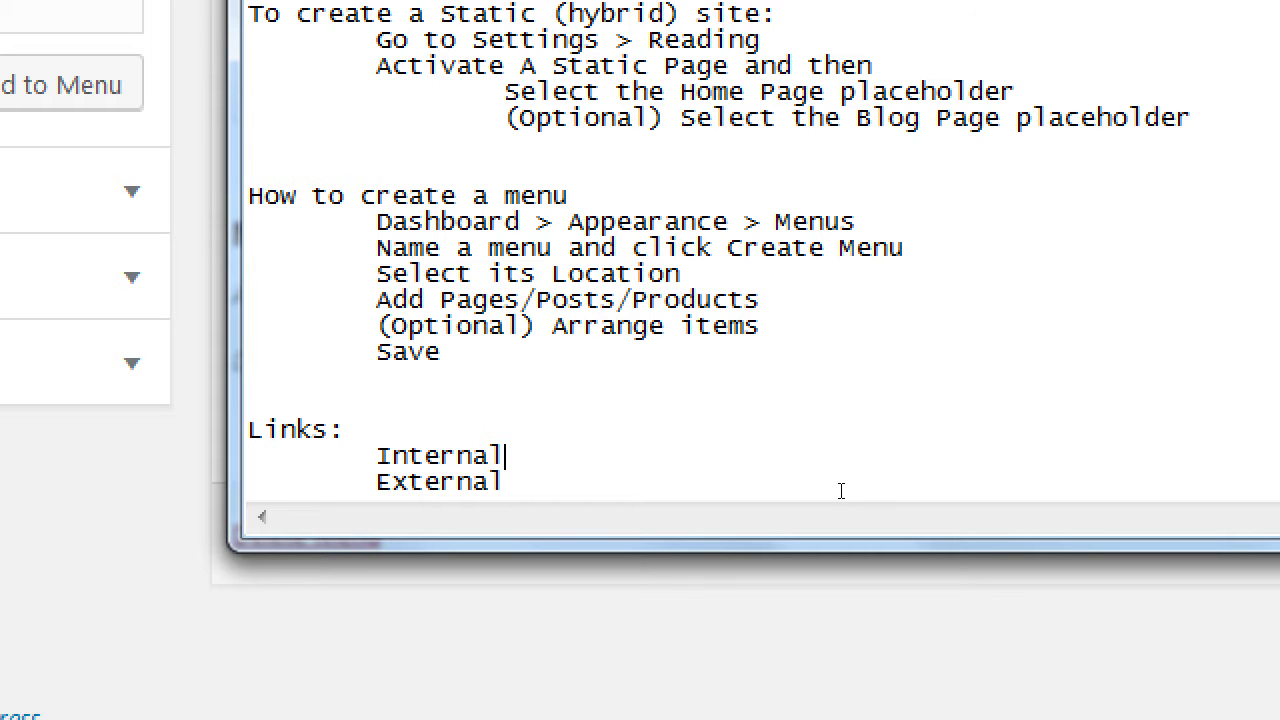
{"action": "type", "text": "- LInks in your site ("}
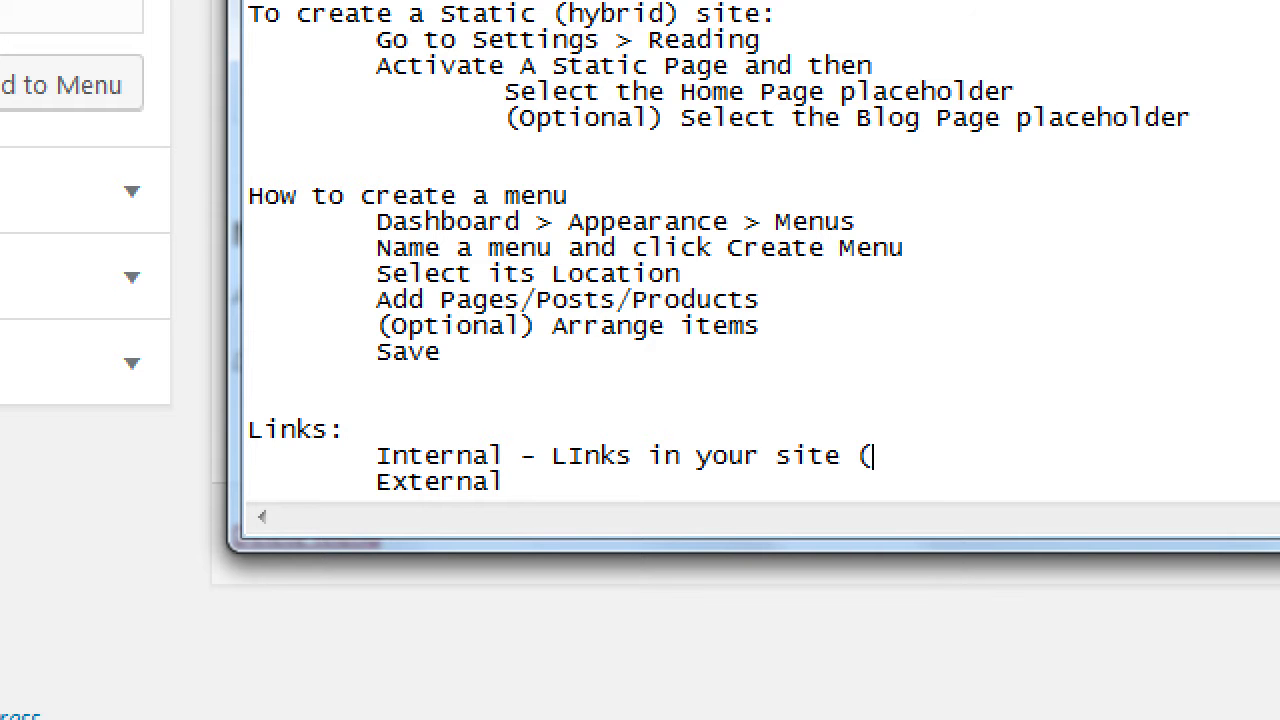
{"action": "type", "text": "victor.com/ab"}
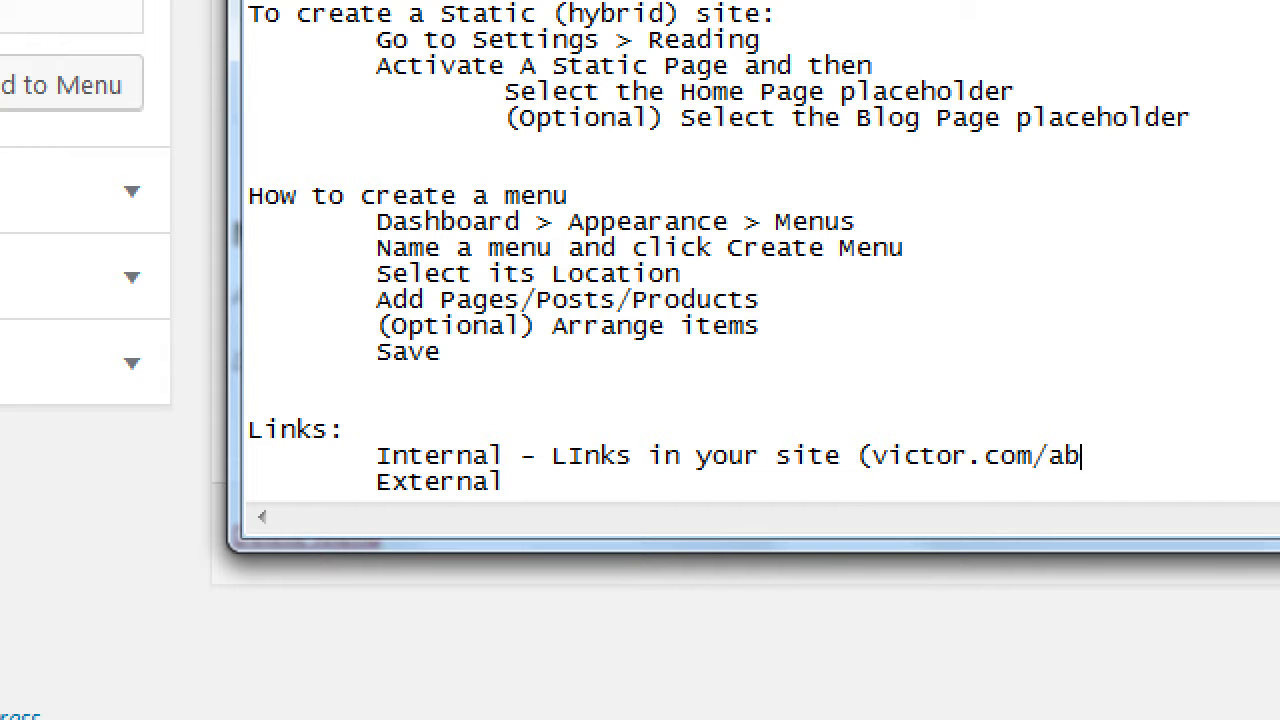
{"action": "type", "text": "out)"}
Extend the External line of the notes with the description "- Links outside your site (ebay.com/victor)".
{"action": "key", "text": "Down"}
{"action": "type", "text": "- Links outside "}
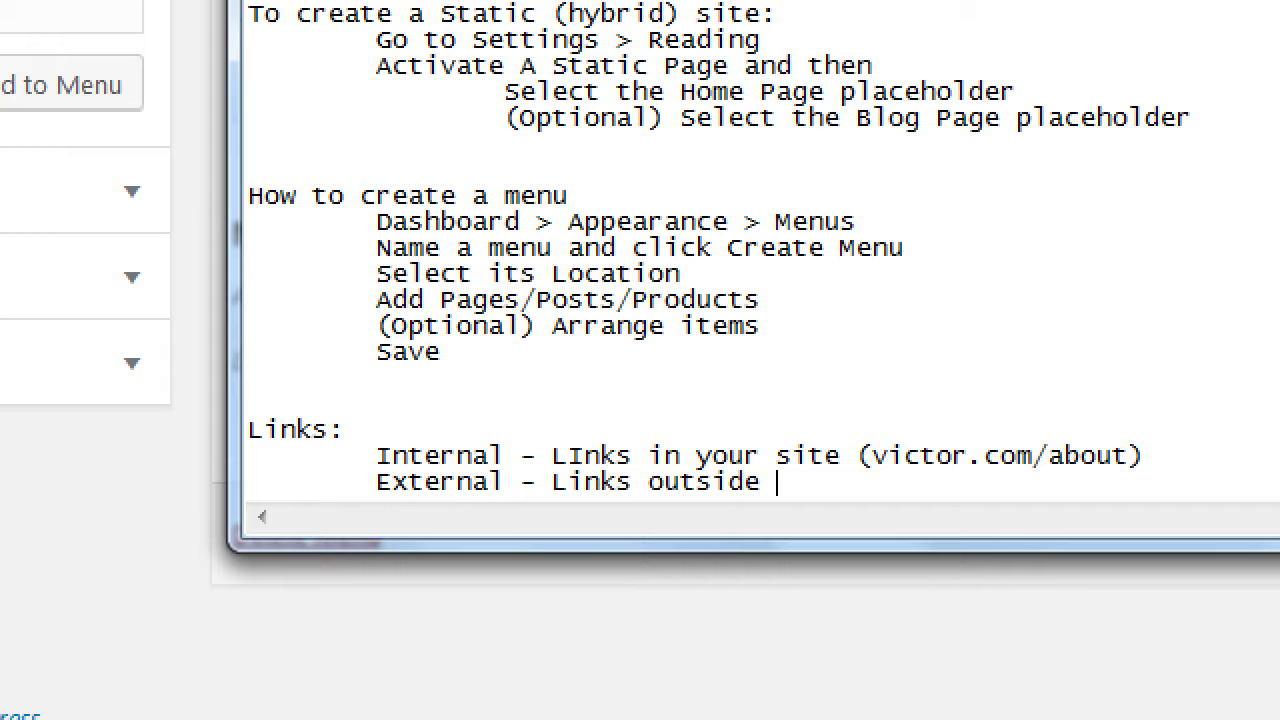
{"action": "type", "text": "your side"}
{"action": "key", "text": "BackSpace"}
{"action": "key", "text": "BackSpace"}
{"action": "type", "text": "te "}
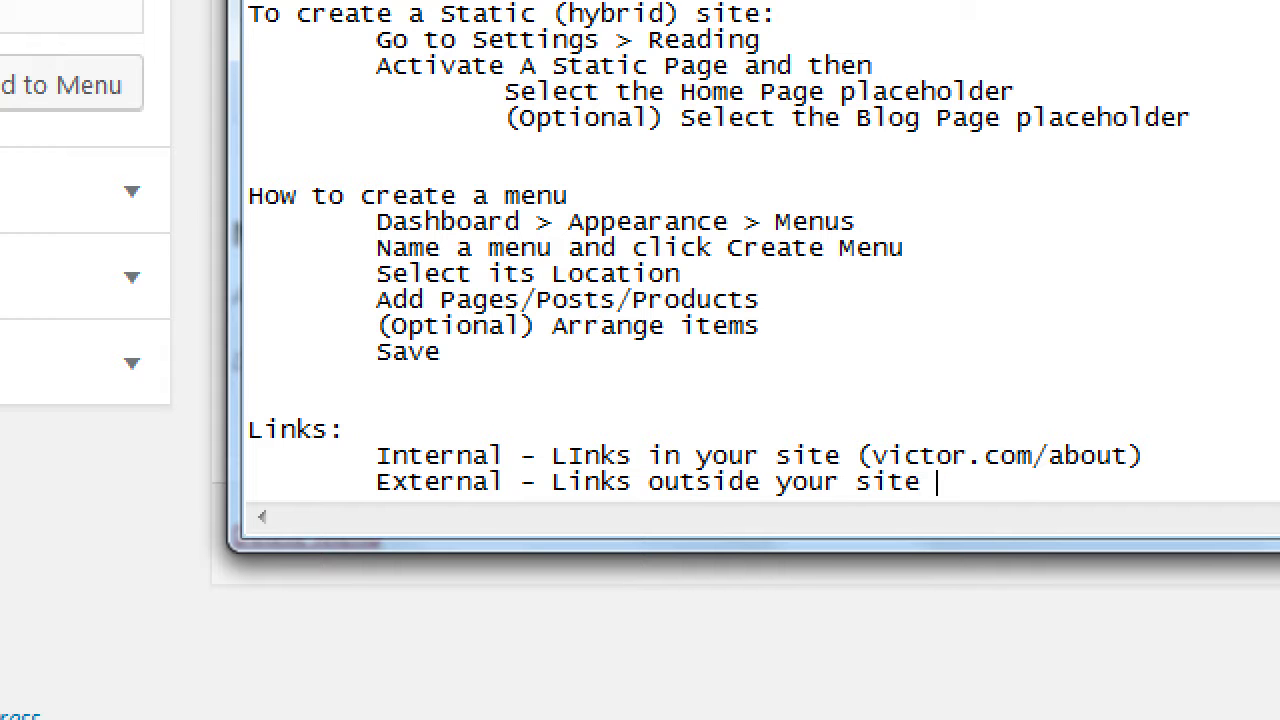
{"action": "type", "text": "(ebay.com"}
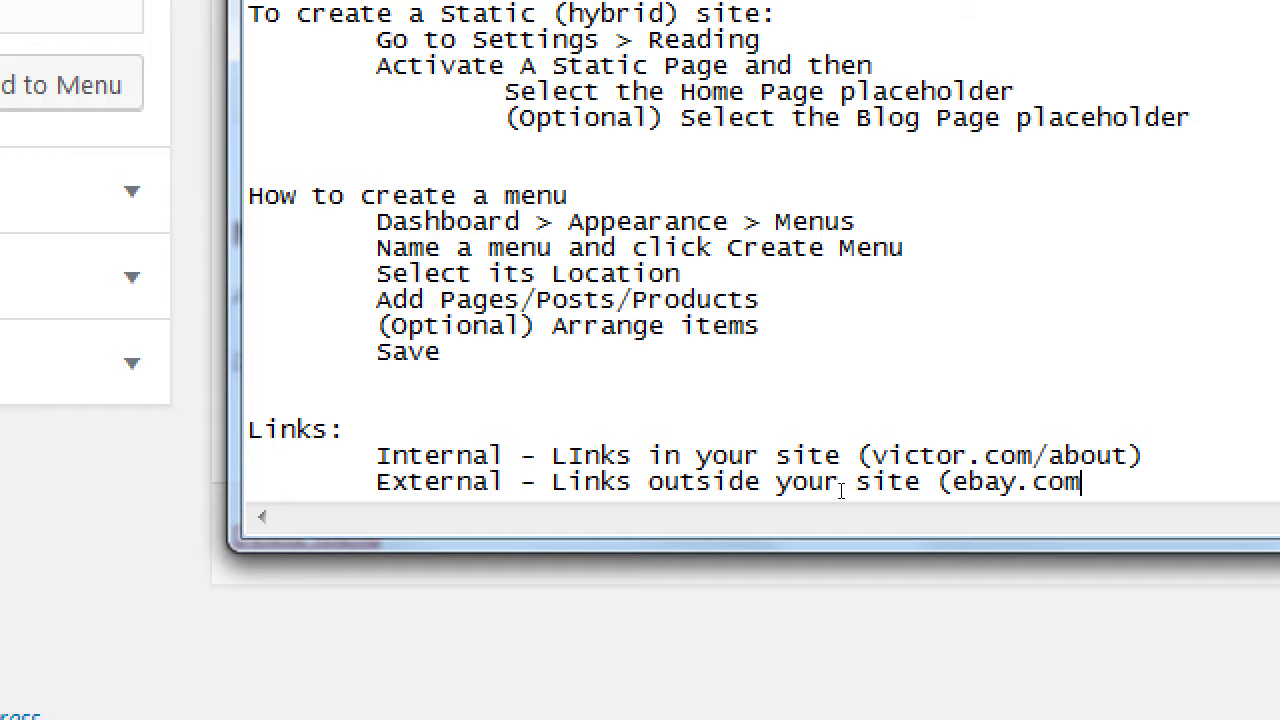
{"action": "type", "text": "/victor)"}
Highlight the domain ebay.com in the External line of the notes.
{"action": "key", "text": "ctrl+Left"}
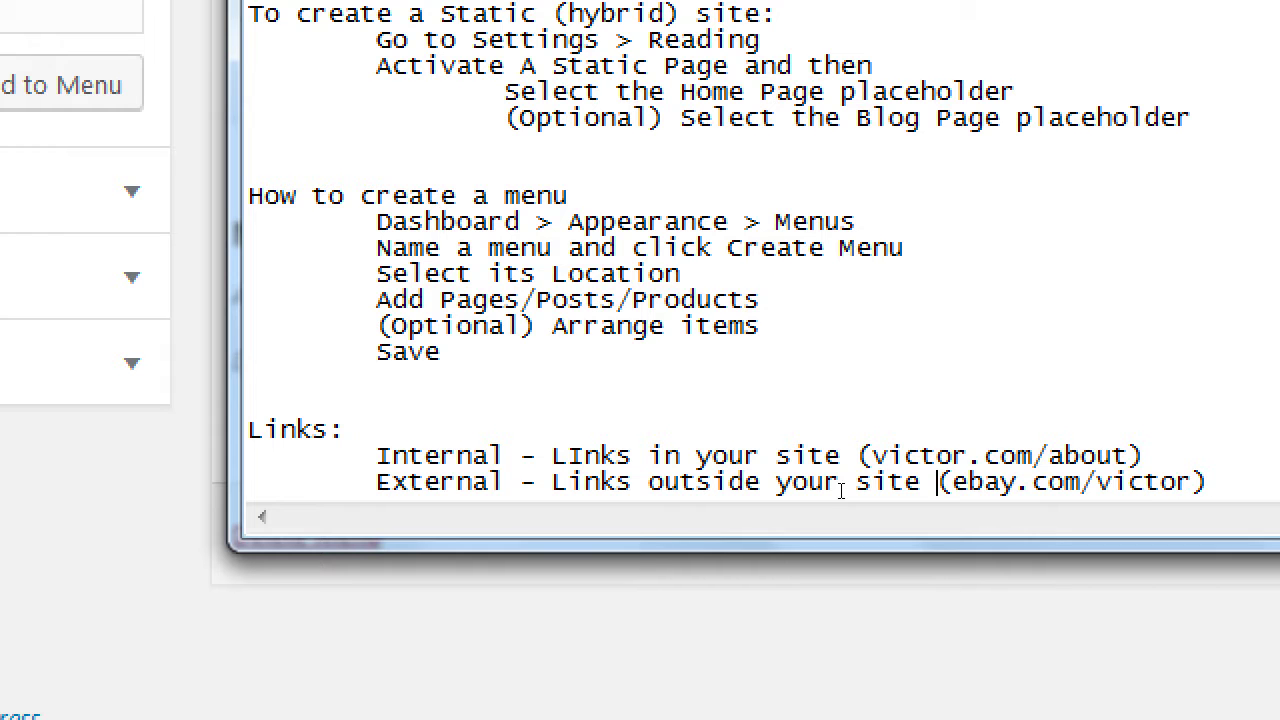
{"action": "key", "text": "Right"}
{"action": "key", "text": "shift+Right"}
{"action": "key", "text": "shift+Right"}
{"action": "key", "text": "shift+Right"}
{"action": "key", "text": "shift+Right"}
{"action": "key", "text": "shift+Right"}
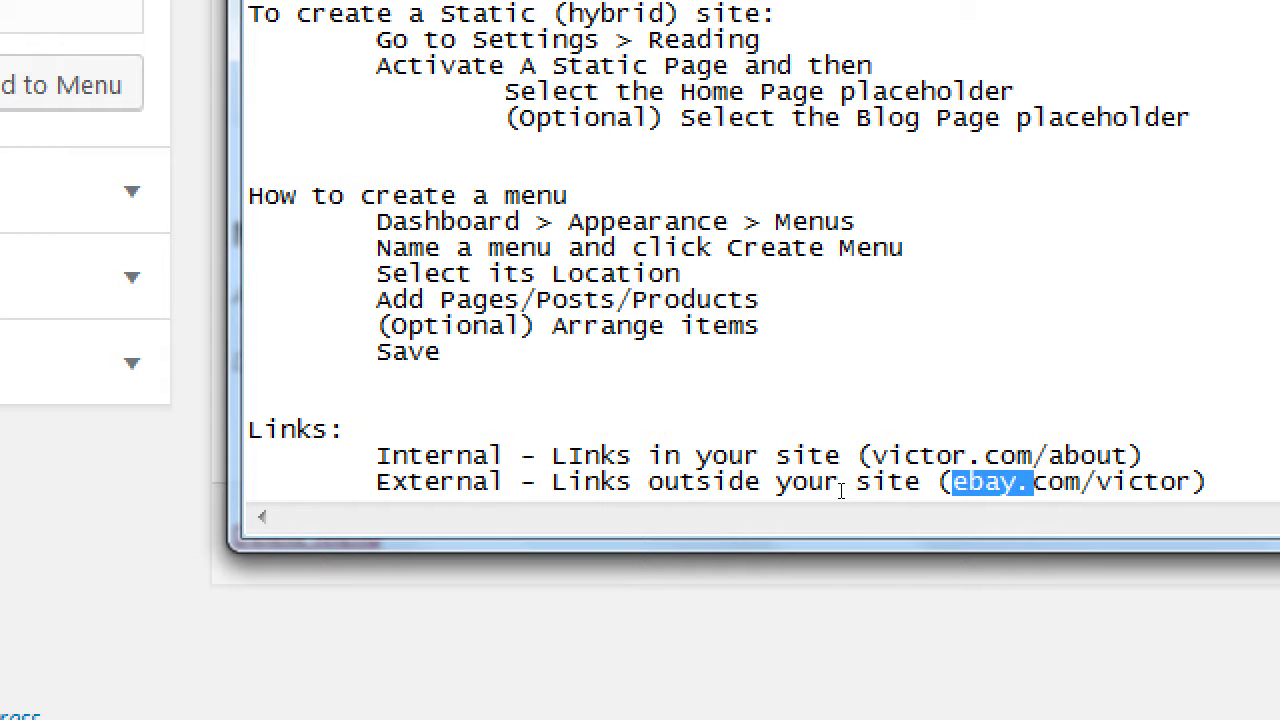
{"action": "key", "text": "shift+Right"}
{"action": "key", "text": "shift+Right"}
{"action": "key", "text": "shift+Right"}
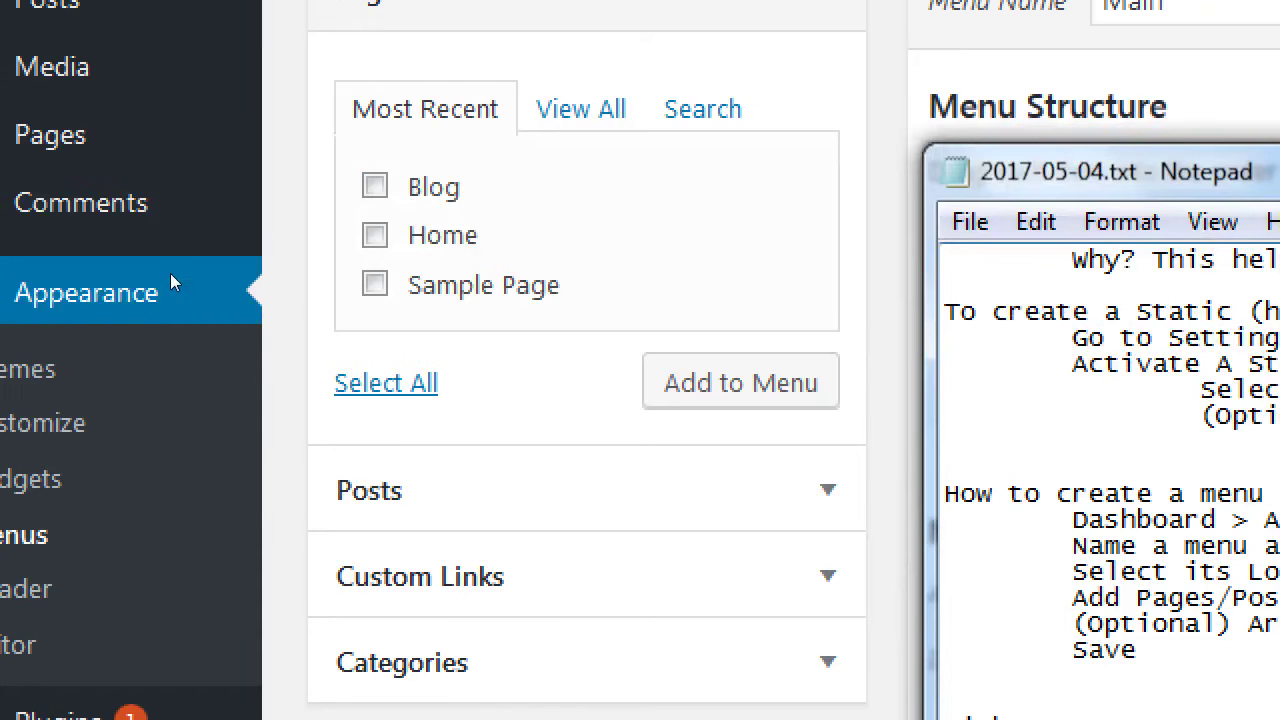
{"action": "left_click", "coordinate": [170, 273]}
{"action": "scroll", "coordinate": [170, 273], "scroll_direction": "up", "scroll_amount": 2}
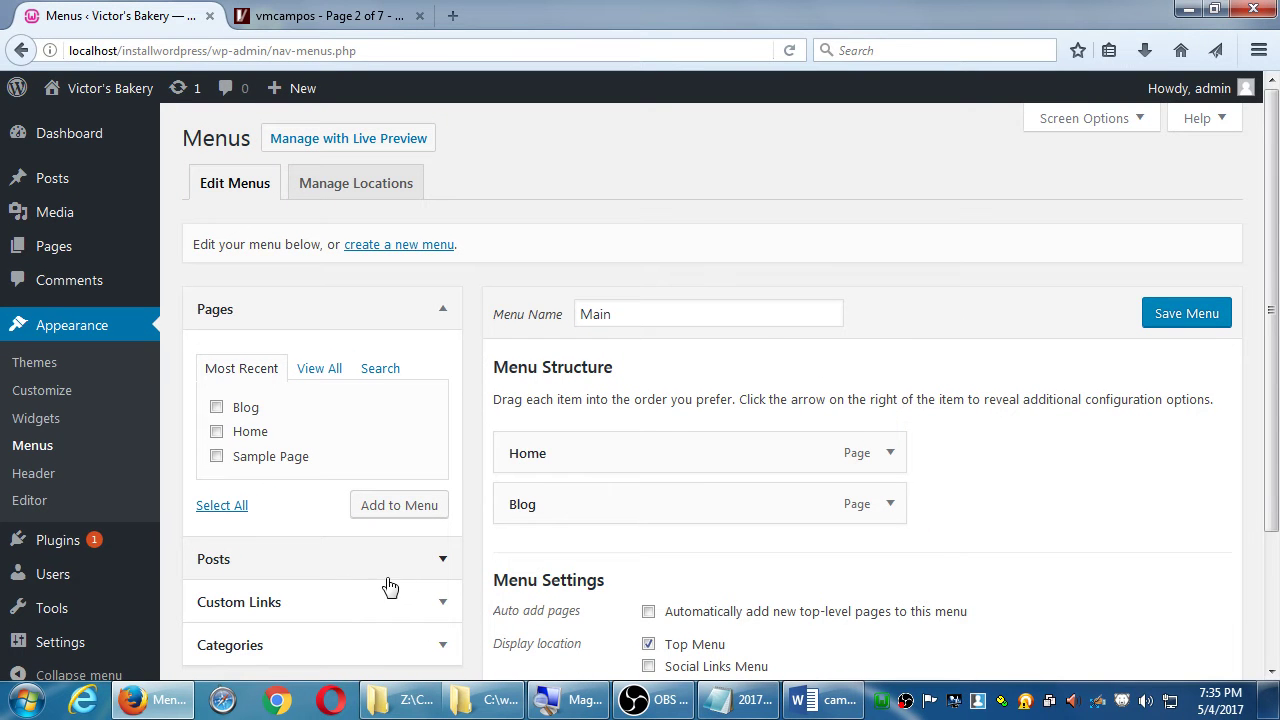
{"action": "left_click", "coordinate": [294, 603]}
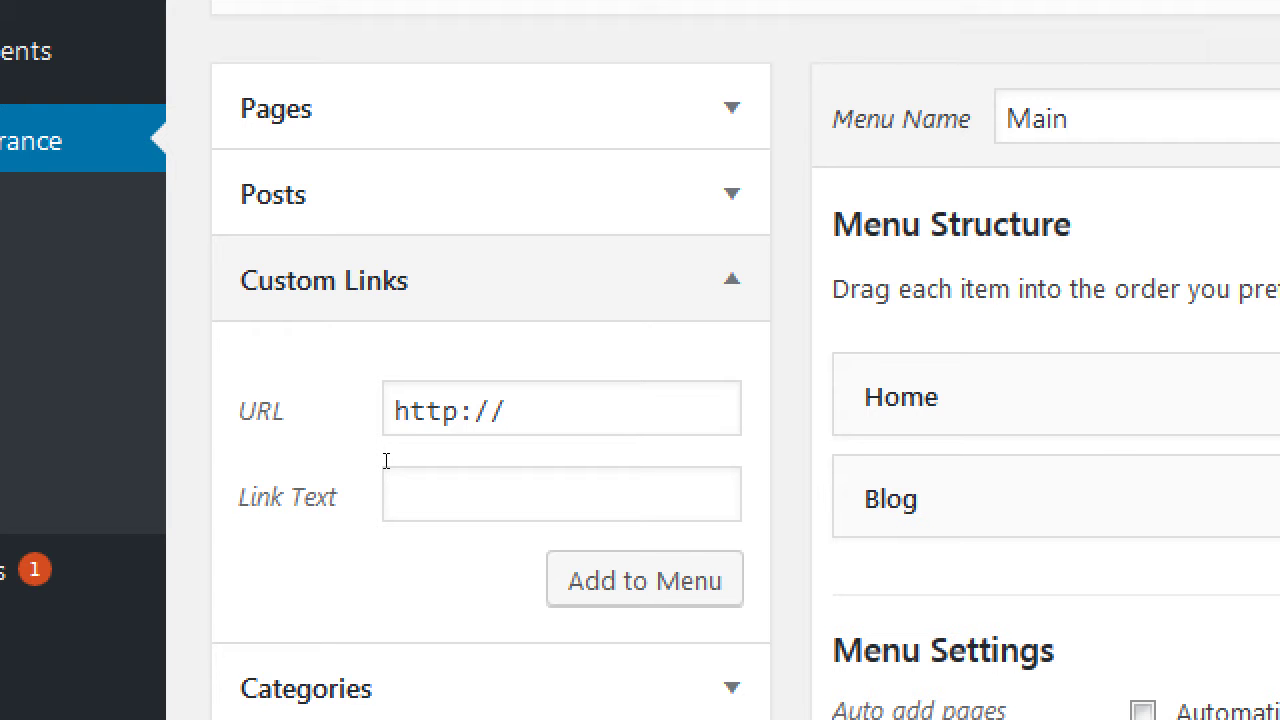
{"action": "left_click", "coordinate": [386, 461]}
{"action": "type", "text": "eb"}
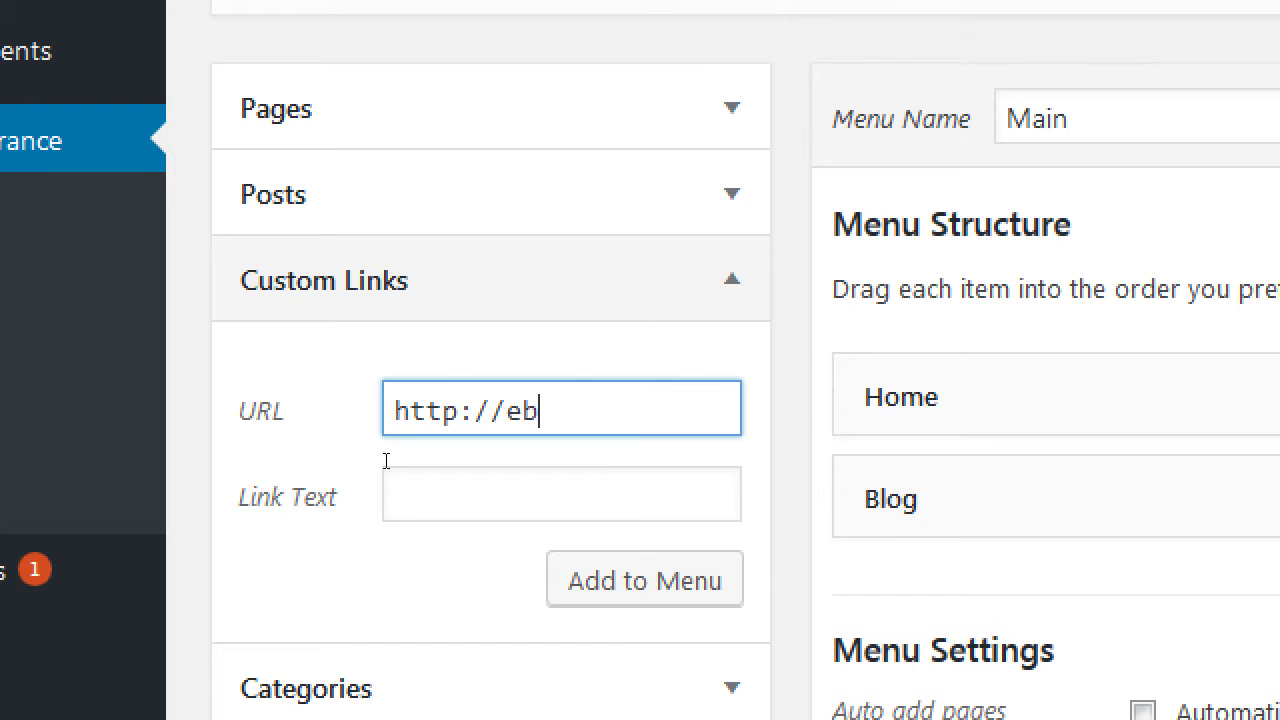
{"action": "type", "text": "ay.com"}
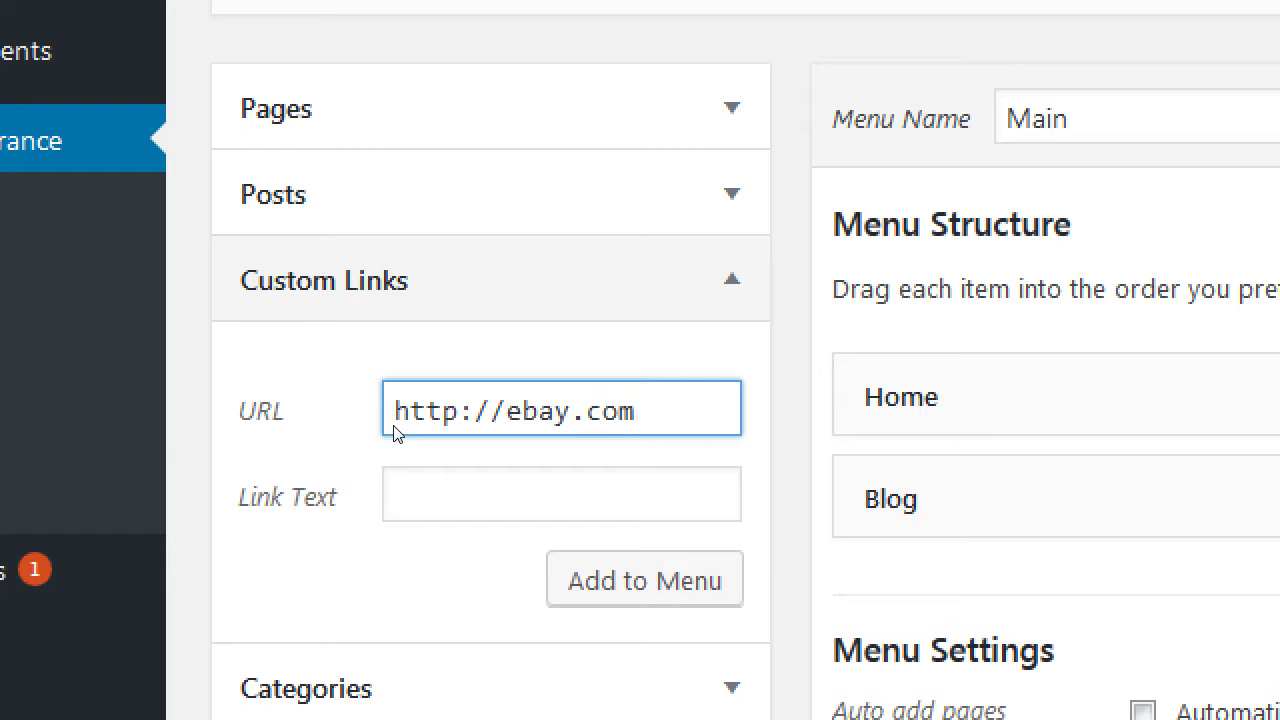
{"action": "key", "text": "Tab"}
{"action": "type", "text": "Visi"}
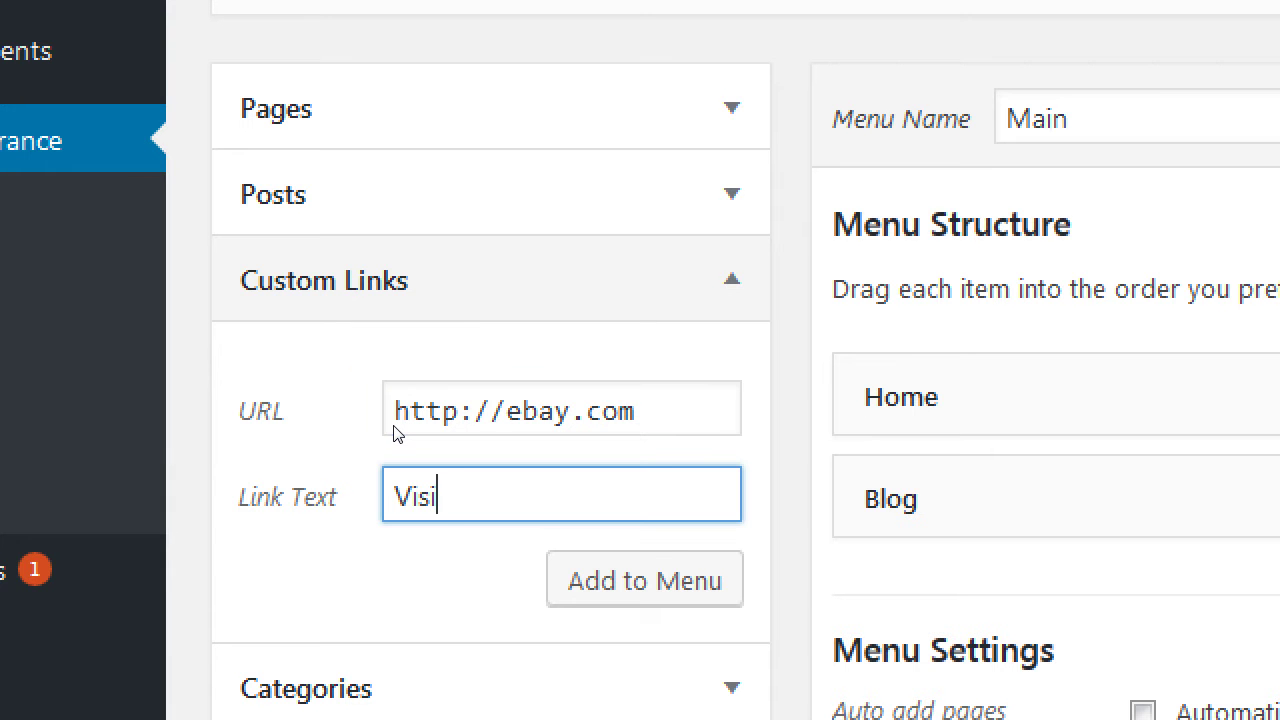
{"action": "type", "text": "t eBay"}
{"action": "key", "text": "ctrl+a"}
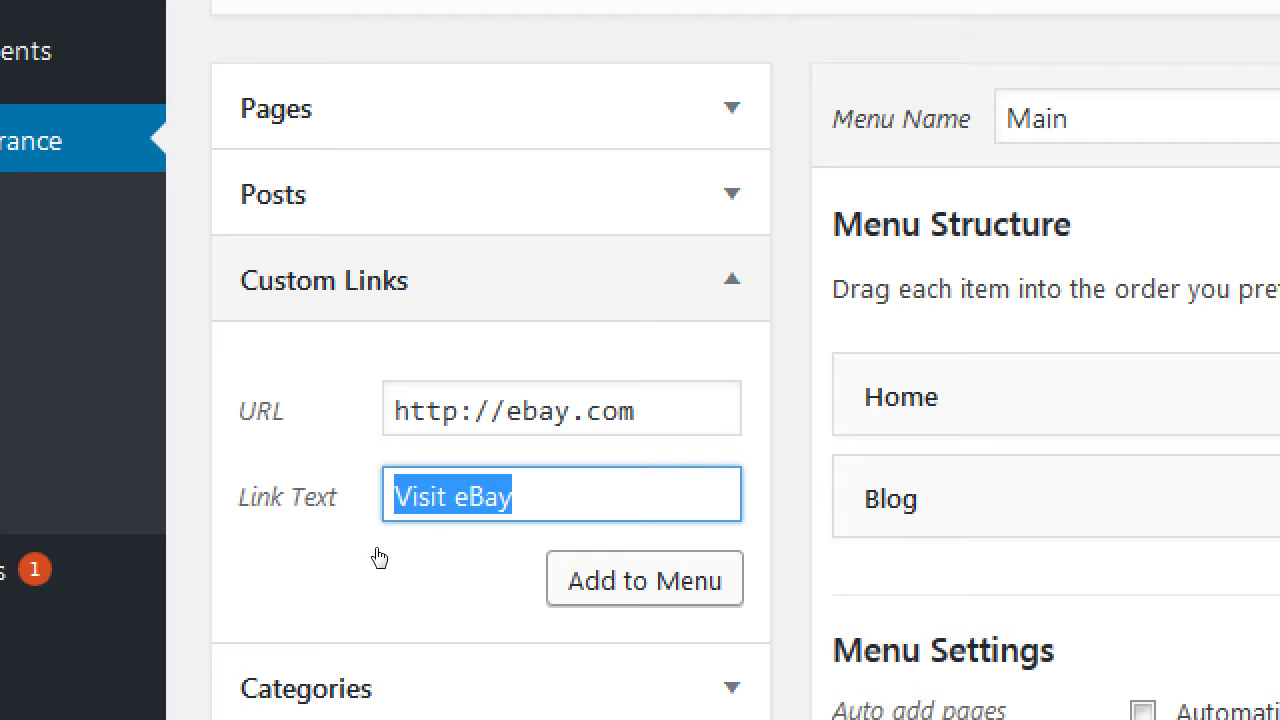
{"action": "key", "text": "Tab"}
{"action": "key", "text": "Return"}
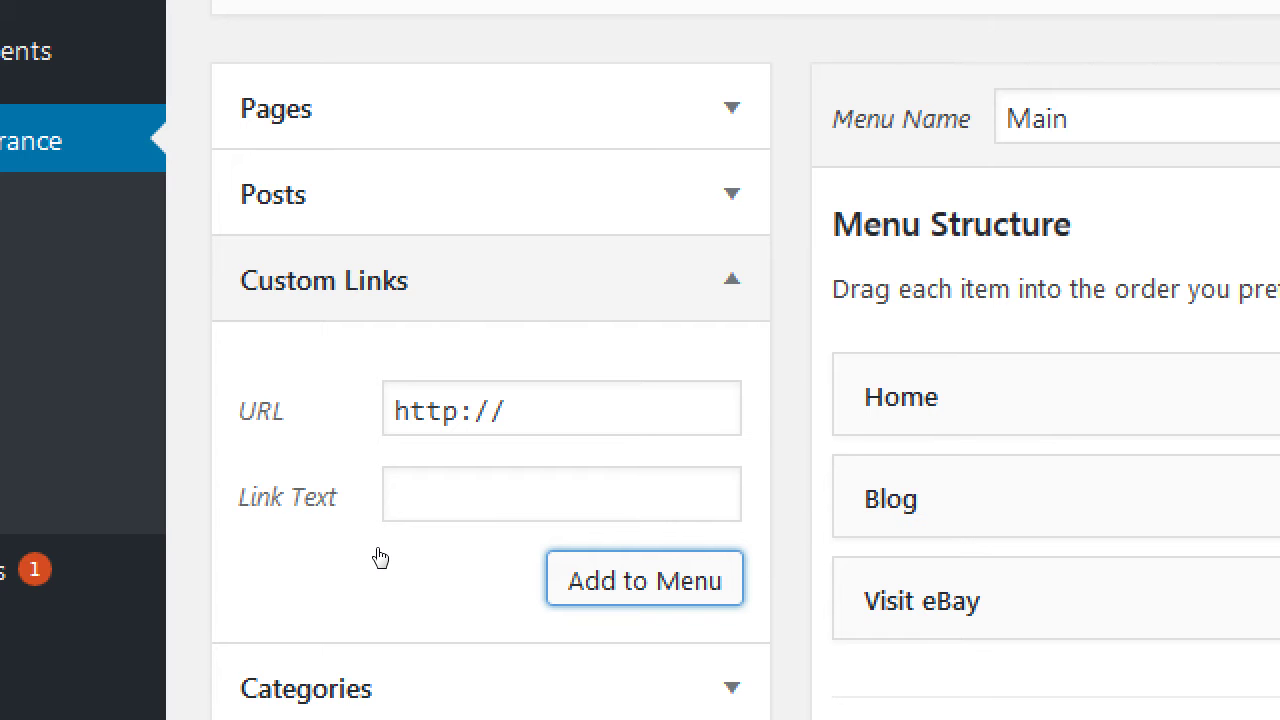
{"action": "left_click", "coordinate": [382, 459]}
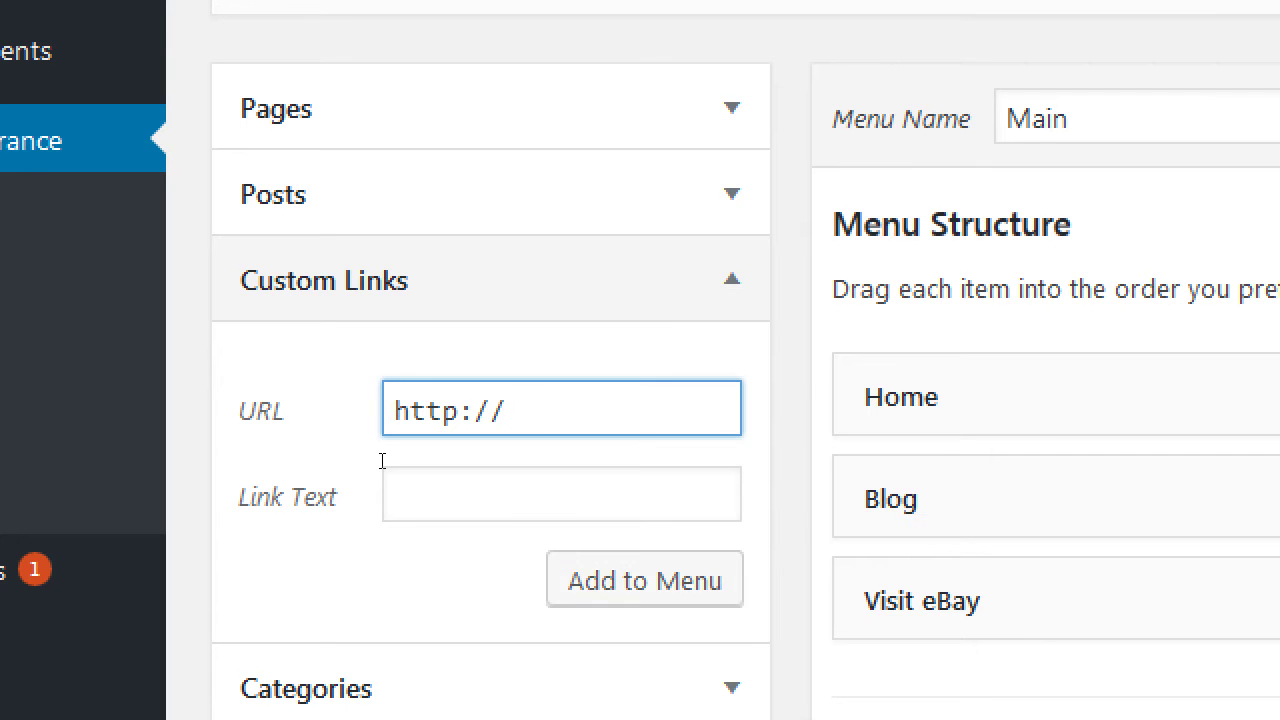
{"action": "type", "text": "amazon.com"}
{"action": "key", "text": "Tab"}
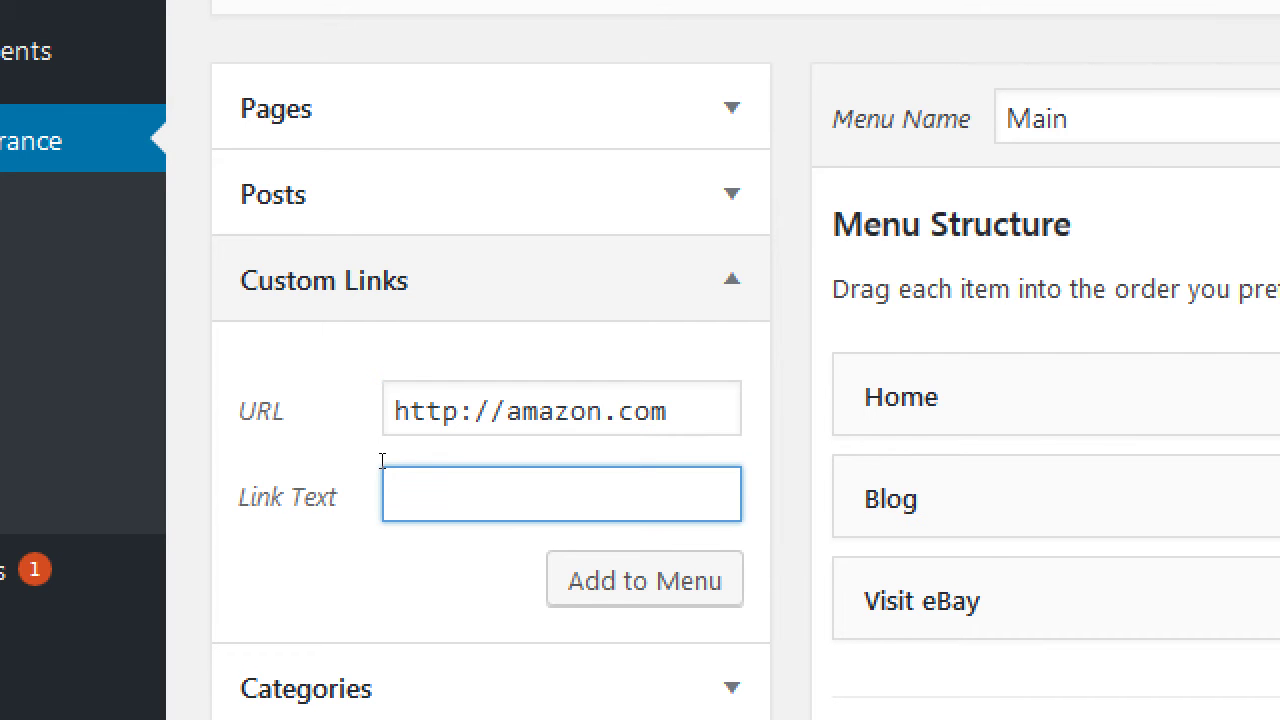
{"action": "type", "text": "Shop on Amazo"}
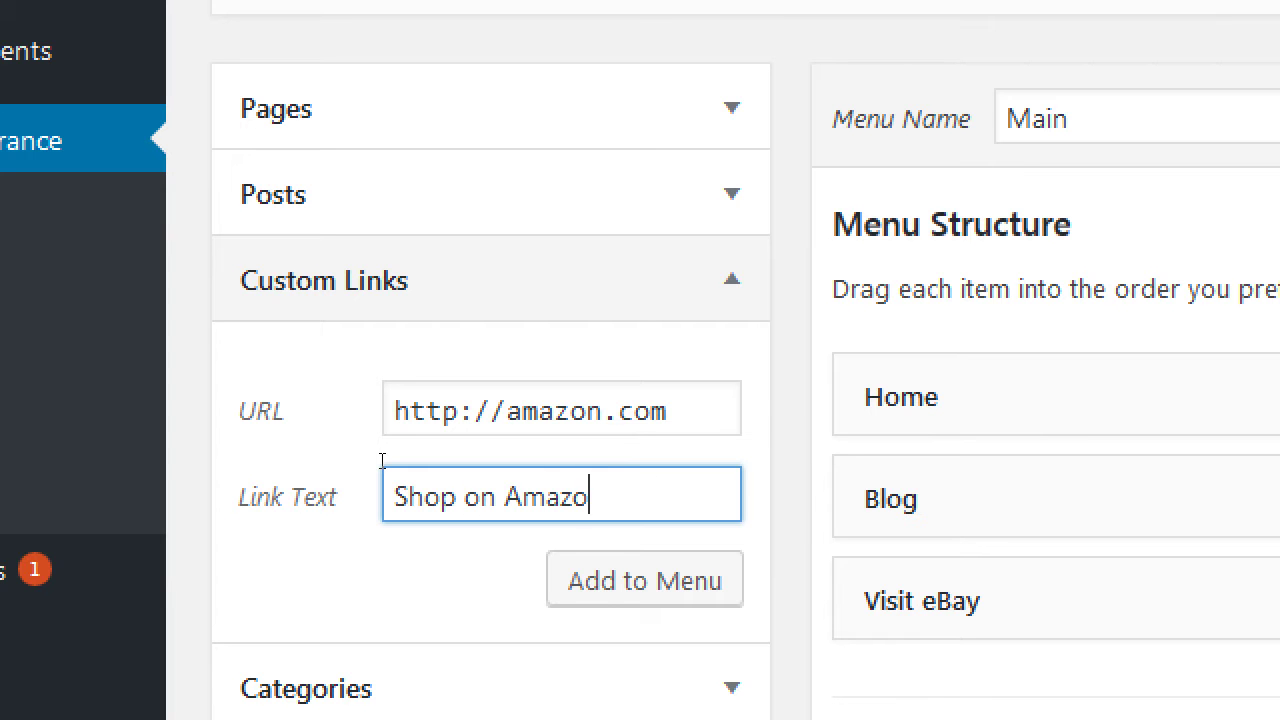
{"action": "type", "text": "n"}
{"action": "key", "text": "Tab"}
{"action": "key", "text": "Return"}
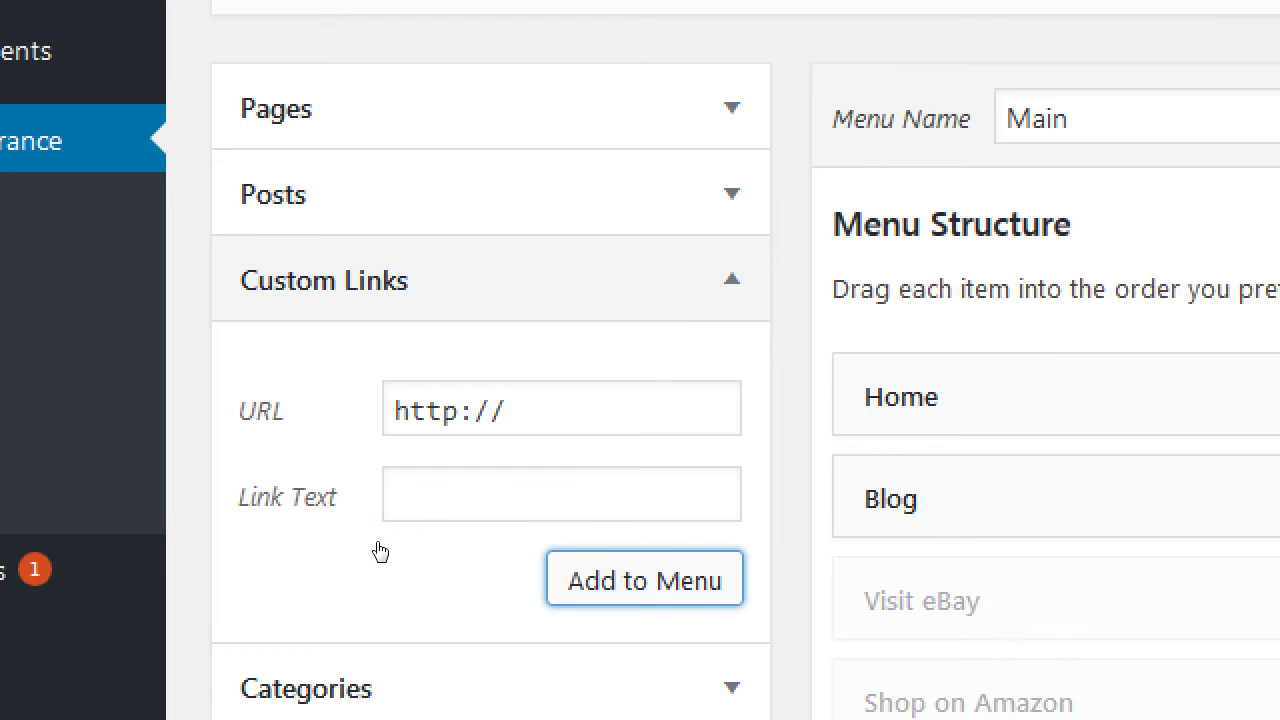
Review the structure of the Main menu and save the menu.
{"action": "scroll", "coordinate": [478, 532], "scroll_direction": "down", "scroll_amount": 1}
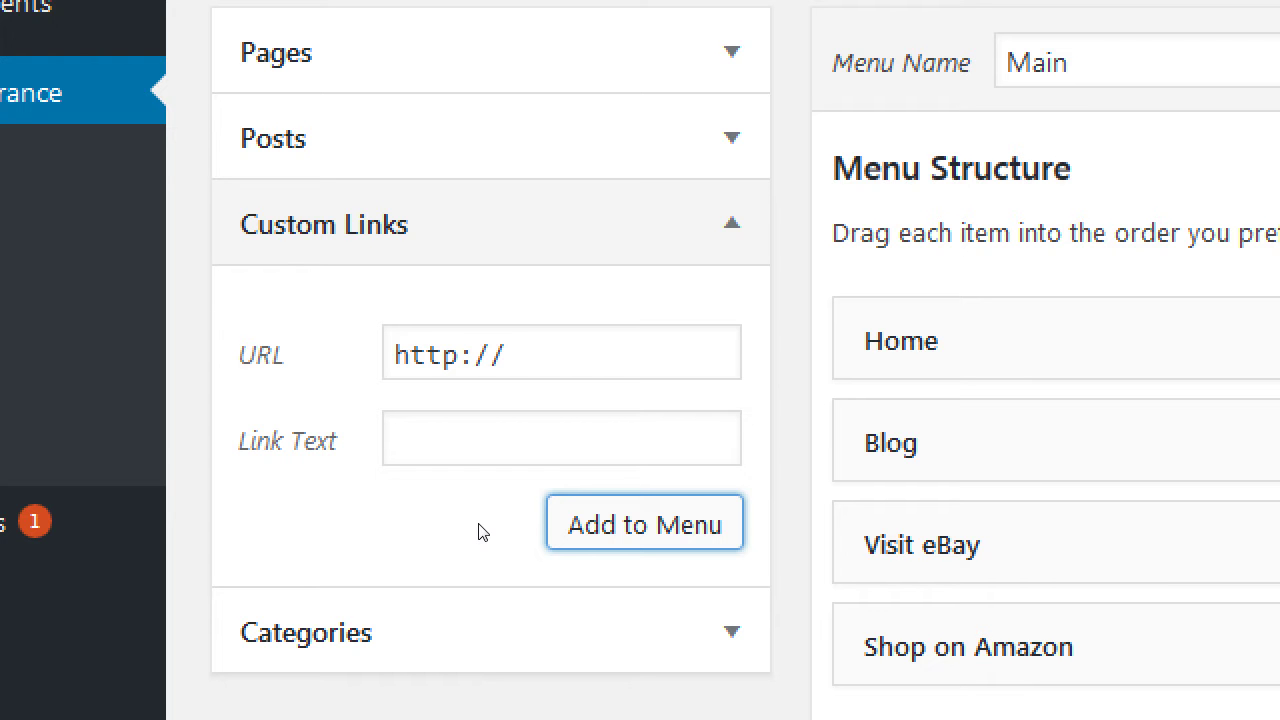
{"action": "scroll", "coordinate": [580, 580], "scroll_direction": "down", "scroll_amount": 3}
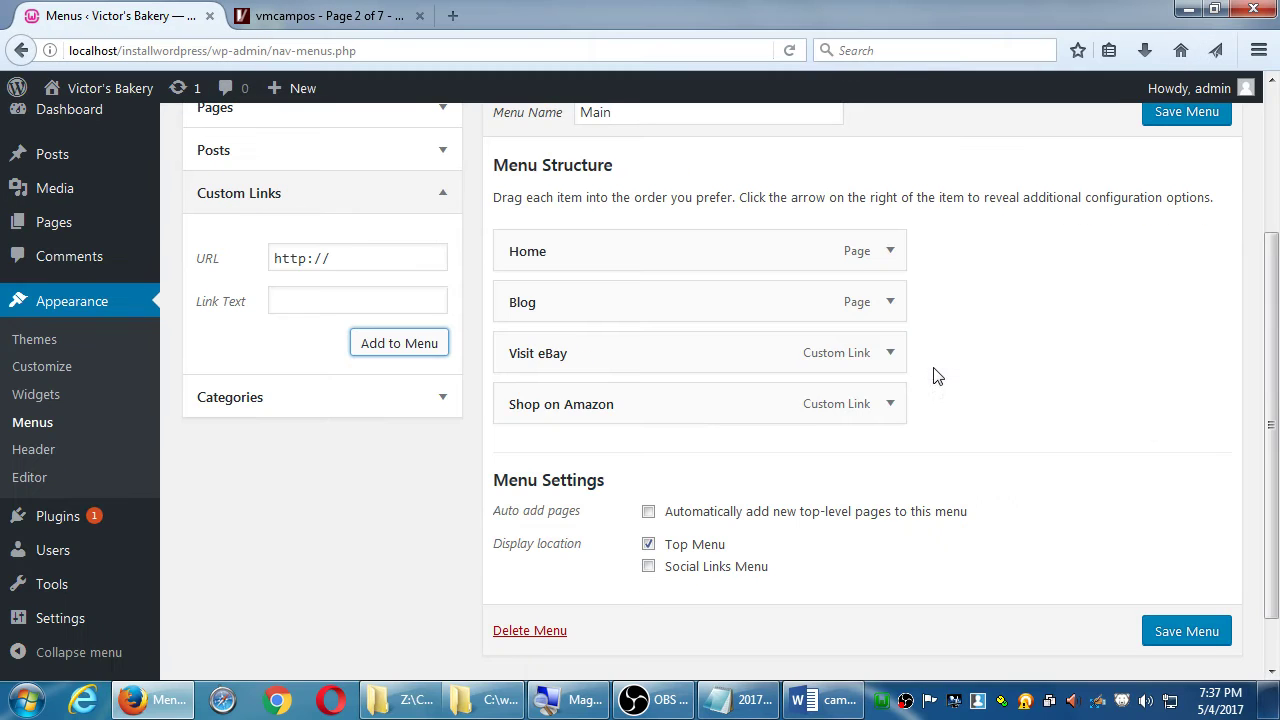
{"action": "left_click", "coordinate": [1178, 628]}
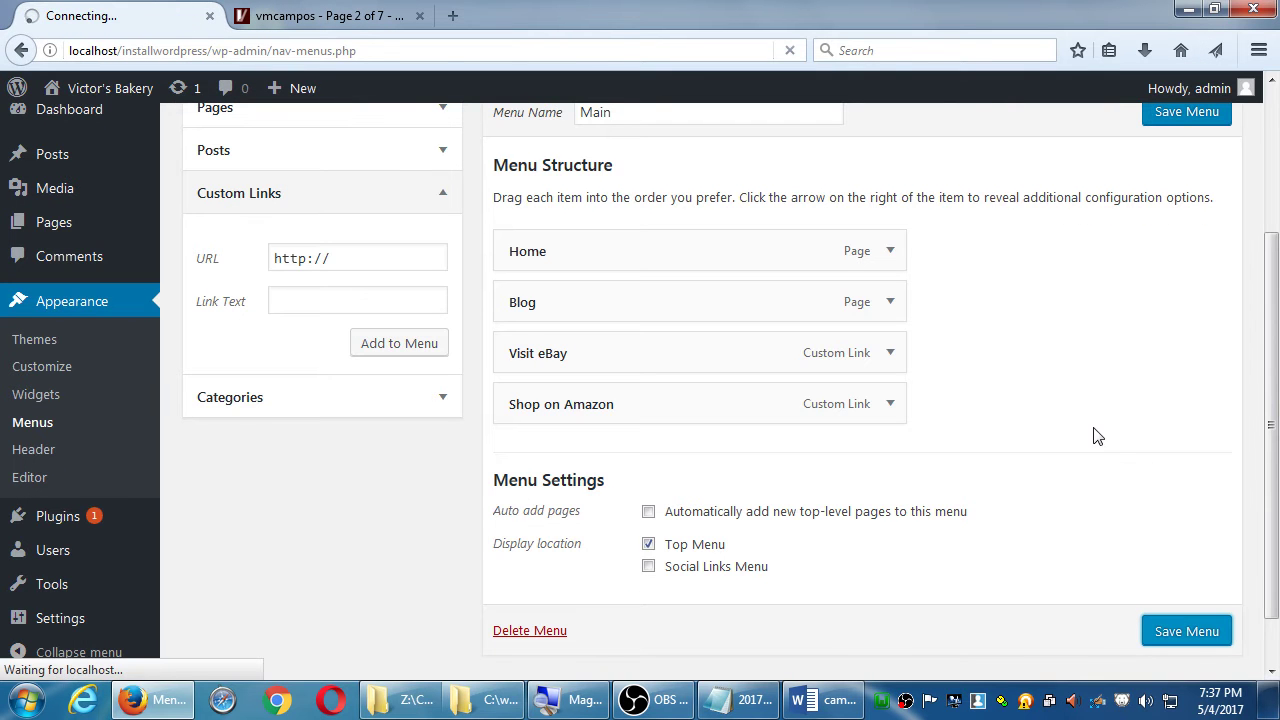
{"action": "scroll", "coordinate": [1045, 423], "scroll_direction": "down", "scroll_amount": 3}
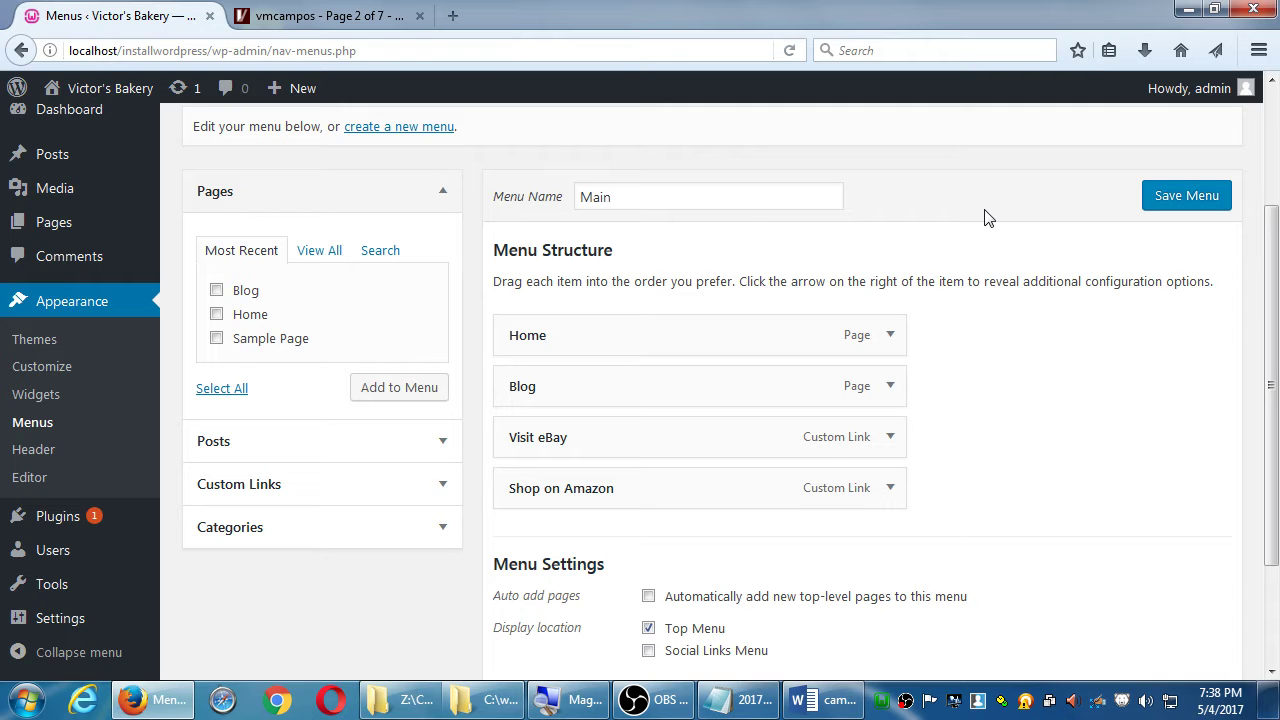
Open the live Victor's Bakery site in a new tab to view its navigation menu, and close the unrelated website's tab.
{"action": "middle_click", "coordinate": [92, 92]}
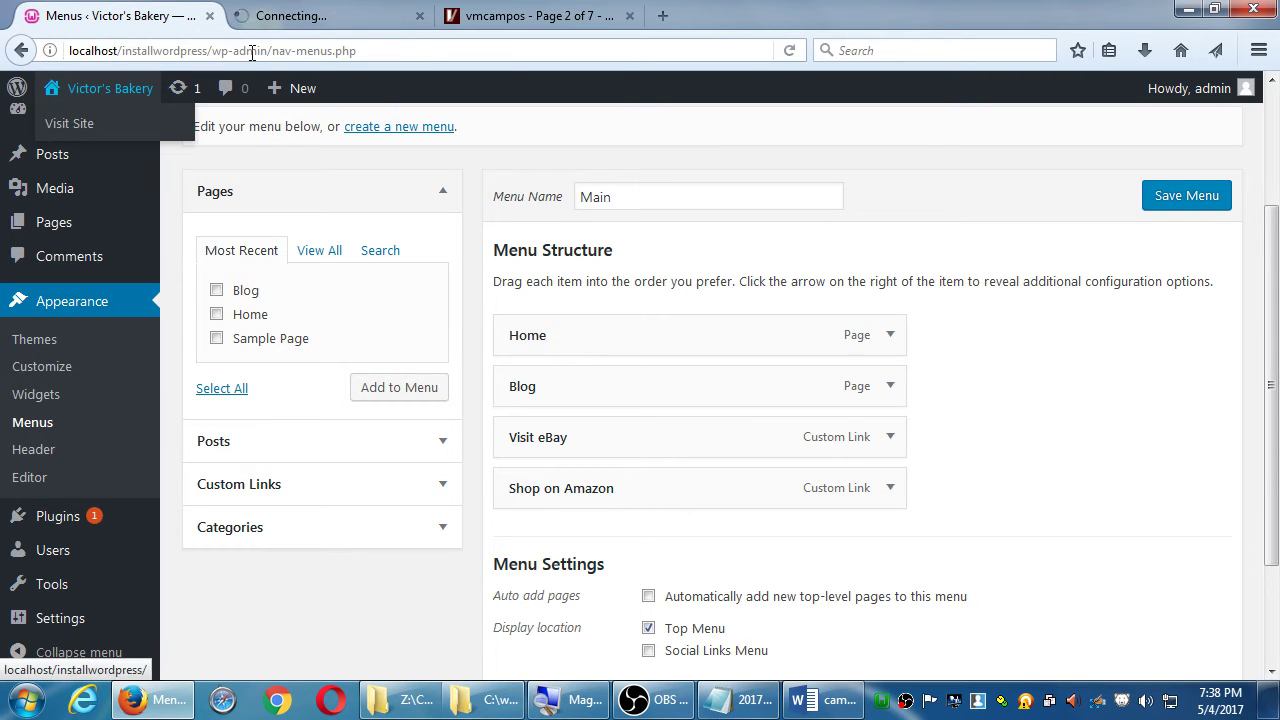
{"action": "left_click", "coordinate": [629, 16]}
{"action": "left_click", "coordinate": [357, 22]}
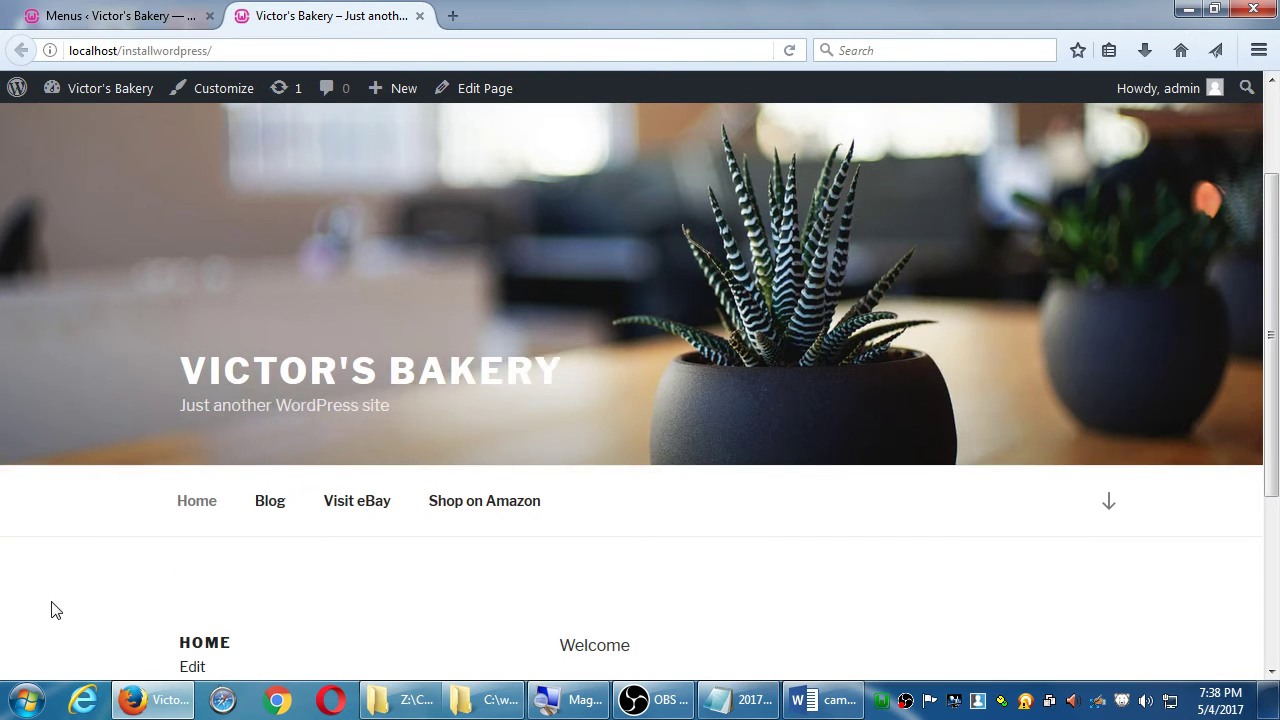
{"action": "scroll", "coordinate": [200, 577], "scroll_direction": "down", "scroll_amount": 3}
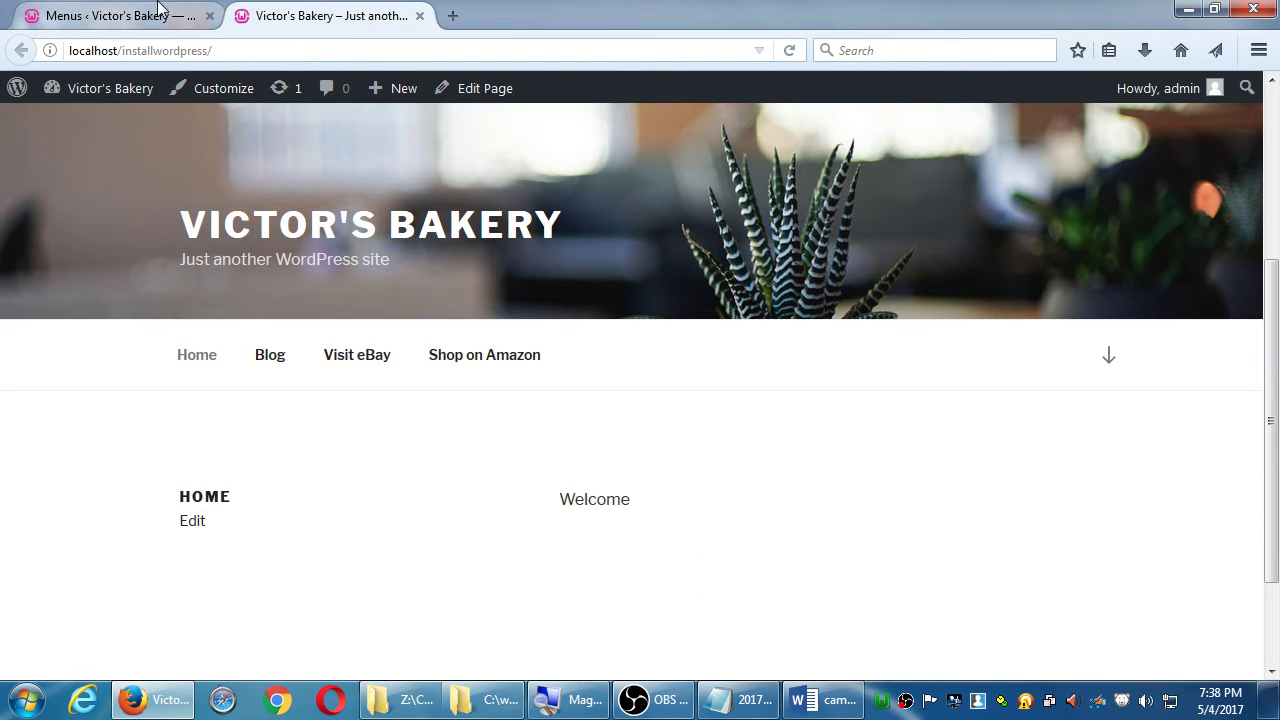
{"action": "left_click", "coordinate": [157, 12]}
{"action": "left_click", "coordinate": [330, 16]}
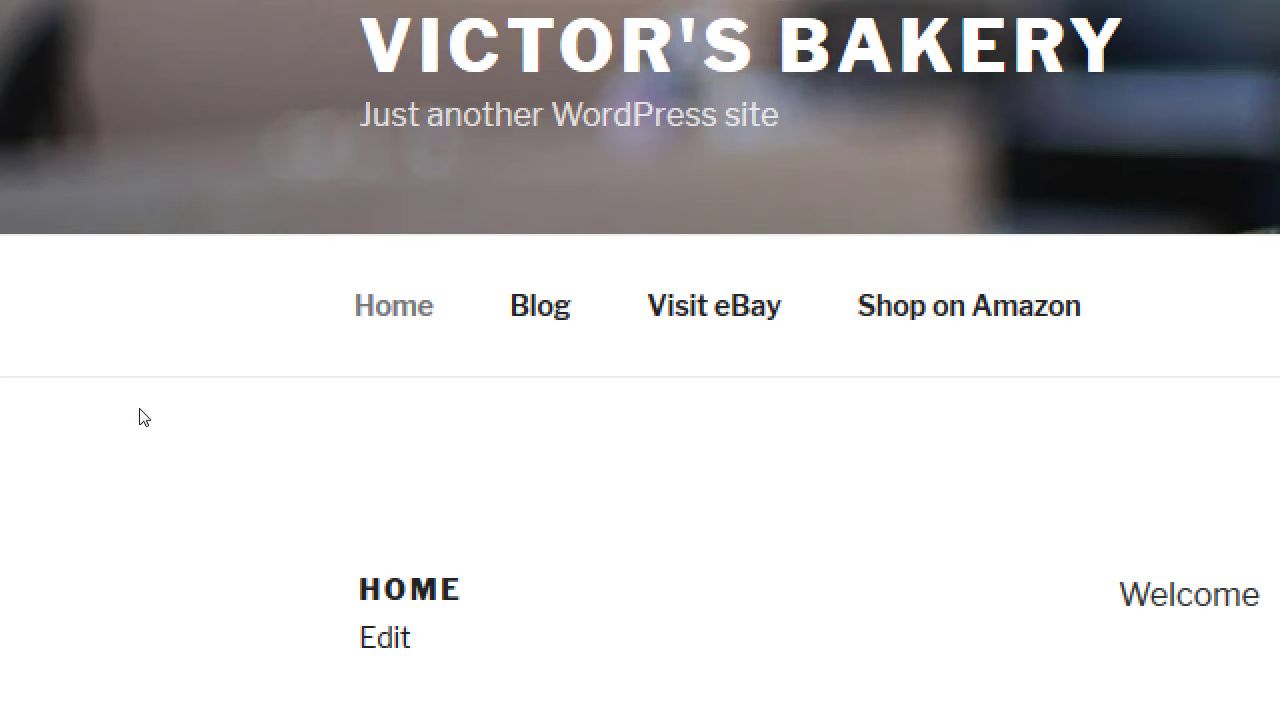
Test the Blog and Visit eBay links in the site's navigation menu, and return to the blog page.
{"action": "left_click", "coordinate": [540, 305]}
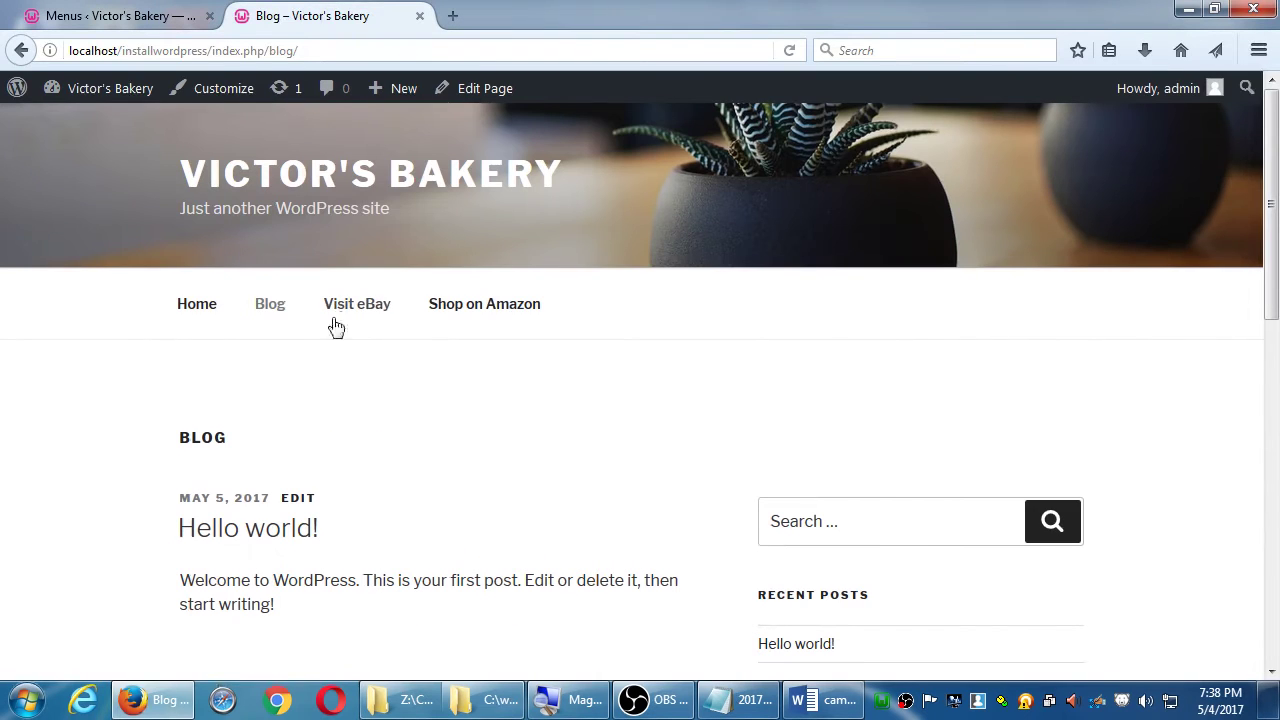
{"action": "left_click", "coordinate": [336, 325]}
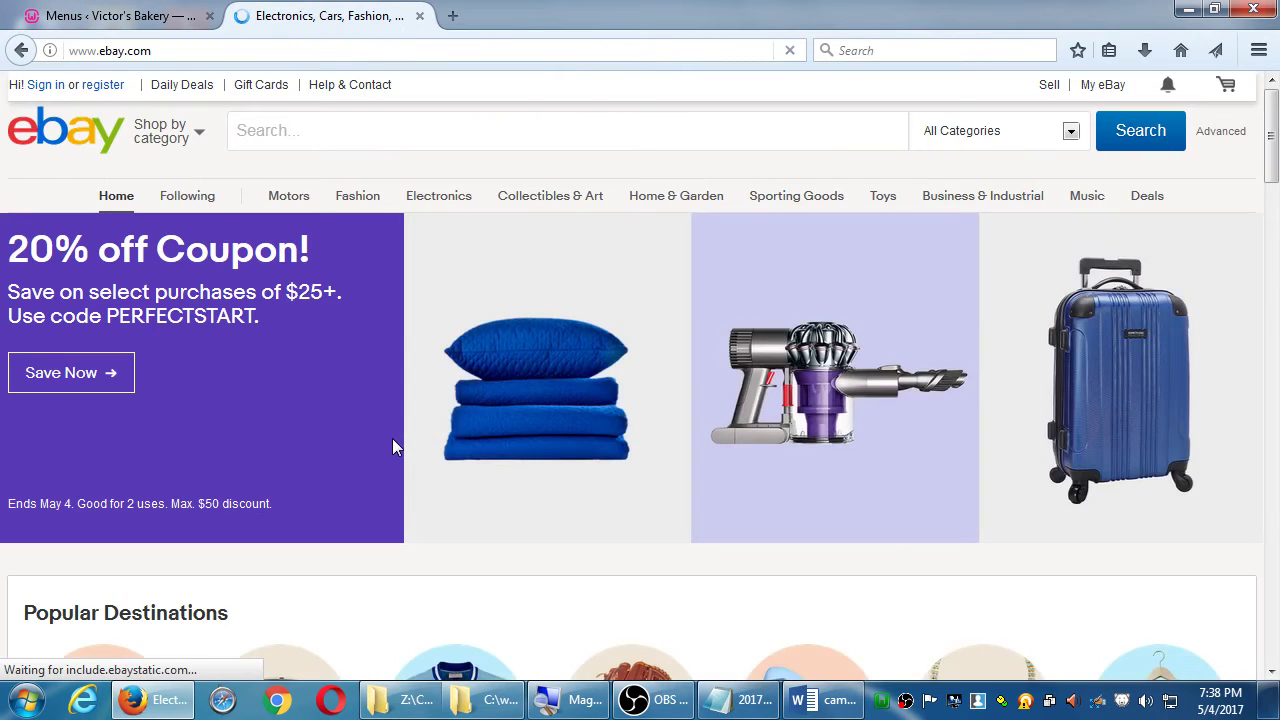
{"action": "scroll", "coordinate": [393, 440], "scroll_direction": "down", "scroll_amount": 6}
{"action": "scroll", "coordinate": [263, 337], "scroll_direction": "up", "scroll_amount": 4}
{"action": "left_click", "coordinate": [22, 49]}
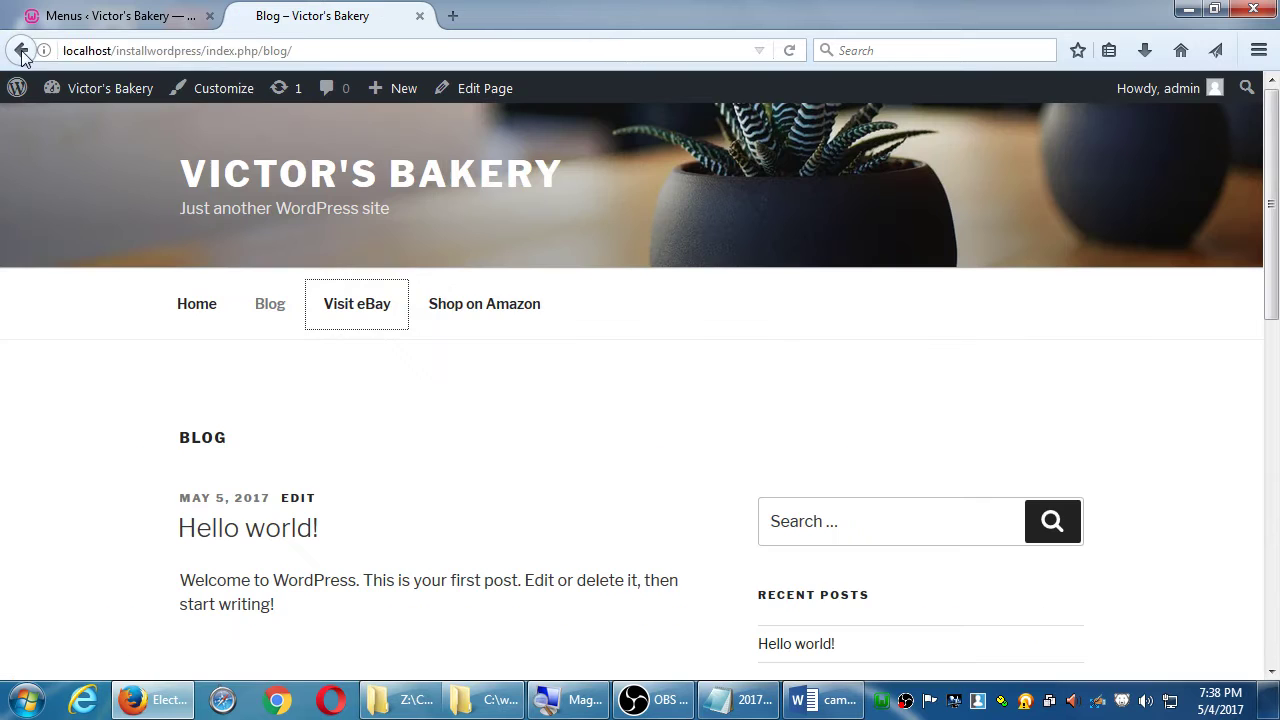
Test the Shop on Amazon link in the site's navigation menu, and return to the blog page.
{"action": "left_click", "coordinate": [472, 314]}
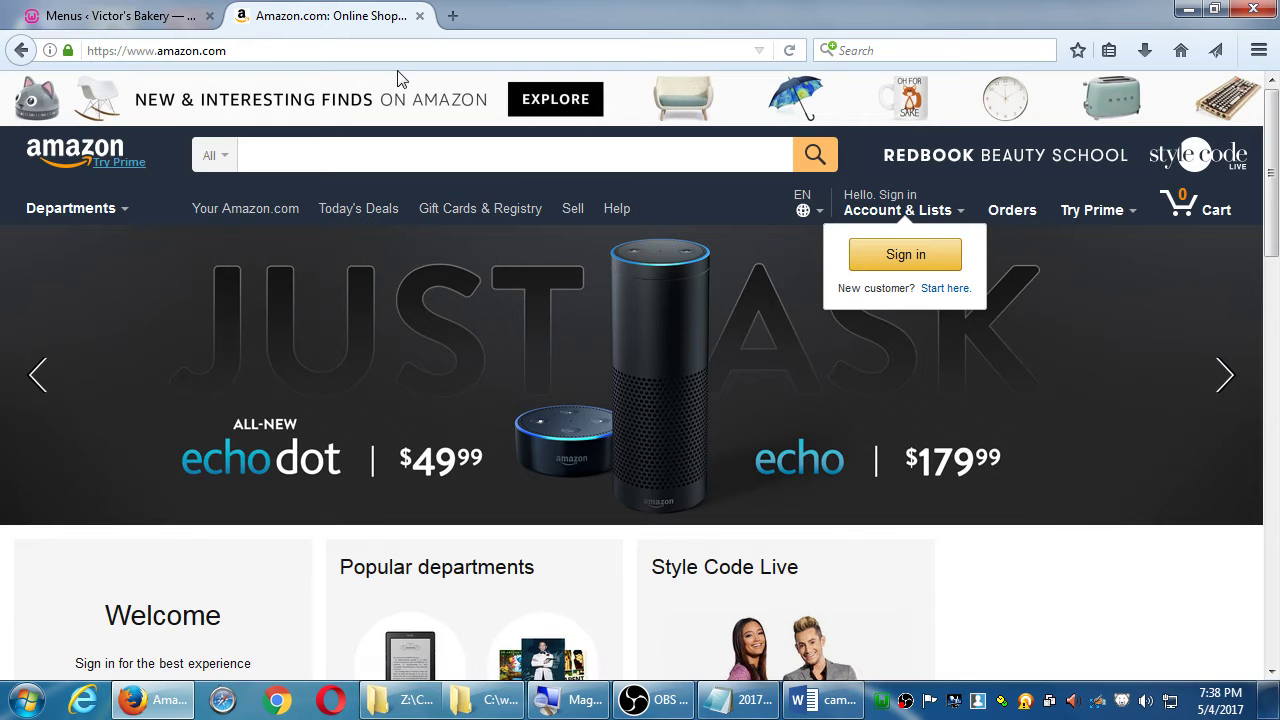
{"action": "scroll", "coordinate": [646, 374], "scroll_direction": "down", "scroll_amount": 2}
{"action": "scroll", "coordinate": [640, 371], "scroll_direction": "up", "scroll_amount": 1}
{"action": "scroll", "coordinate": [631, 370], "scroll_direction": "up", "scroll_amount": 1}
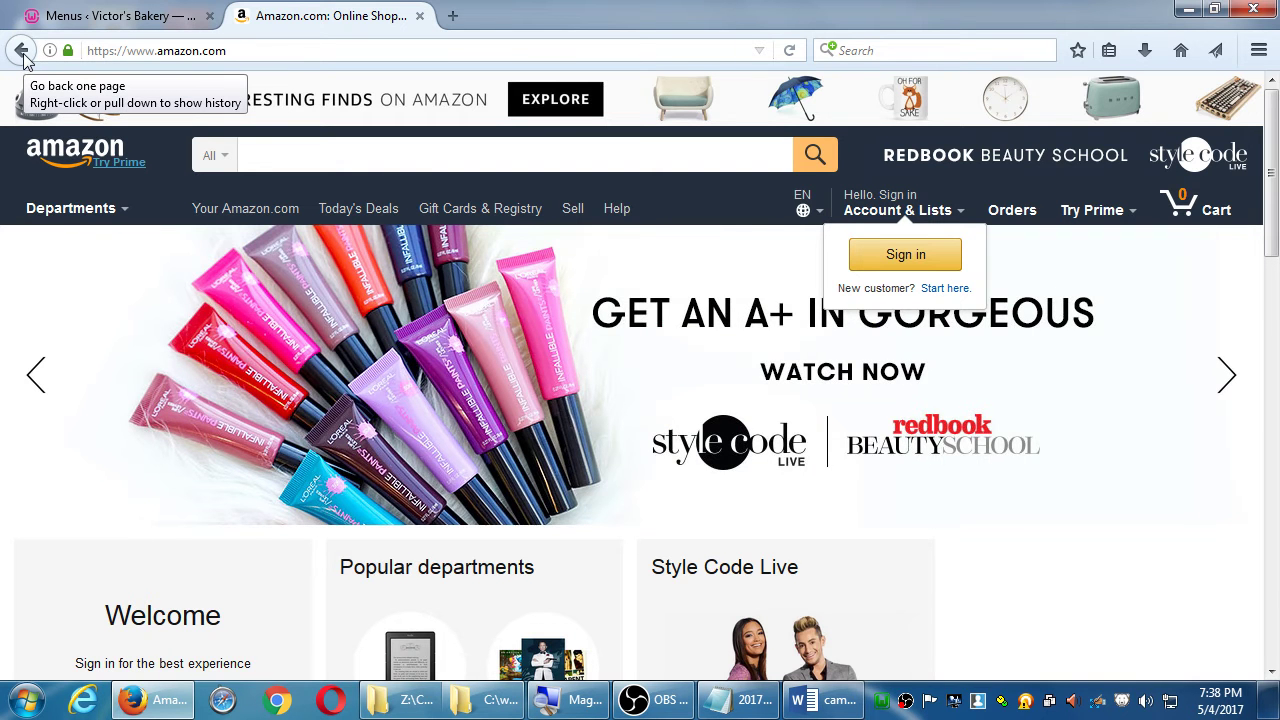
{"action": "left_click", "coordinate": [22, 52]}
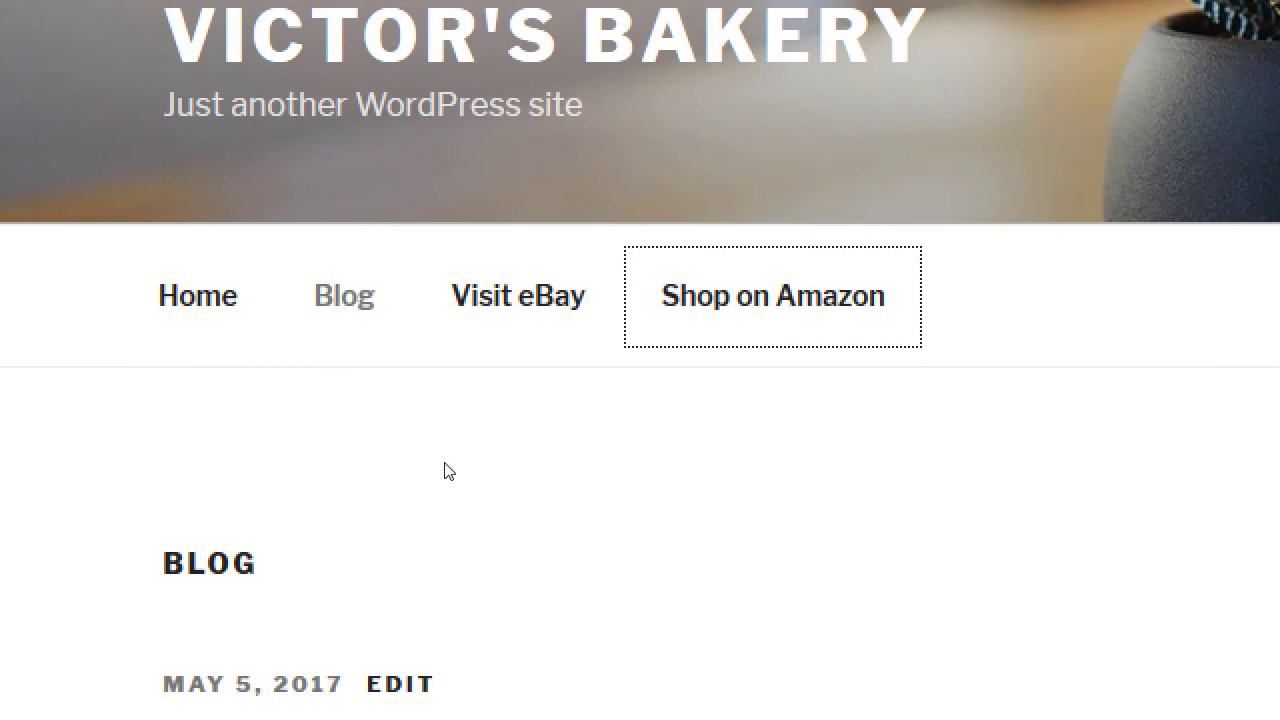
{"action": "left_click", "coordinate": [443, 471]}
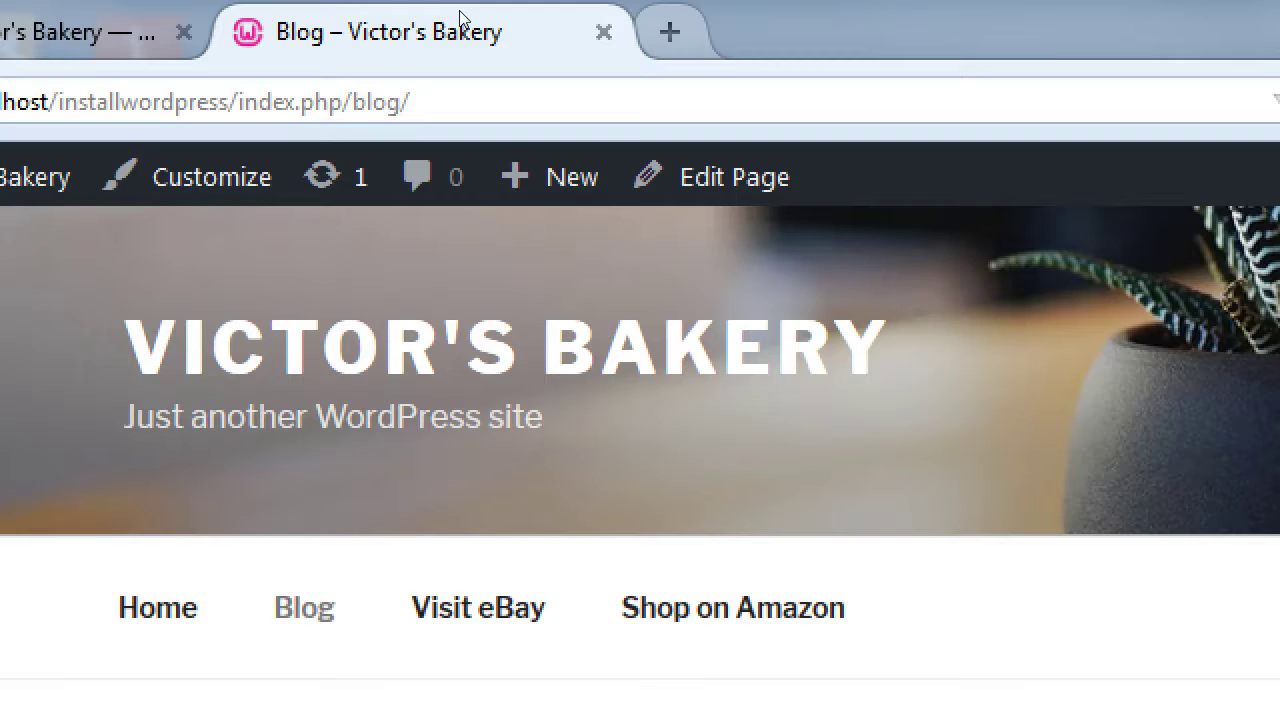
Open and close a blank browser tab, and close the menu editor's tab so only the blog page remains.
{"action": "key", "text": "ctrl+t"}
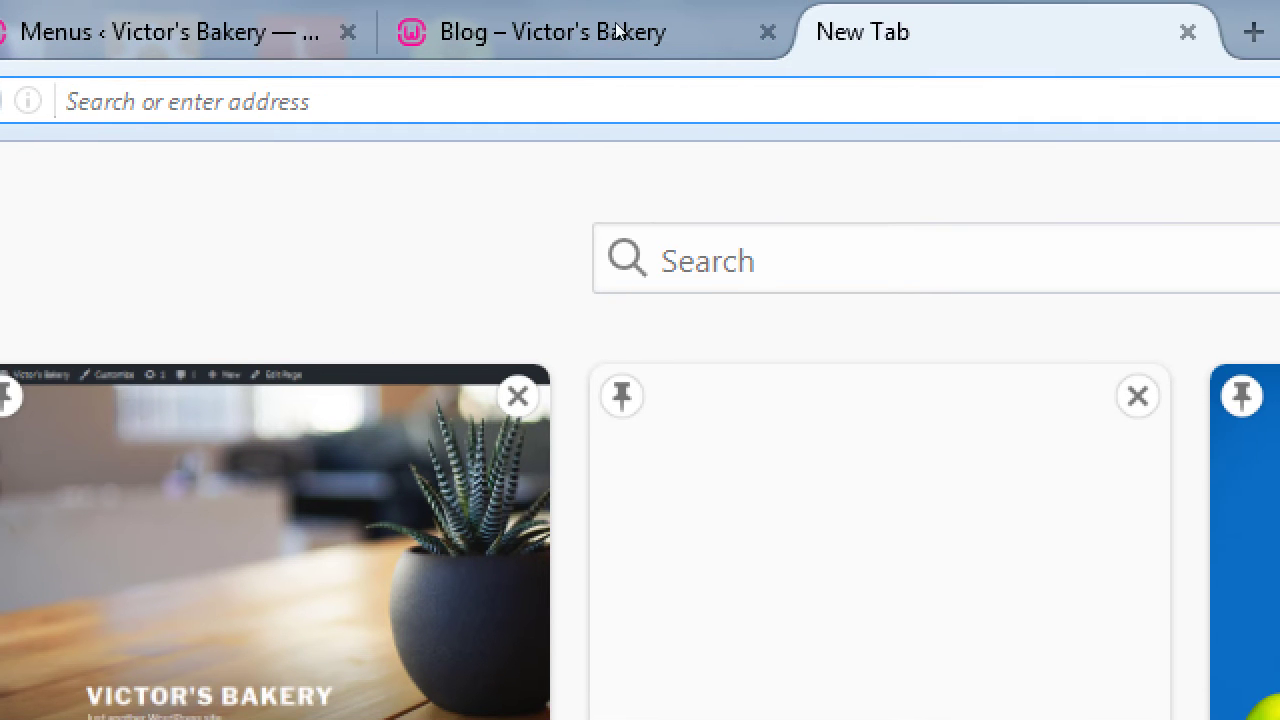
{"action": "key", "text": "ctrl+w"}
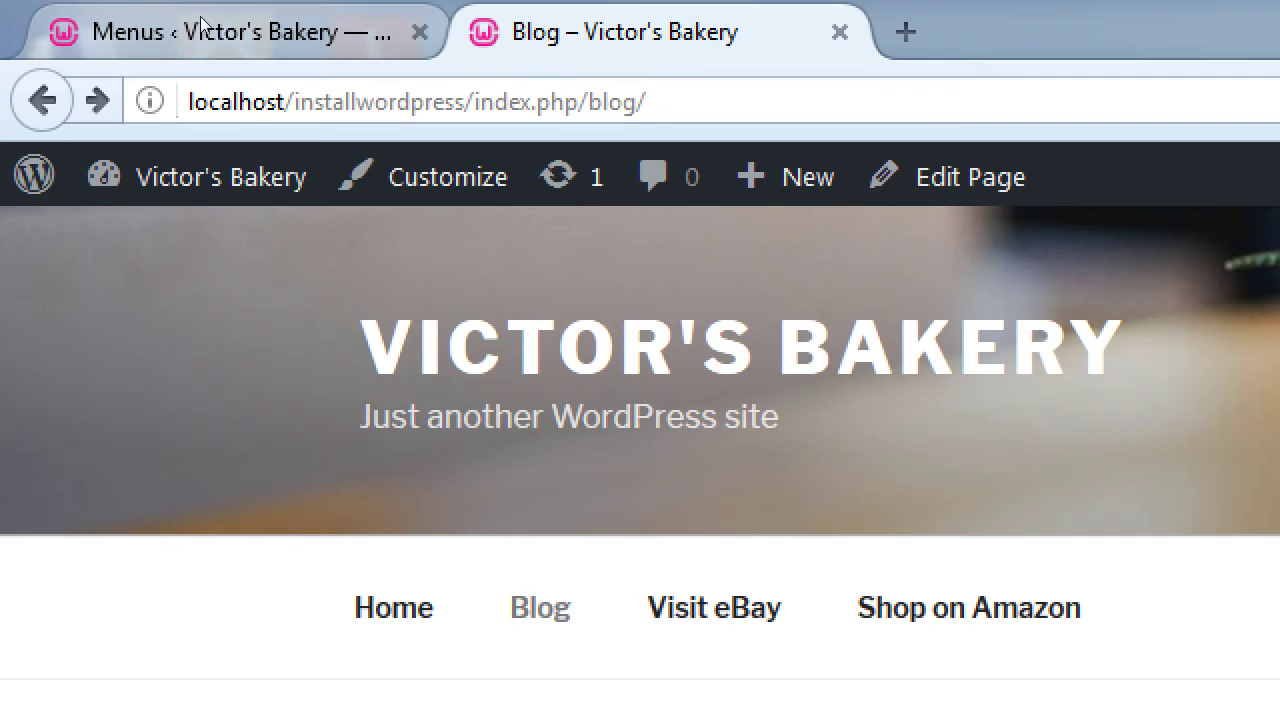
{"action": "middle_click", "coordinate": [210, 24]}
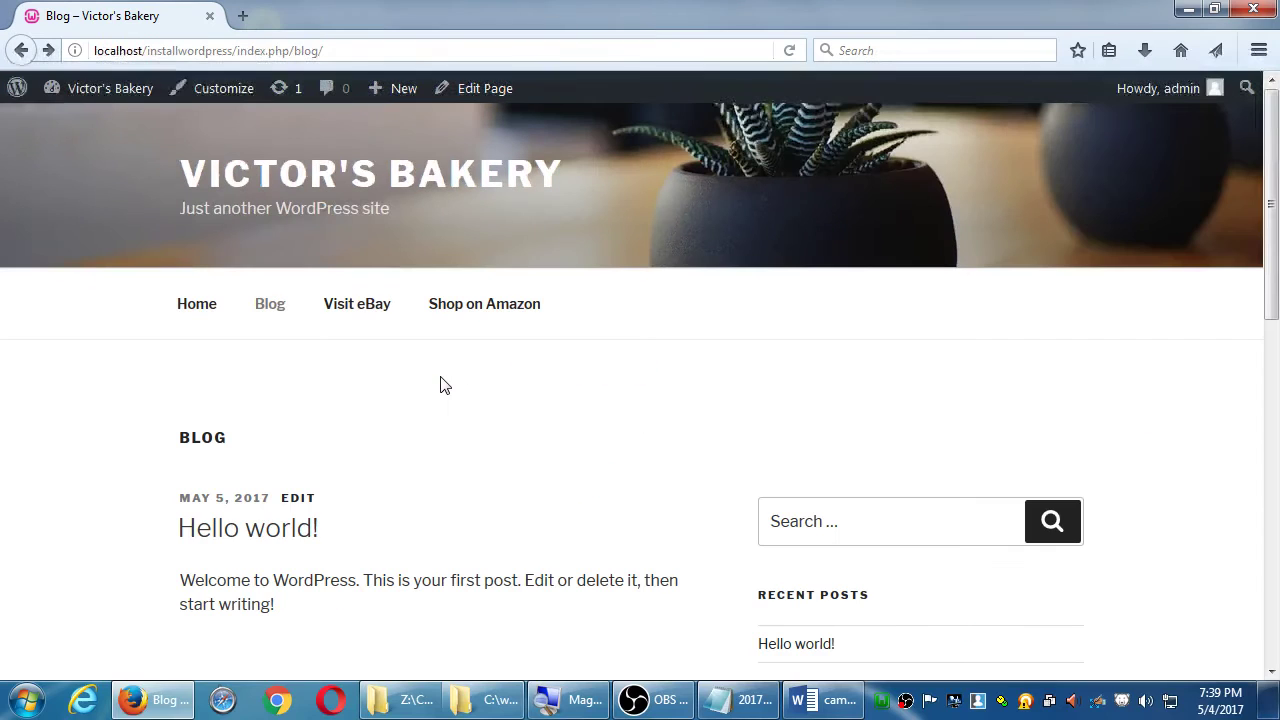
Switch to the Notepad notes and add the indented line "You usually want to open in a new Tab/Window" under the External links entry.
{"action": "left_click", "coordinate": [740, 700]}
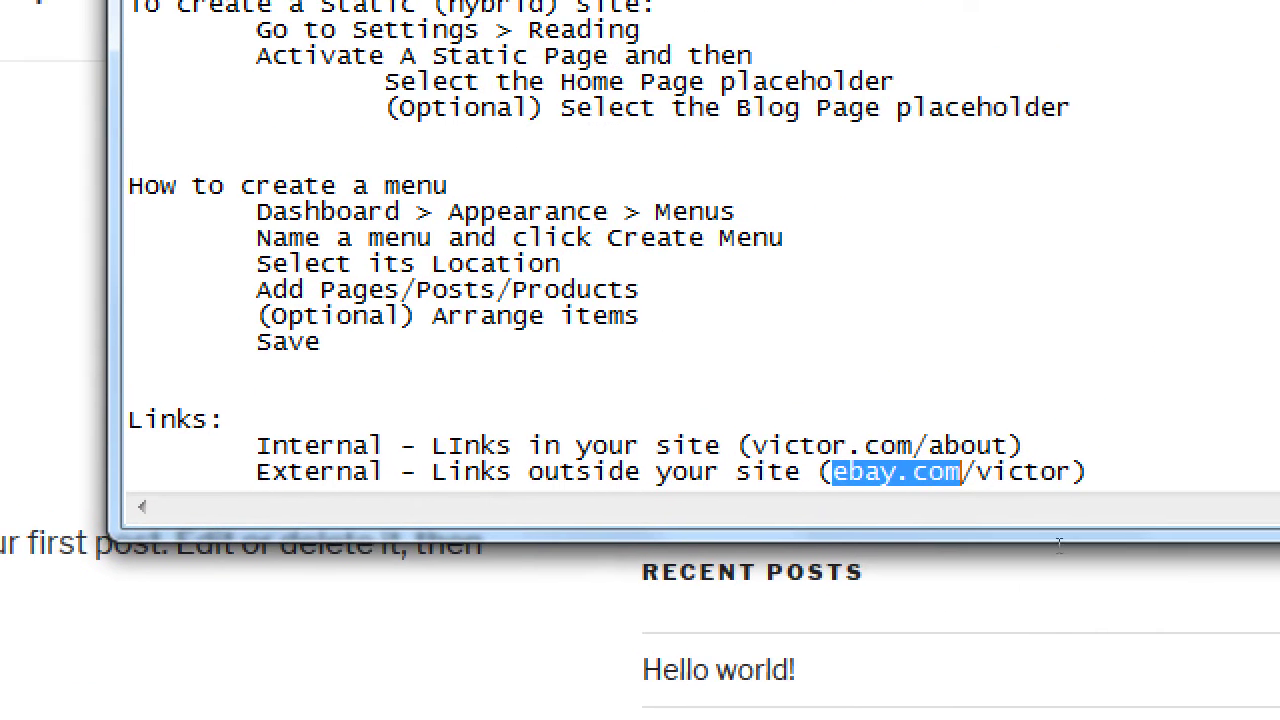
{"action": "left_click", "coordinate": [1218, 385]}
{"action": "key", "text": "Return"}
{"action": "key", "text": "Tab"}
{"action": "key", "text": "Tab"}
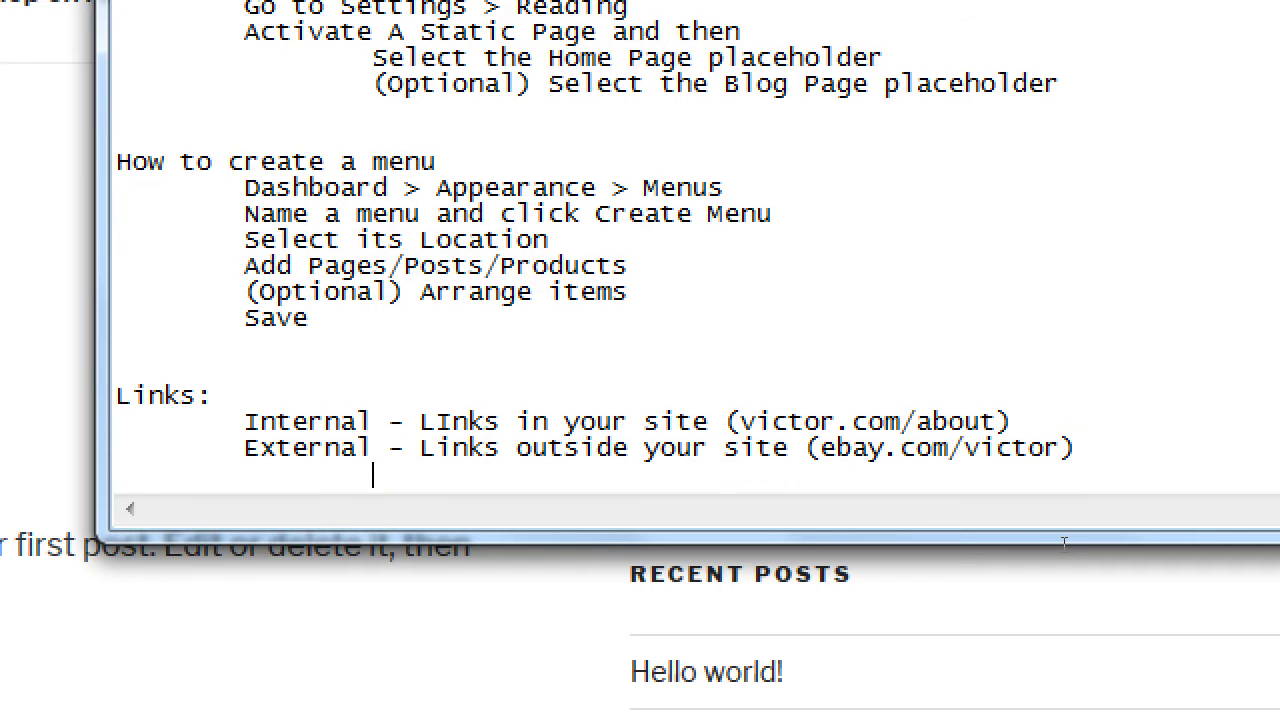
{"action": "type", "text": "You usually want to open i"}
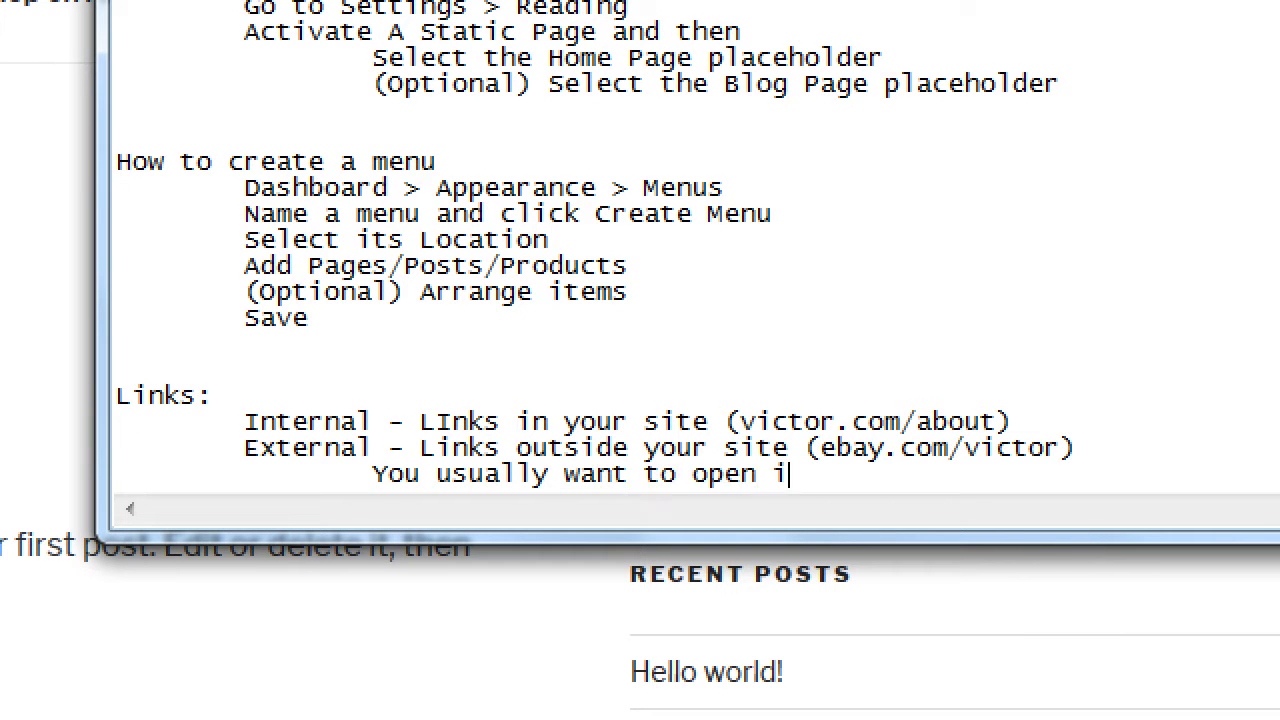
{"action": "type", "text": "n a new Tab/Wind"}
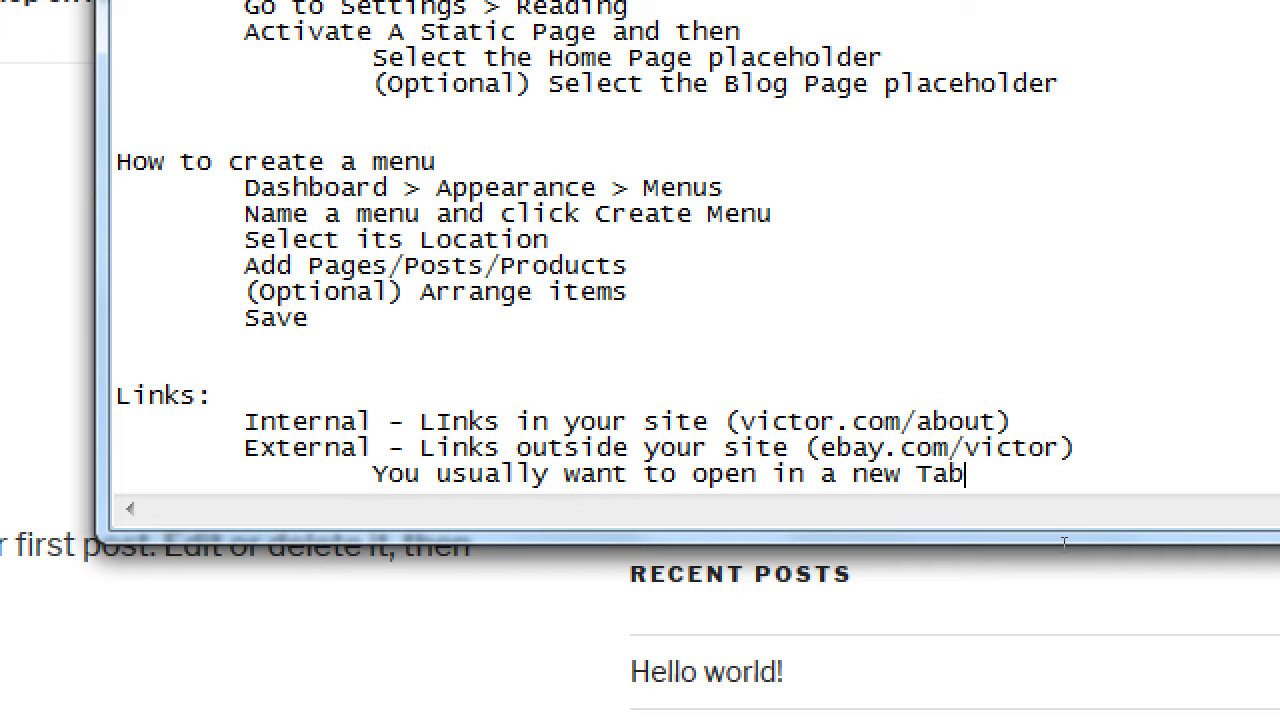
{"action": "type", "text": "ow"}
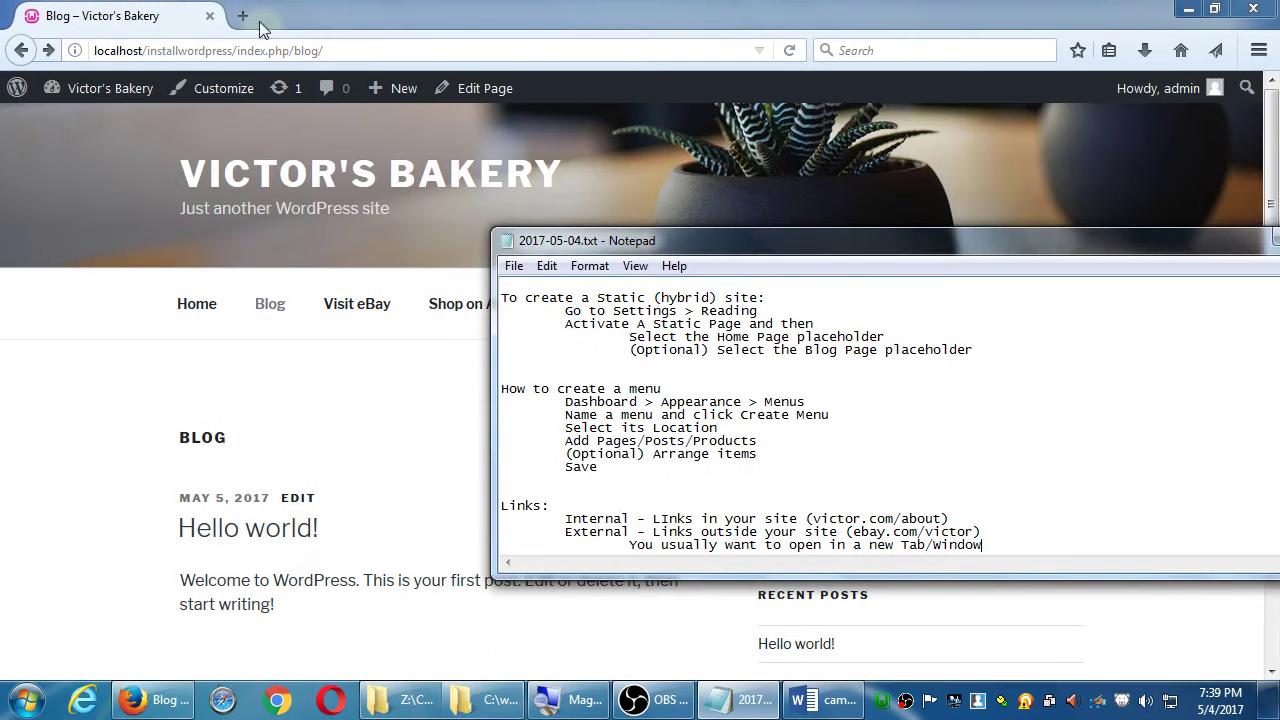
Return to the browser, open the site's menu editor, and look over the Visit eBay item's settings.
{"action": "left_click", "coordinate": [153, 122]}
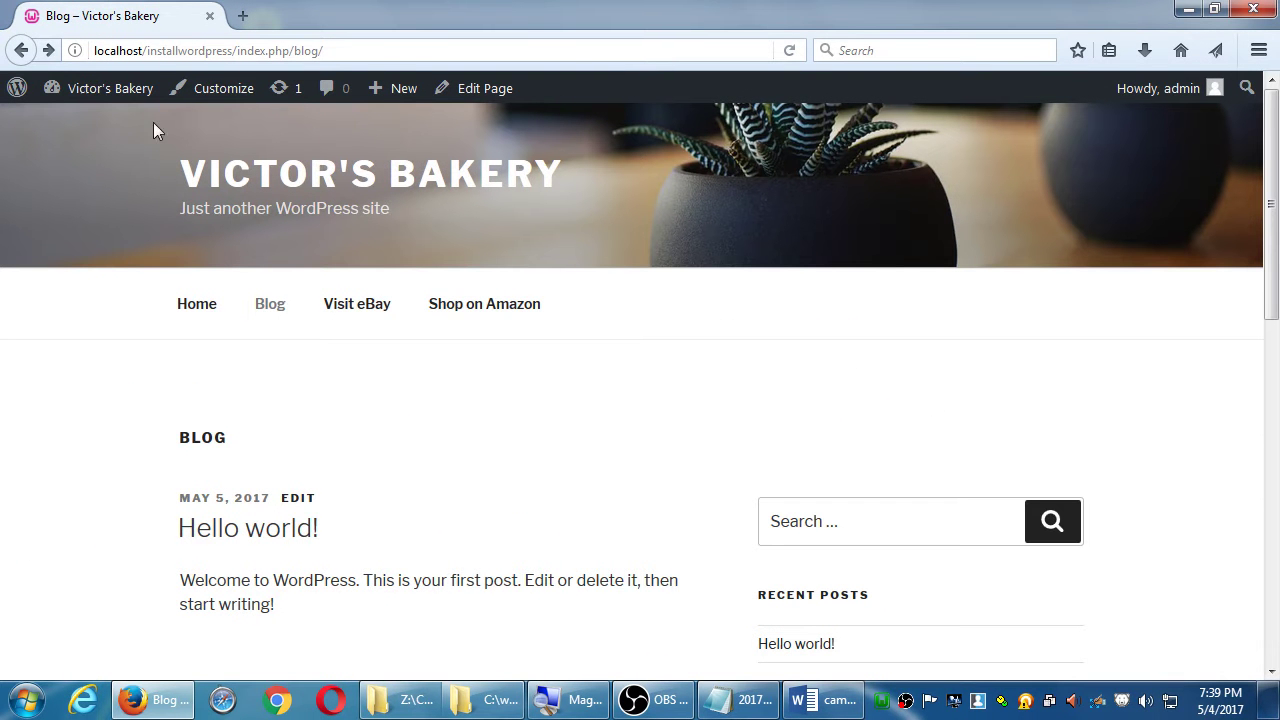
{"action": "mouse_move", "coordinate": [70, 92]}
{"action": "left_click", "coordinate": [66, 201]}
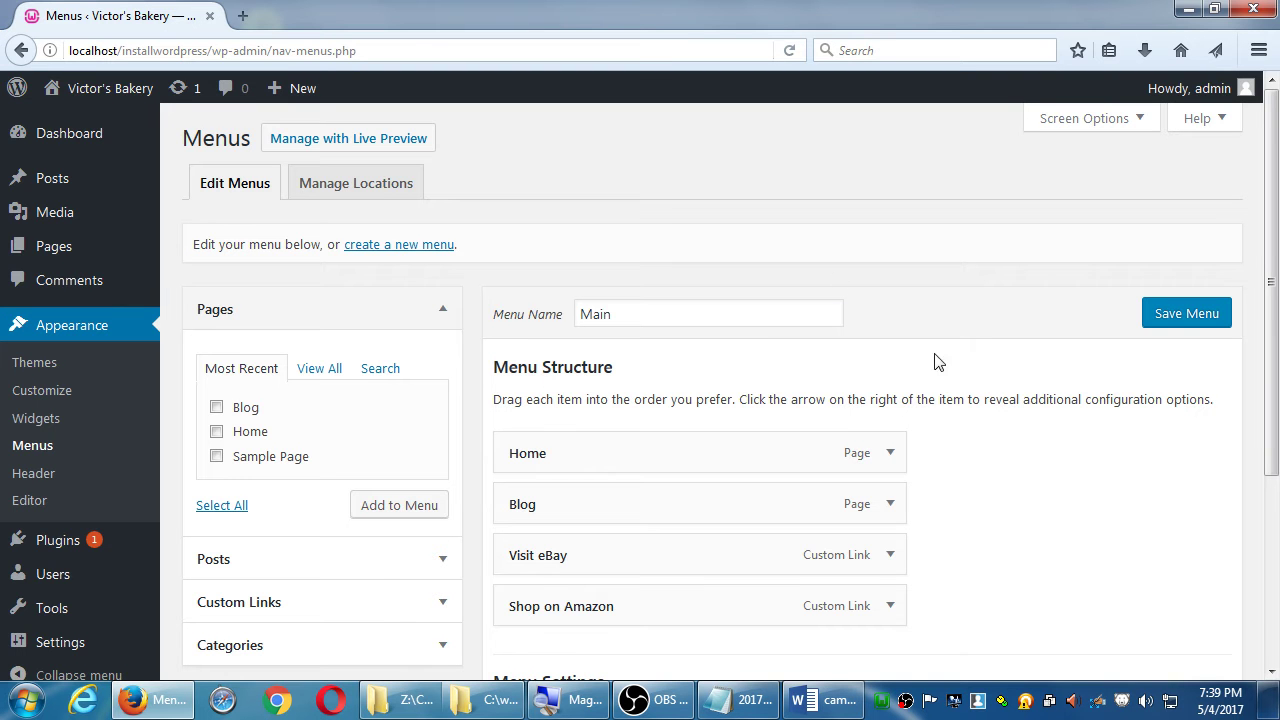
{"action": "left_click", "coordinate": [895, 559]}
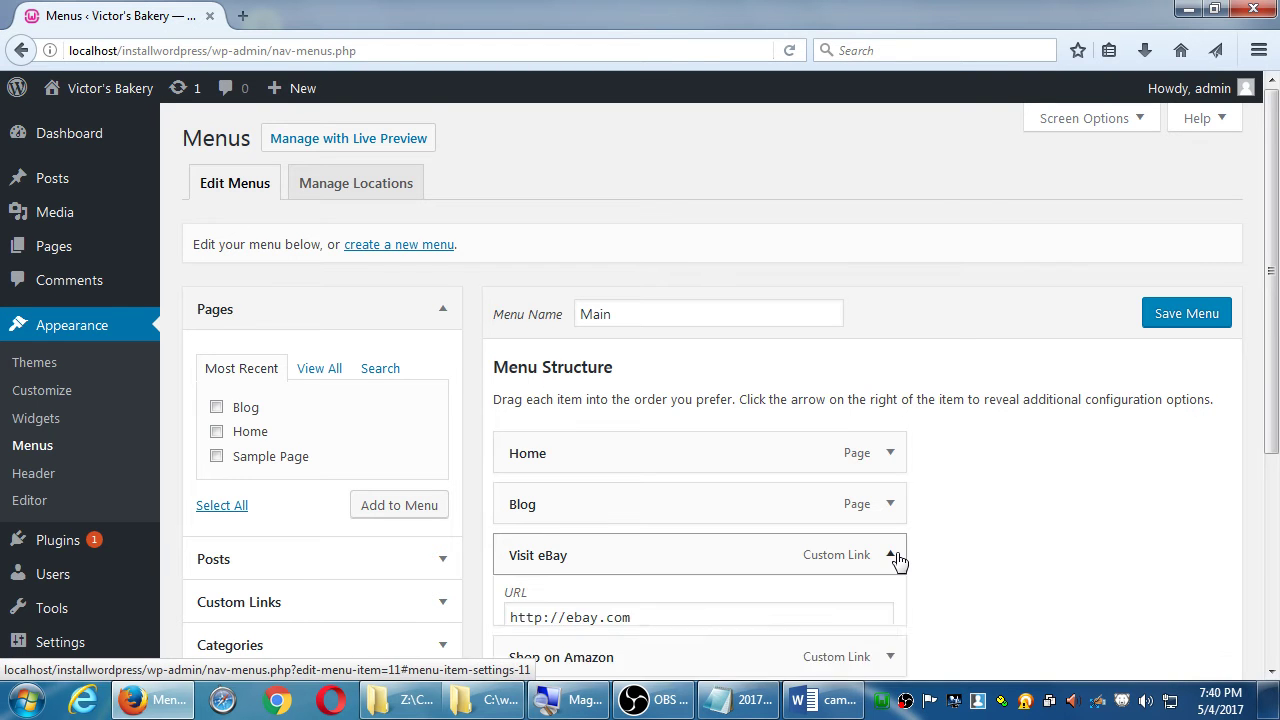
{"action": "scroll", "coordinate": [917, 557], "scroll_direction": "down", "scroll_amount": 4}
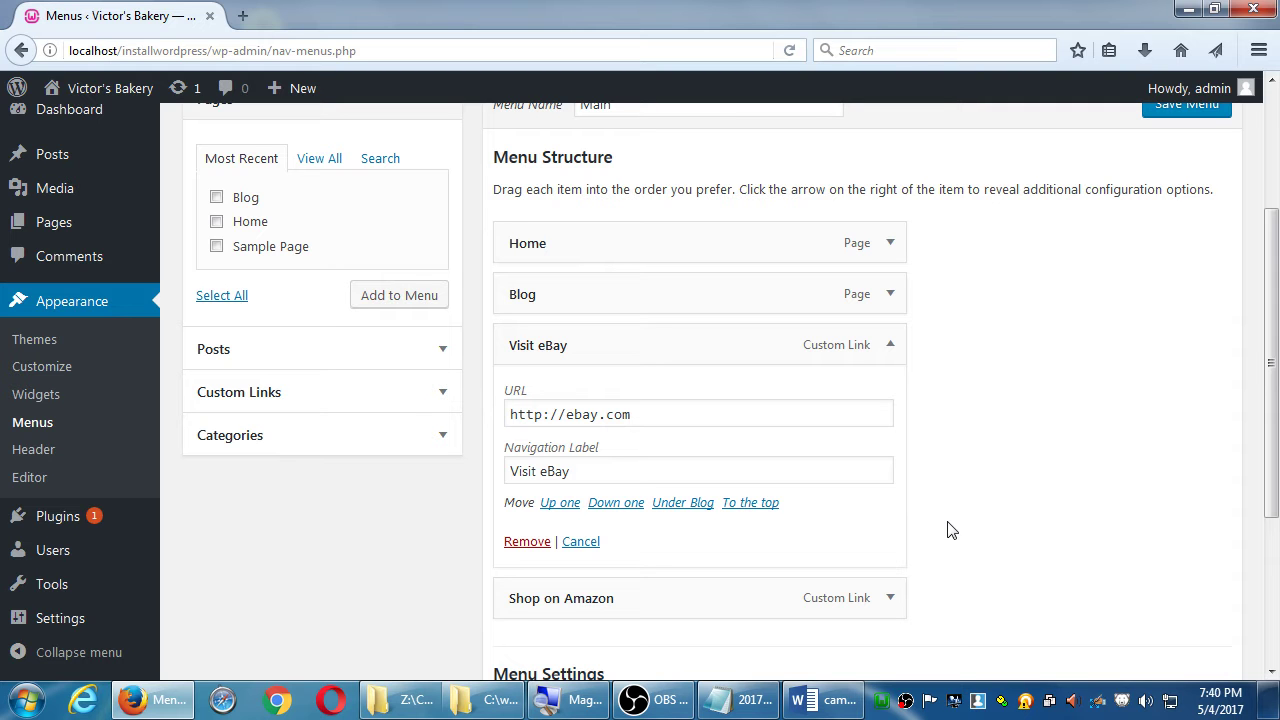
{"action": "left_click", "coordinate": [891, 345]}
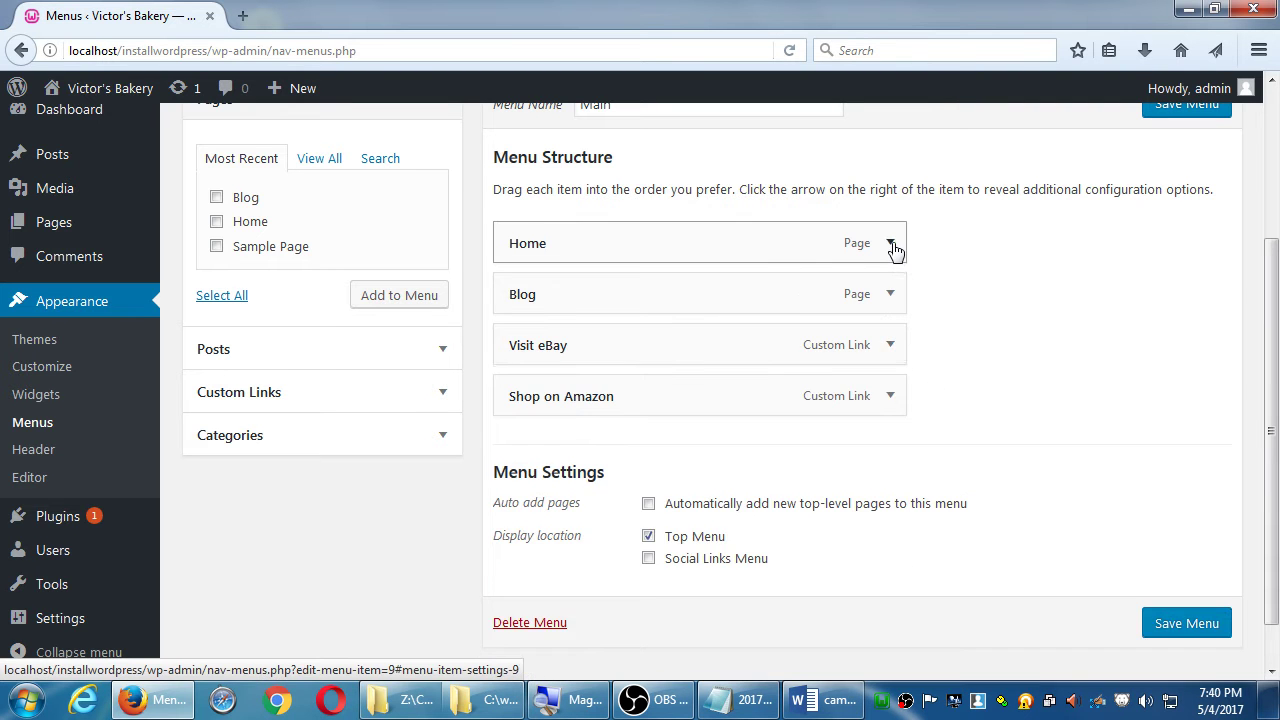
Try to change the Home menu item's navigation label to Welcome.
{"action": "left_click", "coordinate": [891, 243]}
{"action": "left_click_drag", "start_coordinate": [552, 312], "coordinate": [506, 311]}
{"action": "left_click", "coordinate": [571, 304]}
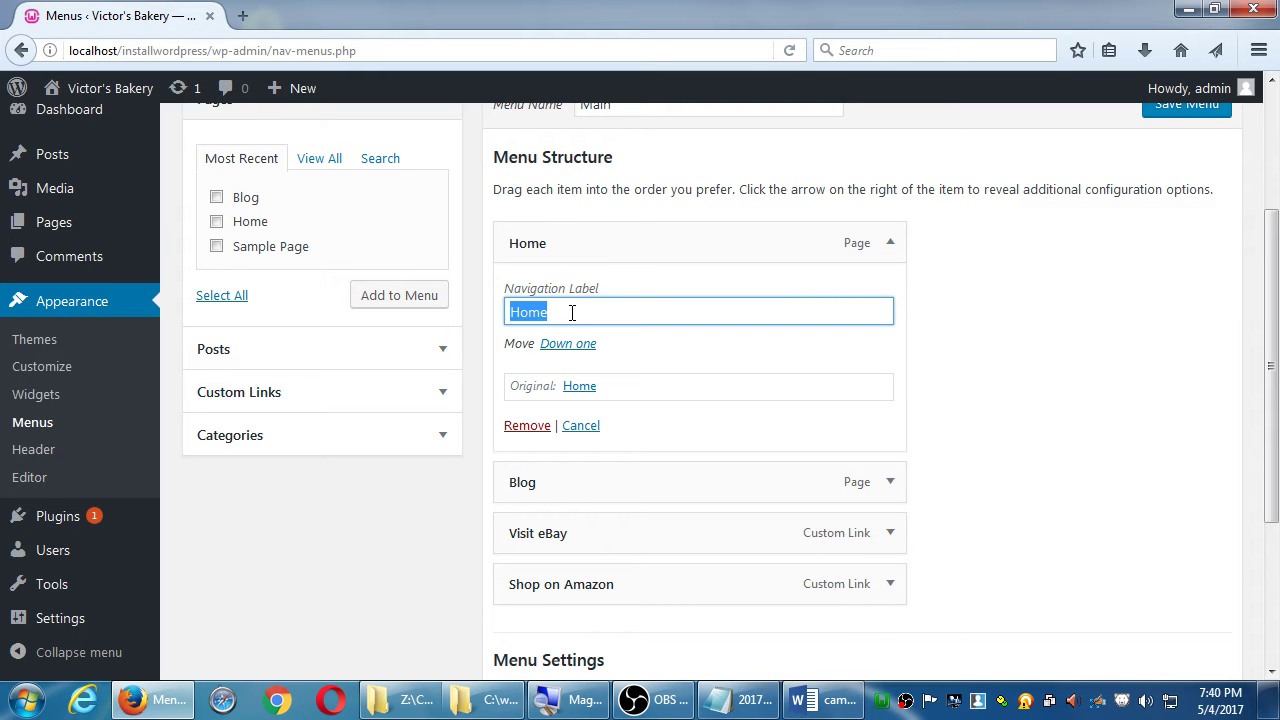
{"action": "type", "text": "Welcome"}
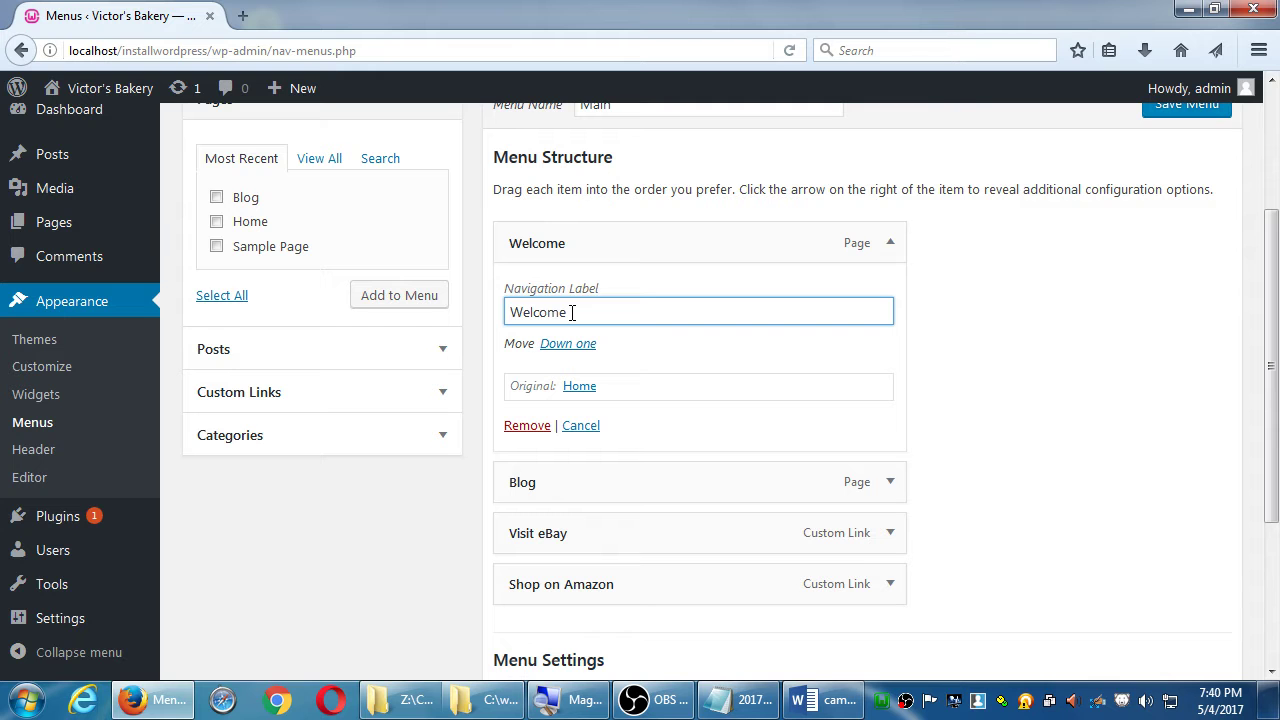
{"action": "left_click", "coordinate": [580, 426]}
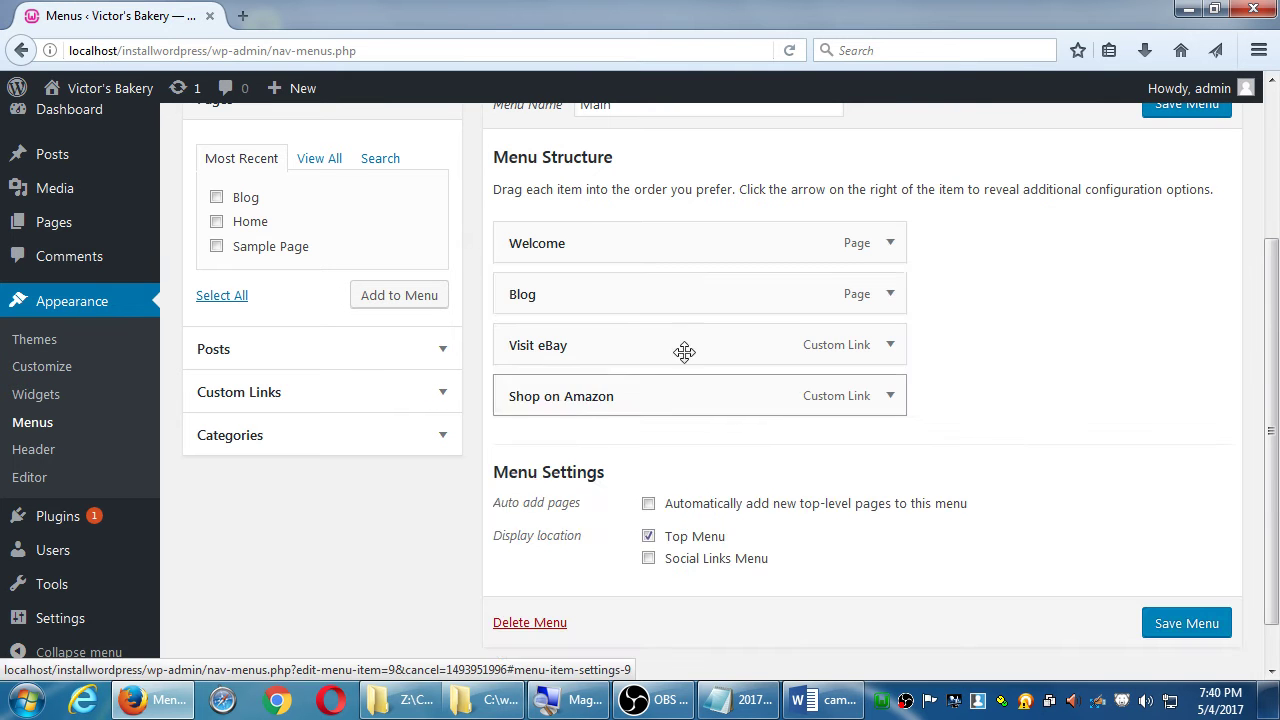
Try to change the Blog menu item's navigation label to News.
{"action": "left_click", "coordinate": [891, 295]}
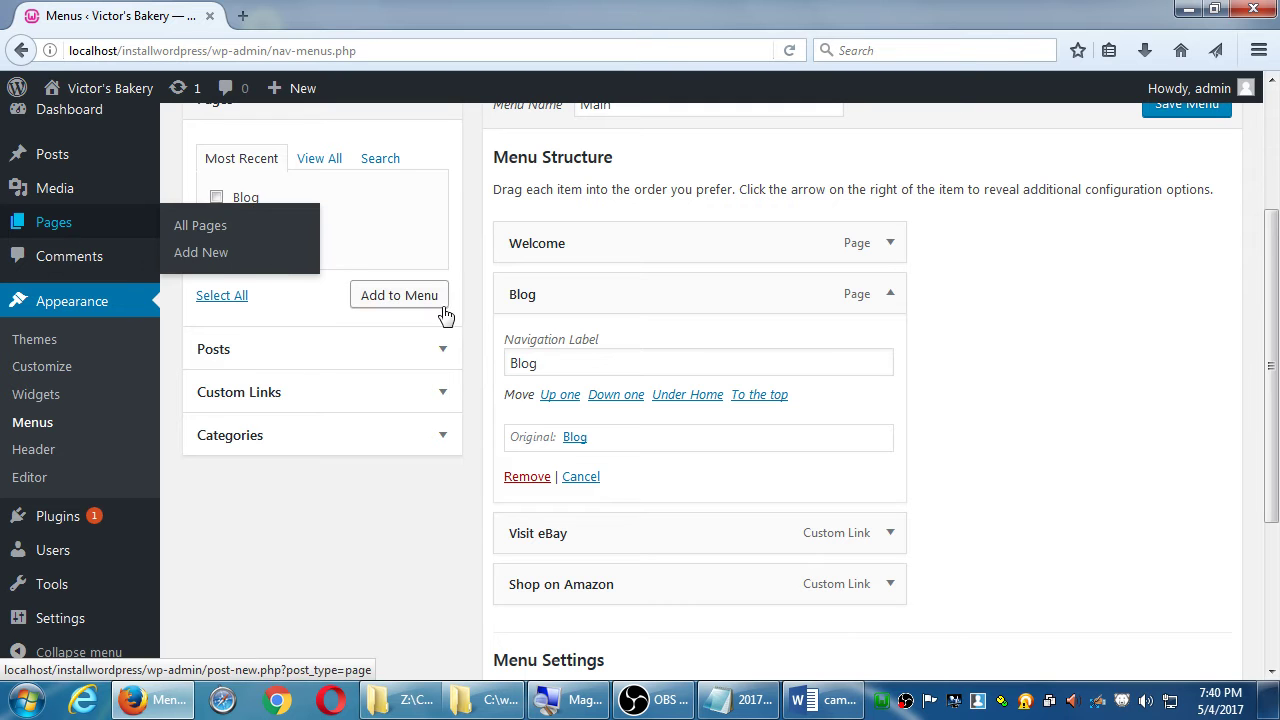
{"action": "left_click_drag", "start_coordinate": [554, 358], "coordinate": [442, 352]}
{"action": "type", "text": "N"}
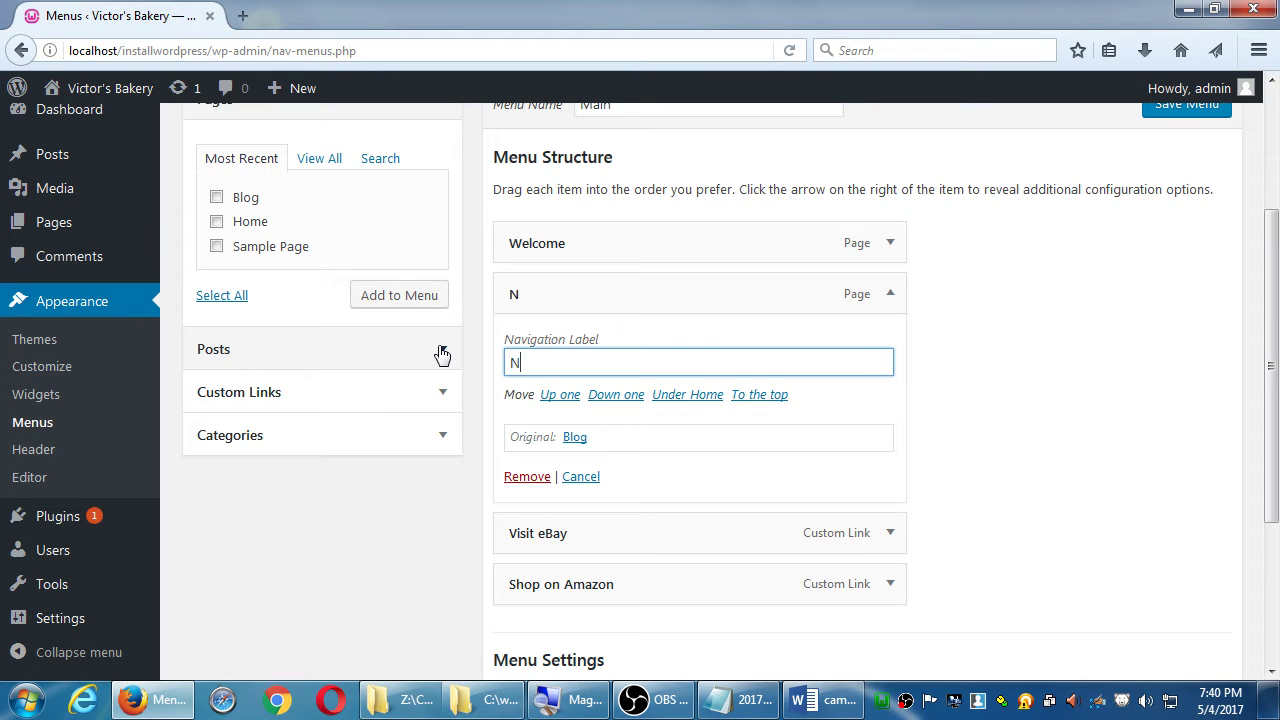
{"action": "type", "text": "ews"}
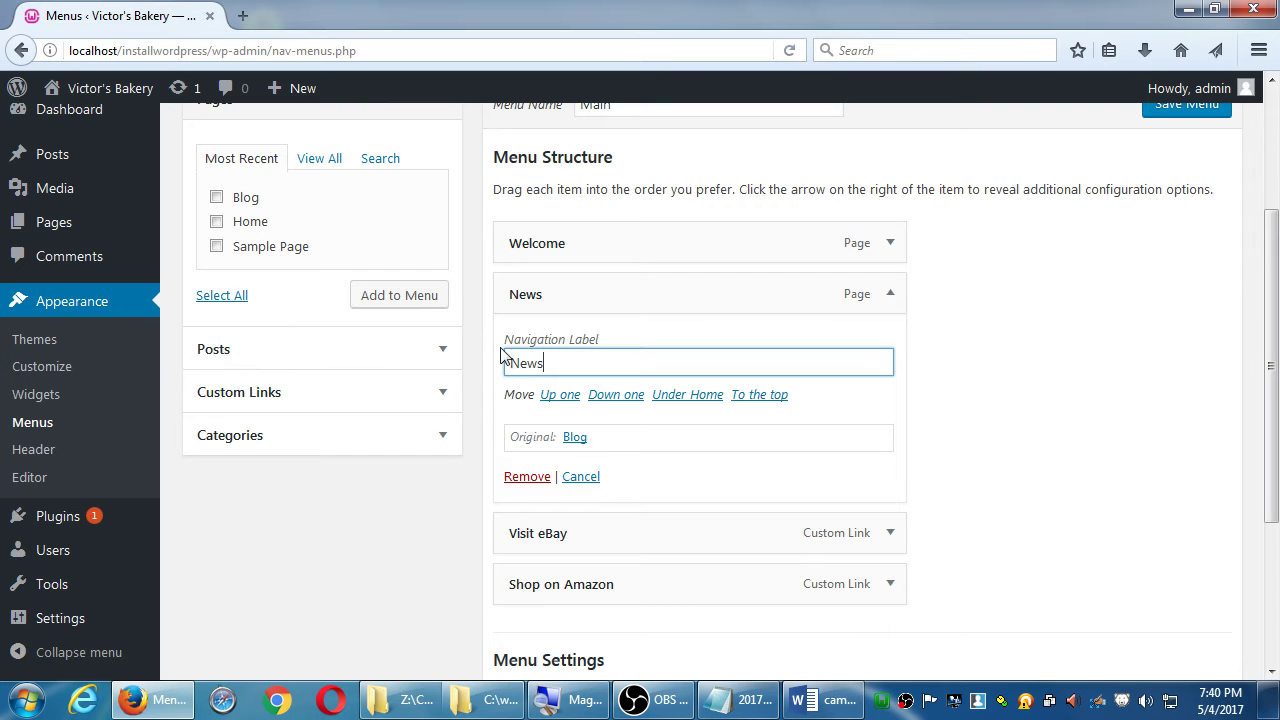
{"action": "left_click", "coordinate": [581, 477]}
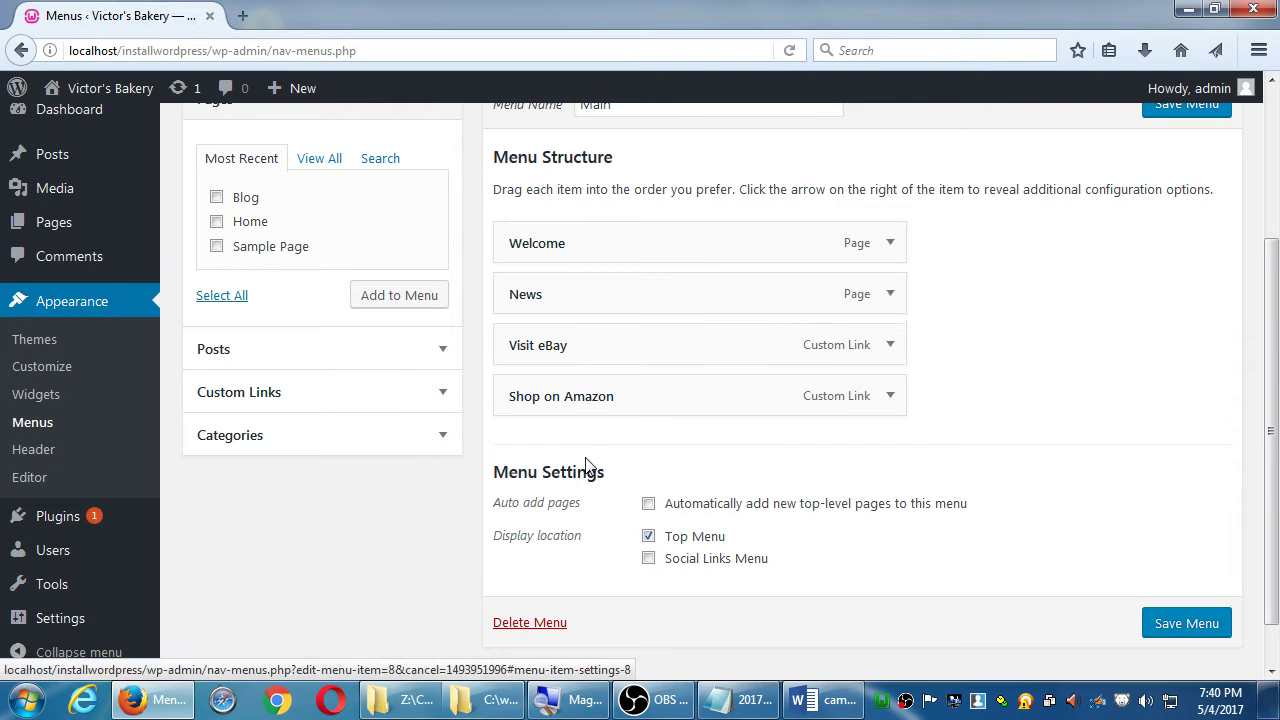
Expand the Visit eBay menu item's settings and look over the Screen Options available for the menu editor.
{"action": "left_click", "coordinate": [886, 343]}
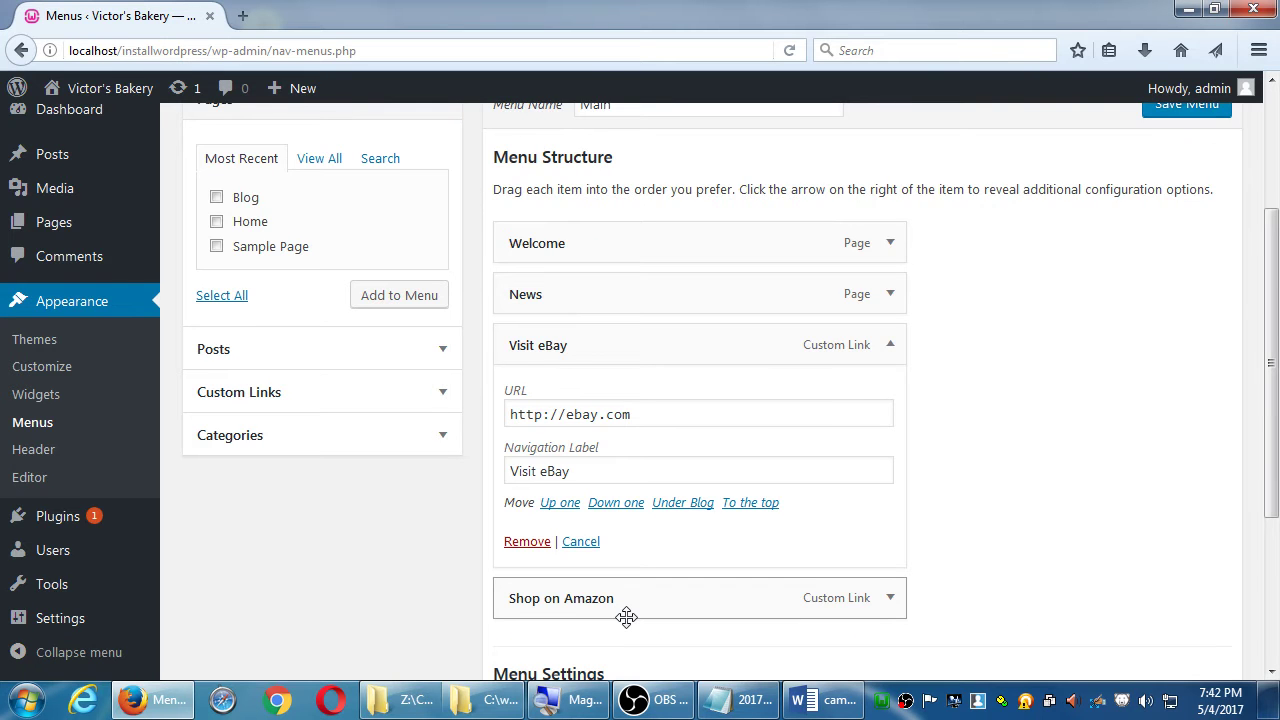
{"action": "scroll", "coordinate": [626, 615], "scroll_direction": "up", "scroll_amount": 1}
{"action": "scroll", "coordinate": [626, 615], "scroll_direction": "up", "scroll_amount": 3}
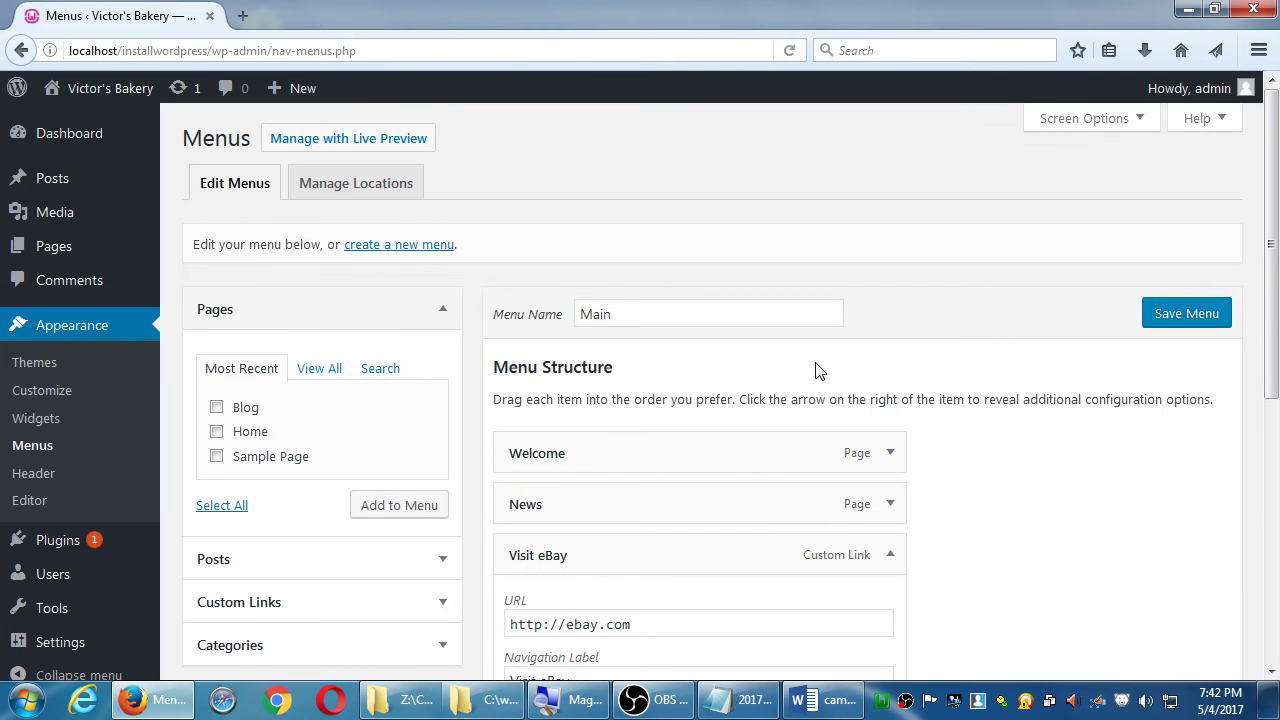
{"action": "left_click", "coordinate": [1097, 120]}
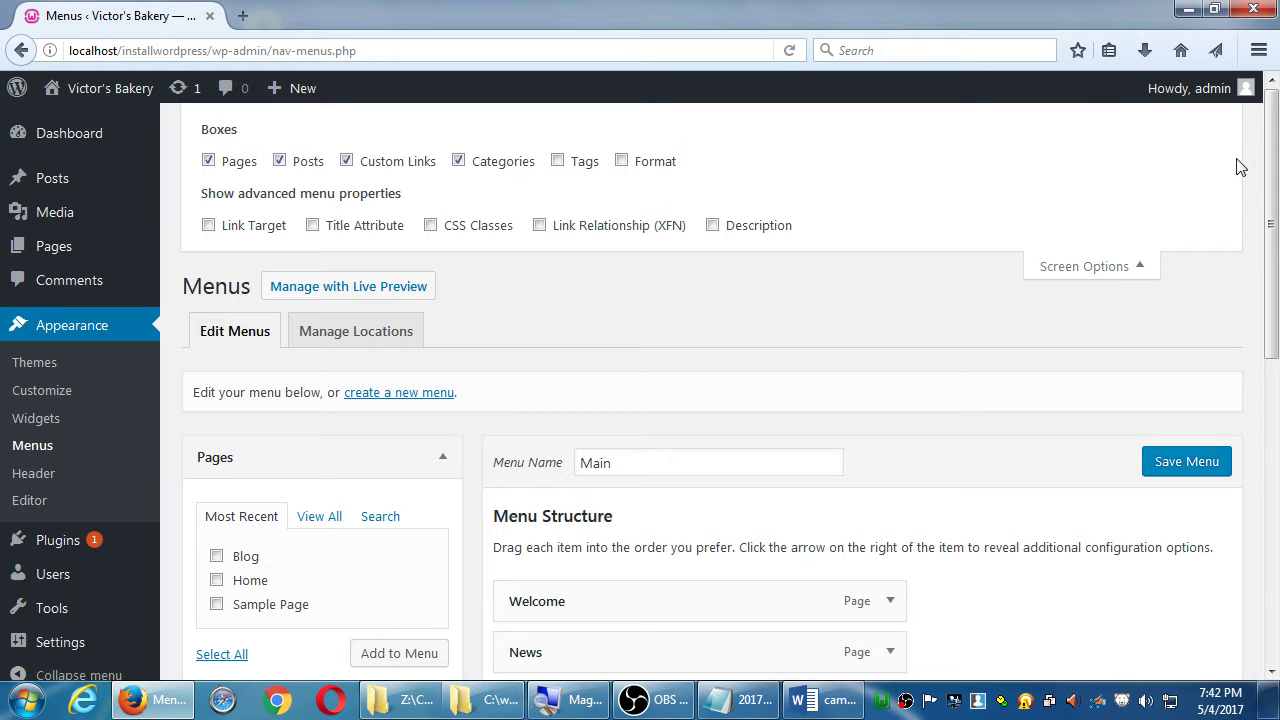
{"action": "left_click", "coordinate": [1136, 266]}
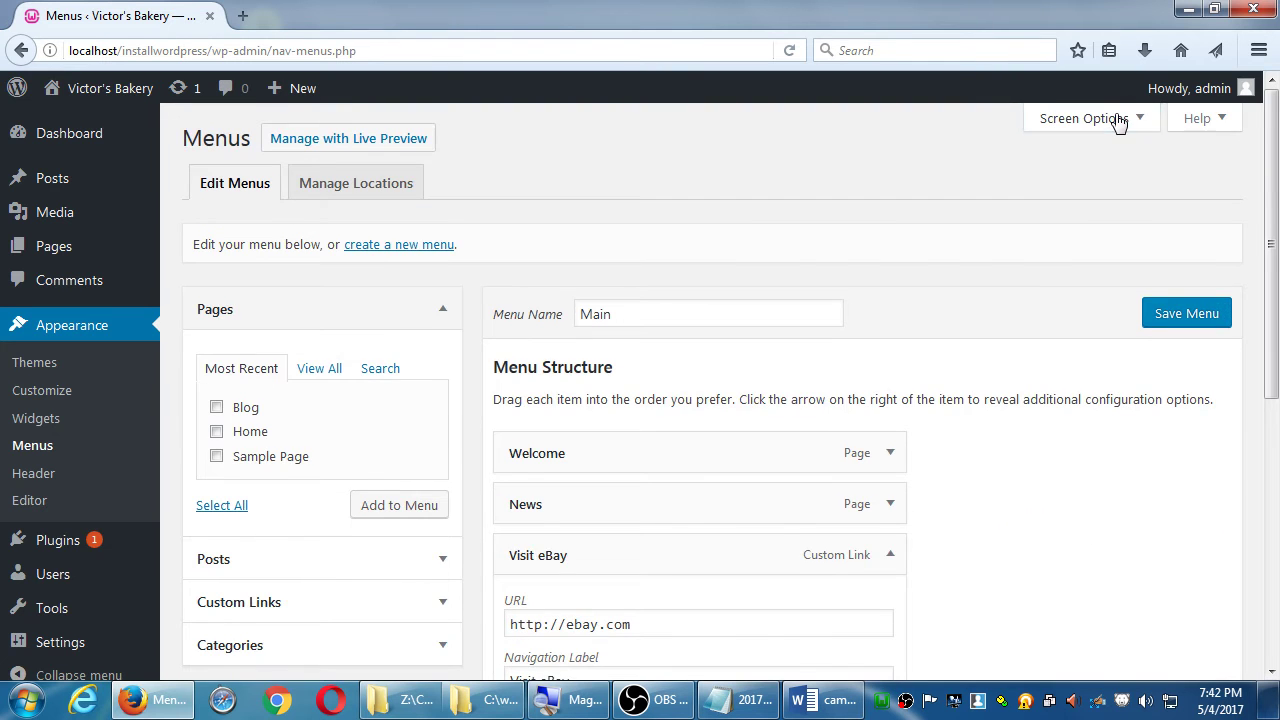
{"action": "left_click", "coordinate": [1118, 119]}
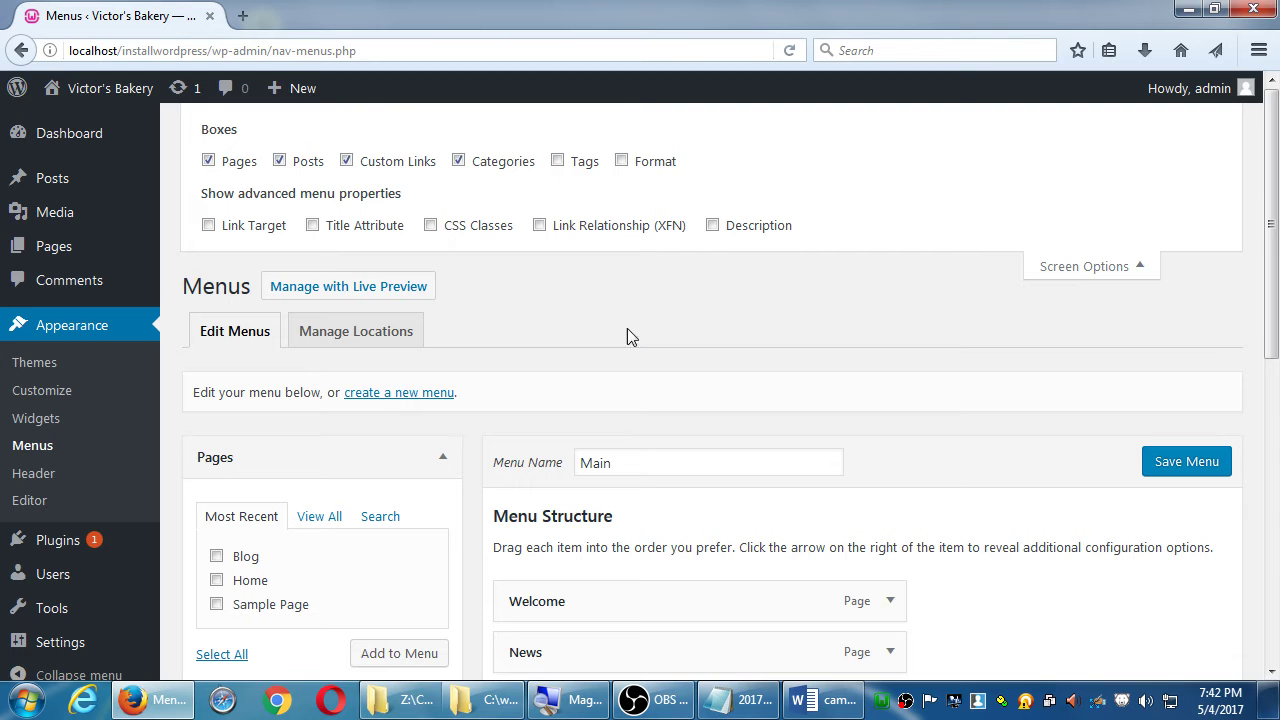
{"action": "left_click", "coordinate": [1100, 264]}
Enable the Link Target advanced menu property in Screen Options and close the options.
{"action": "left_click", "coordinate": [1105, 124]}
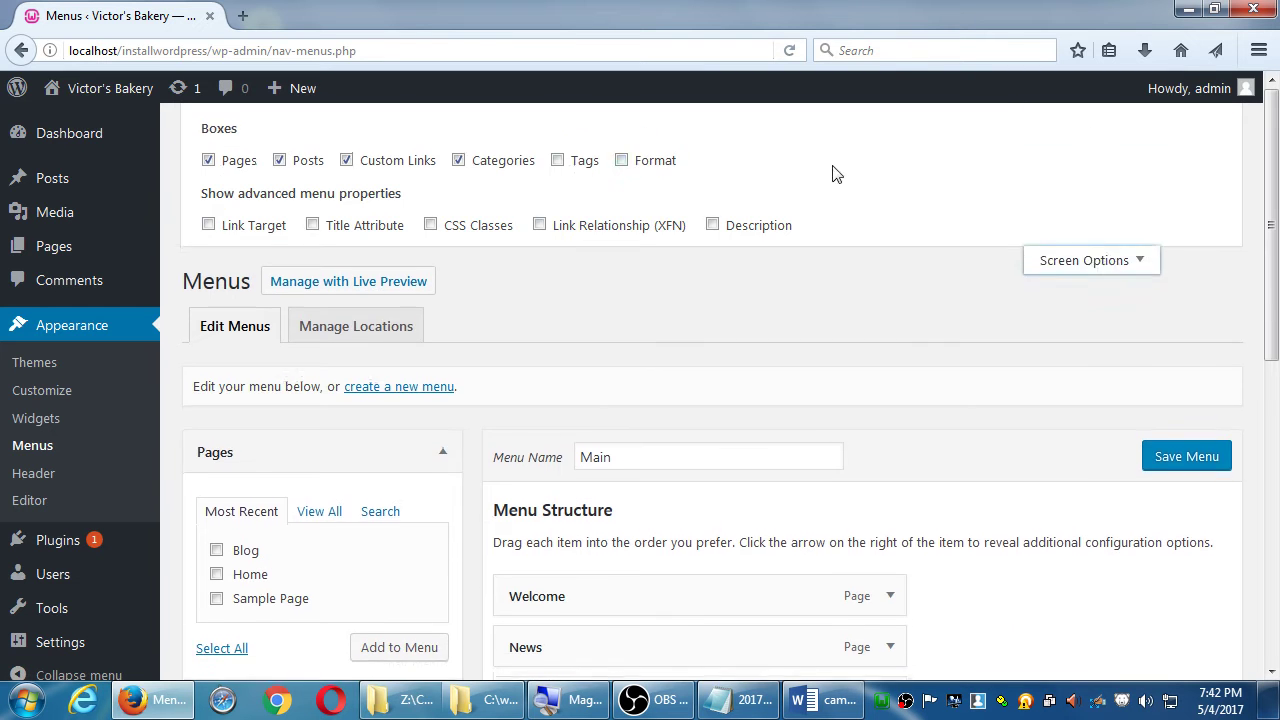
{"action": "left_click", "coordinate": [227, 230]}
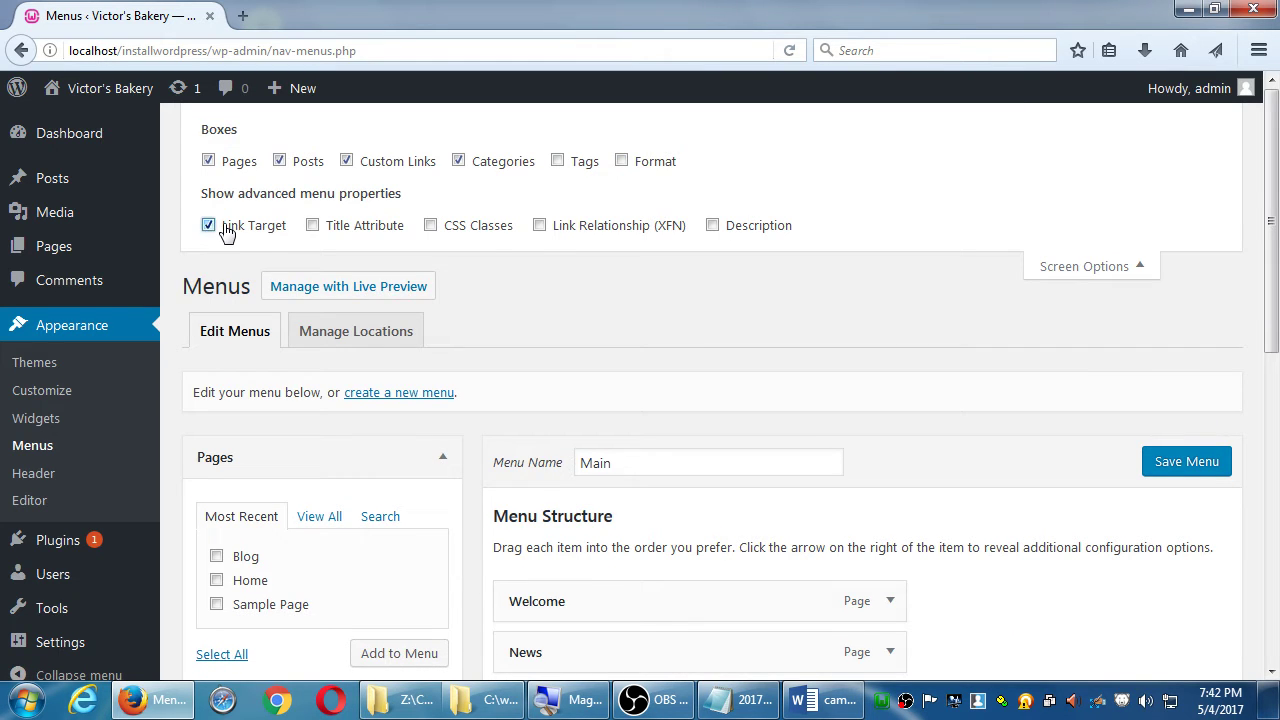
{"action": "scroll", "coordinate": [915, 665], "scroll_direction": "down", "scroll_amount": 4}
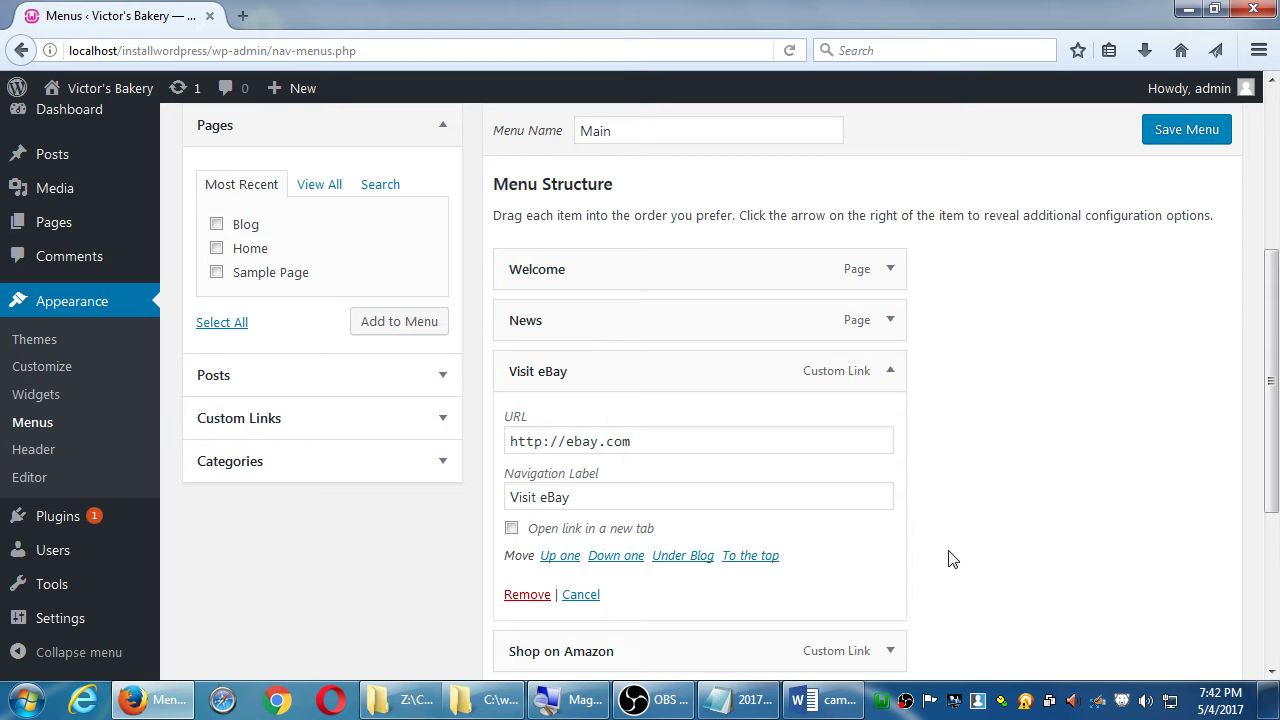
{"action": "scroll", "coordinate": [953, 560], "scroll_direction": "up", "scroll_amount": 4}
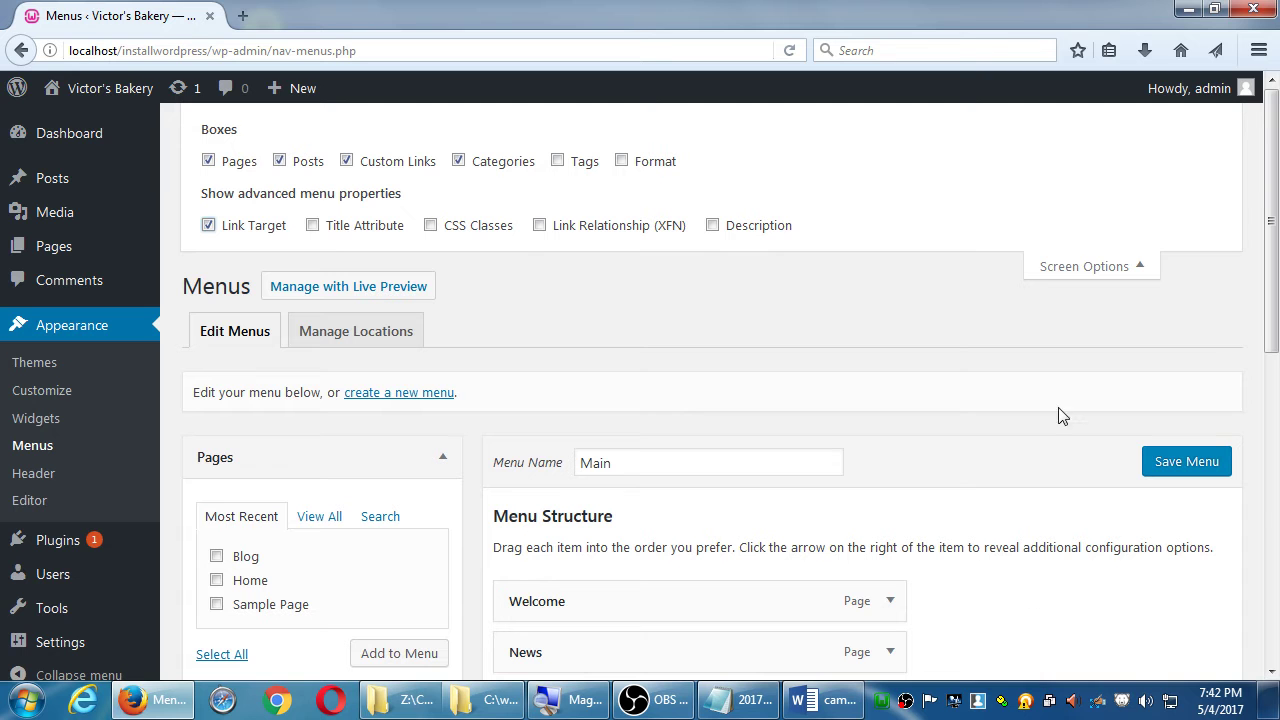
{"action": "left_click", "coordinate": [1090, 273]}
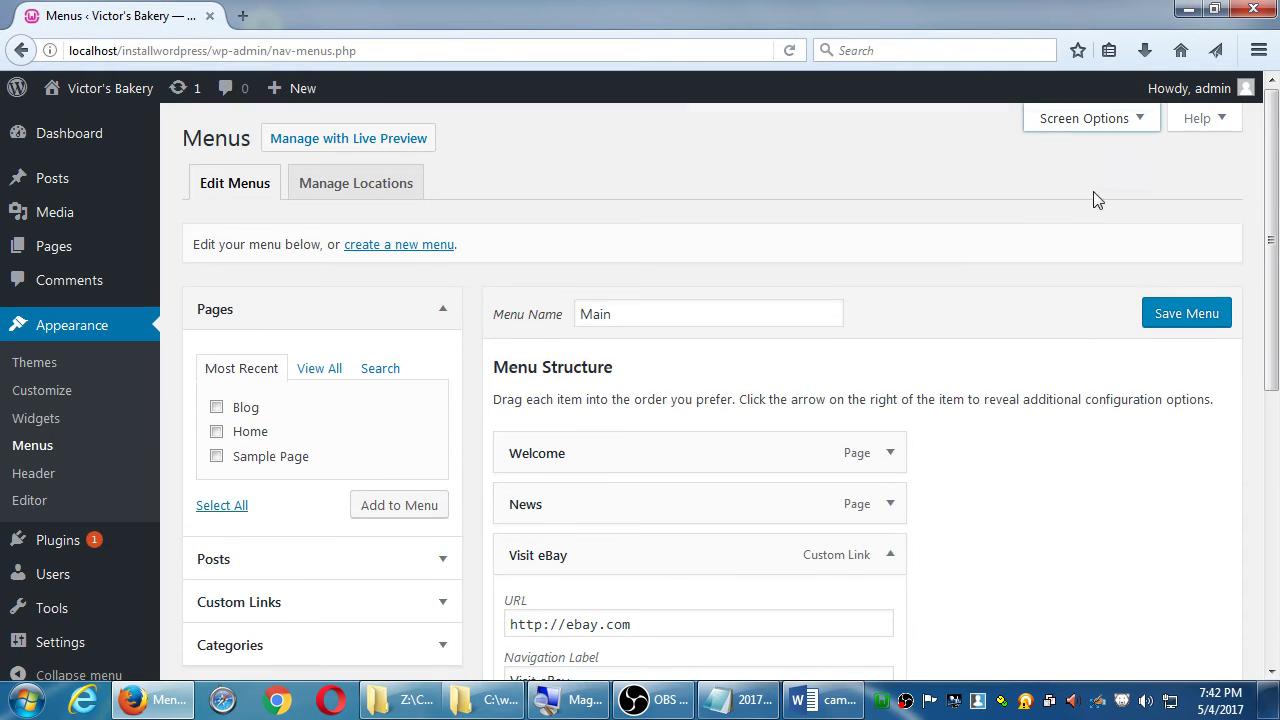
{"action": "left_click", "coordinate": [1089, 131]}
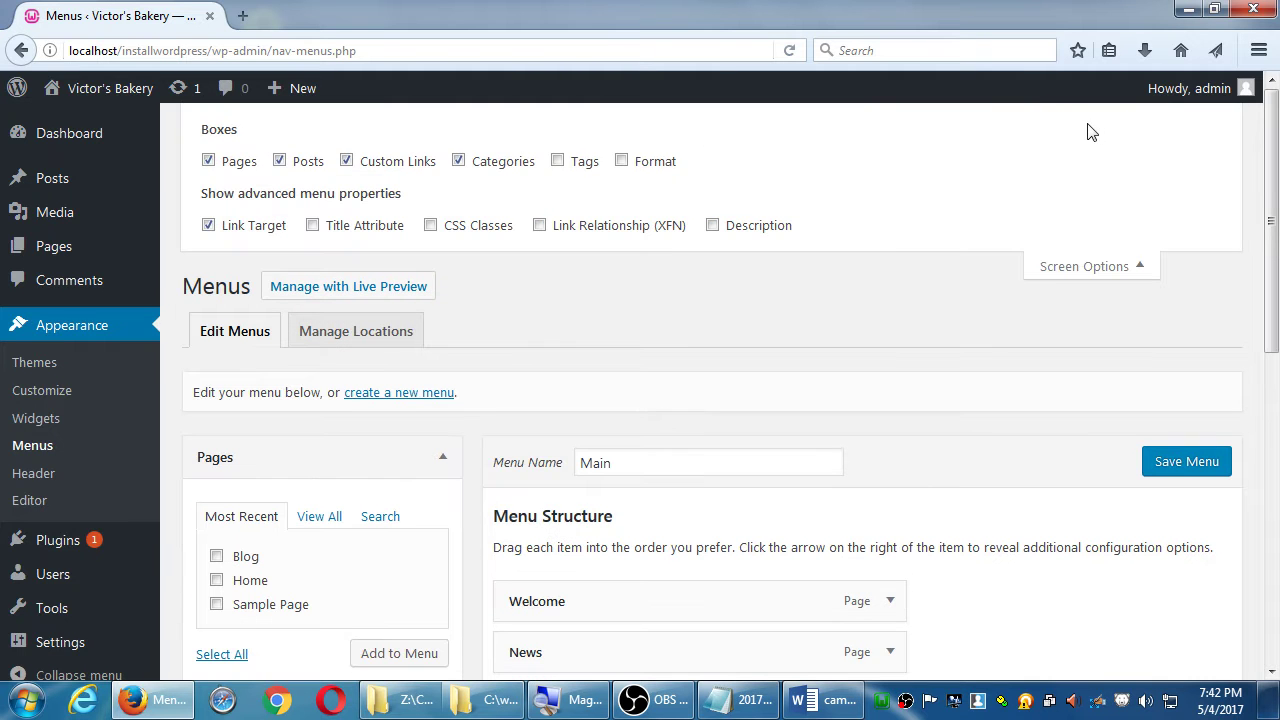
{"action": "left_click", "coordinate": [1070, 263]}
Set the Visit eBay and Shop on Amazon custom links to open in a new tab, and save the menu.
{"action": "scroll", "coordinate": [706, 594], "scroll_direction": "down", "scroll_amount": 3}
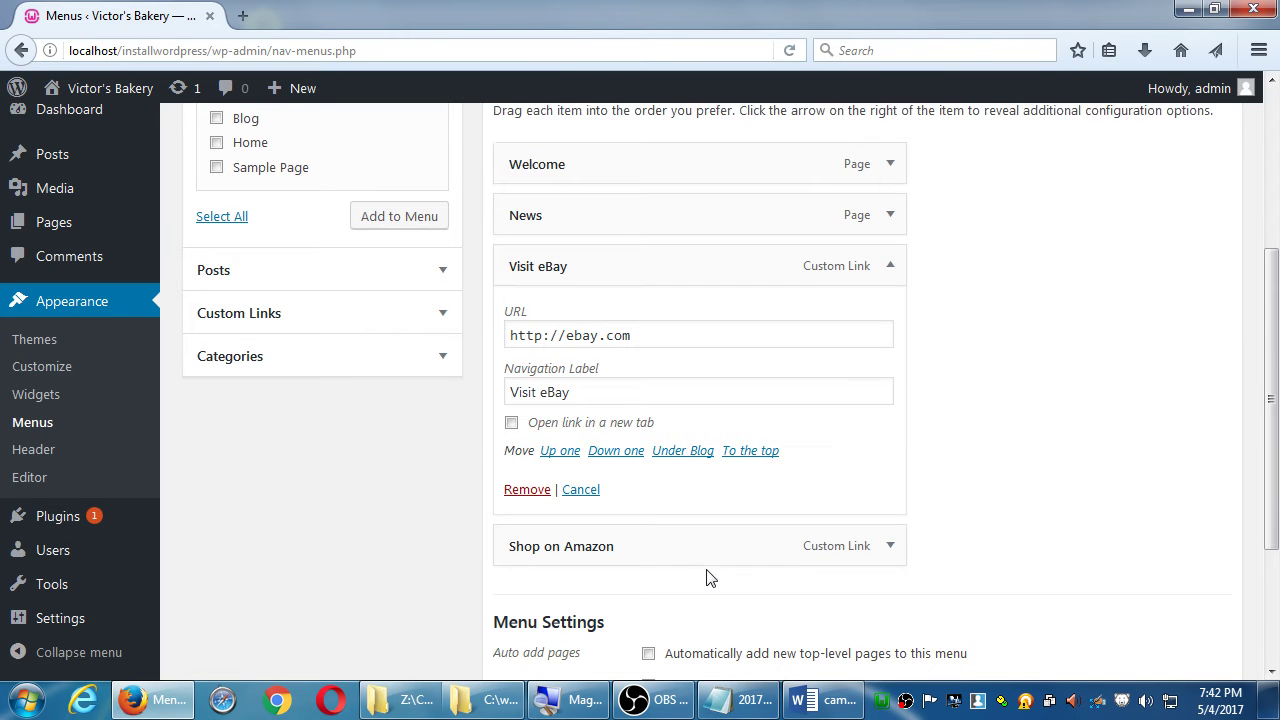
{"action": "left_click", "coordinate": [511, 423]}
{"action": "left_click", "coordinate": [893, 556]}
{"action": "scroll", "coordinate": [885, 565], "scroll_direction": "down", "scroll_amount": 3}
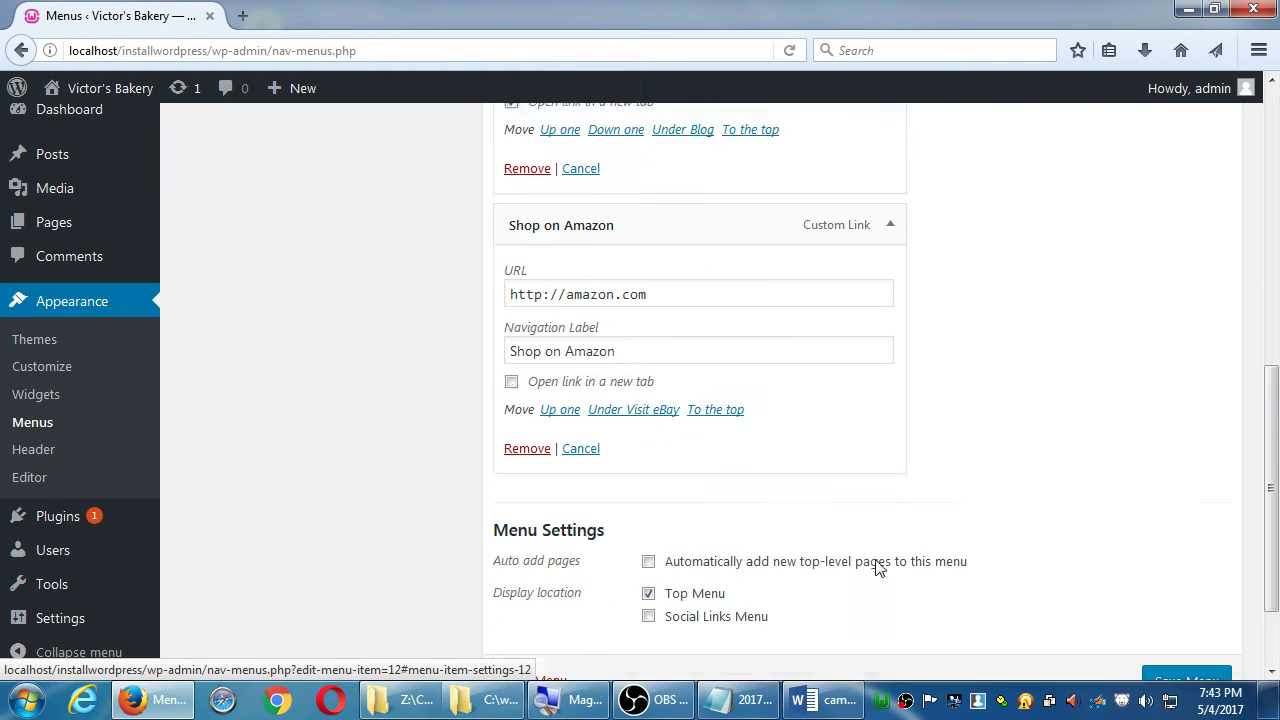
{"action": "scroll", "coordinate": [877, 567], "scroll_direction": "down", "scroll_amount": 1}
{"action": "left_click", "coordinate": [511, 350]}
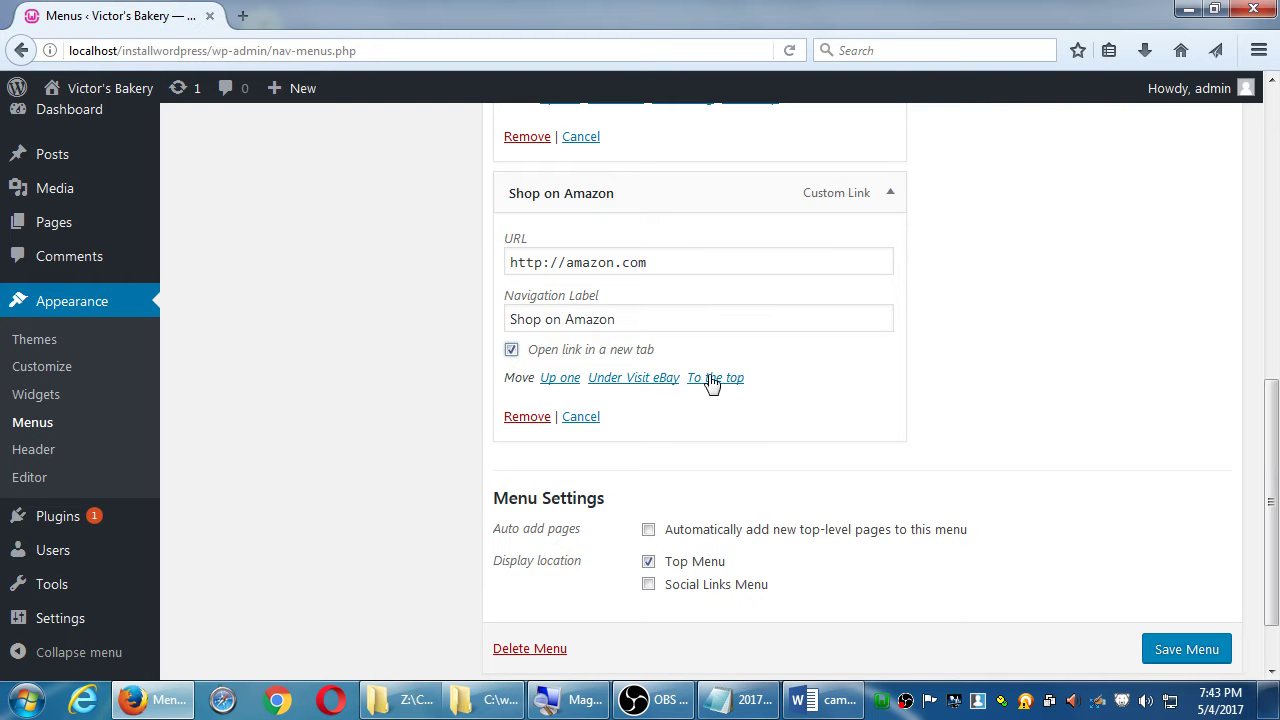
{"action": "left_click", "coordinate": [1163, 650]}
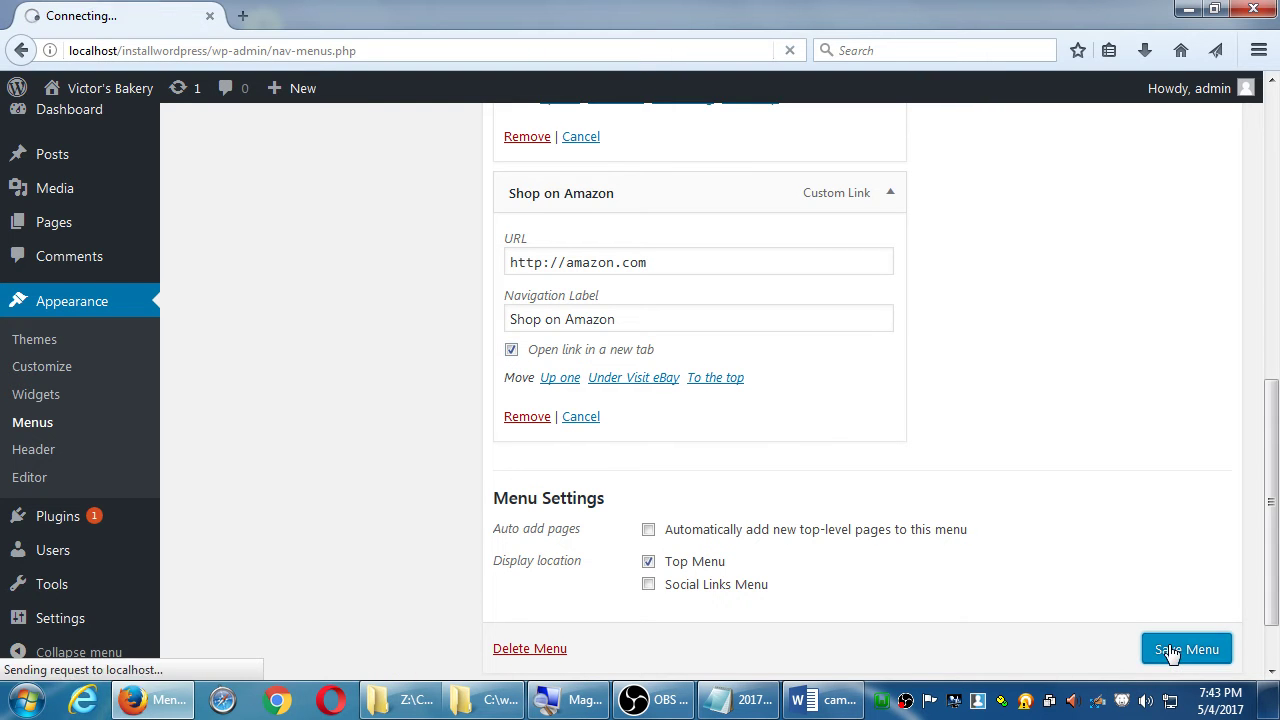
Check the new-tab setting in the saved menu's Visit eBay item, and collapse the item.
{"action": "scroll", "coordinate": [1137, 620], "scroll_direction": "down", "scroll_amount": 4}
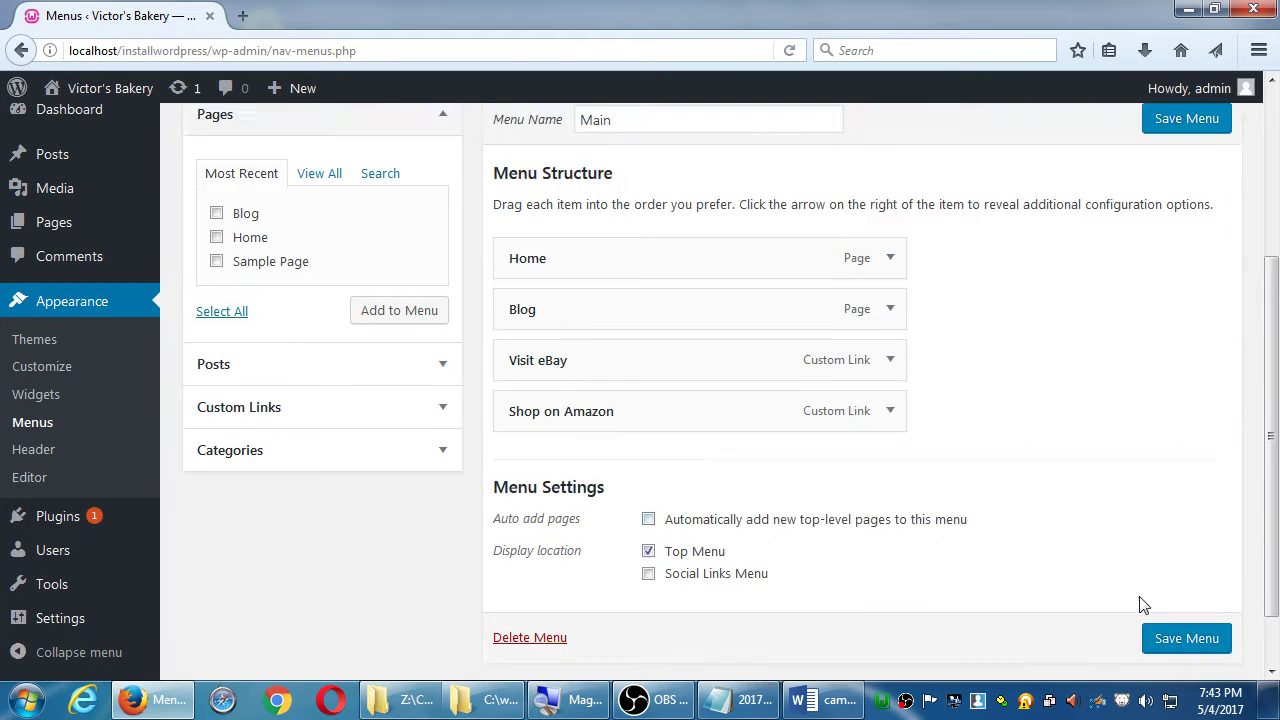
{"action": "left_click", "coordinate": [888, 294]}
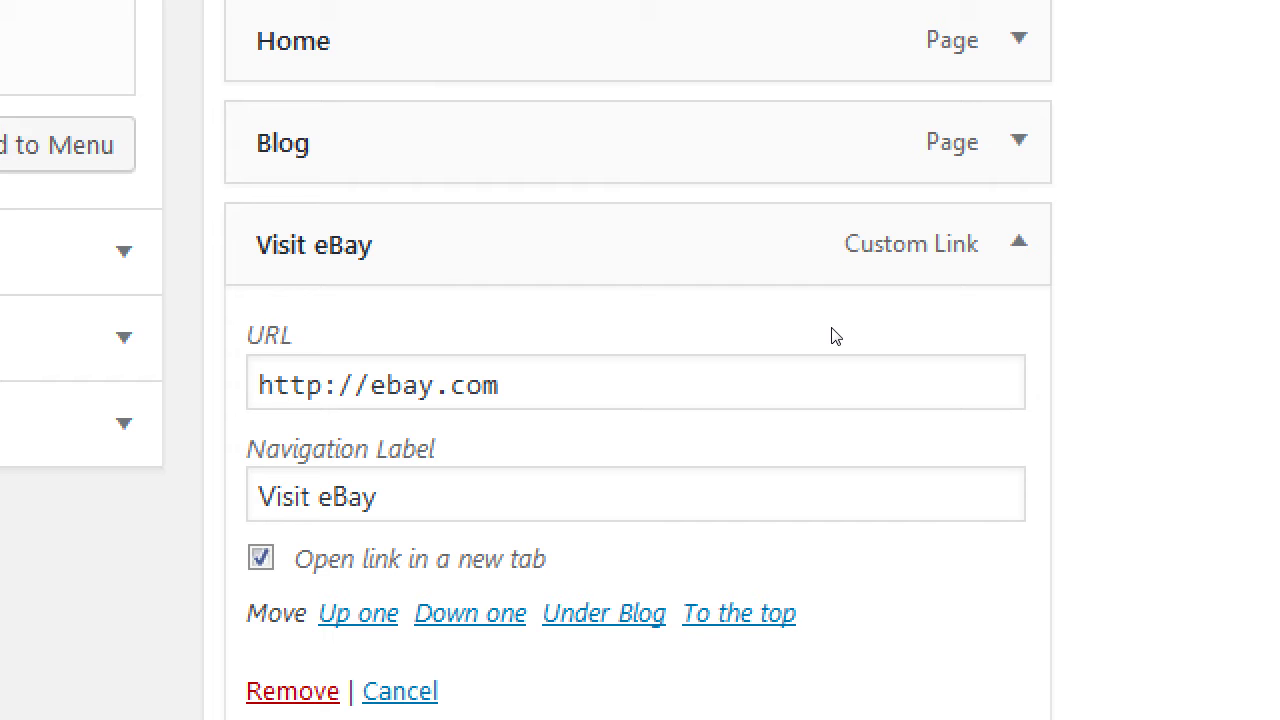
{"action": "left_click", "coordinate": [866, 304]}
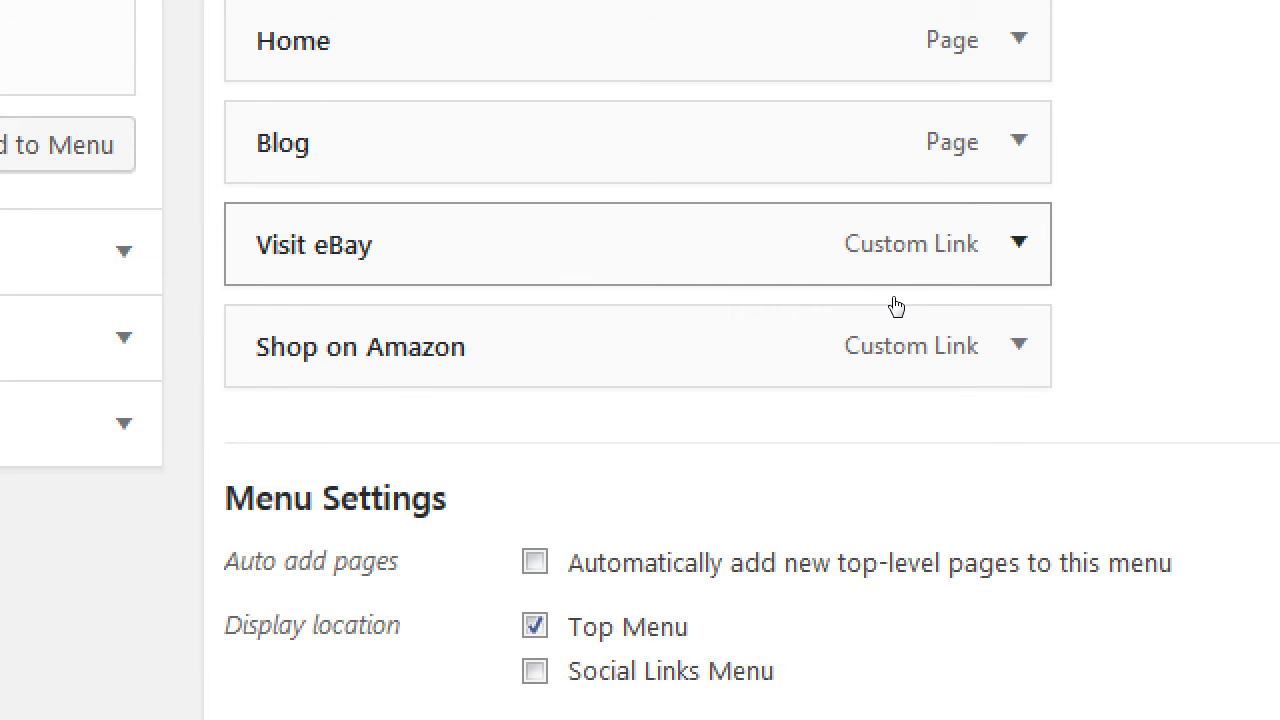
Check the new-tab setting of the Shop on Amazon menu item and collapse the item.
{"action": "left_click", "coordinate": [900, 345]}
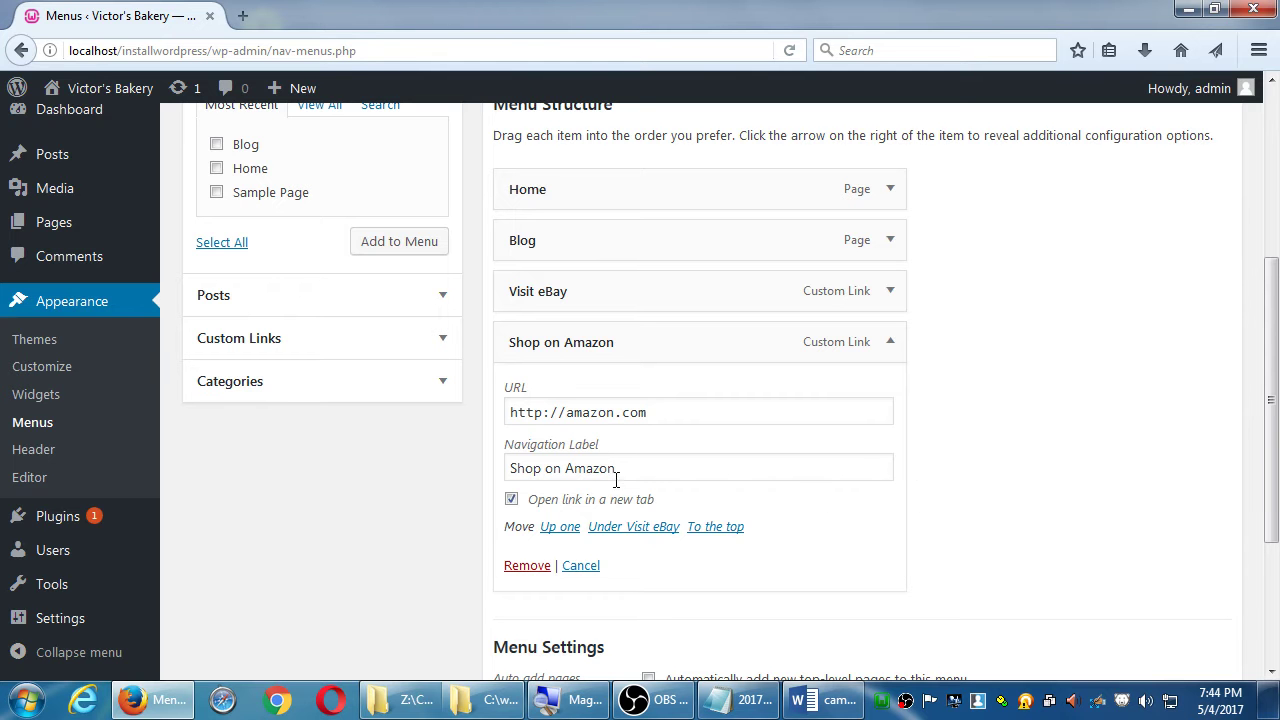
{"action": "left_click", "coordinate": [890, 342]}
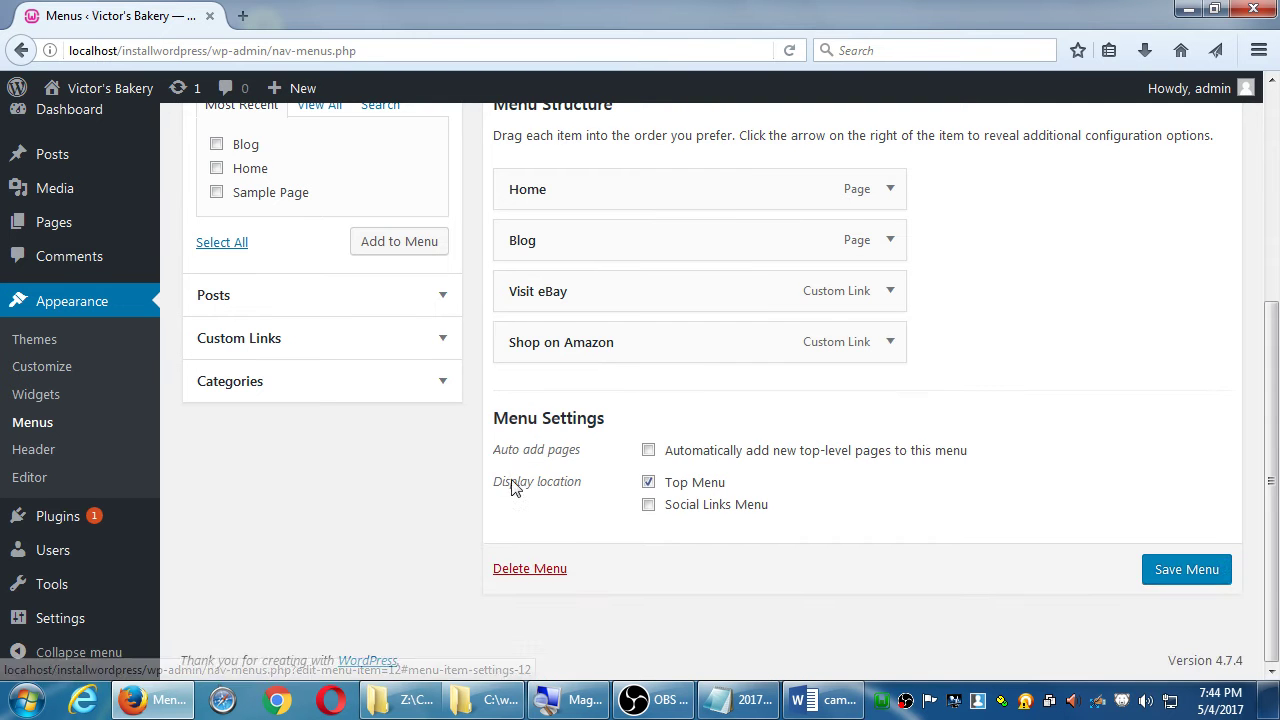
{"action": "scroll", "coordinate": [395, 510], "scroll_direction": "up", "scroll_amount": 2}
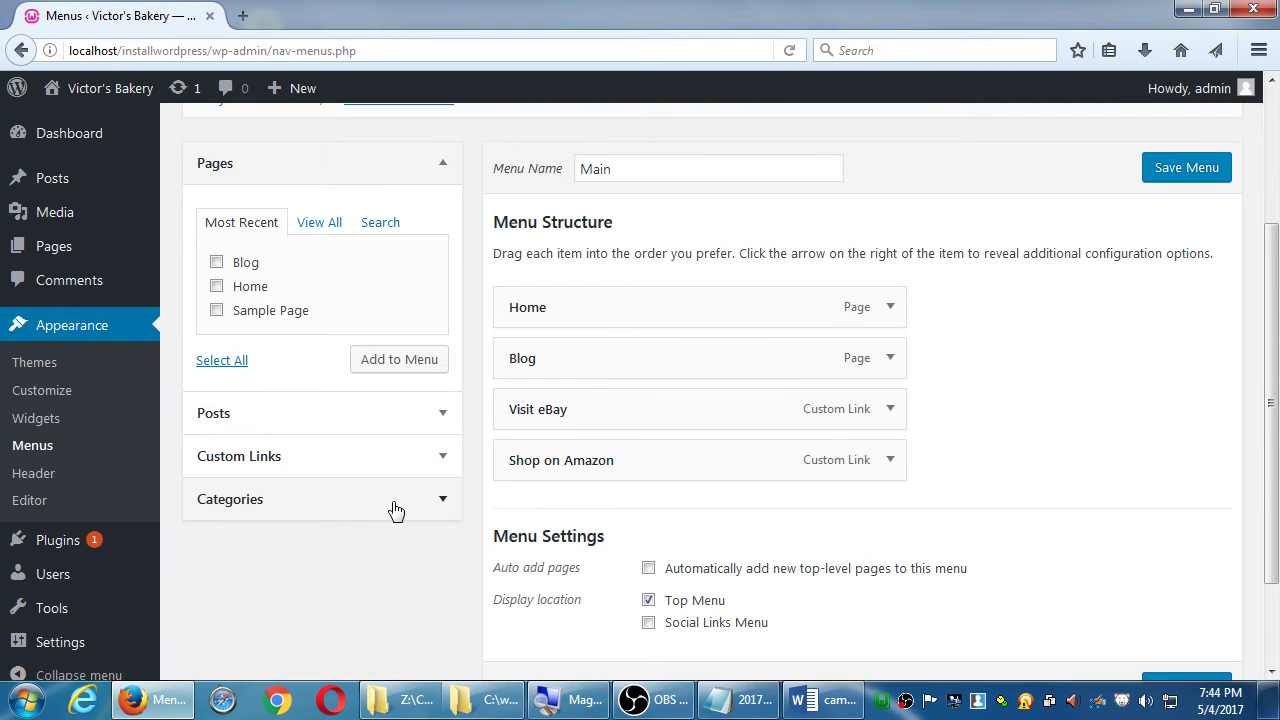
{"action": "left_click", "coordinate": [297, 467]}
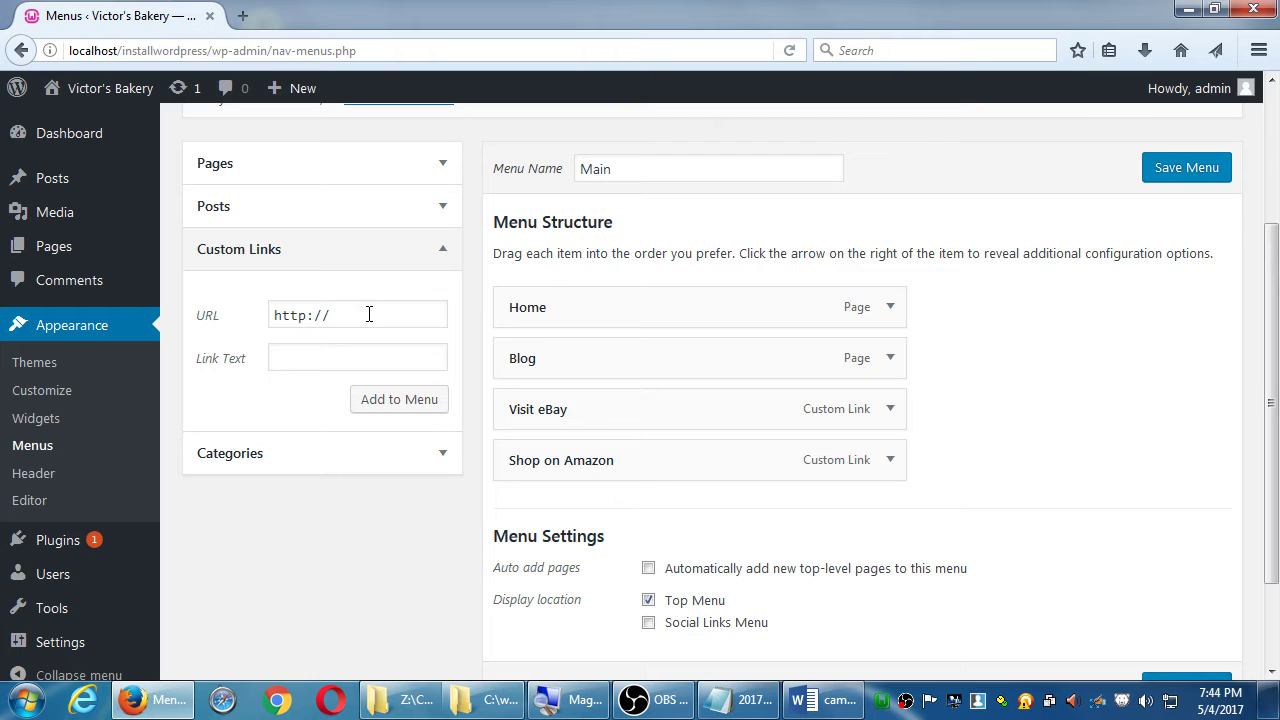
{"action": "left_click", "coordinate": [369, 314]}
{"action": "type", "text": "etsy.com"}
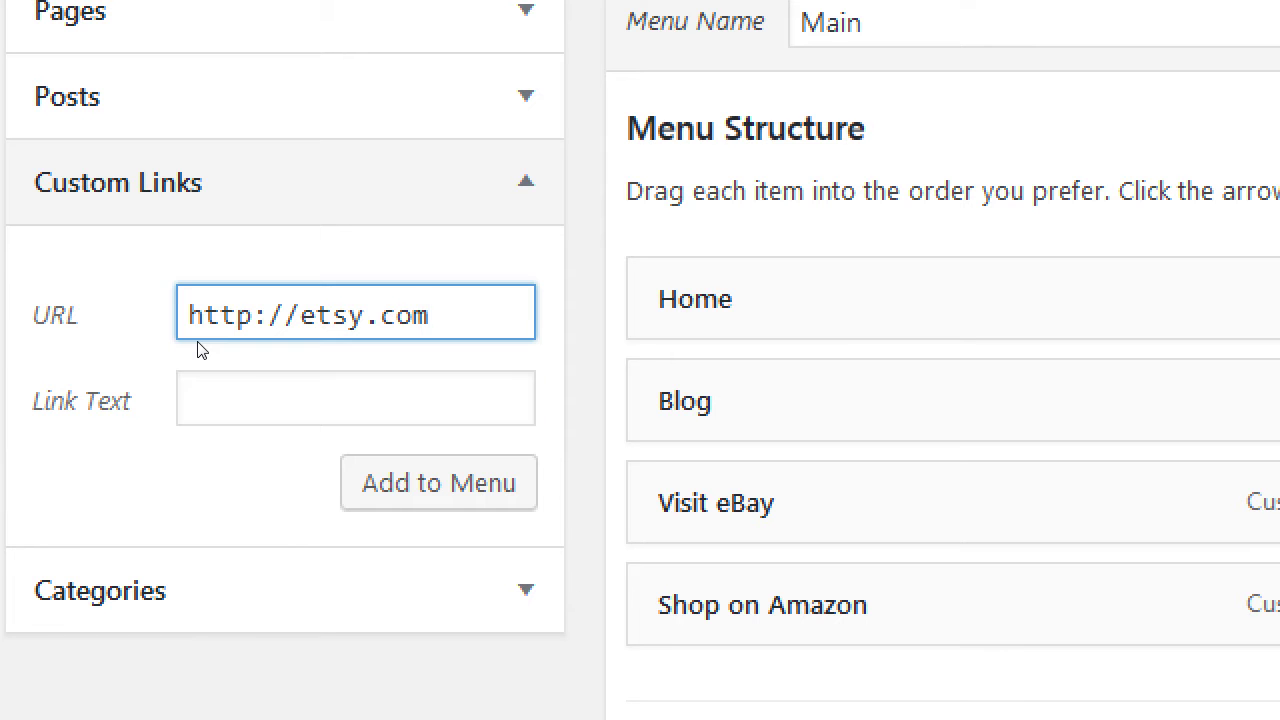
{"action": "key", "text": "Tab"}
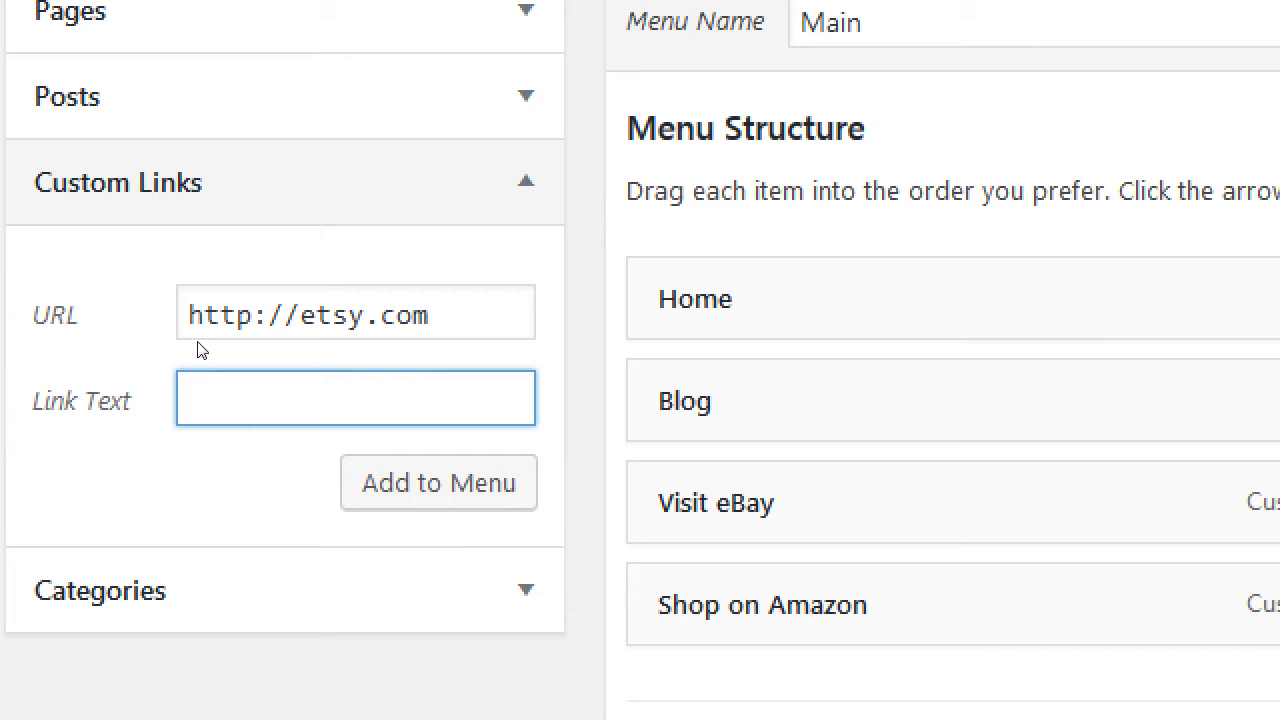
{"action": "type", "text": "Our Etsy Shop"}
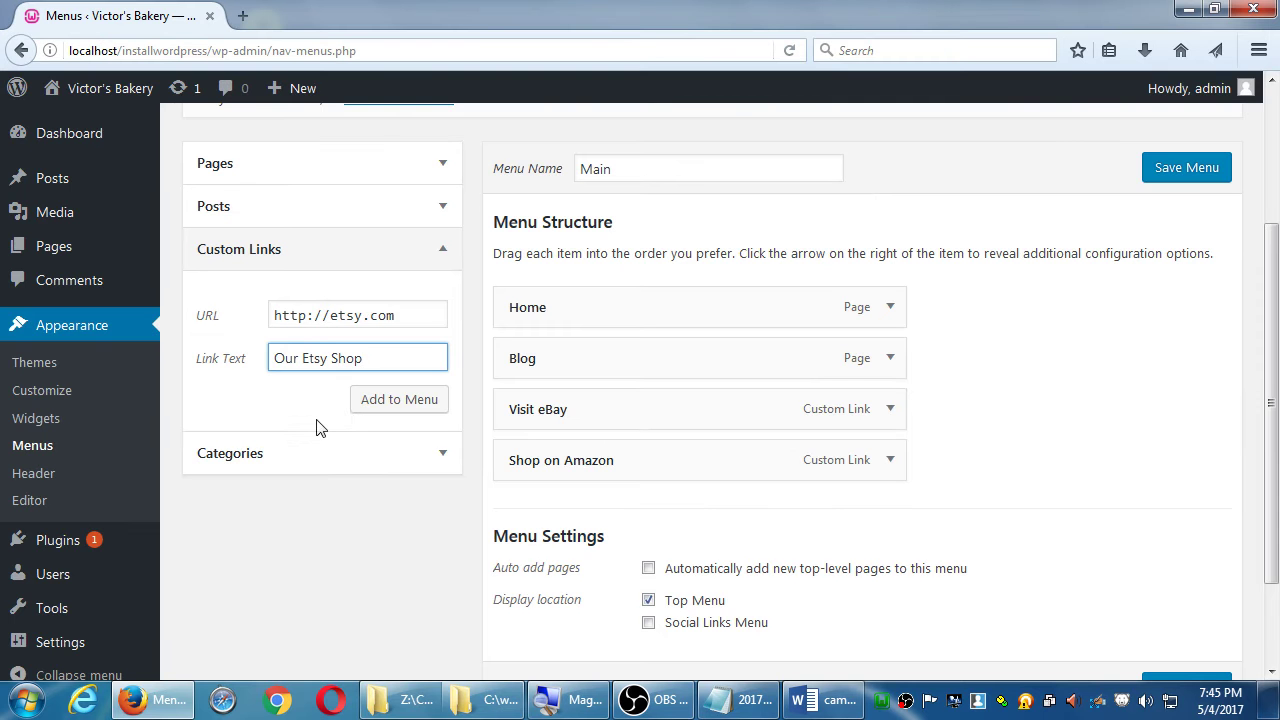
{"action": "left_click", "coordinate": [362, 401]}
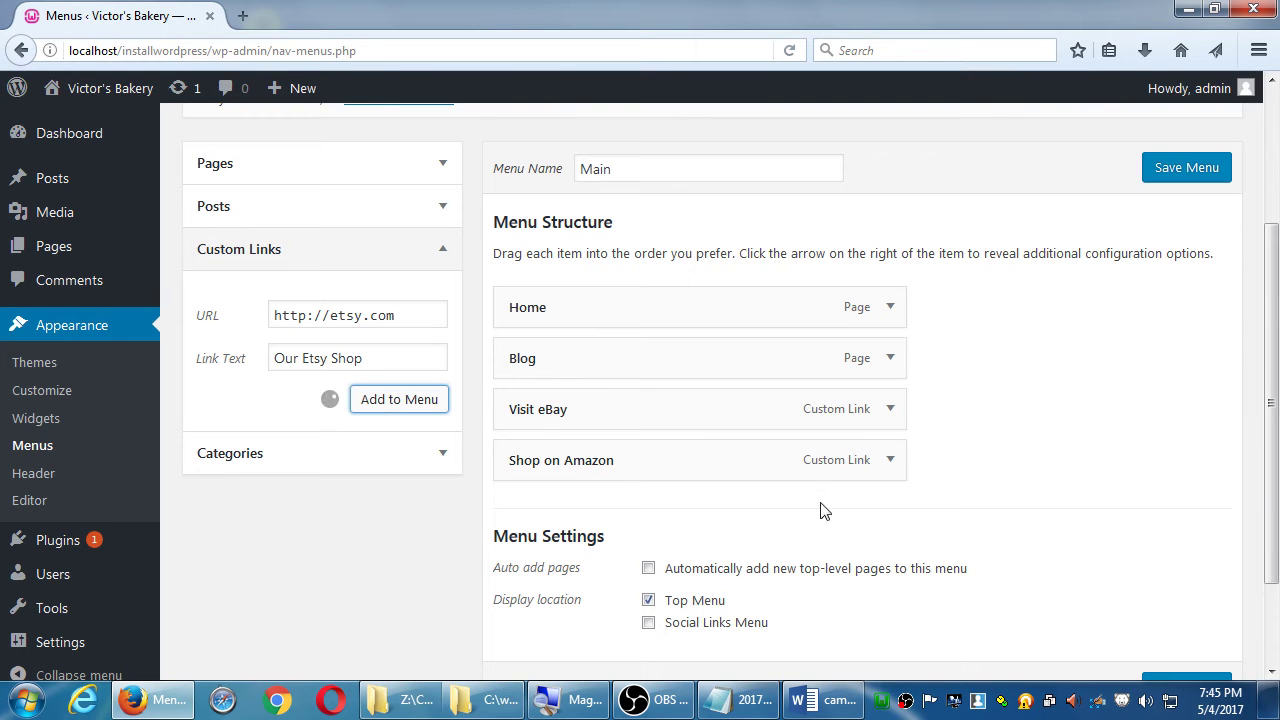
Set the Our Etsy Shop custom link to open in a new tab and save the menu.
{"action": "left_click", "coordinate": [890, 511]}
{"action": "scroll", "coordinate": [609, 589], "scroll_direction": "down", "scroll_amount": 4}
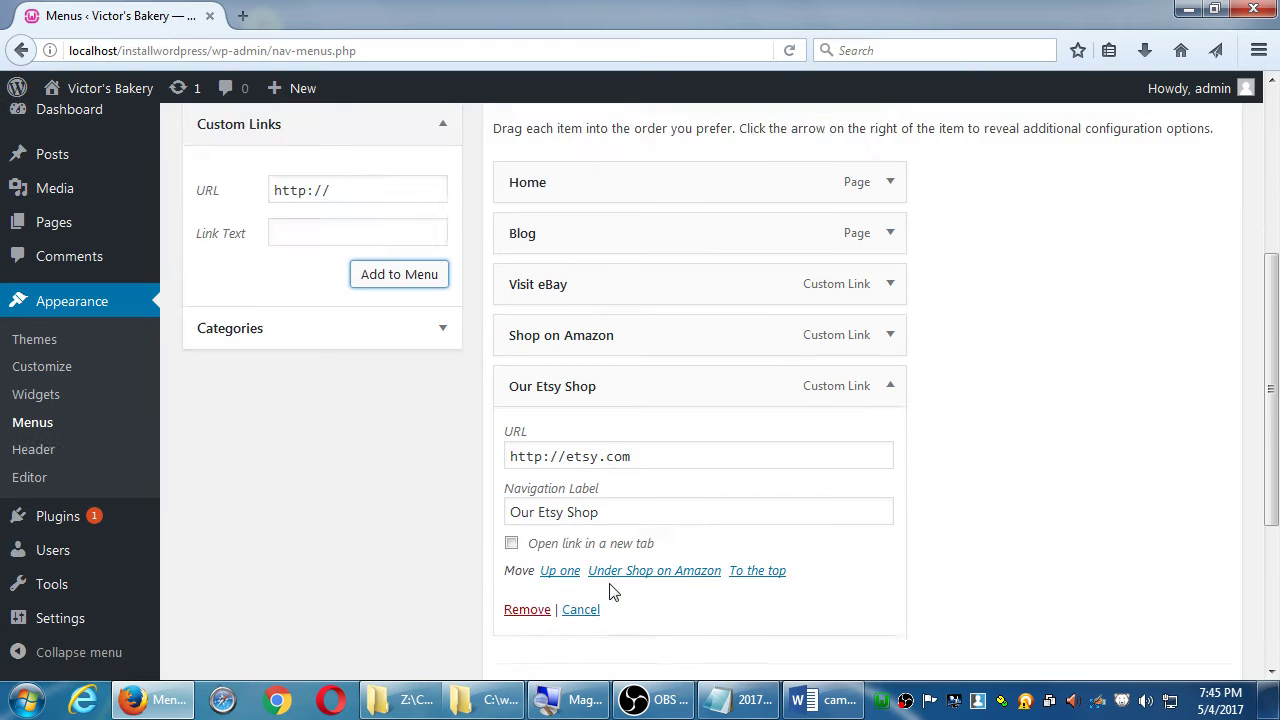
{"action": "left_click", "coordinate": [511, 432]}
{"action": "scroll", "coordinate": [1000, 383], "scroll_direction": "up", "scroll_amount": 4}
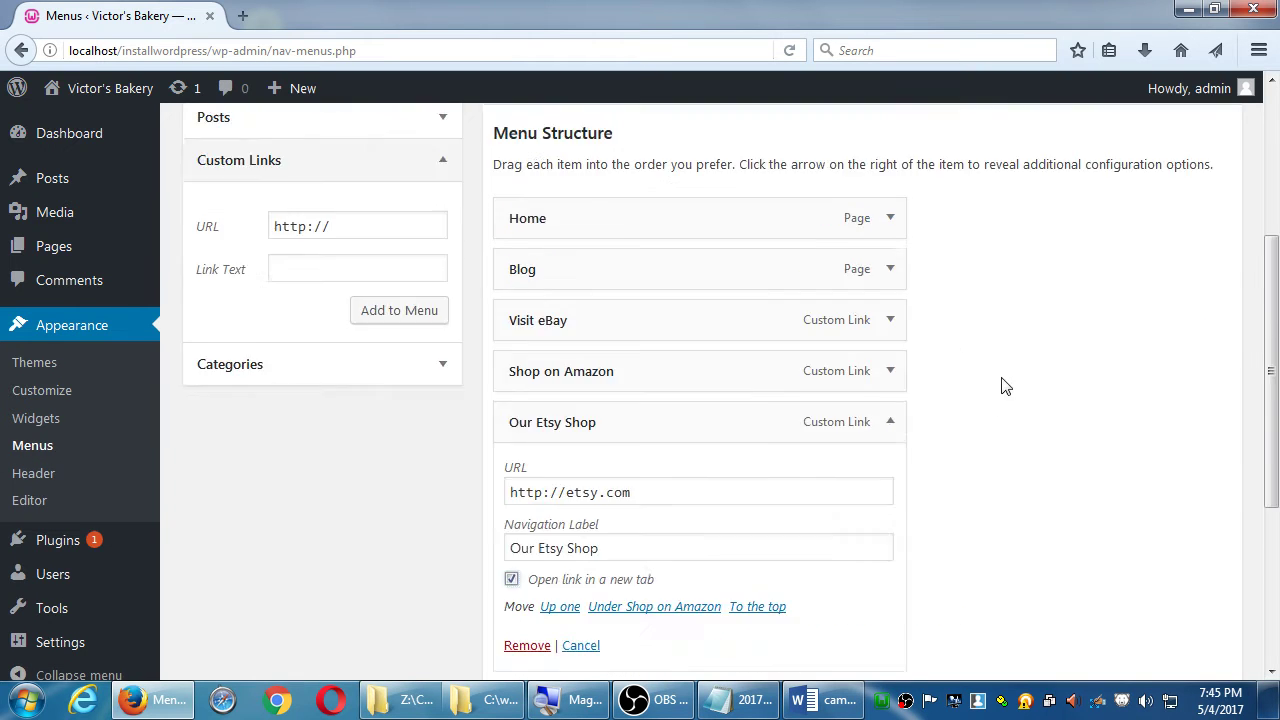
{"action": "left_click", "coordinate": [1180, 325]}
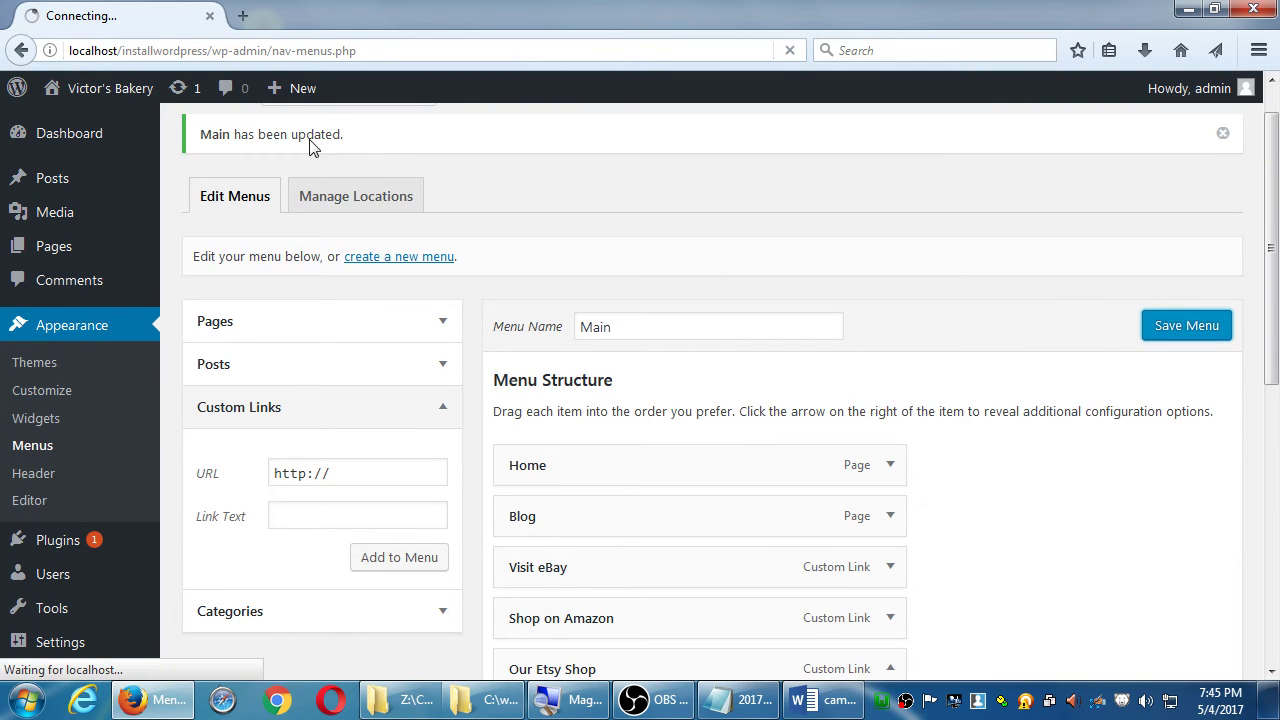
Open the site's front page in a new browser tab, look over its navigation menu, and return to the menu editor.
{"action": "middle_click", "coordinate": [118, 88]}
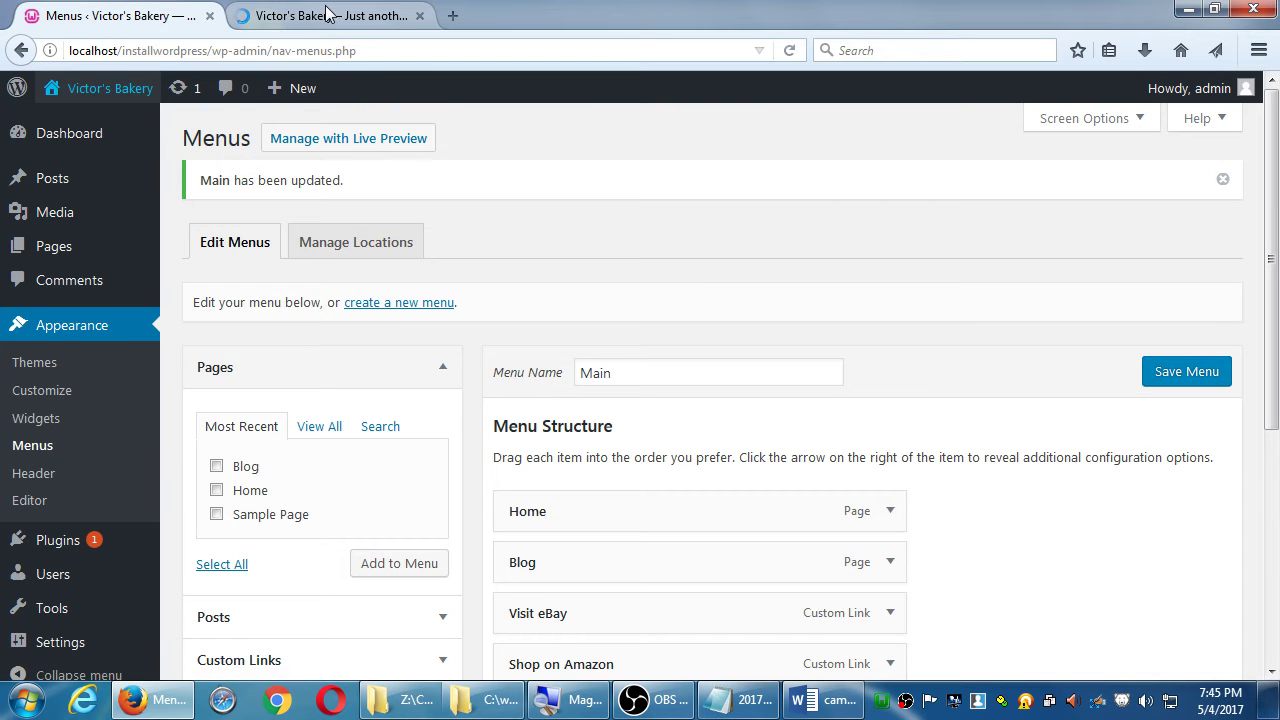
{"action": "left_click", "coordinate": [322, 14]}
{"action": "scroll", "coordinate": [514, 249], "scroll_direction": "down", "scroll_amount": 4}
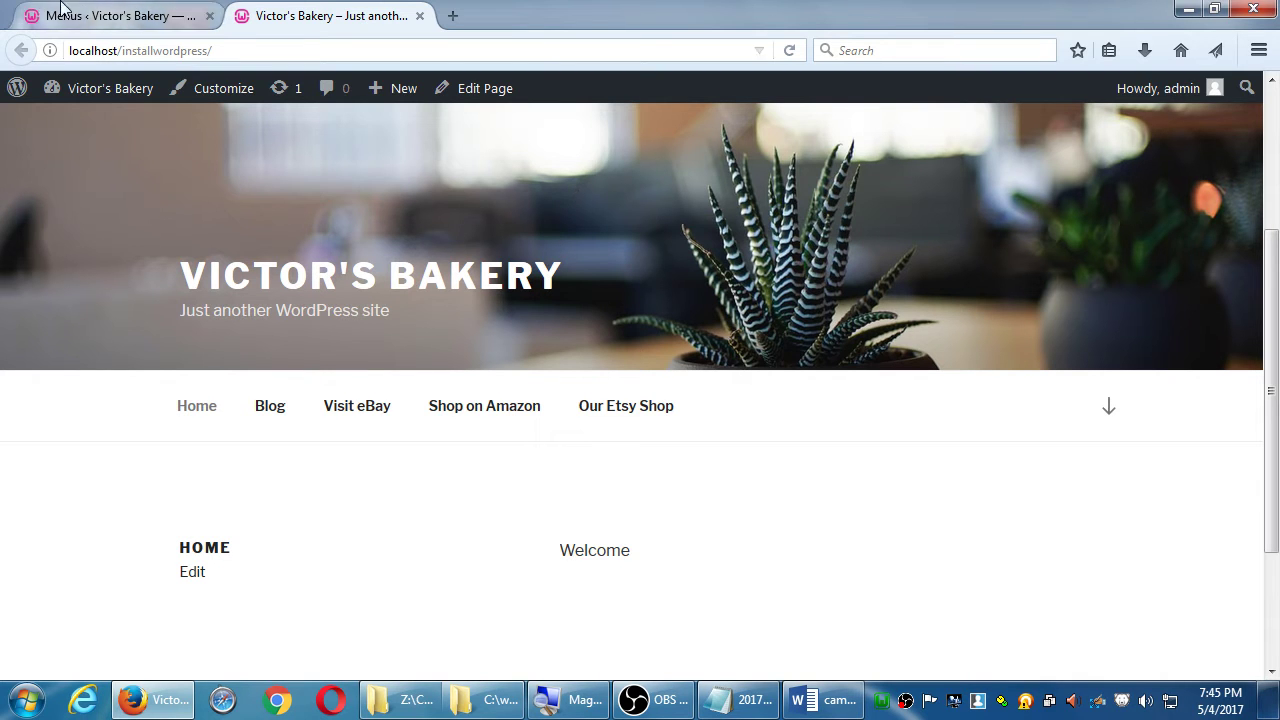
{"action": "left_click", "coordinate": [125, 18]}
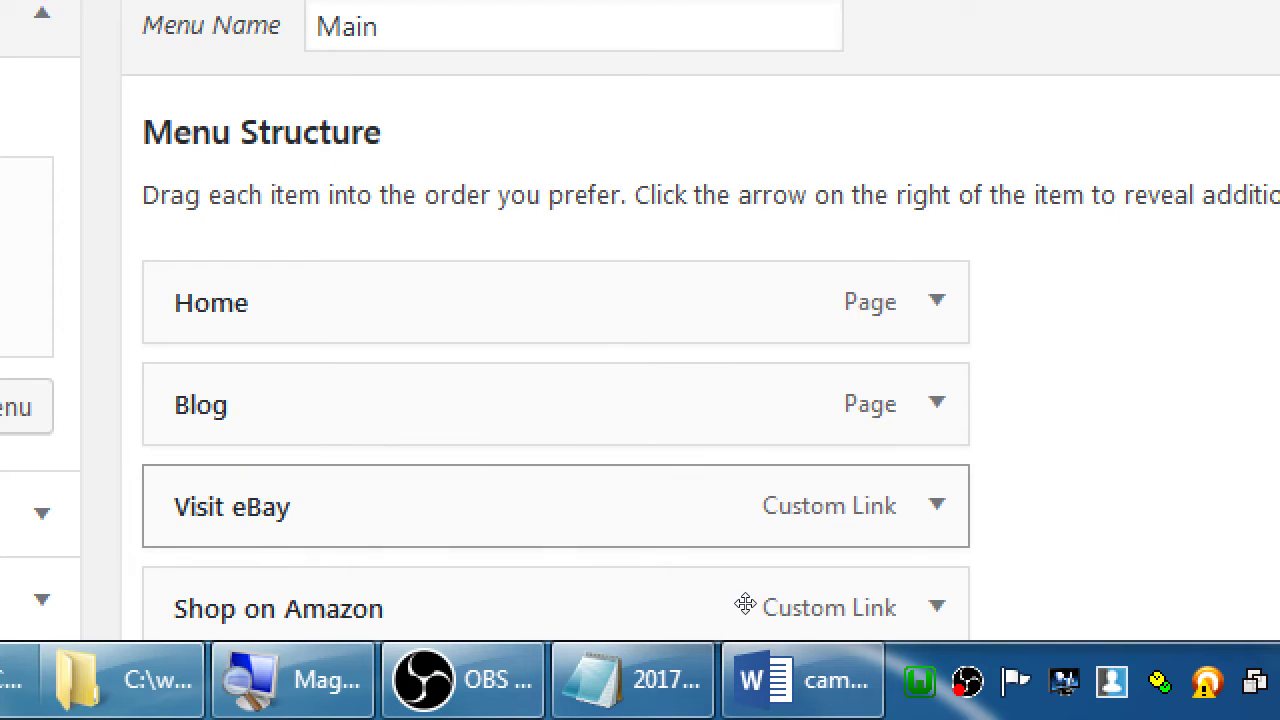
Nest Our Etsy Shop as a sub-item under Blog, and move it up as a sub-item under Home.
{"action": "scroll", "coordinate": [796, 661], "scroll_direction": "down", "scroll_amount": 2}
{"action": "scroll", "coordinate": [748, 601], "scroll_direction": "down", "scroll_amount": 1}
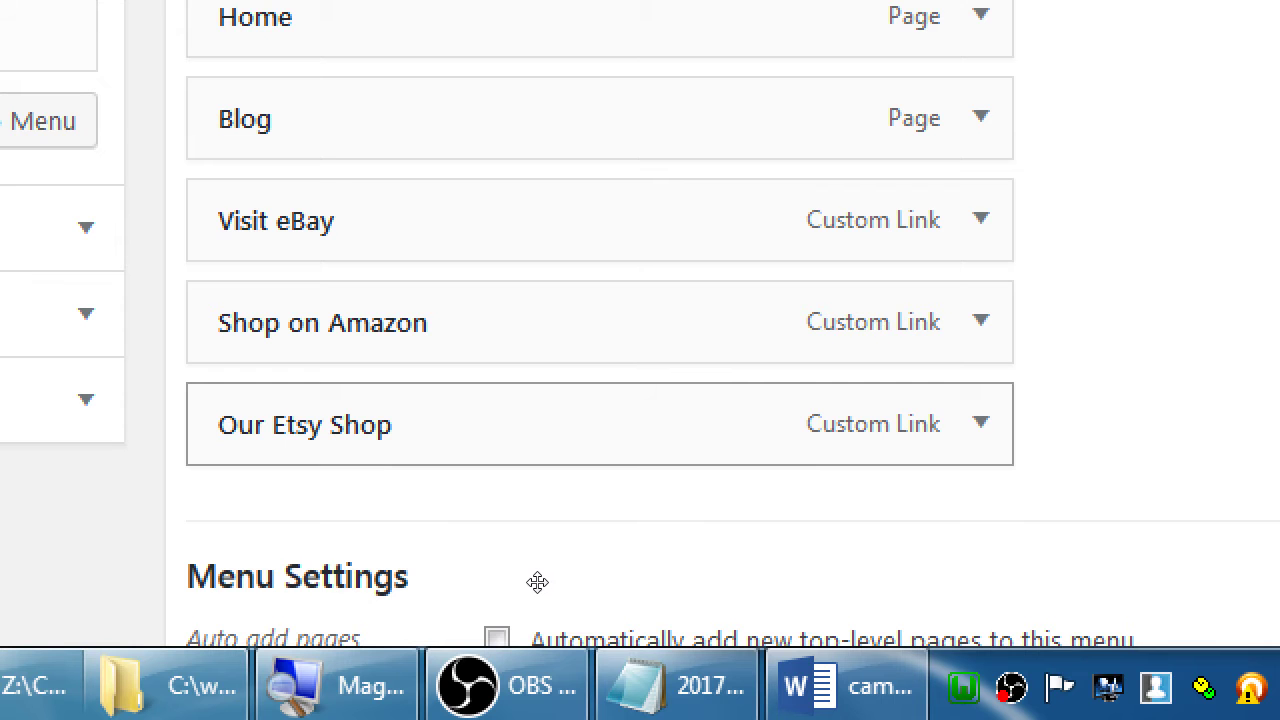
{"action": "left_click_drag", "start_coordinate": [532, 578], "coordinate": [549, 466]}
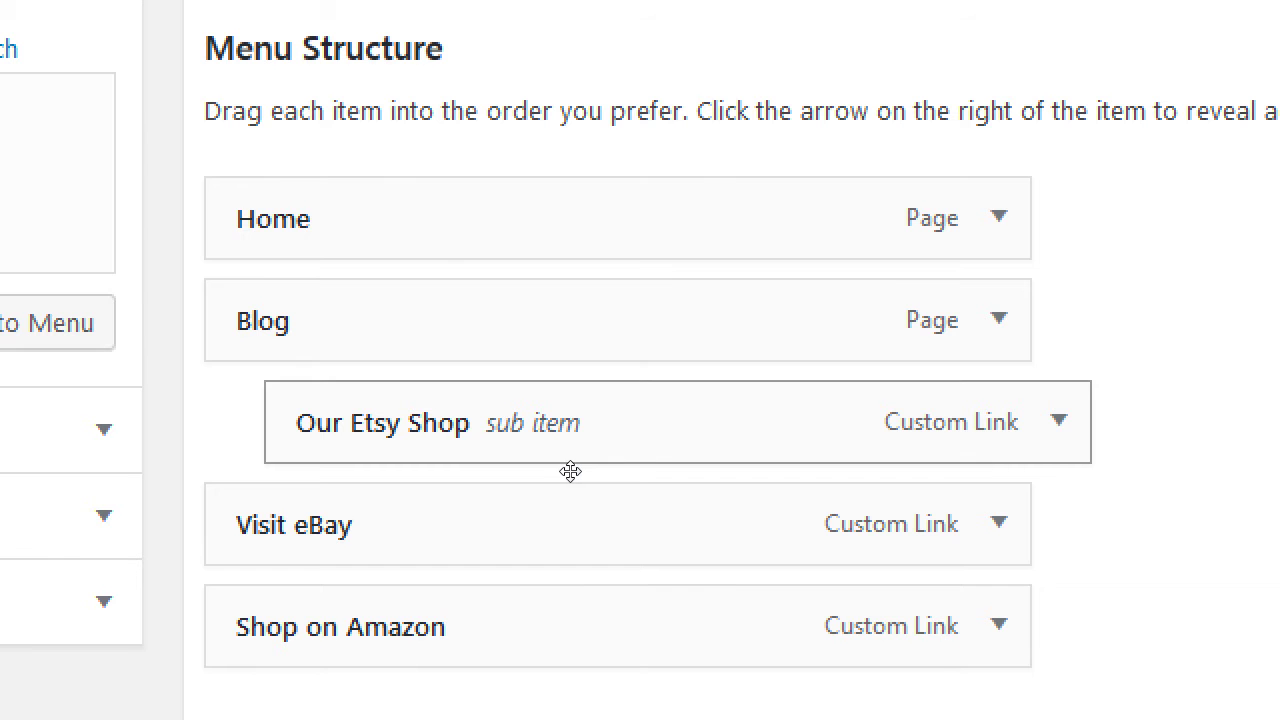
{"action": "left_click_drag", "start_coordinate": [573, 455], "coordinate": [594, 420]}
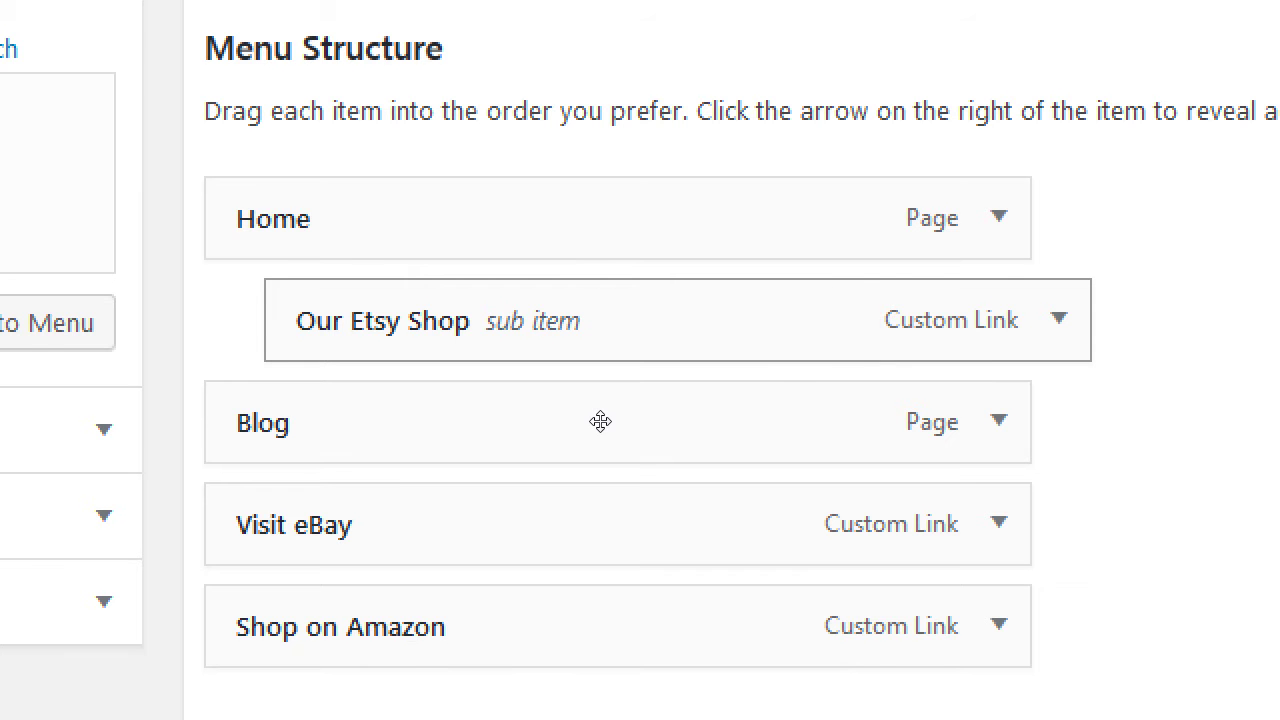
Return Our Etsy Shop to the top level and place it between Blog and Visit eBay.
{"action": "mouse_move", "coordinate": [600, 421]}
{"action": "left_mouse_down"}
{"action": "mouse_move", "coordinate": [580, 409]}
{"action": "mouse_move", "coordinate": [549, 417]}
{"action": "mouse_move", "coordinate": [583, 417]}
{"action": "left_mouse_up"}
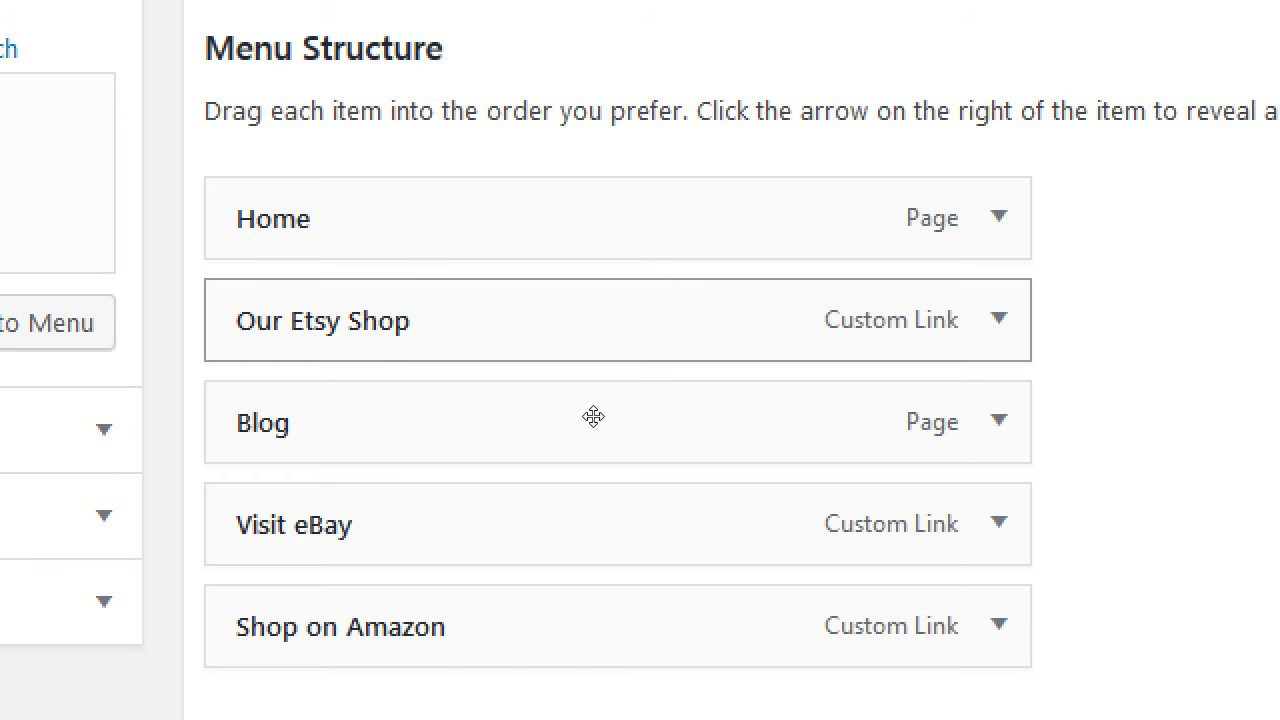
{"action": "left_click_drag", "start_coordinate": [594, 417], "coordinate": [589, 480]}
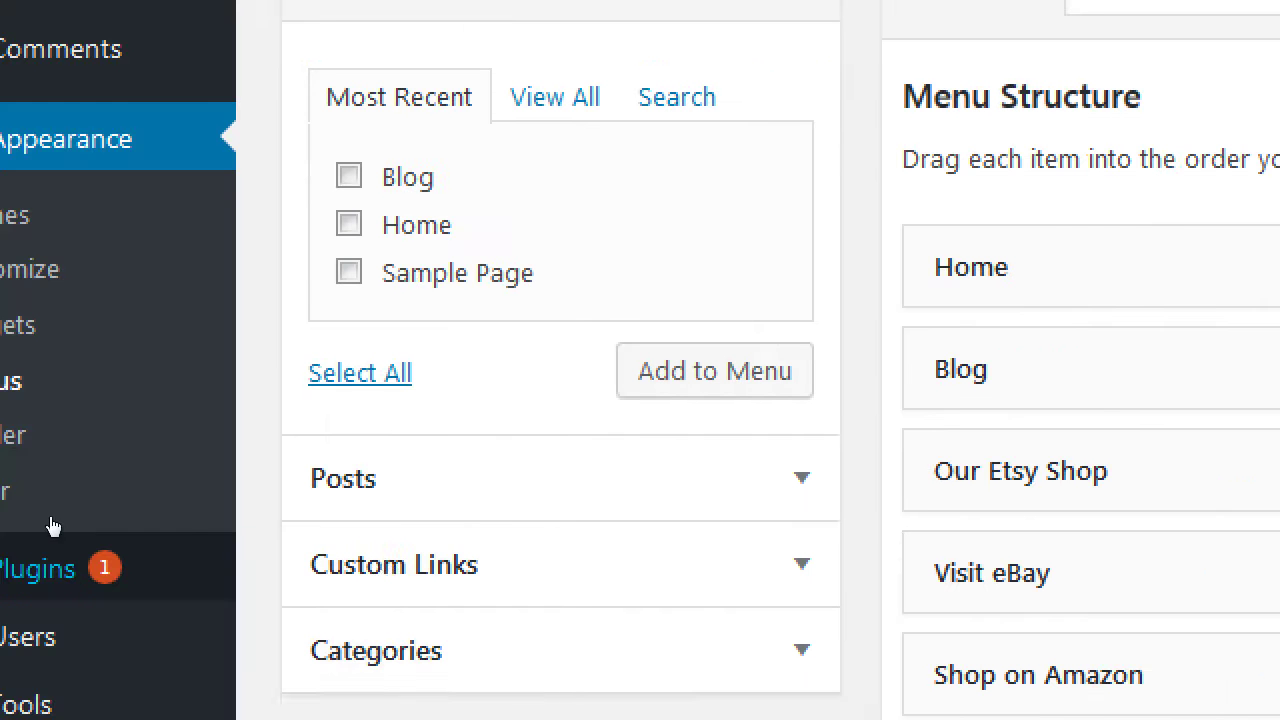
Fill in a new custom link with the link text External Link and # as its URL.
{"action": "mouse_move", "coordinate": [45, 569]}
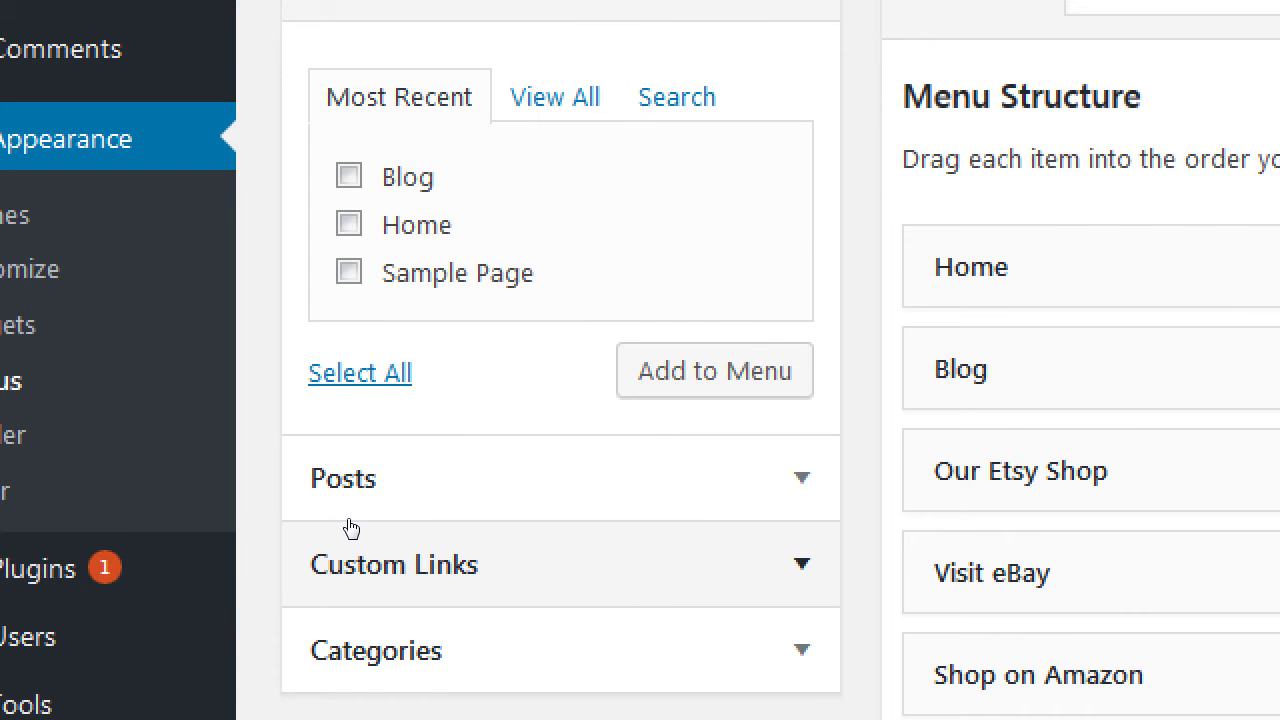
{"action": "left_click", "coordinate": [351, 529]}
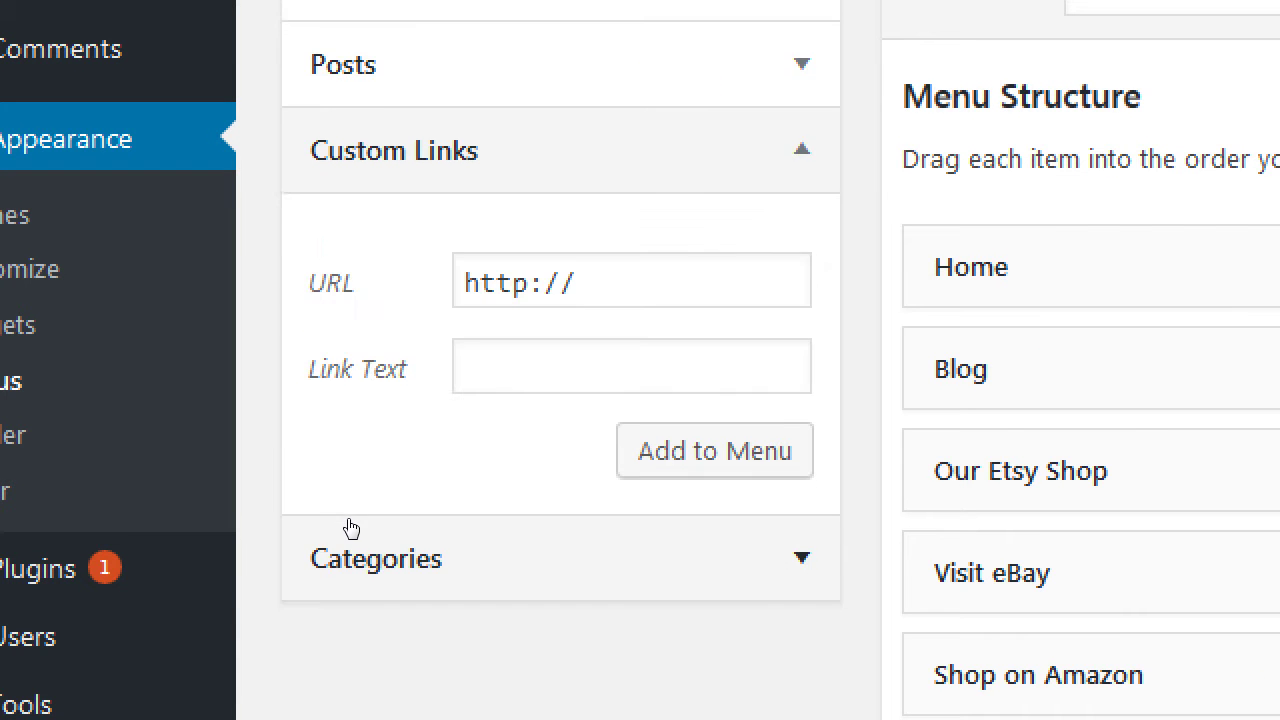
{"action": "left_click", "coordinate": [346, 414]}
{"action": "type", "text": "Ex"}
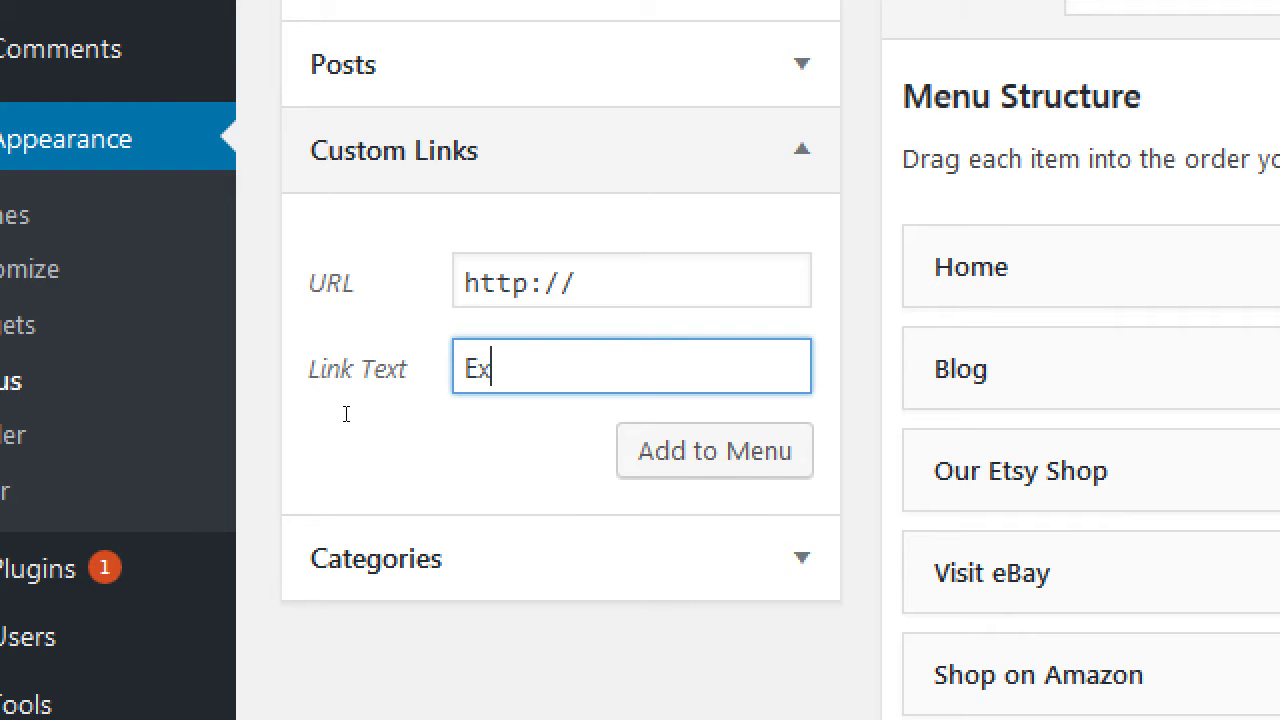
{"action": "type", "text": "ternal LInks"}
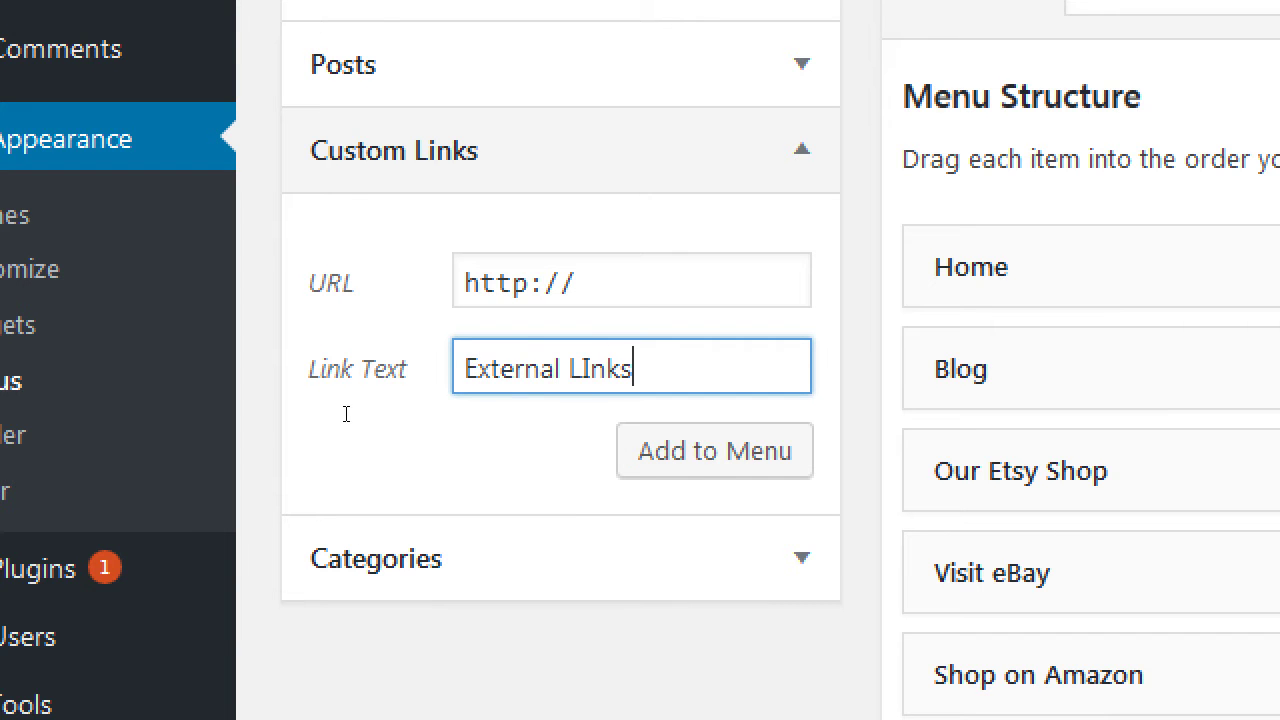
{"action": "key", "text": "BackSpace"}
{"action": "key", "text": "BackSpace"}
{"action": "key", "text": "BackSpace"}
{"action": "key", "text": "BackSpace"}
{"action": "type", "text": "ink"}
{"action": "key", "text": "shift+Tab"}
{"action": "type", "text": "#"}
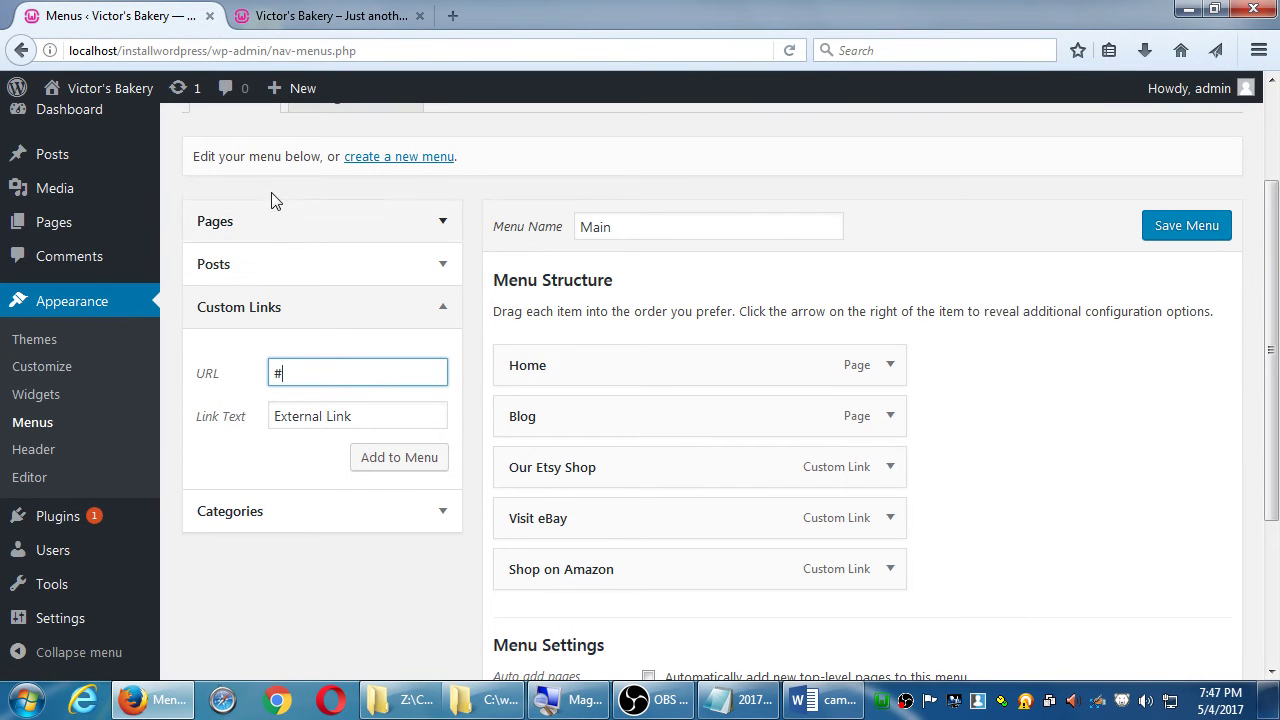
{"action": "mouse_move", "coordinate": [92, 195]}
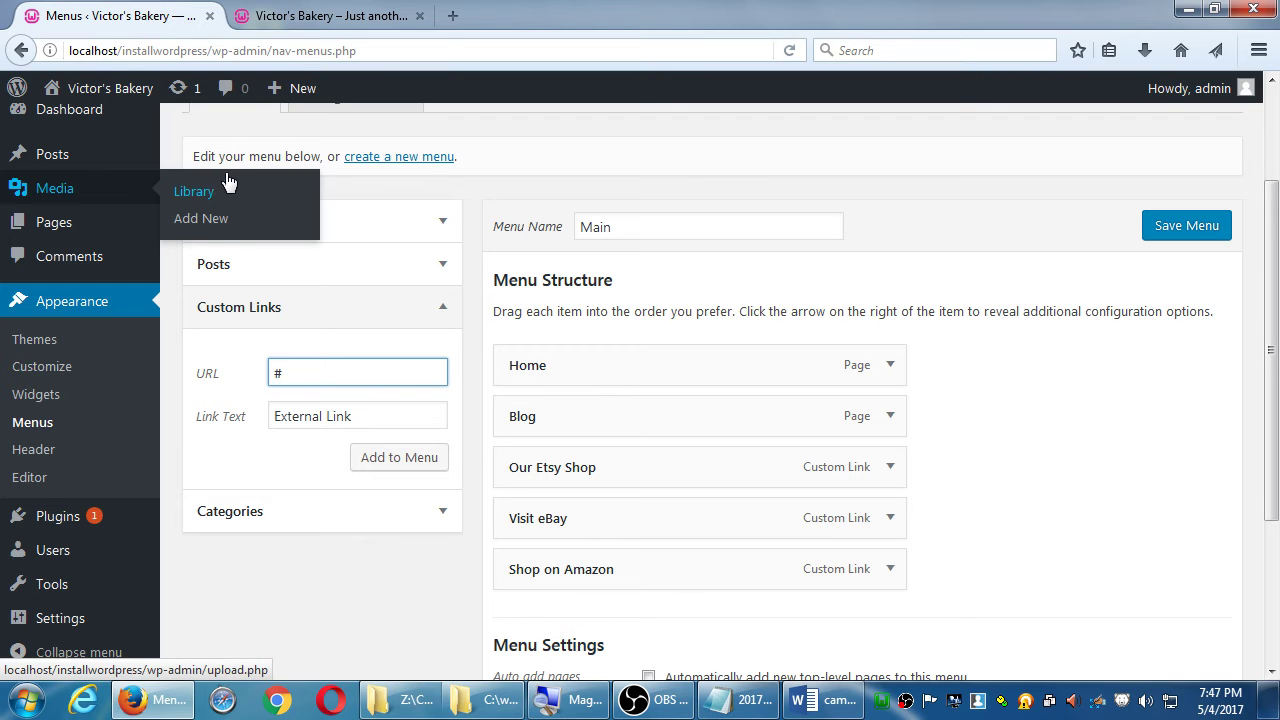
{"action": "left_click", "coordinate": [116, 190]}
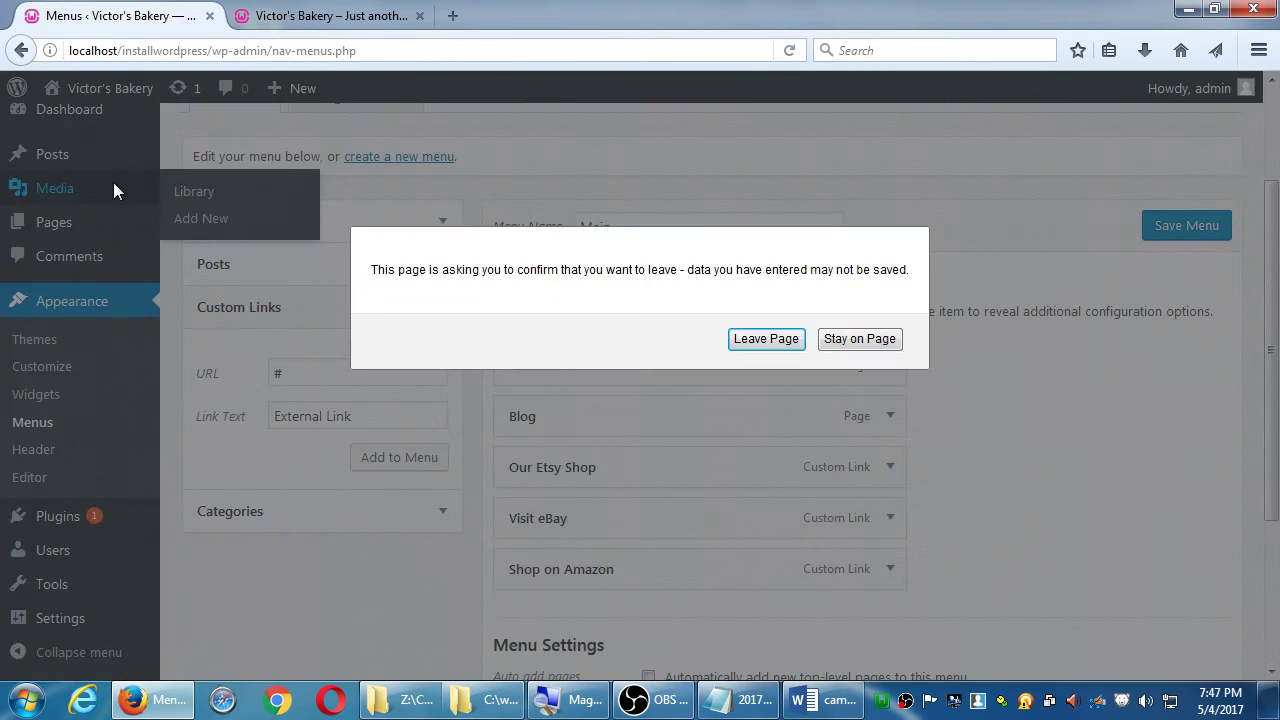
{"action": "left_click", "coordinate": [858, 339]}
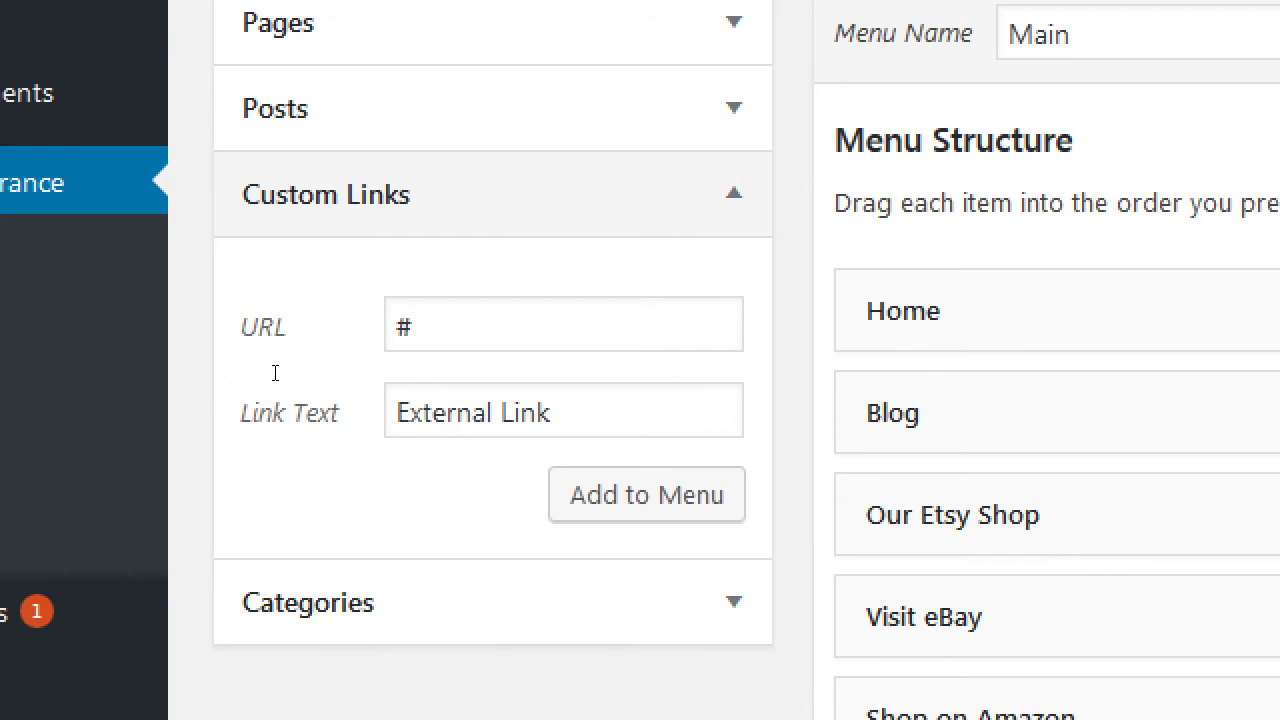
Change the new custom link's text to External Links and add it to the menu.
{"action": "key", "text": "Tab"}
{"action": "key", "text": "ctrl+a"}
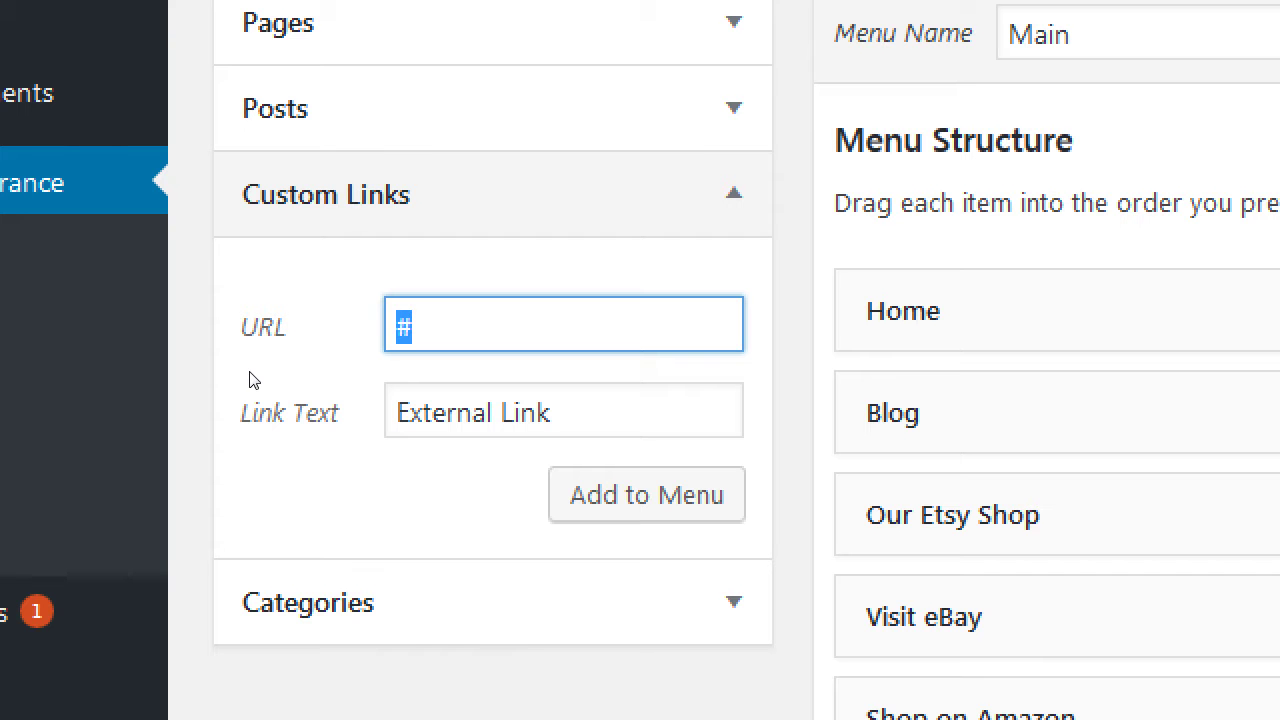
{"action": "left_click", "coordinate": [385, 412]}
{"action": "key", "text": "ctrl+a"}
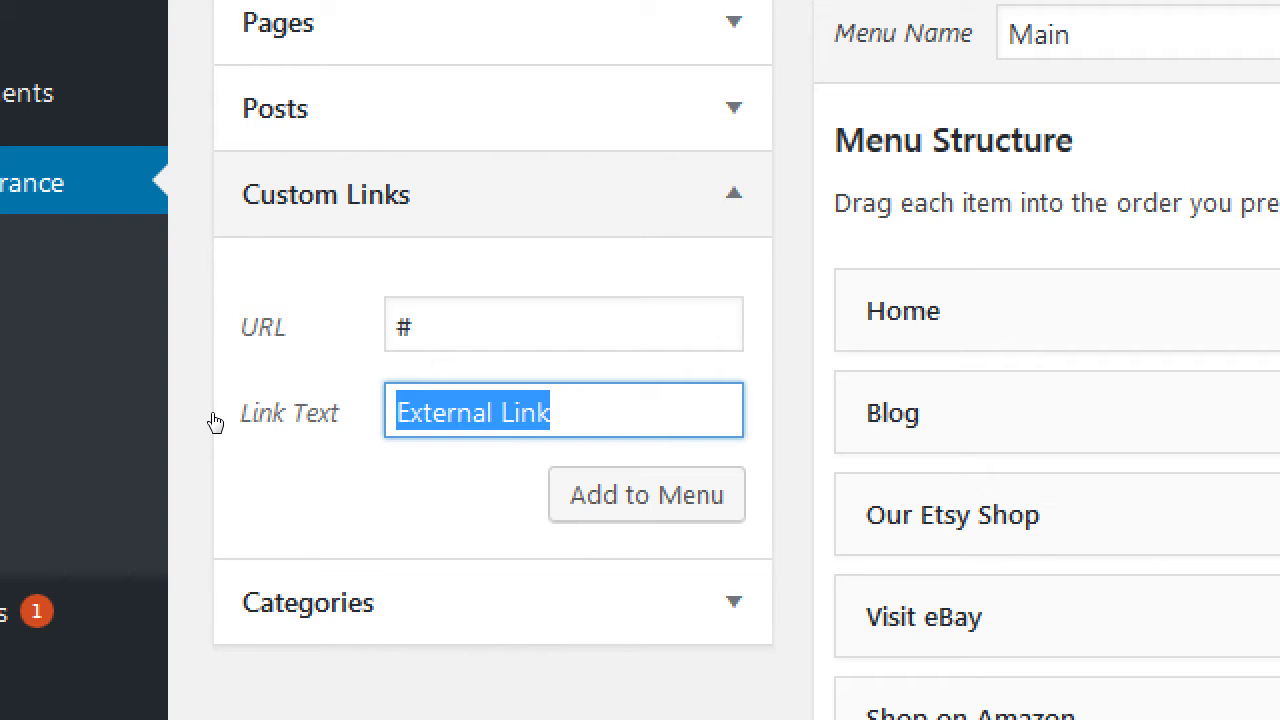
{"action": "key", "text": "End"}
{"action": "type", "text": "s"}
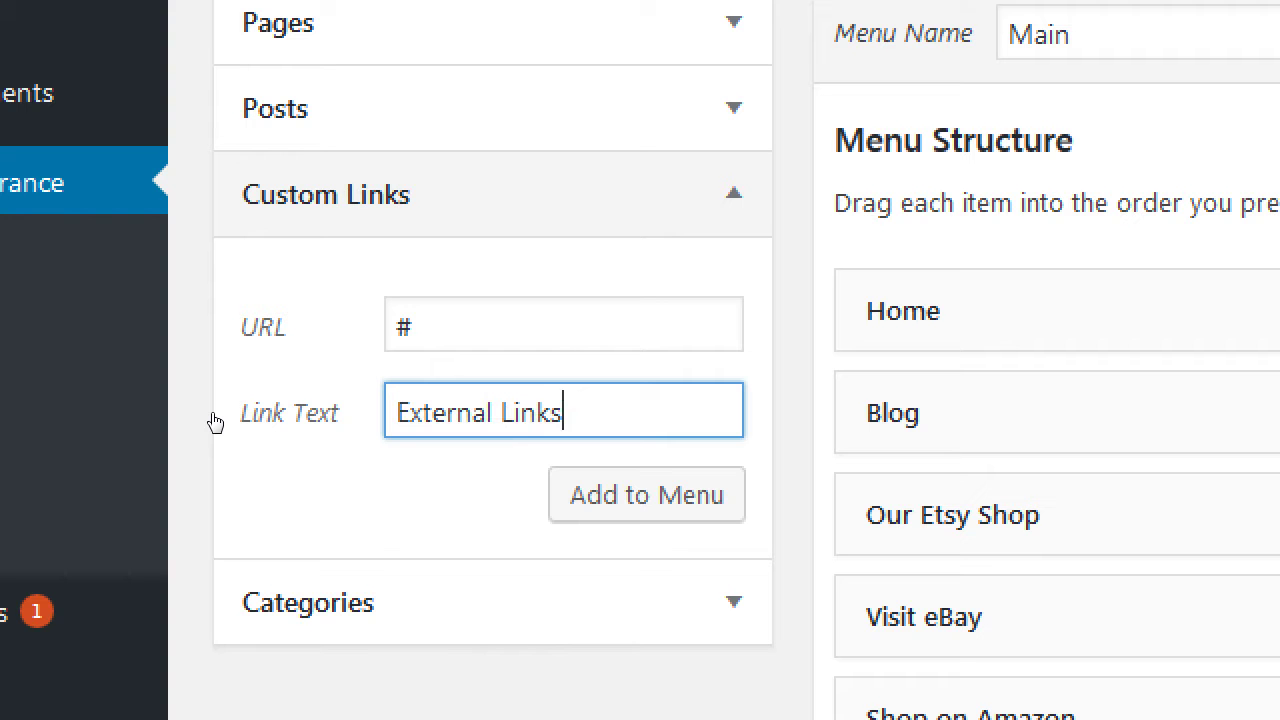
{"action": "key", "text": "Tab"}
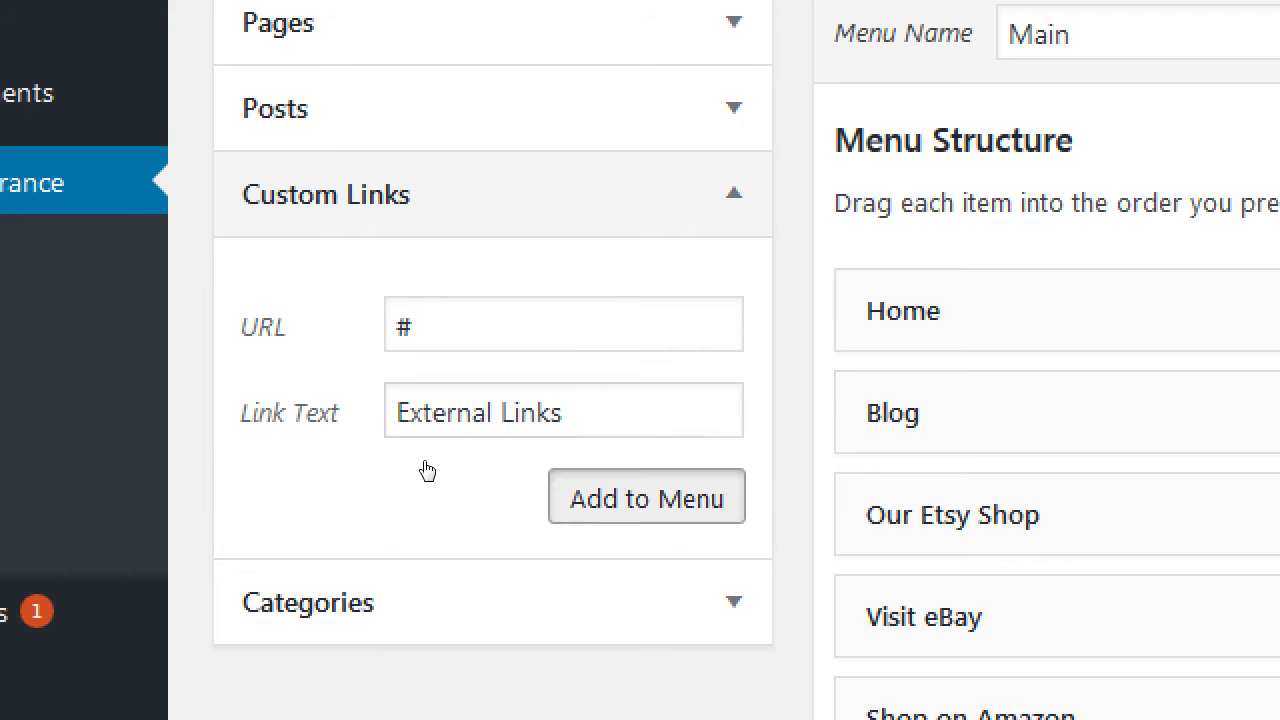
{"action": "key", "text": "Return"}
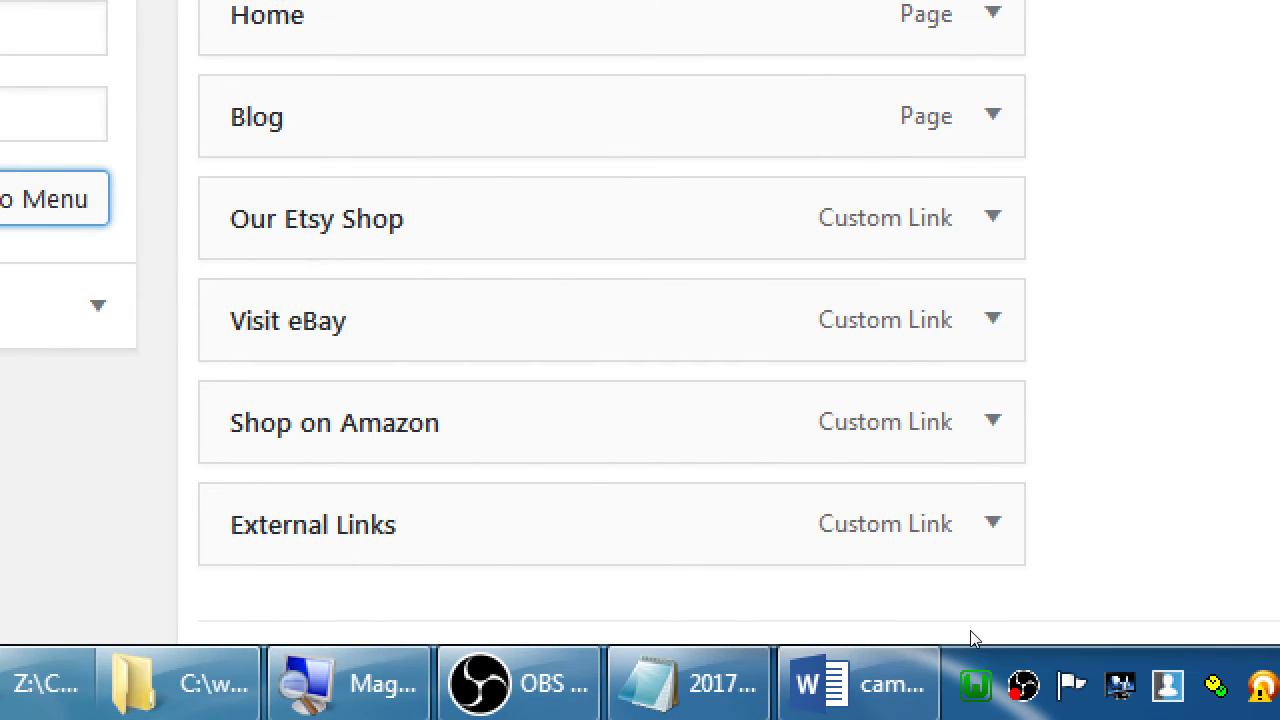
Nest Our Etsy Shop under External Links, with Visit eBay and Shop on Amazon each indented one level further beneath it.
{"action": "scroll", "coordinate": [985, 640], "scroll_direction": "down", "scroll_amount": 3}
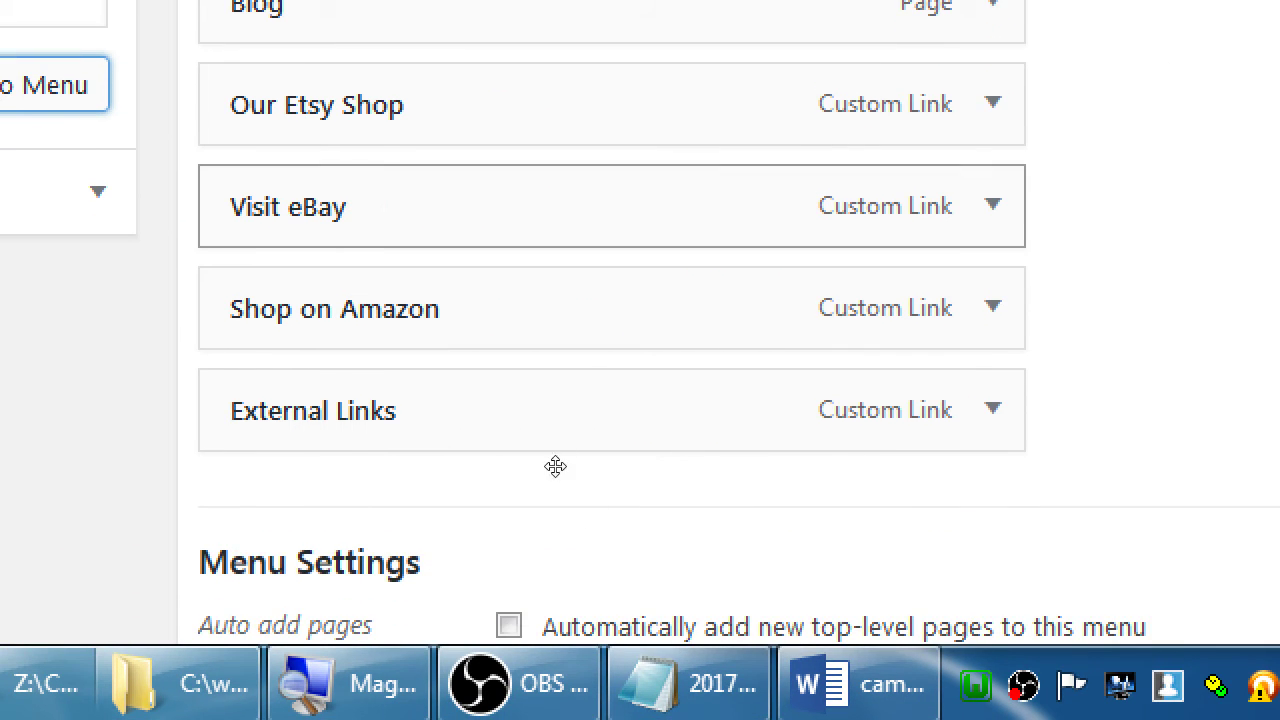
{"action": "left_click_drag", "start_coordinate": [537, 414], "coordinate": [585, 575]}
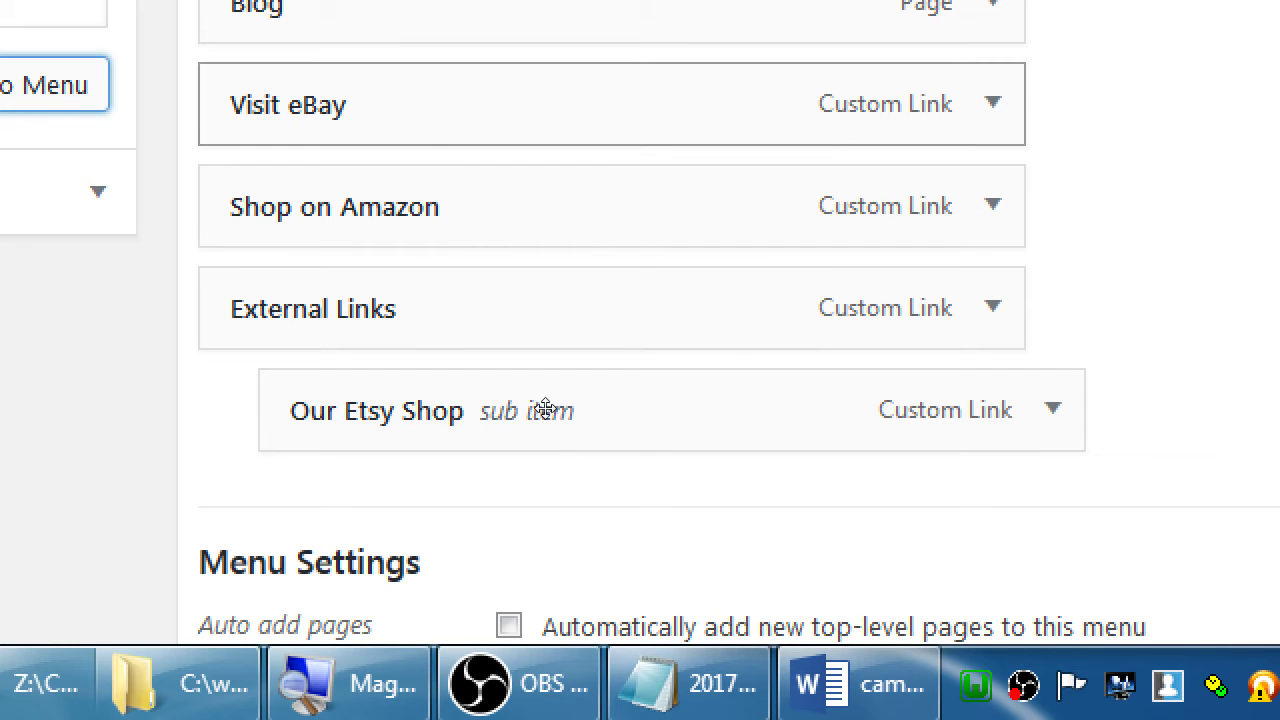
{"action": "left_click_drag", "start_coordinate": [543, 409], "coordinate": [571, 409]}
{"action": "left_click_drag", "start_coordinate": [571, 104], "coordinate": [690, 572]}
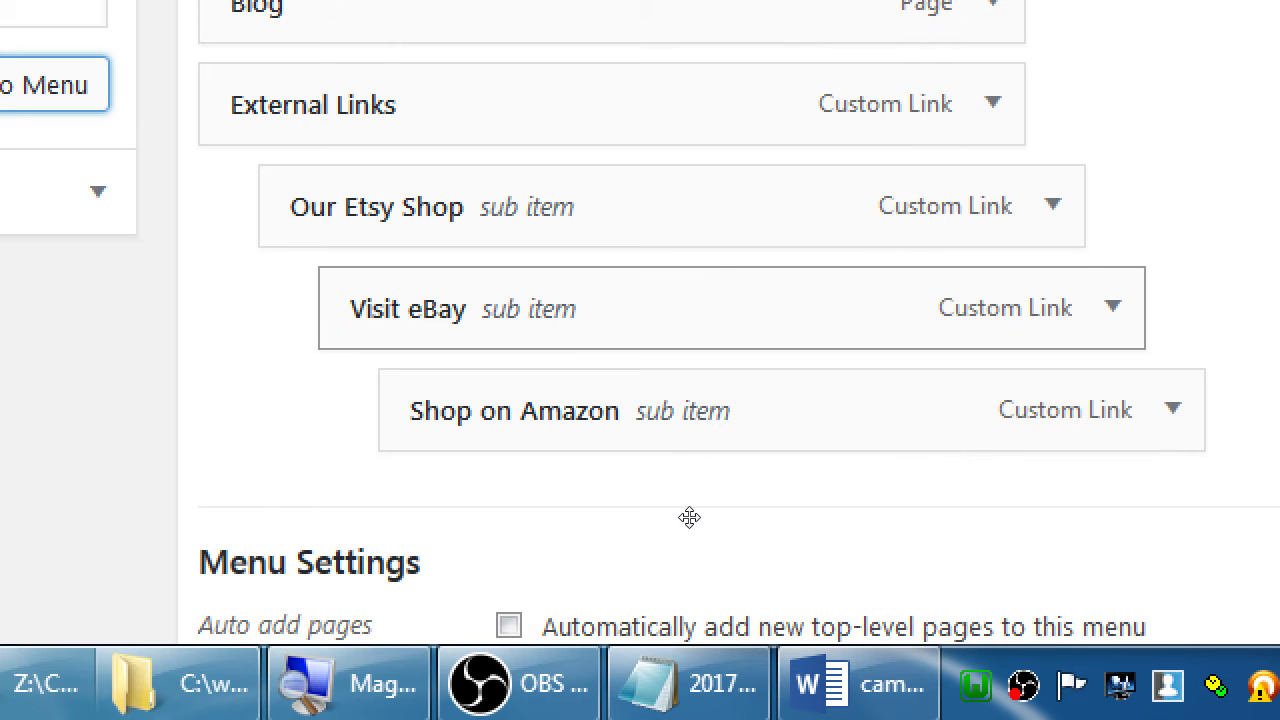
Align Visit eBay and Shop on Amazon with Our Etsy Shop as direct sub items of External Links.
{"action": "left_click_drag", "start_coordinate": [689, 517], "coordinate": [657, 519]}
{"action": "left_click_drag", "start_coordinate": [573, 514], "coordinate": [662, 582]}
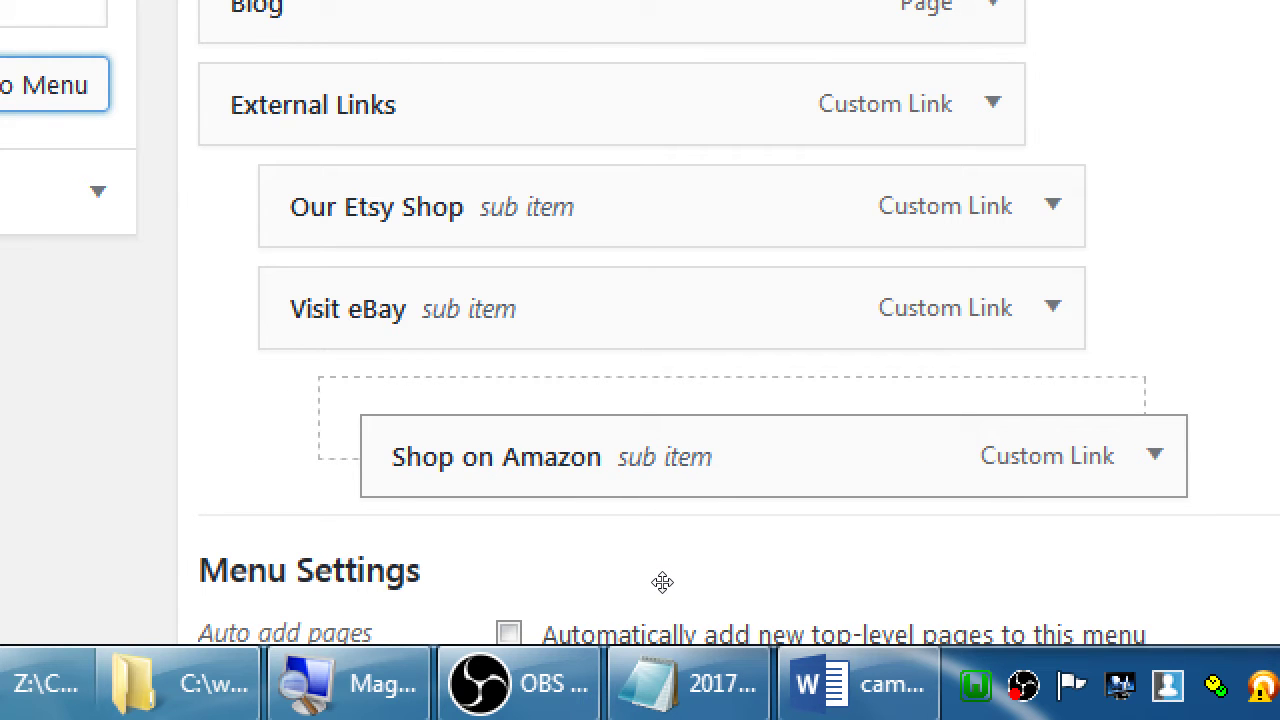
{"action": "left_click_drag", "start_coordinate": [662, 582], "coordinate": [629, 578]}
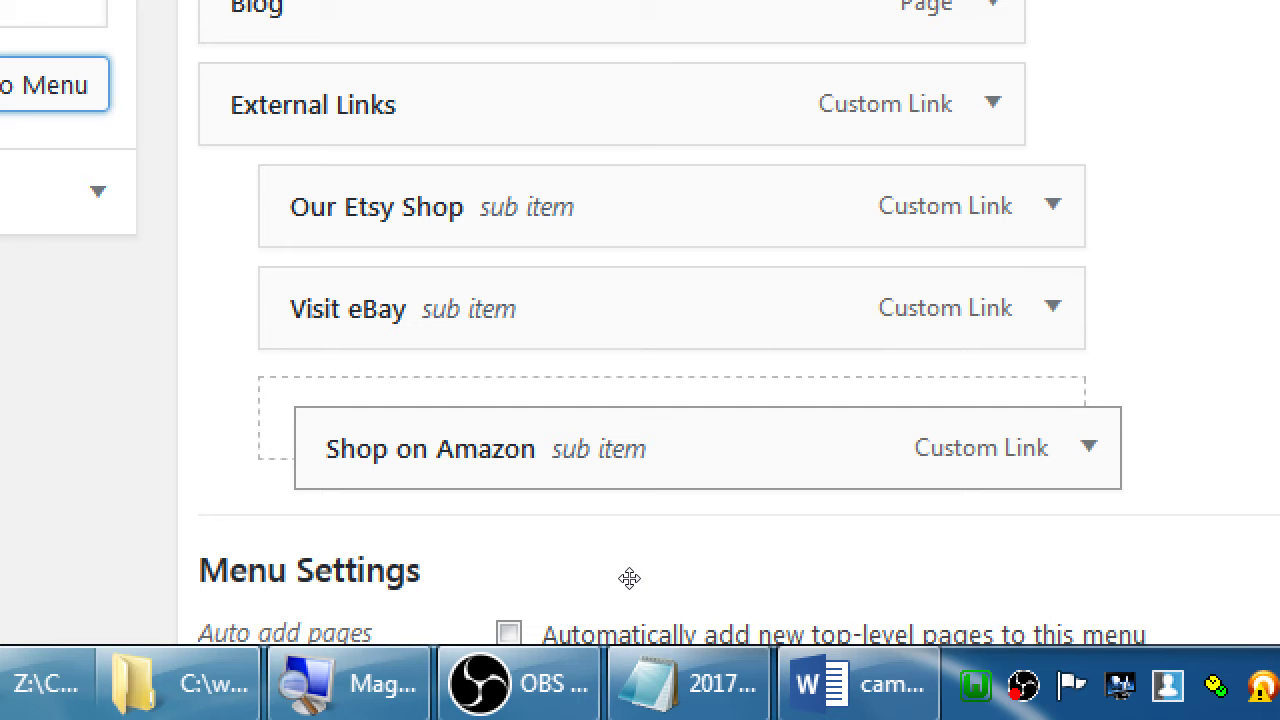
{"action": "mouse_move", "coordinate": [629, 578]}
{"action": "left_mouse_down"}
{"action": "mouse_move", "coordinate": [603, 574]}
{"action": "mouse_move", "coordinate": [625, 570]}
{"action": "left_mouse_up"}
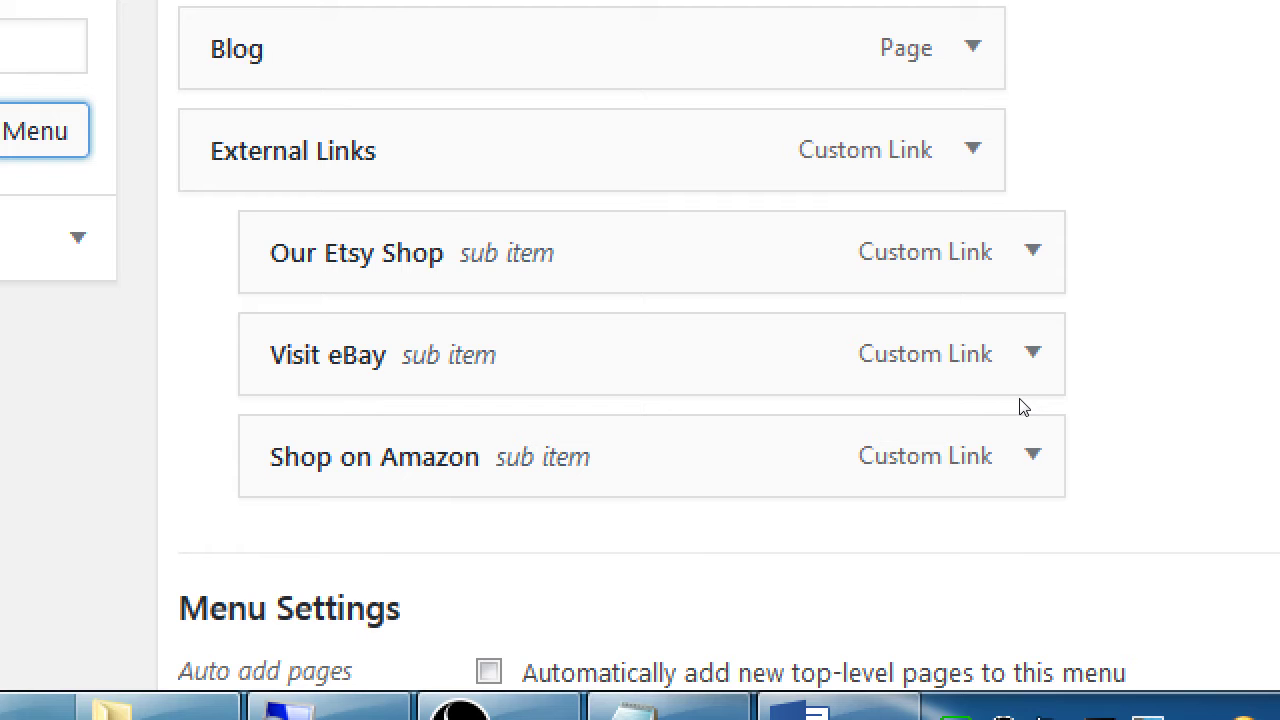
Nest Visit eBay beneath Our Etsy Shop, and move the pair under Home and back under External Links.
{"action": "left_click_drag", "start_coordinate": [812, 308], "coordinate": [832, 312]}
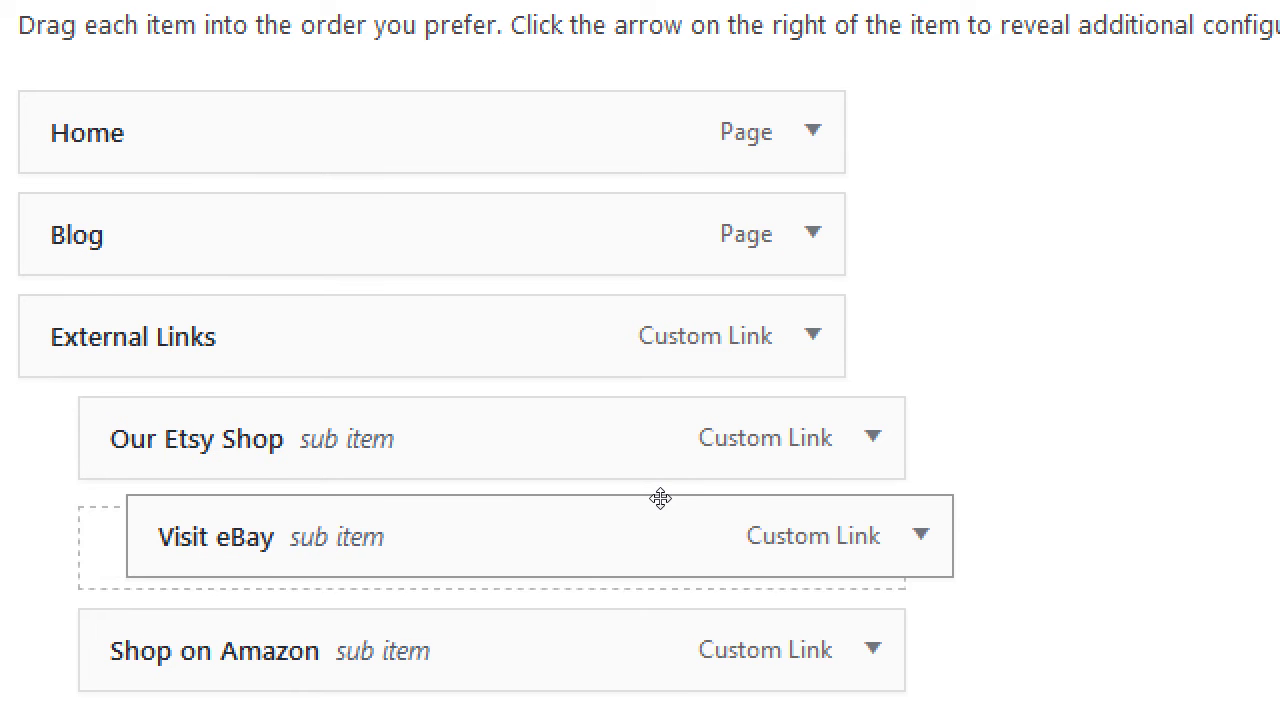
{"action": "left_click_drag", "start_coordinate": [672, 497], "coordinate": [563, 506]}
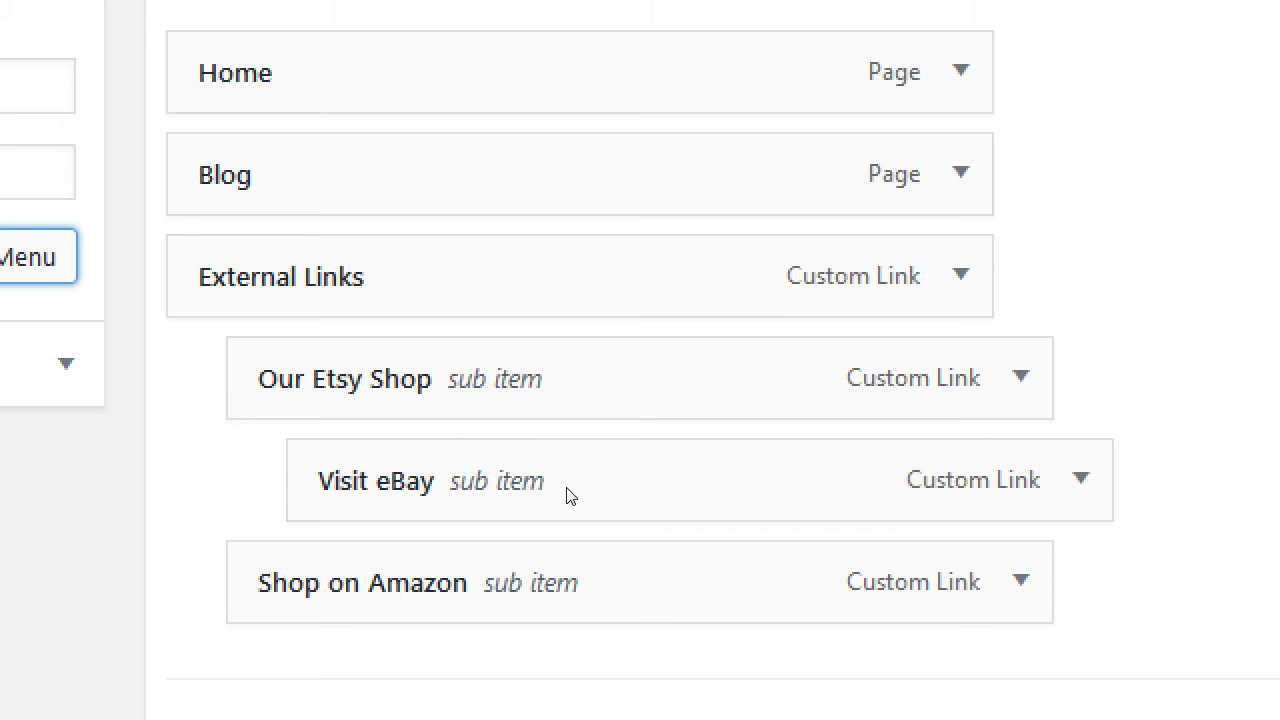
{"action": "left_click_drag", "start_coordinate": [568, 485], "coordinate": [591, 349]}
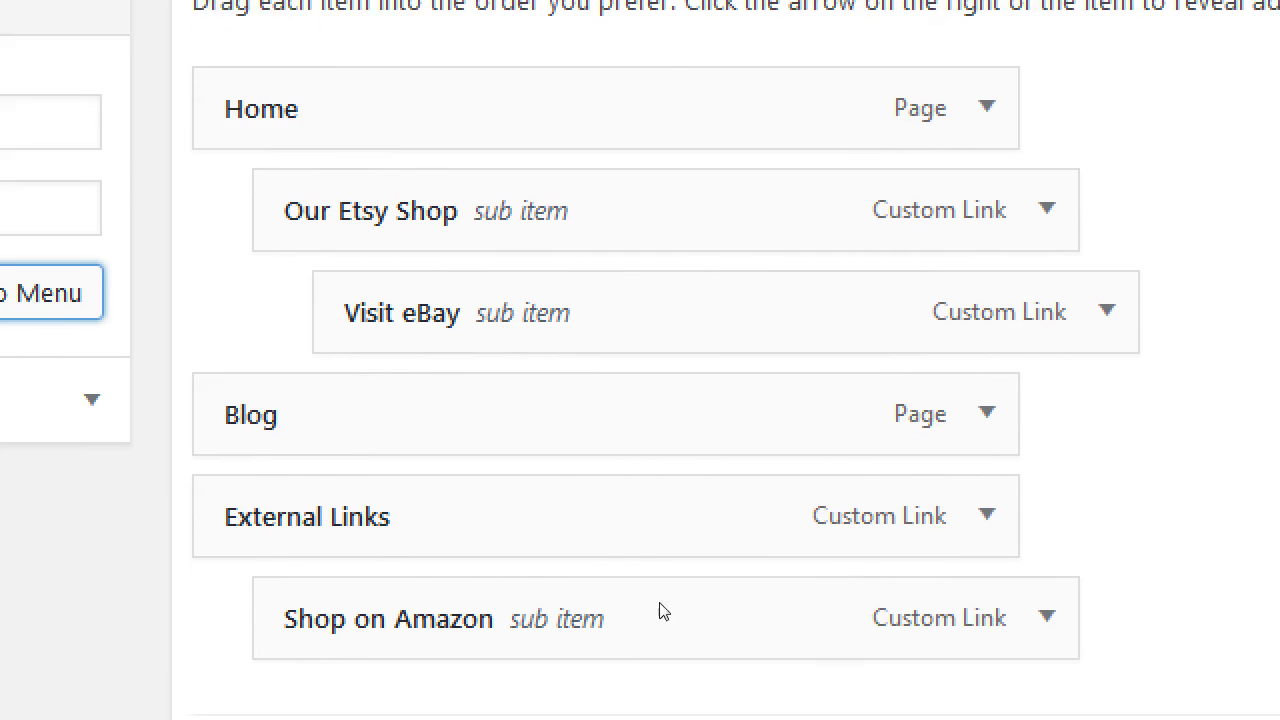
{"action": "left_click_drag", "start_coordinate": [563, 378], "coordinate": [578, 450]}
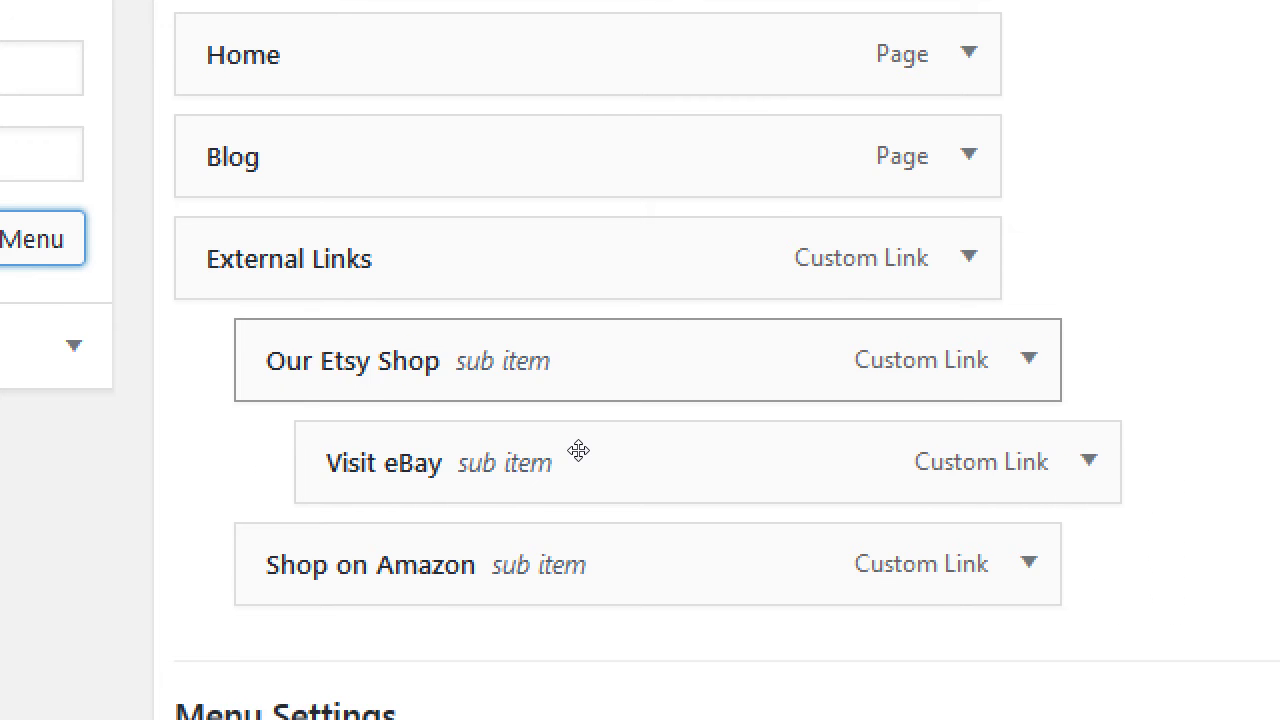
Return Visit eBay to the same level as Our Etsy Shop under External Links.
{"action": "left_click", "coordinate": [968, 257]}
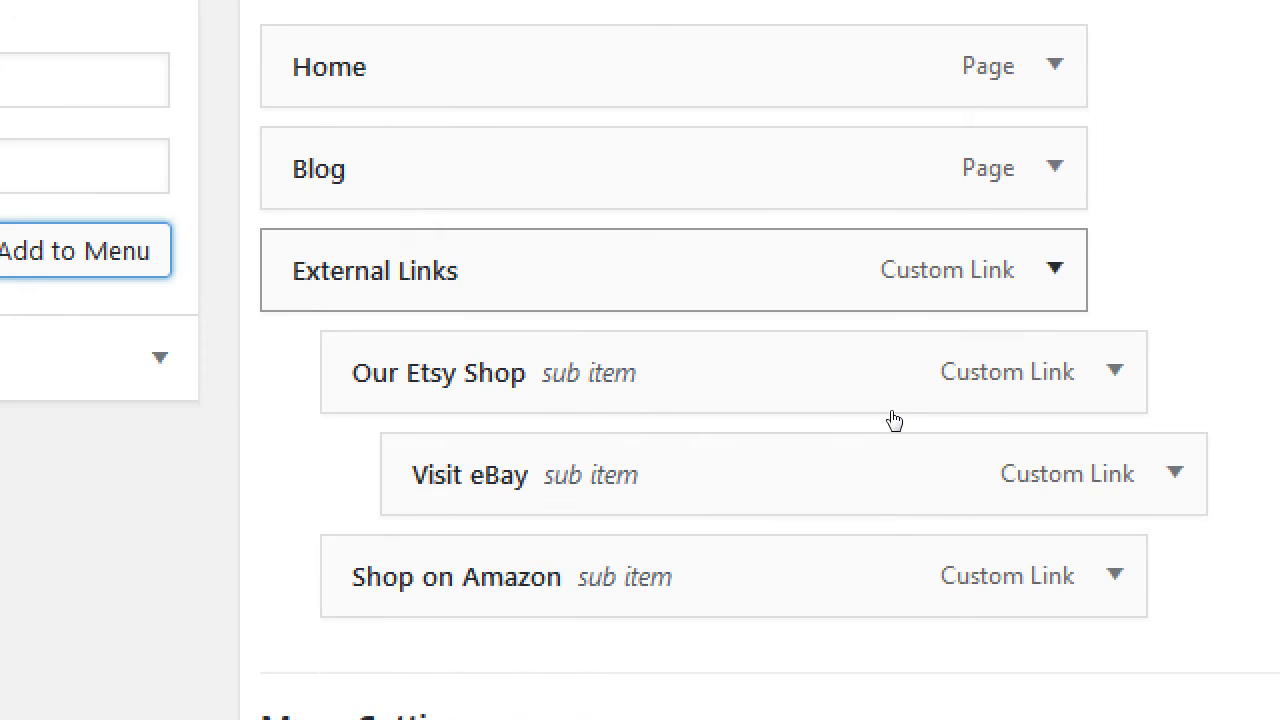
{"action": "key", "text": "Tab"}
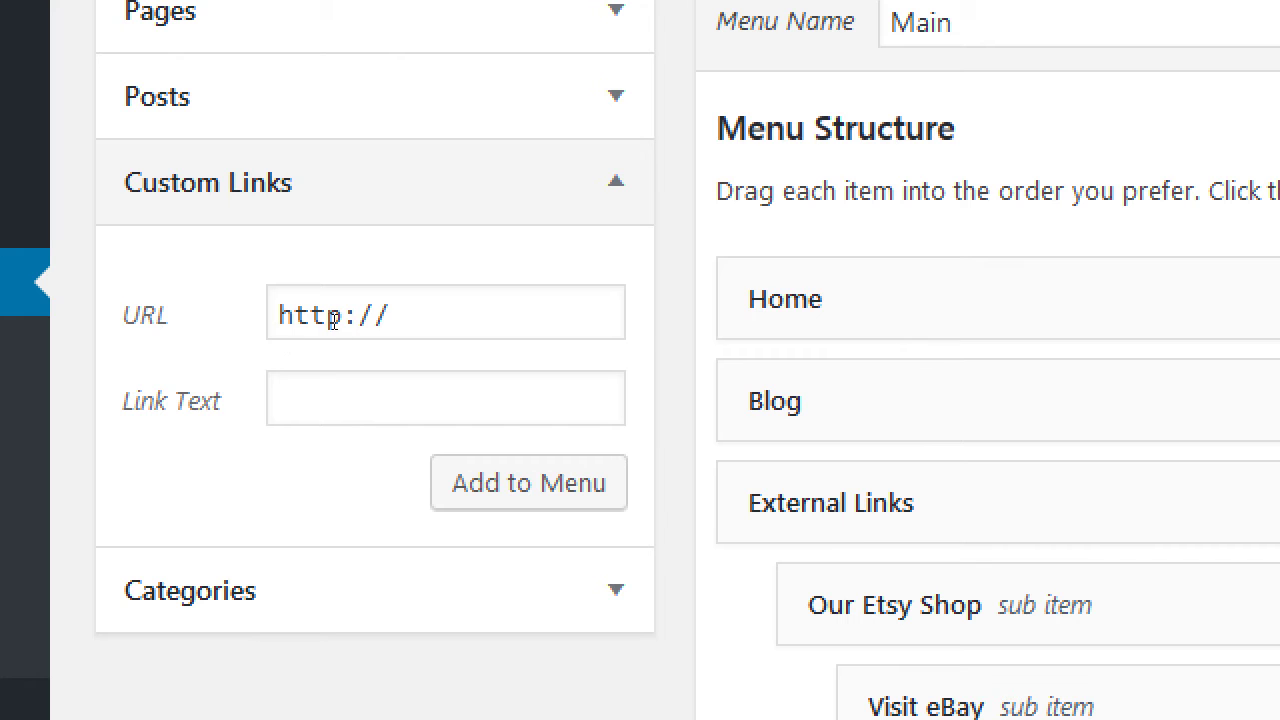
{"action": "left_click_drag", "start_coordinate": [392, 316], "coordinate": [266, 304]}
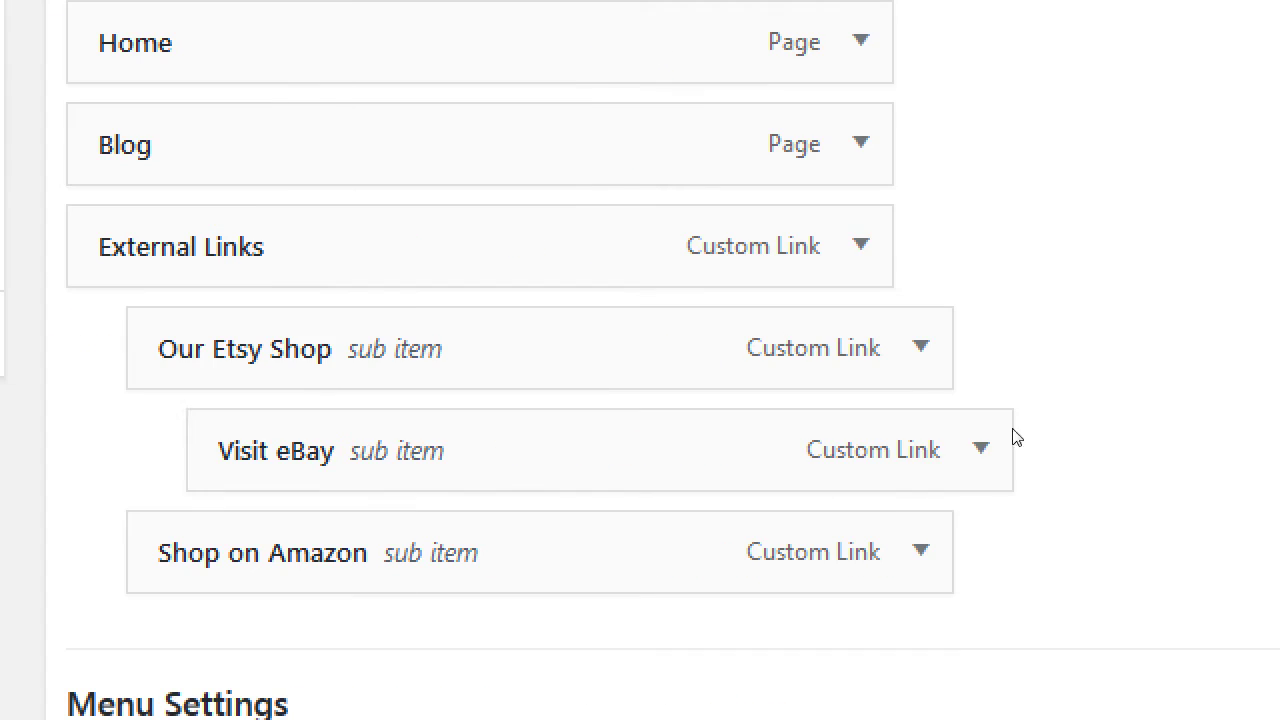
{"action": "left_click_drag", "start_coordinate": [705, 389], "coordinate": [666, 386]}
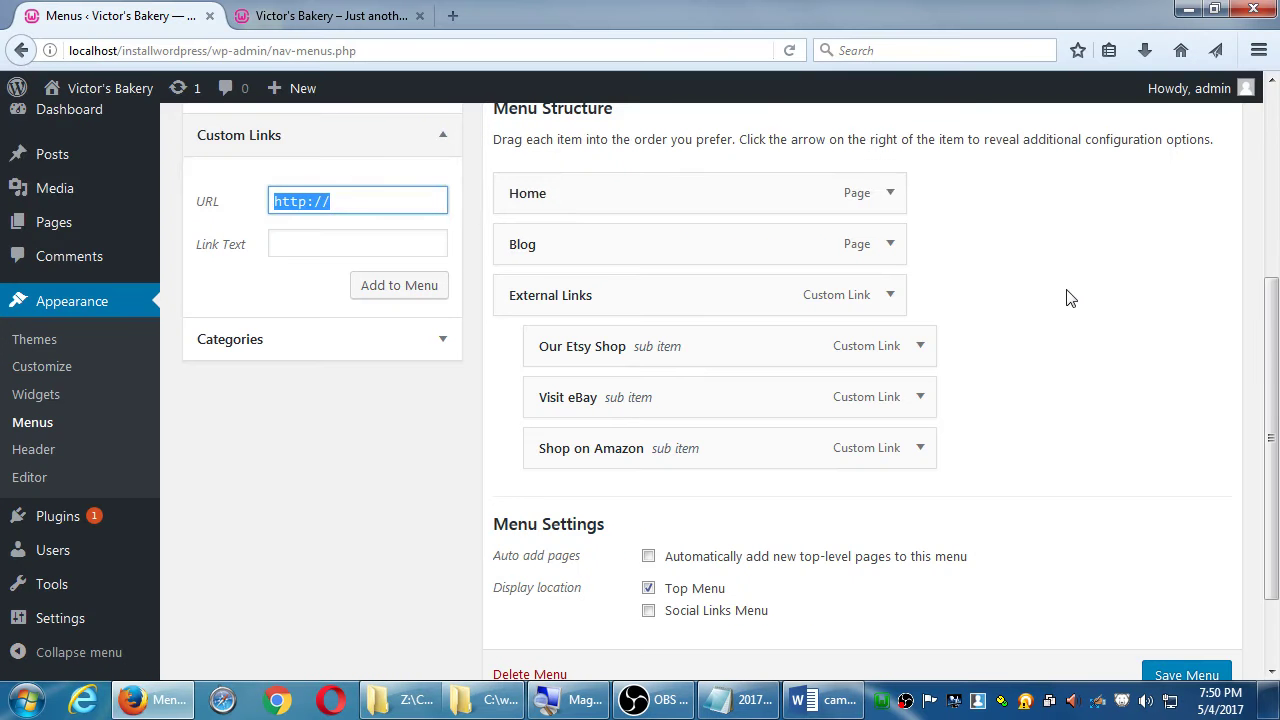
Re-enter # as the URL in the External Links item's settings and collapse the item.
{"action": "left_click", "coordinate": [892, 295]}
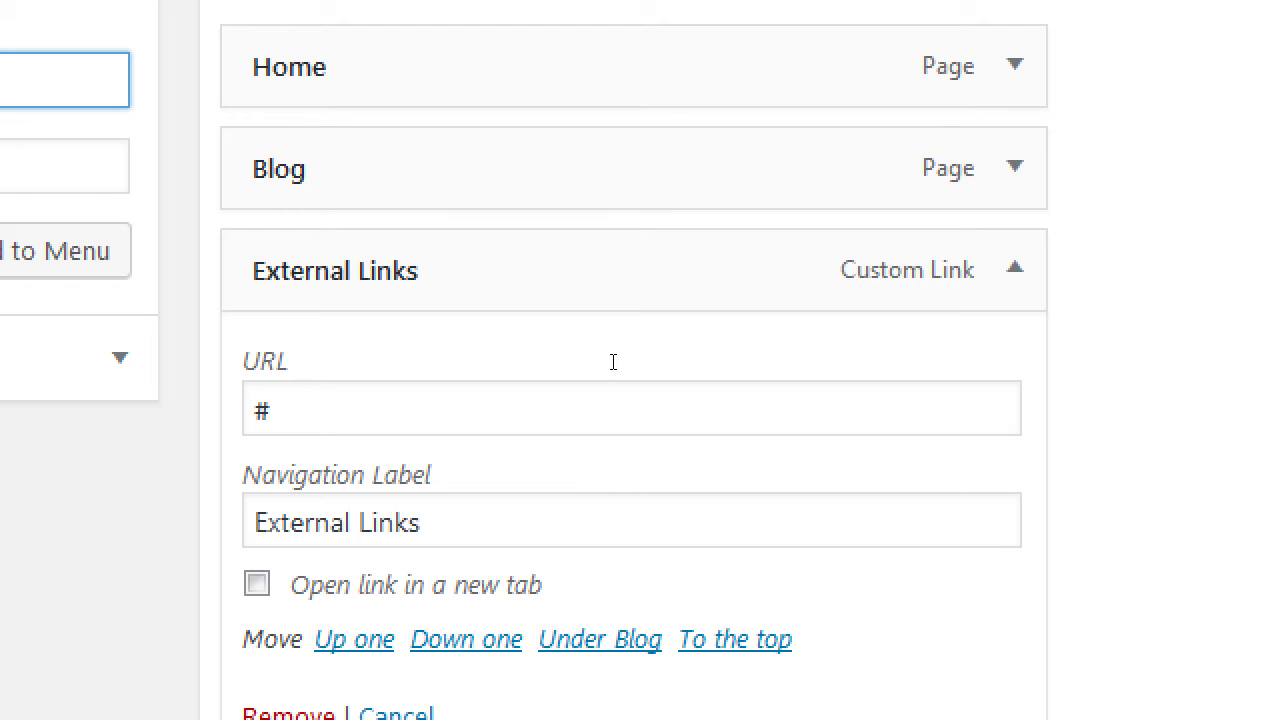
{"action": "left_click", "coordinate": [495, 362]}
{"action": "type", "text": "$"}
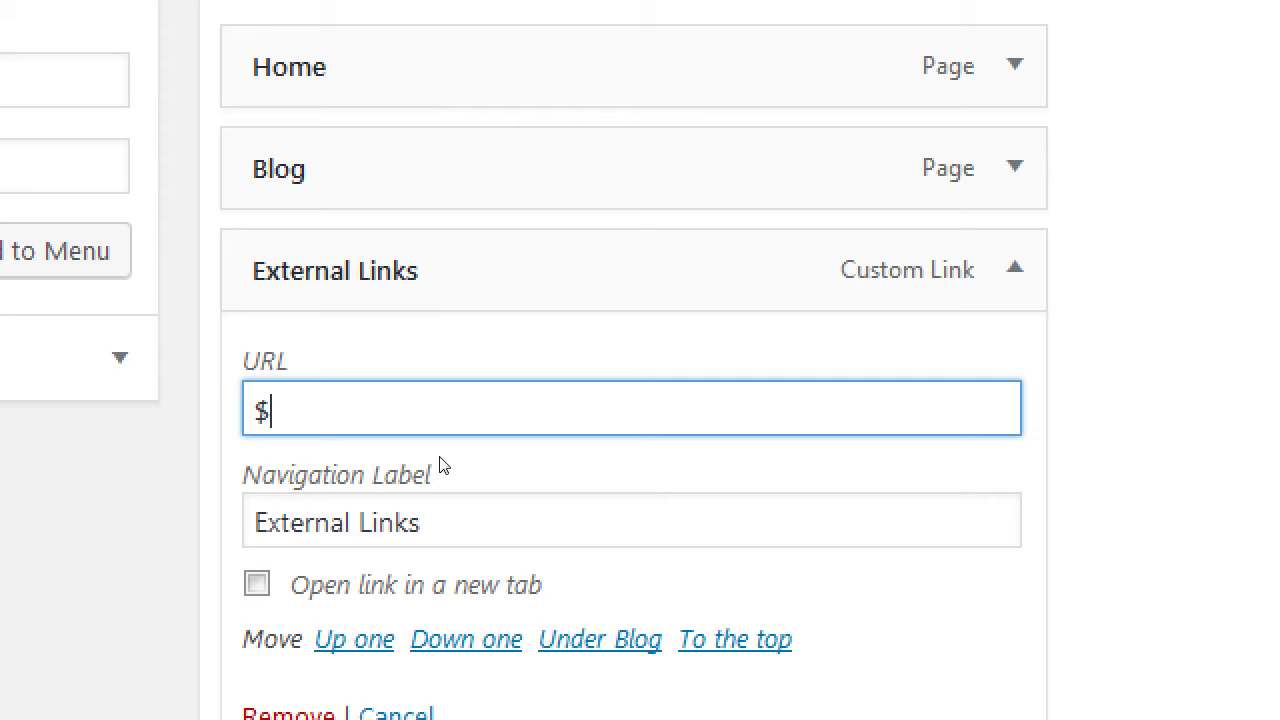
{"action": "key", "text": "BackSpace"}
{"action": "type", "text": "#"}
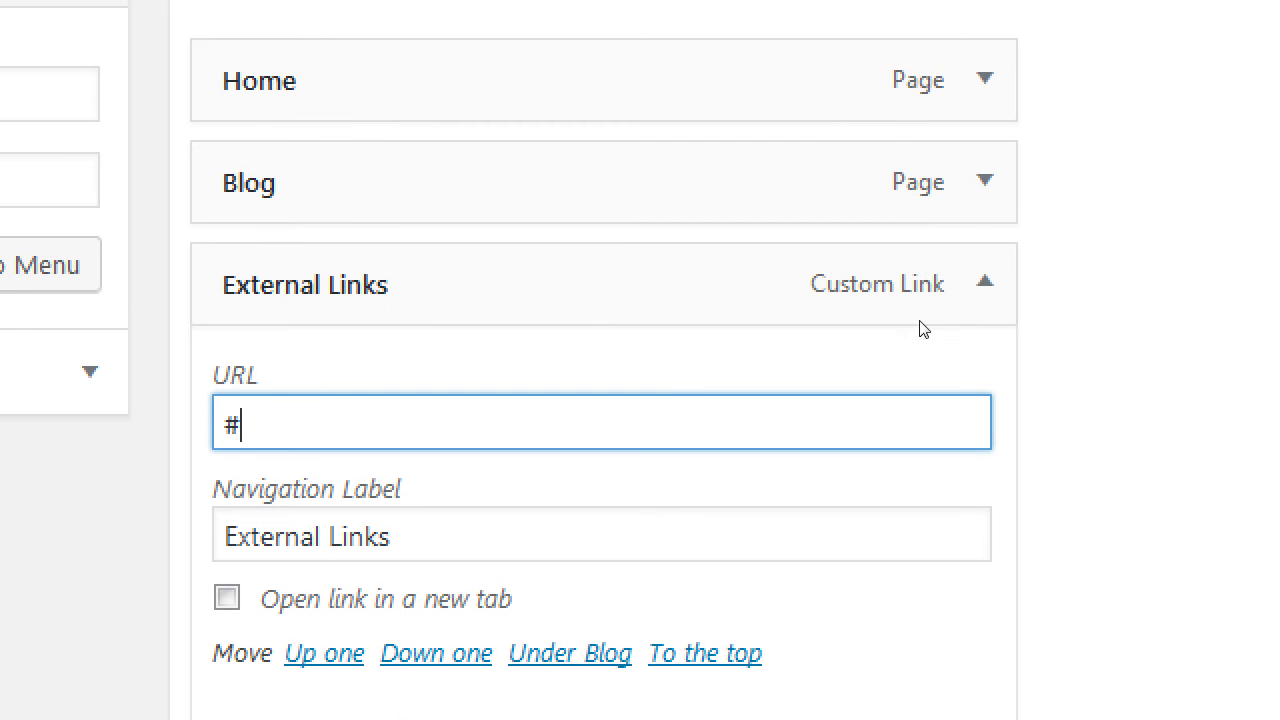
{"action": "left_click", "coordinate": [924, 295]}
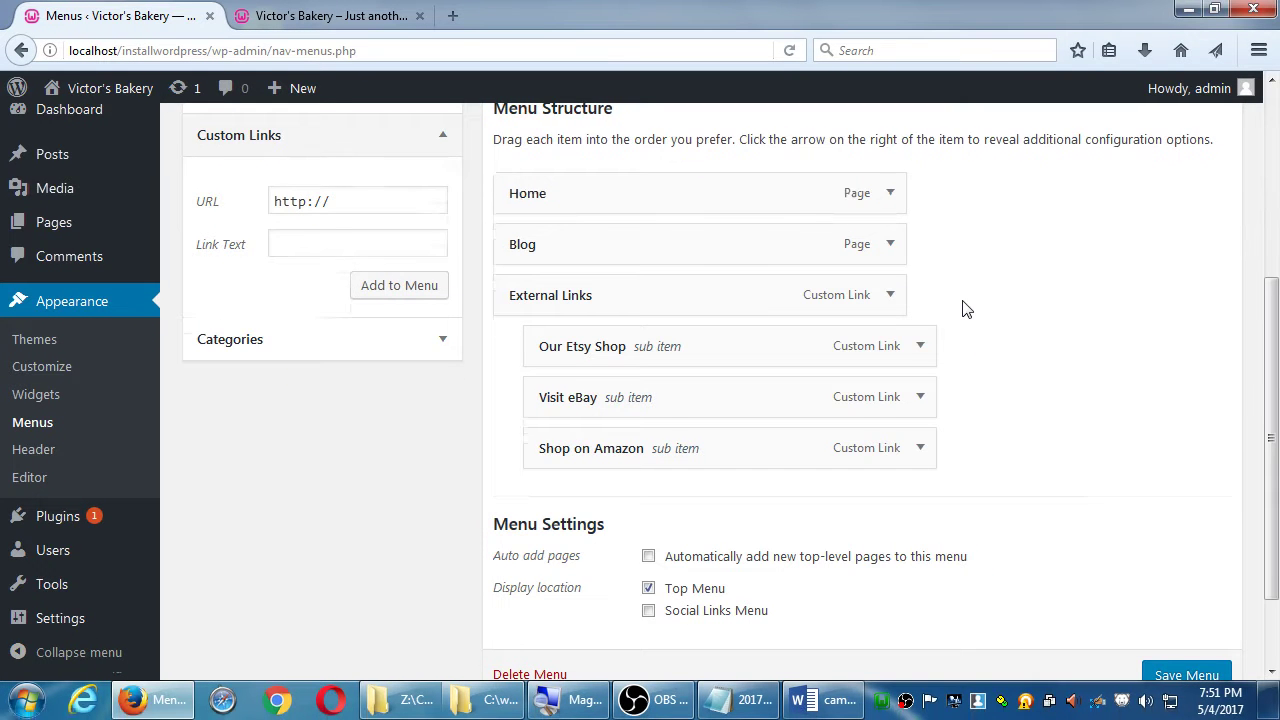
Save the Main menu and review its saved structure.
{"action": "scroll", "coordinate": [963, 309], "scroll_direction": "up", "scroll_amount": 3}
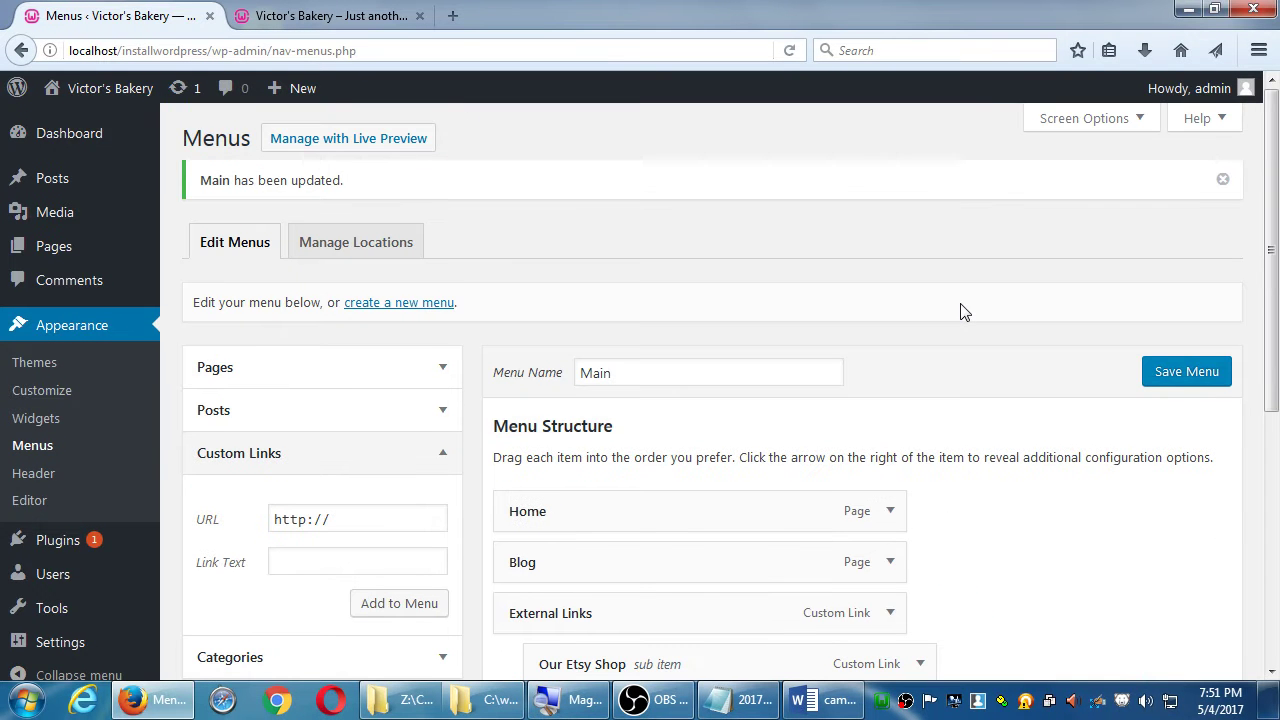
{"action": "left_click", "coordinate": [1172, 371]}
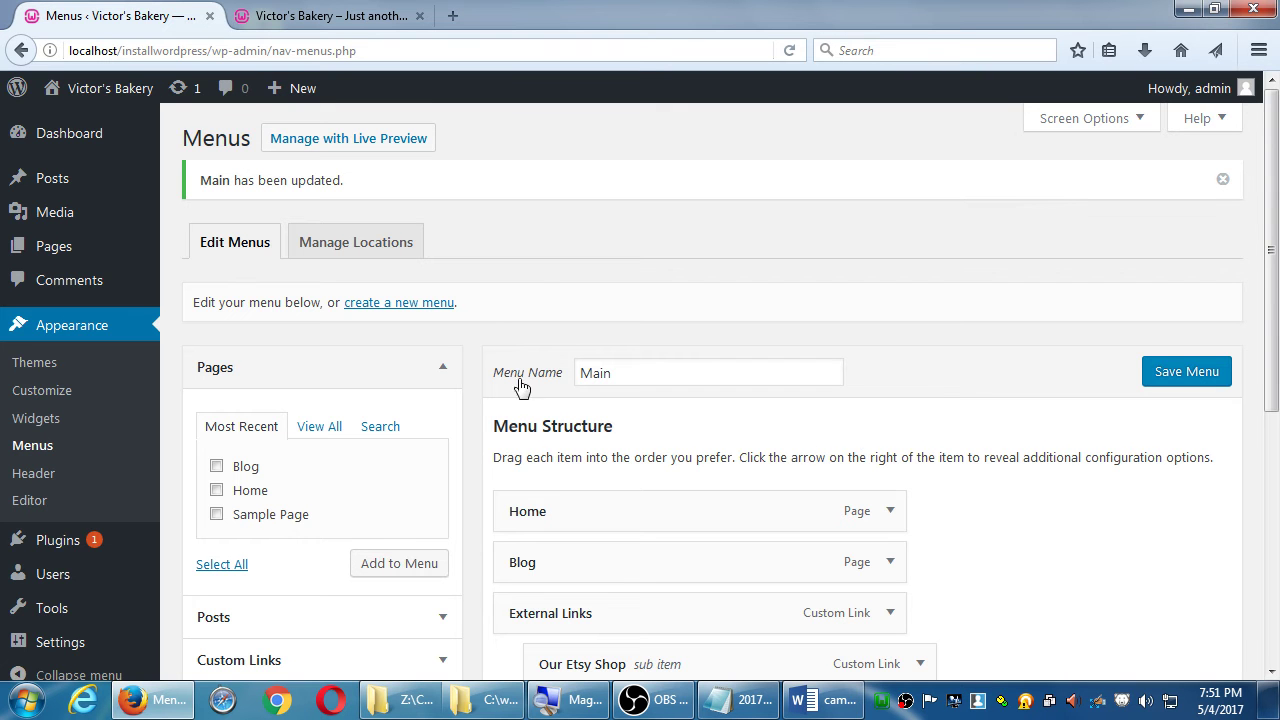
{"action": "scroll", "coordinate": [526, 271], "scroll_direction": "down", "scroll_amount": 5}
{"action": "scroll", "coordinate": [943, 311], "scroll_direction": "up", "scroll_amount": 3}
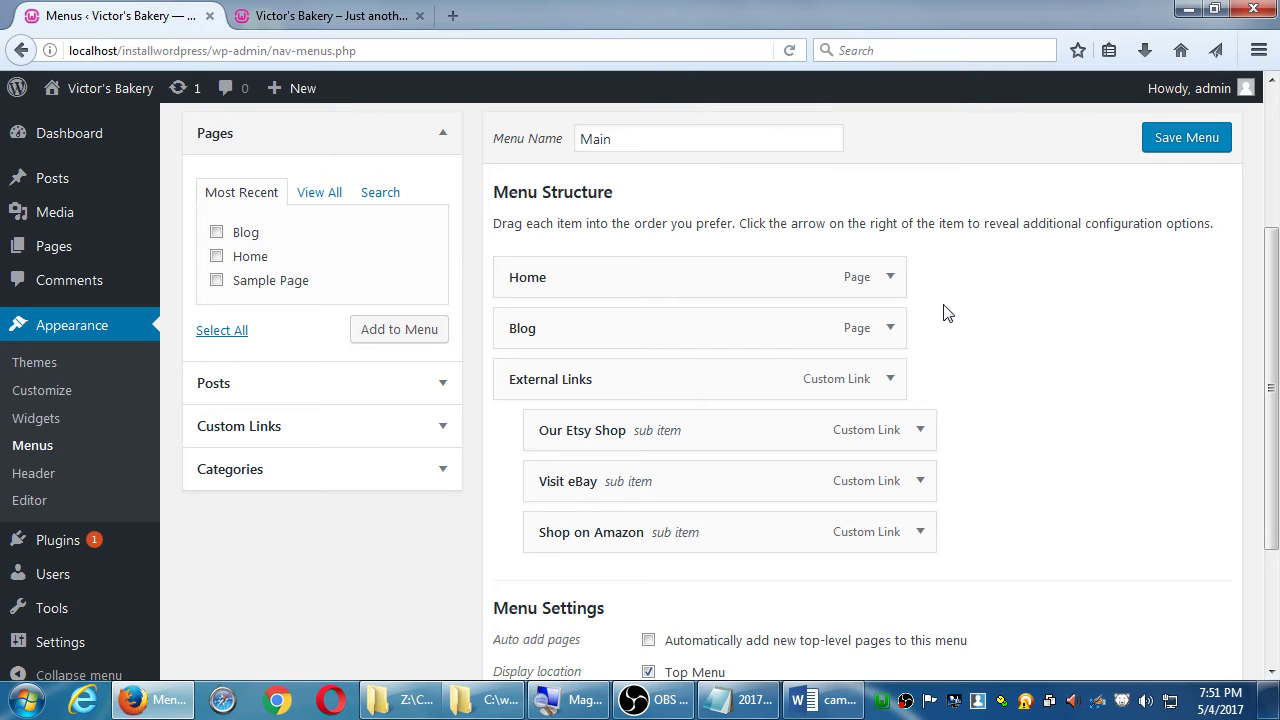
{"action": "scroll", "coordinate": [914, 289], "scroll_direction": "up", "scroll_amount": 4}
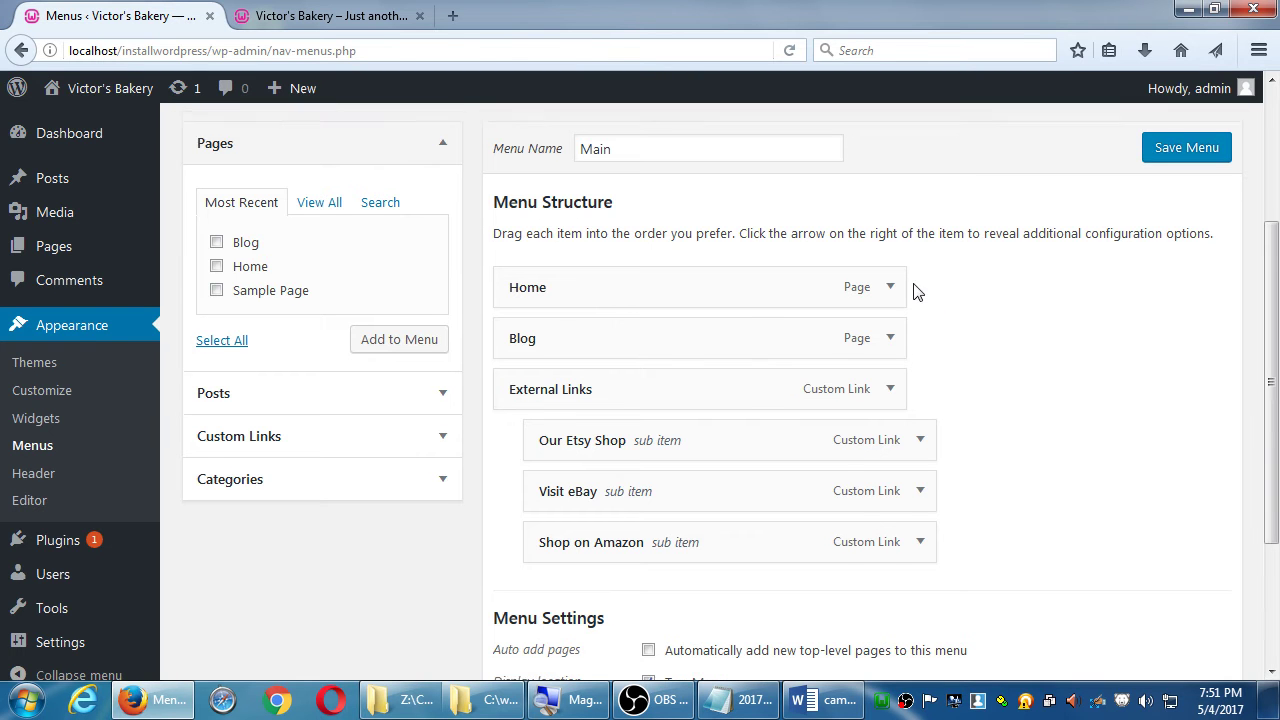
Open the live site in a new tab and view the External Links submenu.
{"action": "middle_click", "coordinate": [130, 88]}
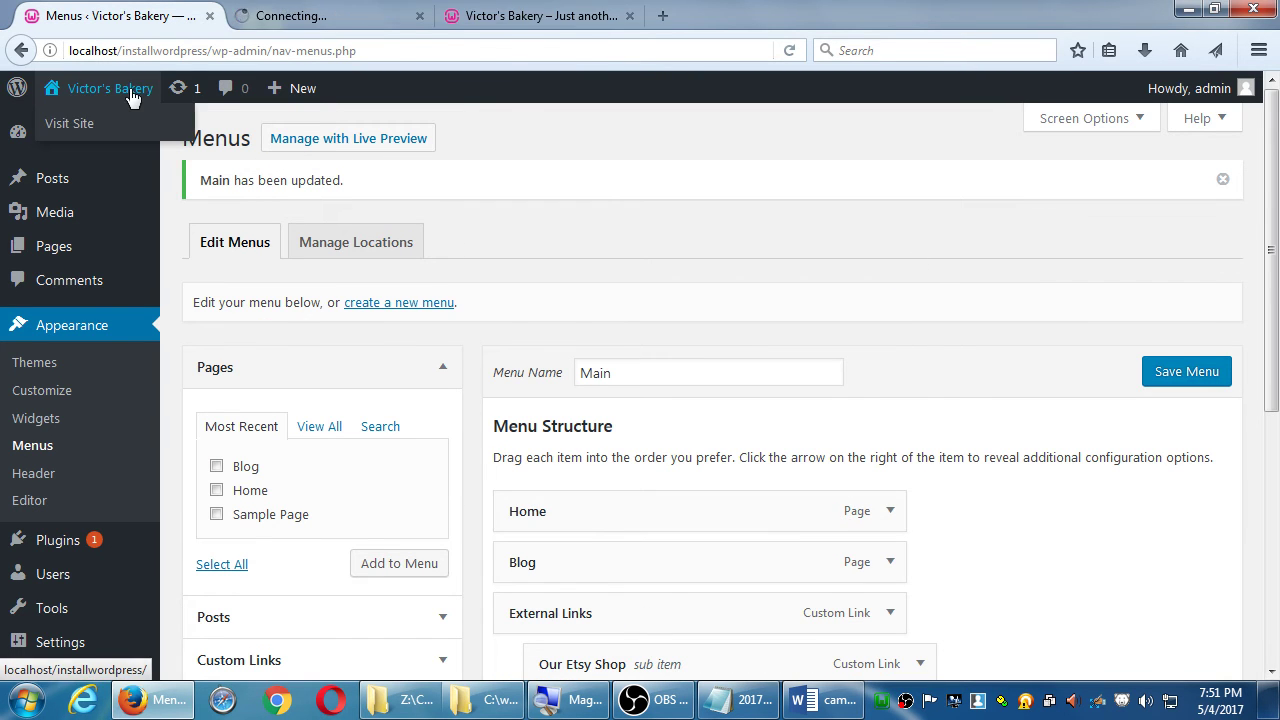
{"action": "left_click", "coordinate": [325, 15]}
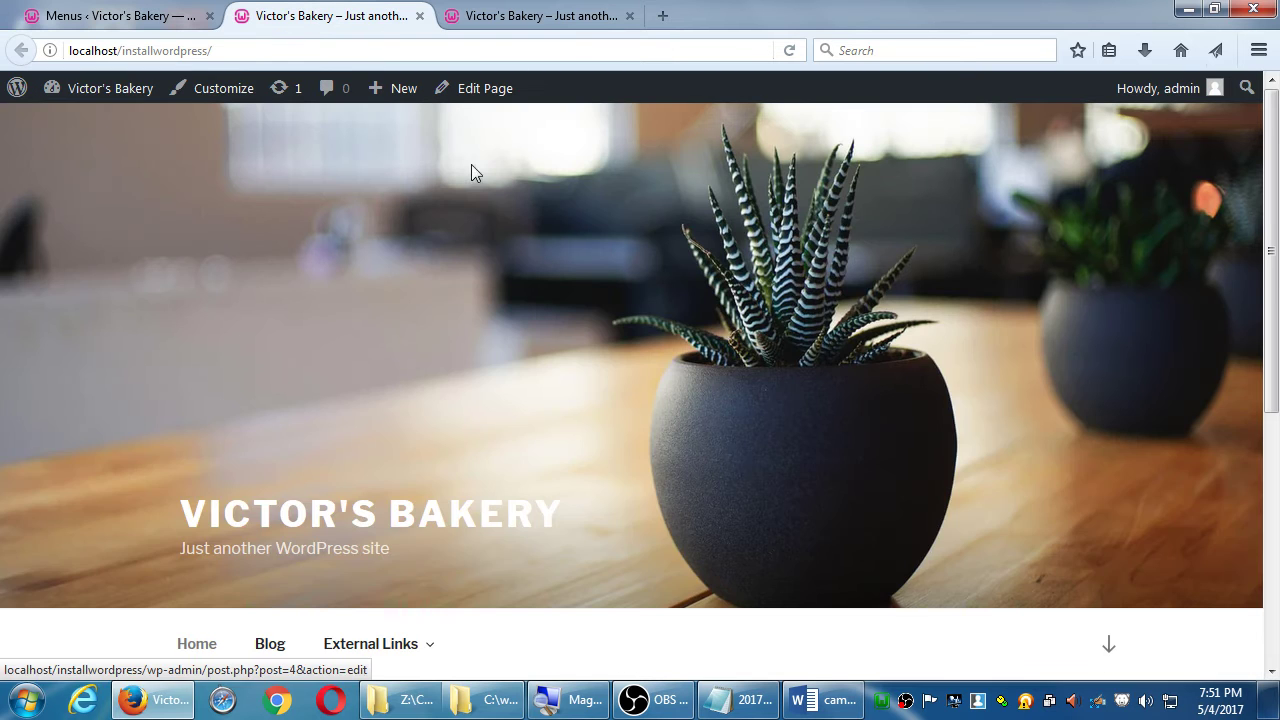
{"action": "scroll", "coordinate": [565, 283], "scroll_direction": "down", "scroll_amount": 3}
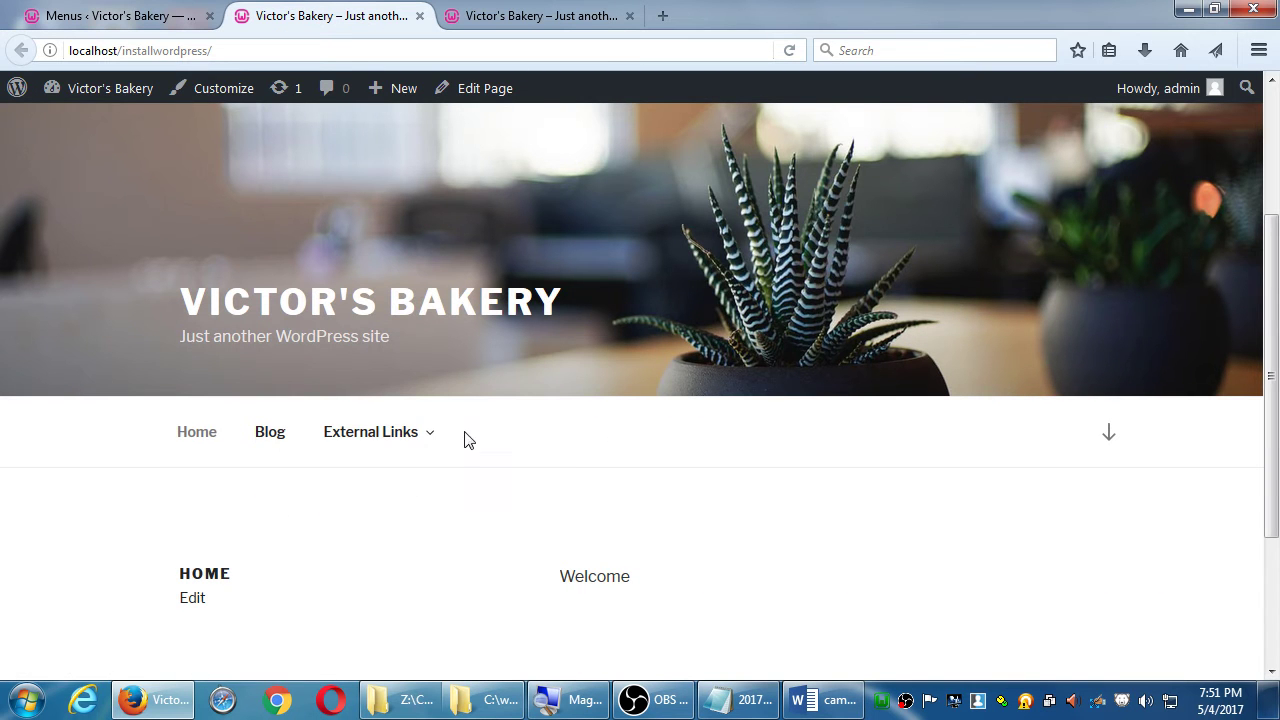
{"action": "mouse_move", "coordinate": [434, 434]}
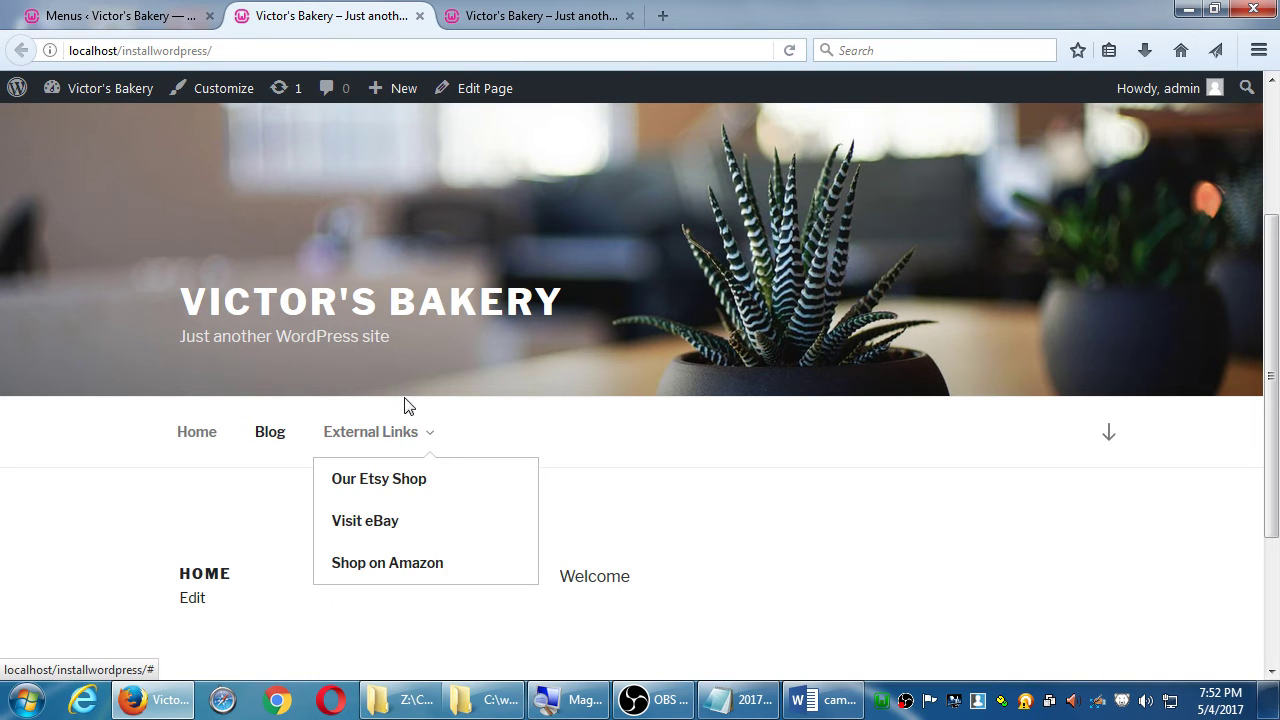
Back in the menu editor, nest Our Etsy Shop and Visit eBay under Home and save the menu.
{"action": "left_click", "coordinate": [147, 22]}
{"action": "scroll", "coordinate": [617, 400], "scroll_direction": "down", "scroll_amount": 5}
{"action": "scroll", "coordinate": [951, 434], "scroll_direction": "down", "scroll_amount": 2}
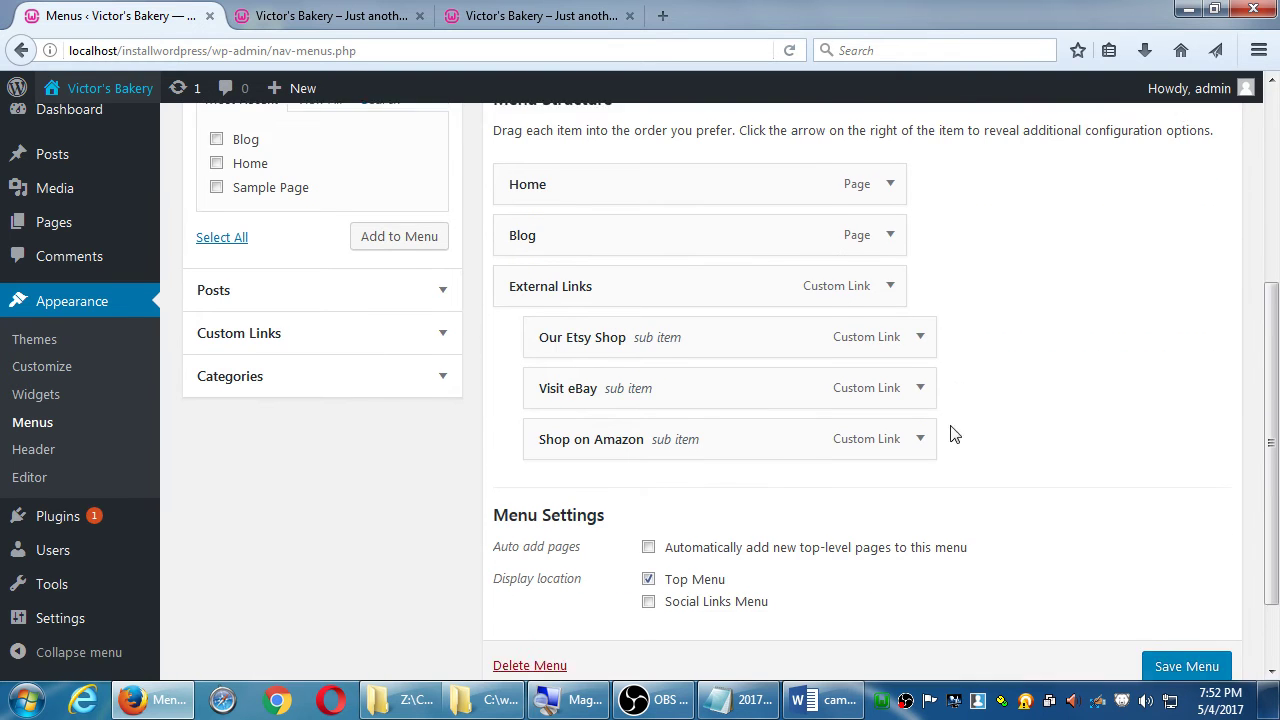
{"action": "scroll", "coordinate": [975, 320], "scroll_direction": "up", "scroll_amount": 1}
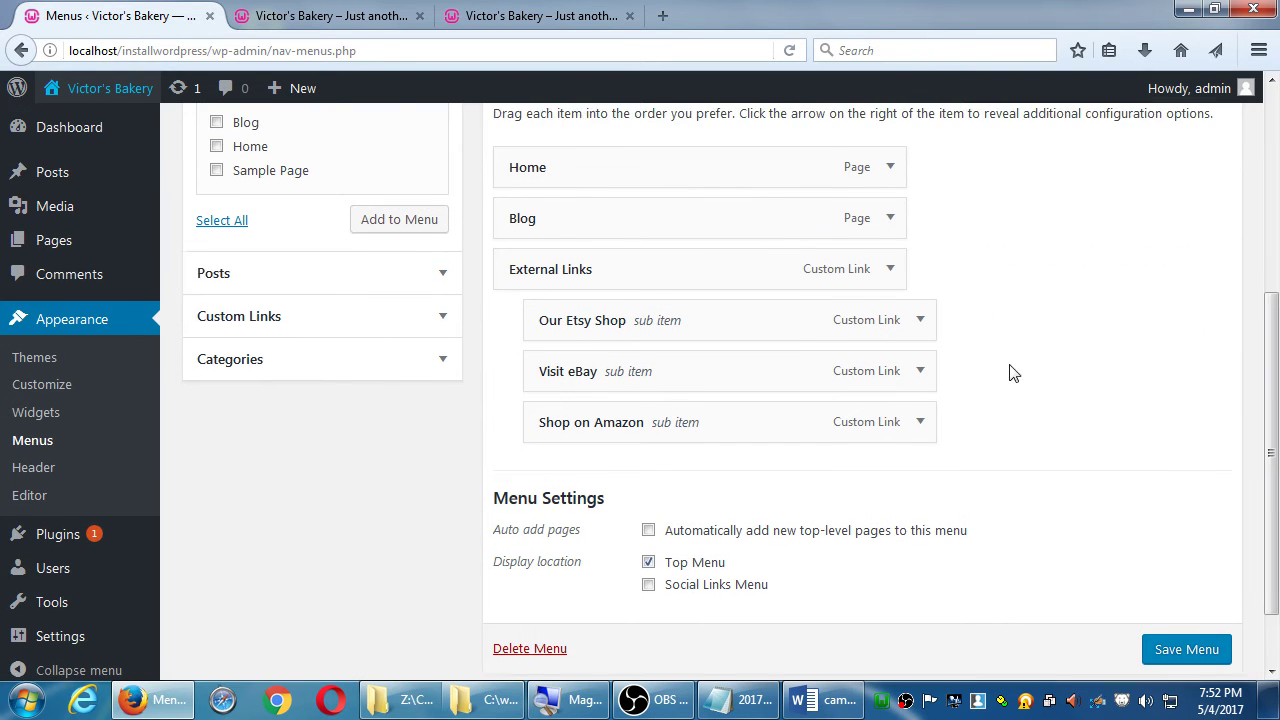
{"action": "left_click_drag", "start_coordinate": [653, 370], "coordinate": [670, 254]}
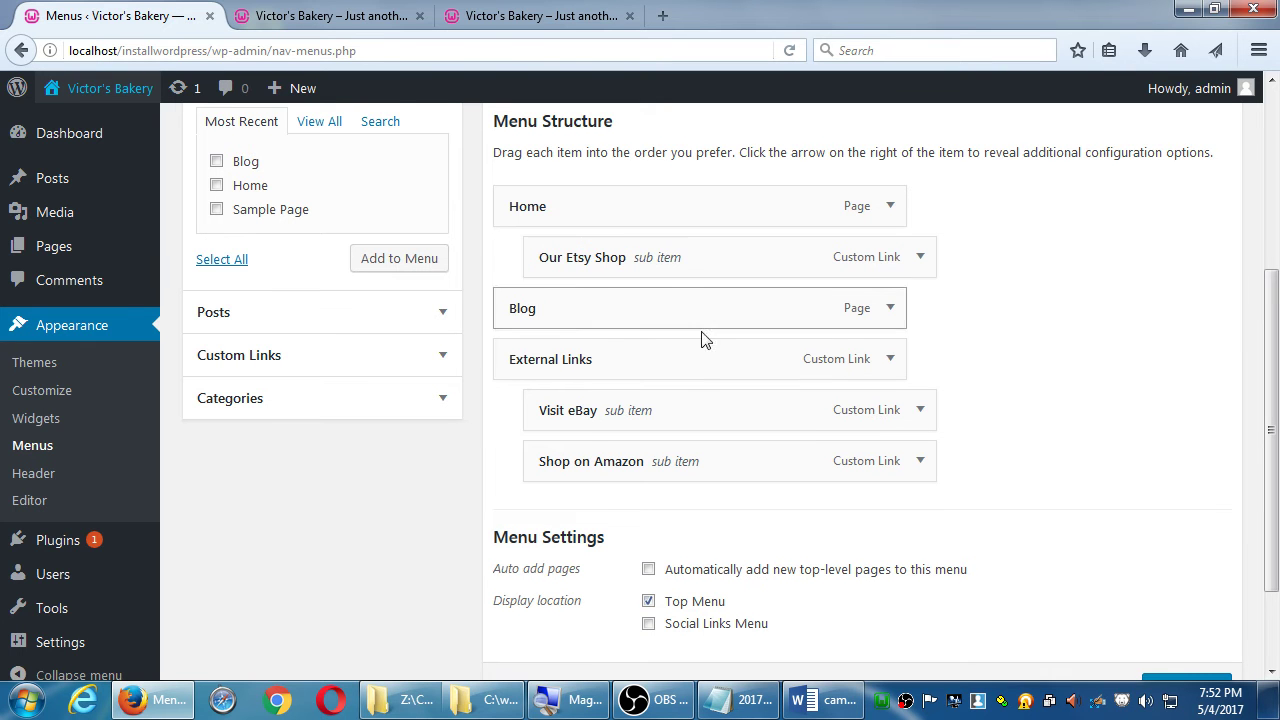
{"action": "left_click_drag", "start_coordinate": [663, 391], "coordinate": [680, 300]}
{"action": "scroll", "coordinate": [823, 363], "scroll_direction": "up", "scroll_amount": 3}
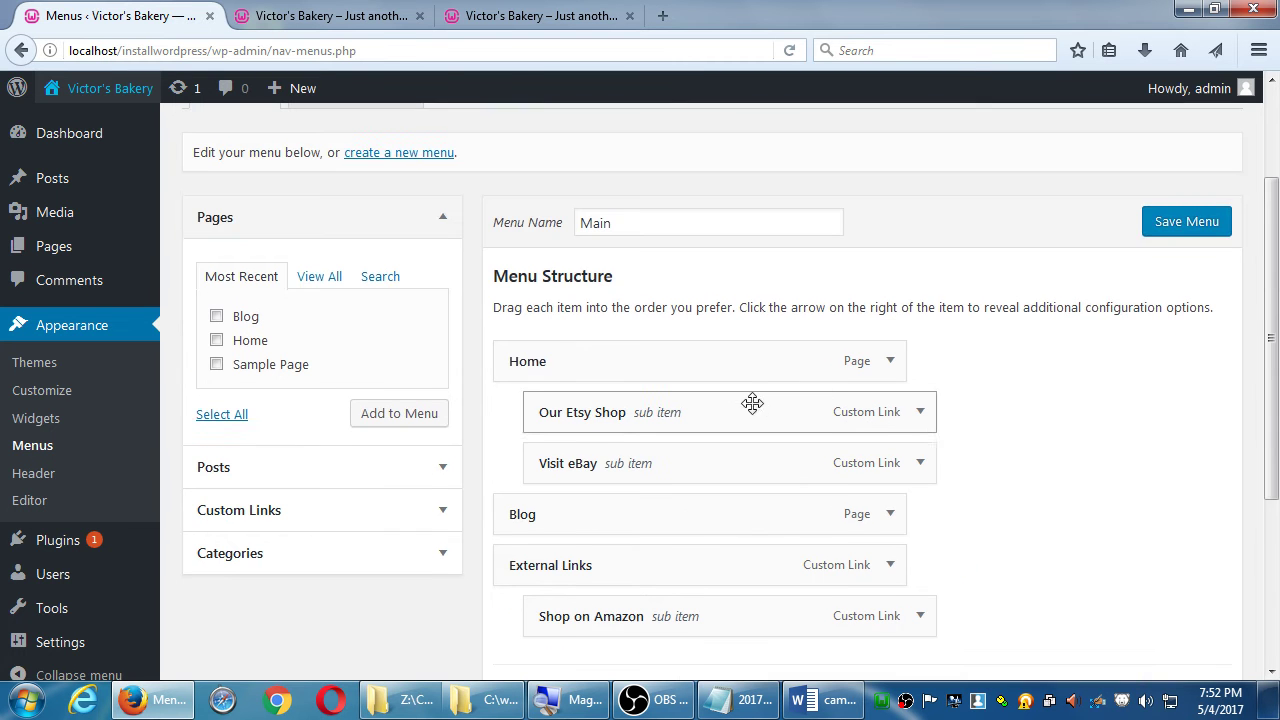
{"action": "left_click", "coordinate": [1172, 238]}
Reload the live site and view the submenu under Home.
{"action": "left_click", "coordinate": [341, 20]}
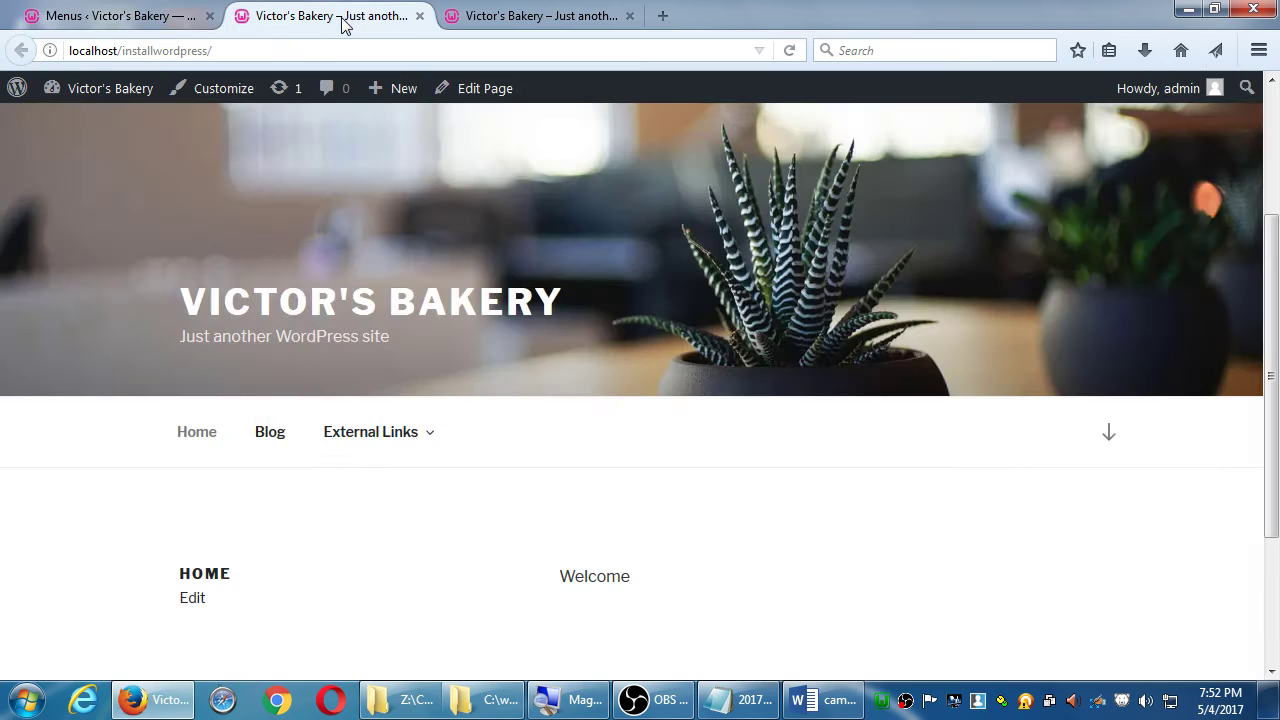
{"action": "key", "text": "F5"}
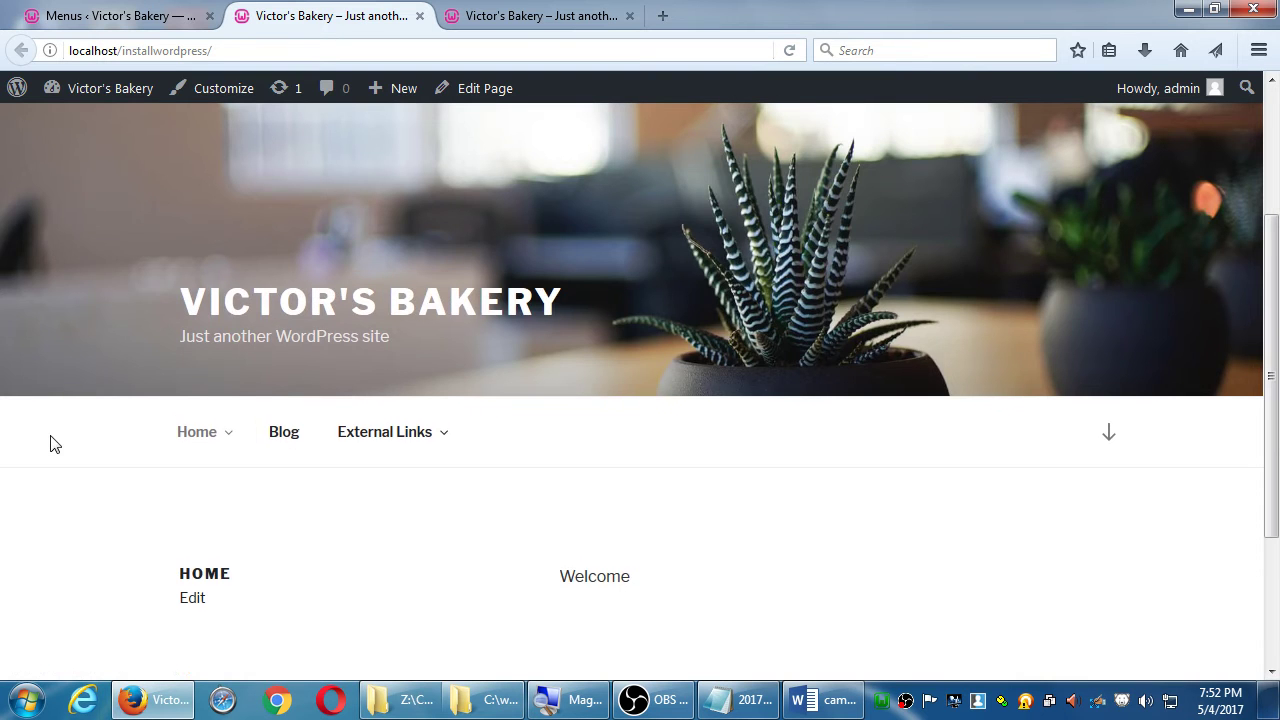
{"action": "scroll", "coordinate": [45, 444], "scroll_direction": "down", "scroll_amount": 3}
{"action": "mouse_move", "coordinate": [200, 265]}
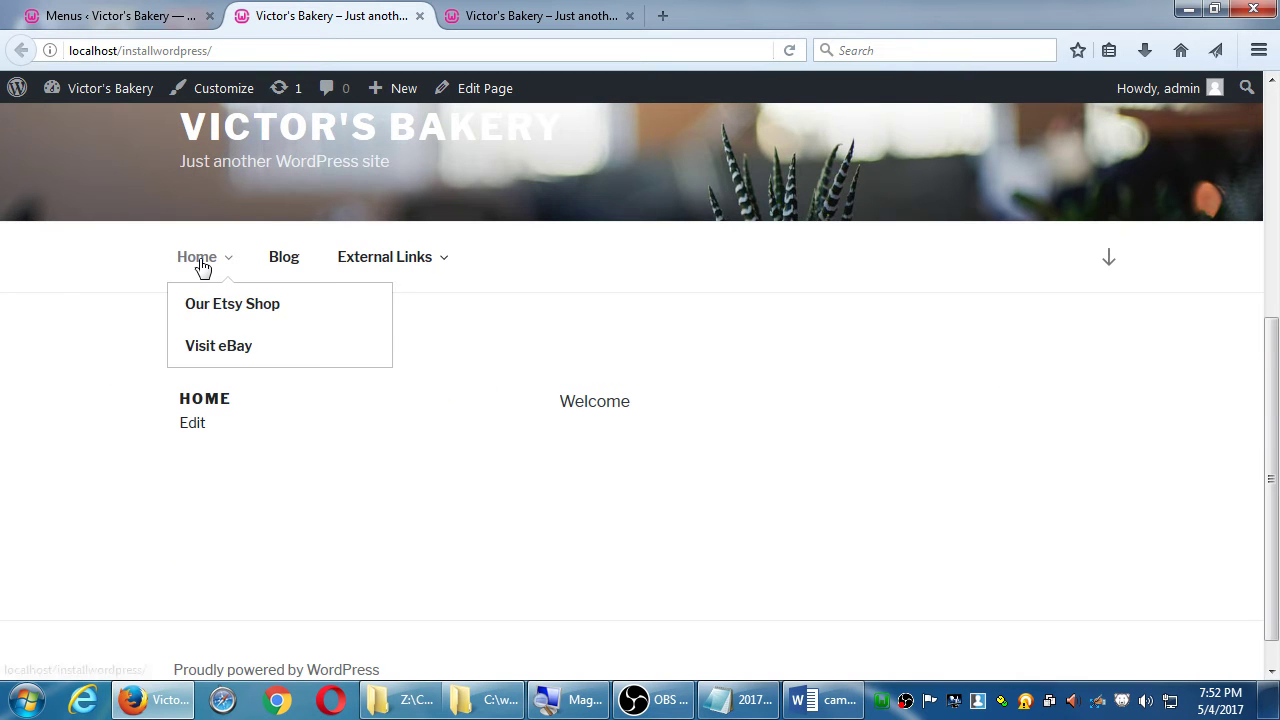
Test the Blog, Home and External Links items in the live site's navigation.
{"action": "left_click", "coordinate": [282, 266]}
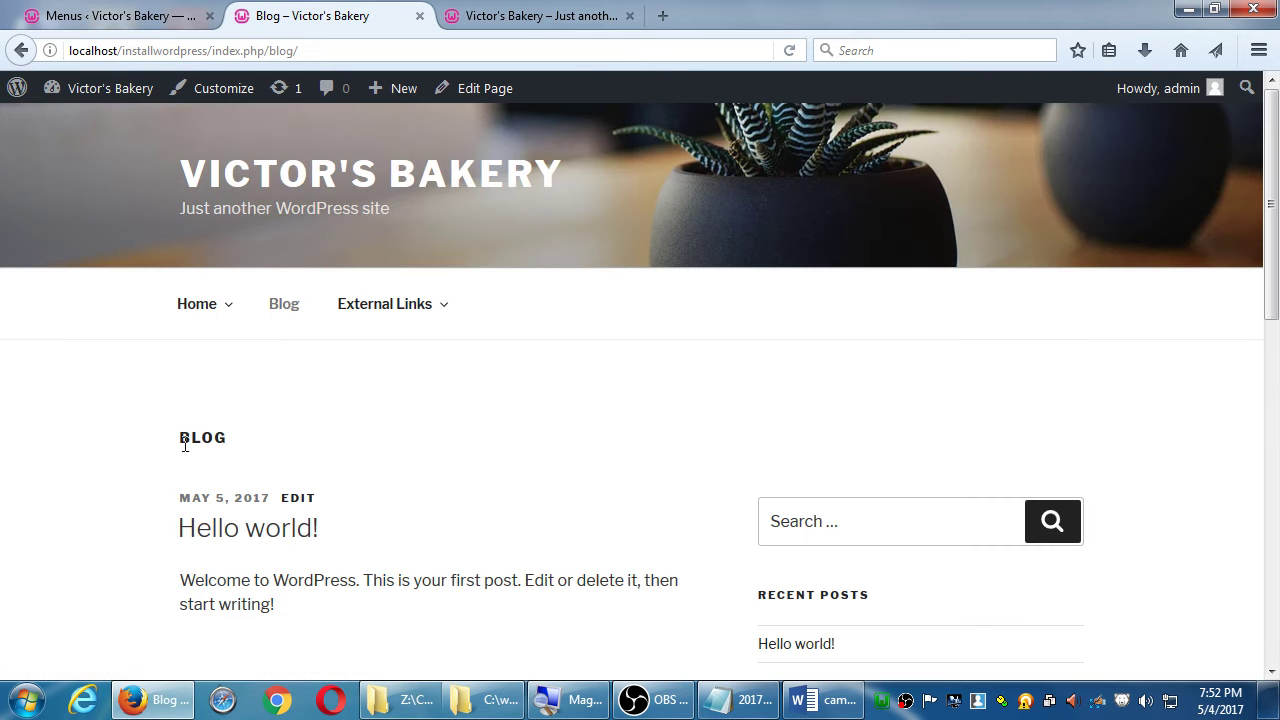
{"action": "left_click", "coordinate": [184, 312]}
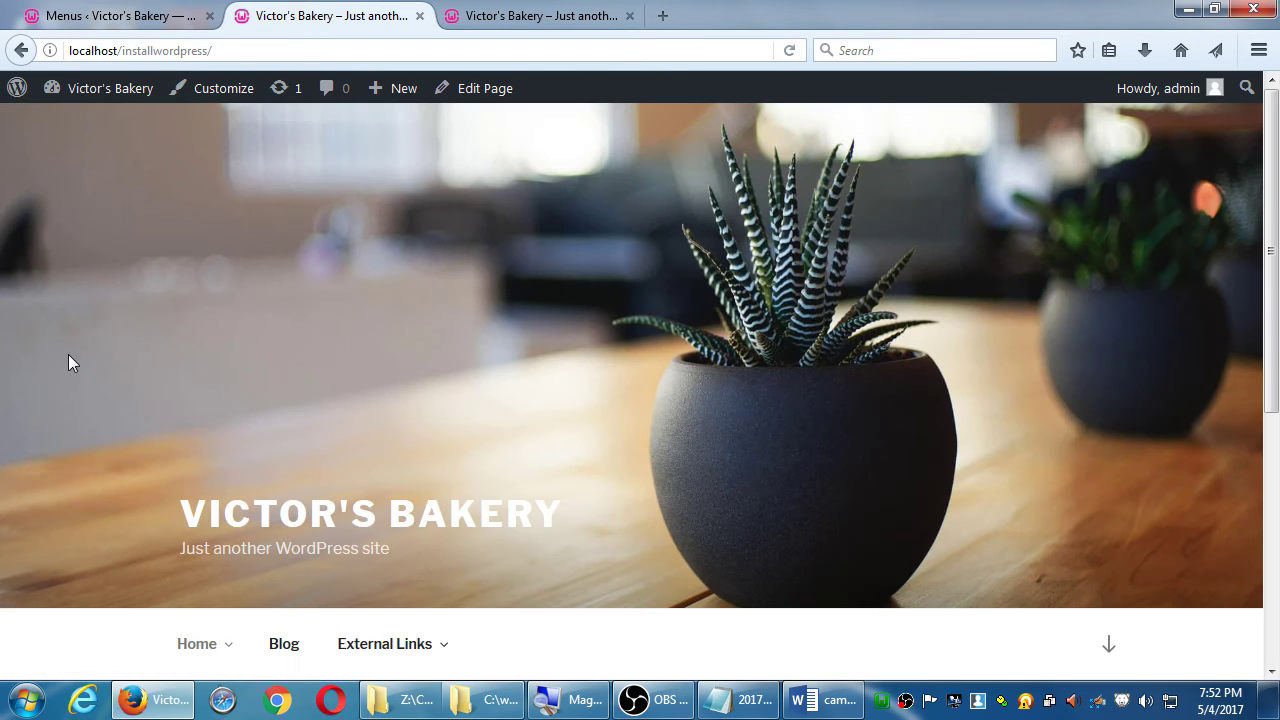
{"action": "scroll", "coordinate": [37, 385], "scroll_direction": "down", "scroll_amount": 3}
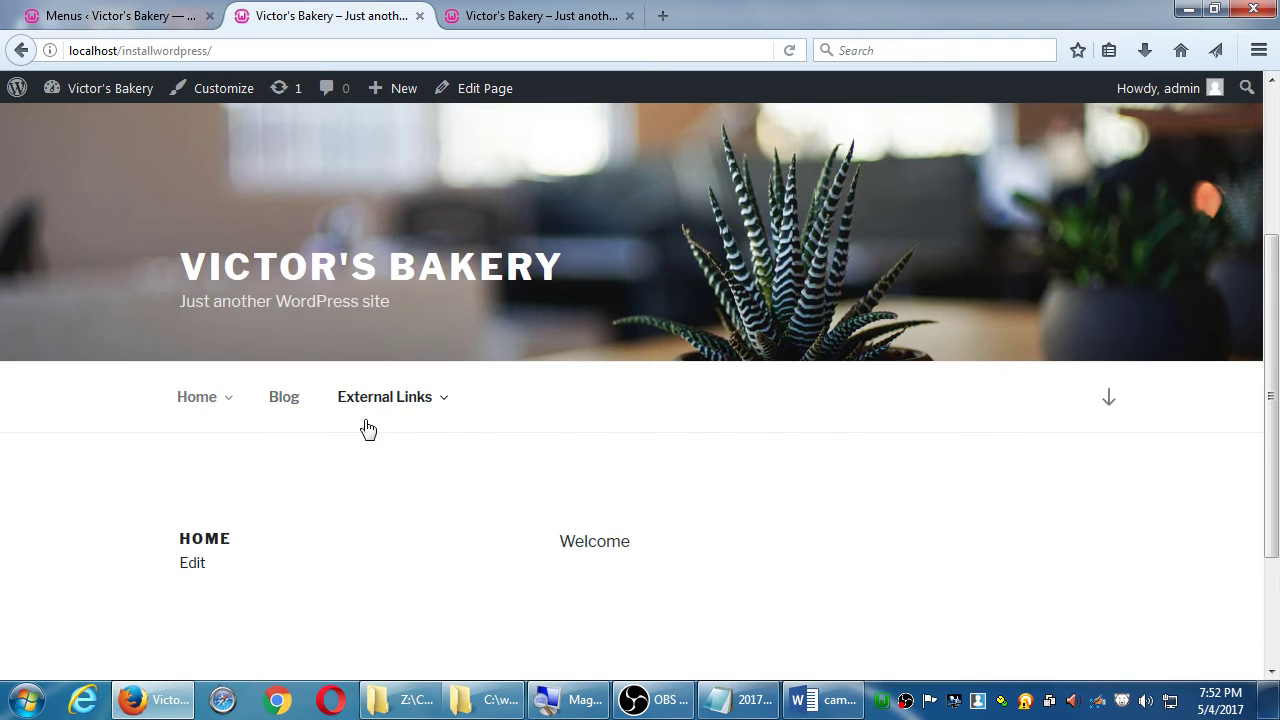
{"action": "left_click", "coordinate": [401, 397]}
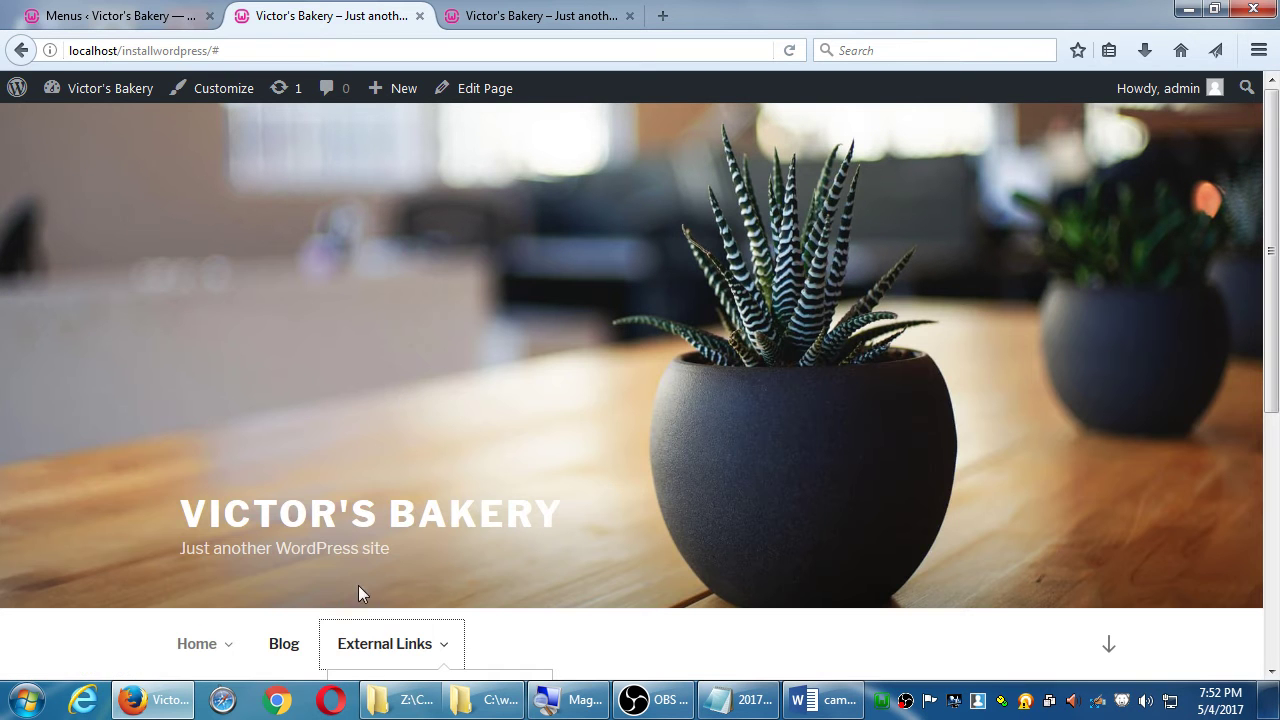
{"action": "scroll", "coordinate": [403, 645], "scroll_direction": "down", "scroll_amount": 3}
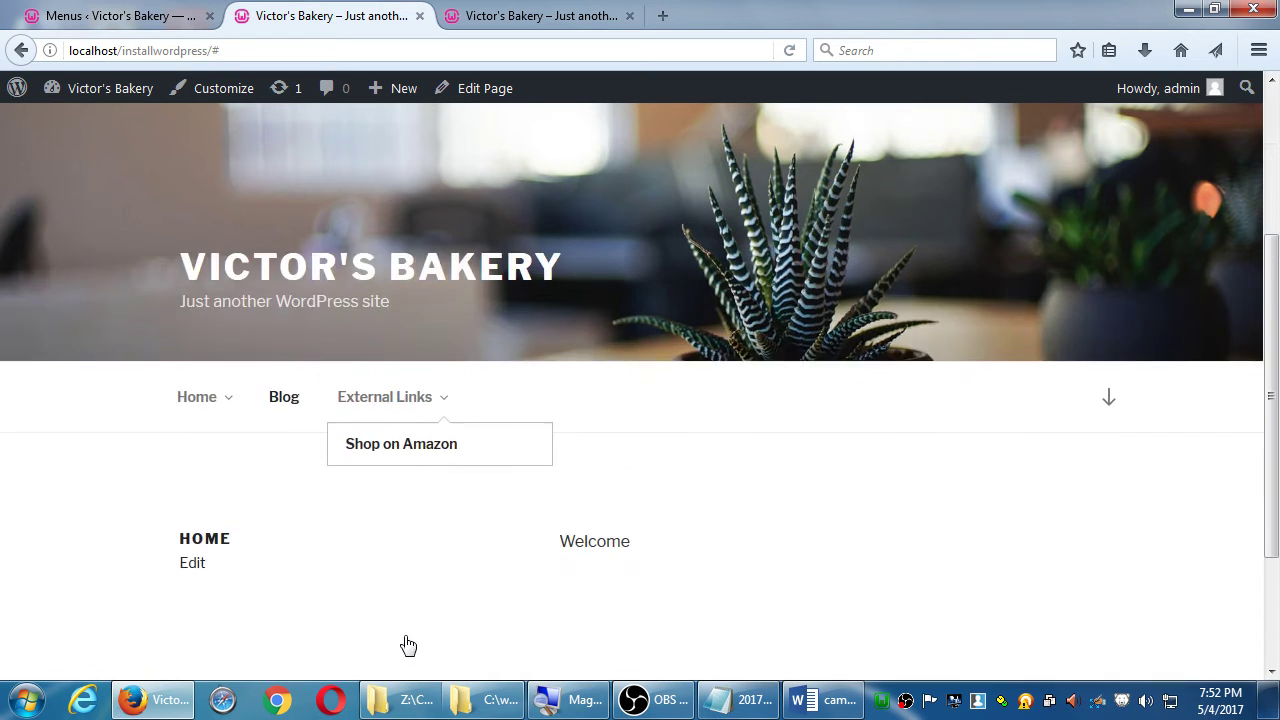
Back in the menu editor, move Our Etsy Shop and Visit eBay from Home to sub items under External Links and save the menu.
{"action": "left_click", "coordinate": [150, 15]}
{"action": "scroll", "coordinate": [683, 454], "scroll_direction": "down", "scroll_amount": 3}
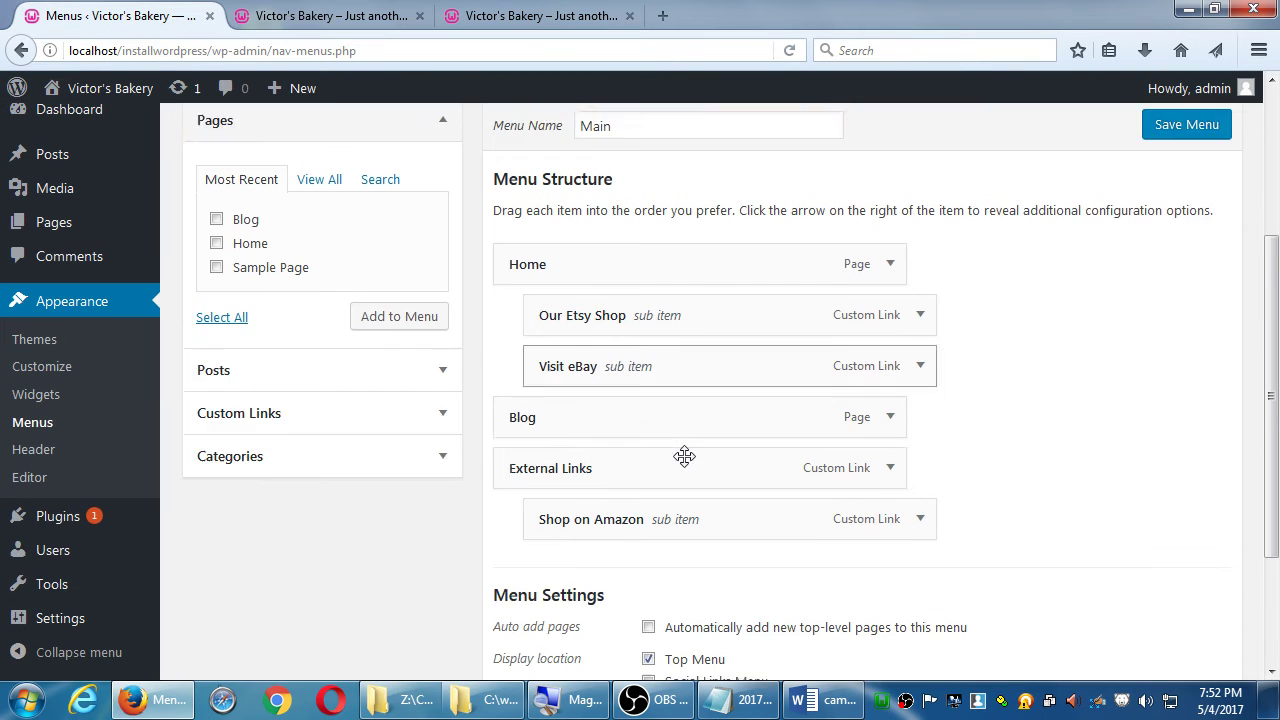
{"action": "left_click_drag", "start_coordinate": [645, 290], "coordinate": [671, 440]}
{"action": "left_click_drag", "start_coordinate": [620, 287], "coordinate": [634, 397]}
{"action": "scroll", "coordinate": [1085, 330], "scroll_direction": "up", "scroll_amount": 1}
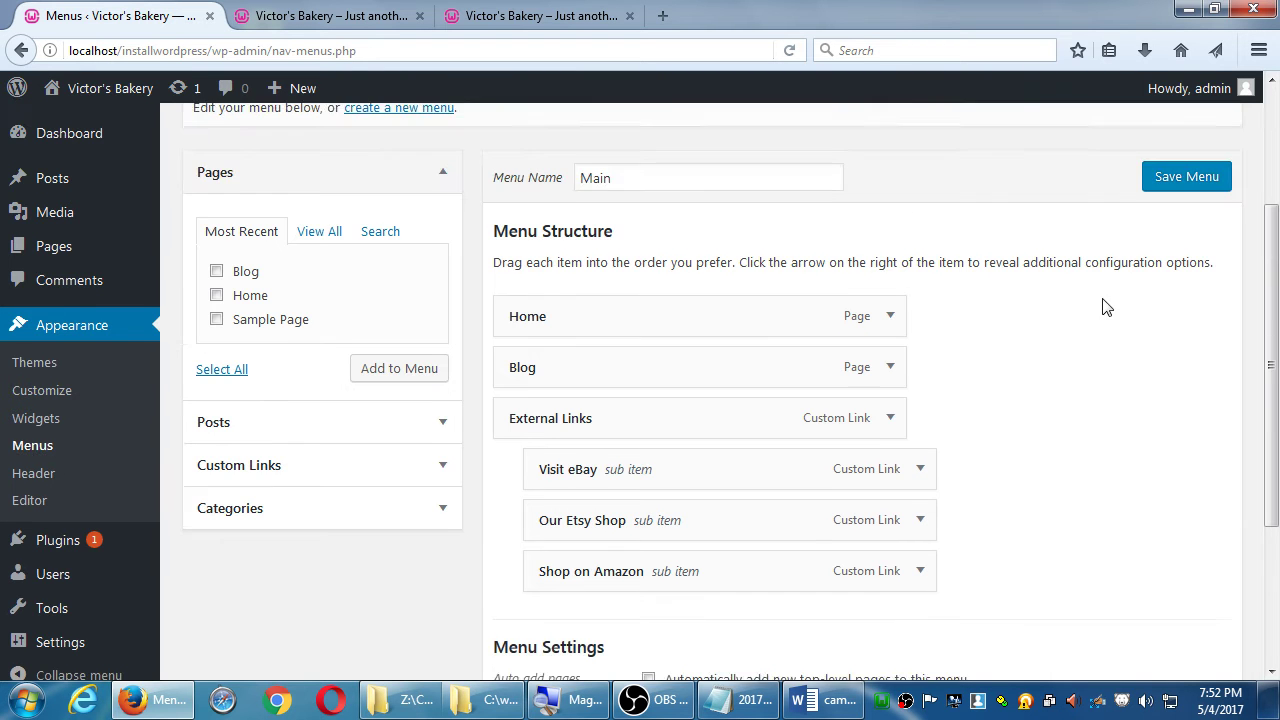
{"action": "left_click", "coordinate": [1165, 190]}
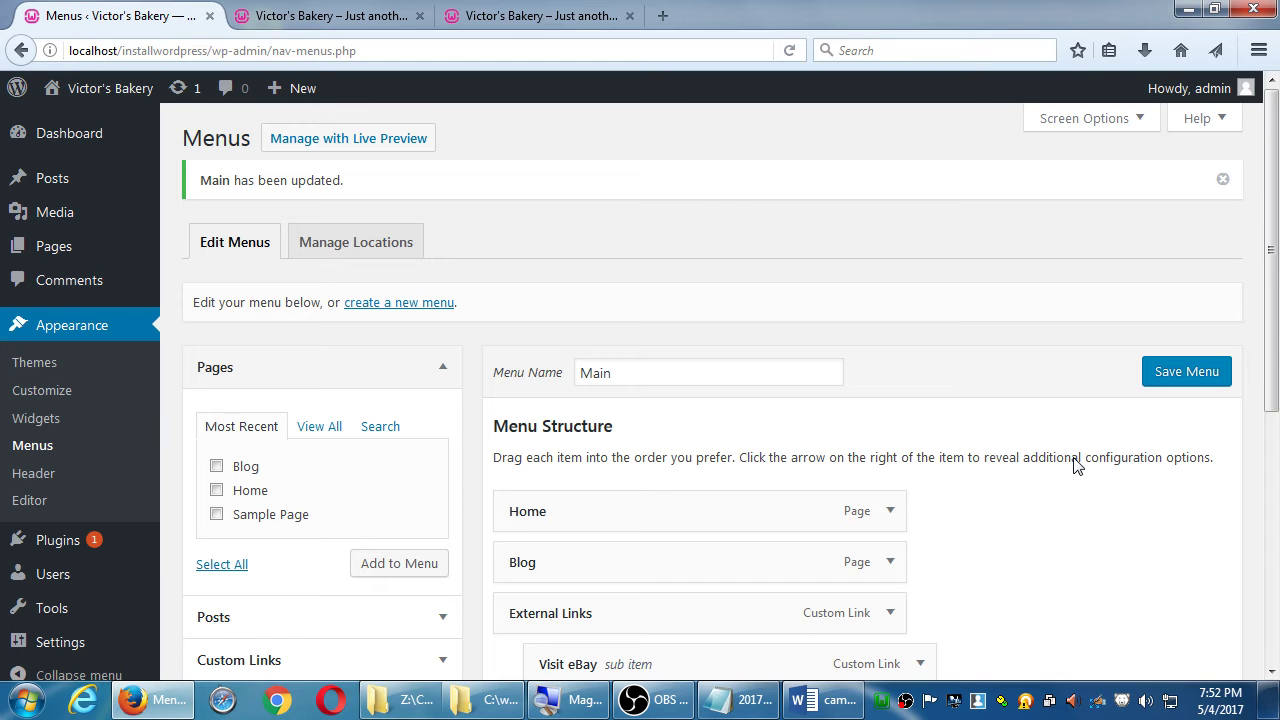
Review the Custom Links form and the URL setting of the External Links menu item.
{"action": "scroll", "coordinate": [1077, 466], "scroll_direction": "down", "scroll_amount": 2}
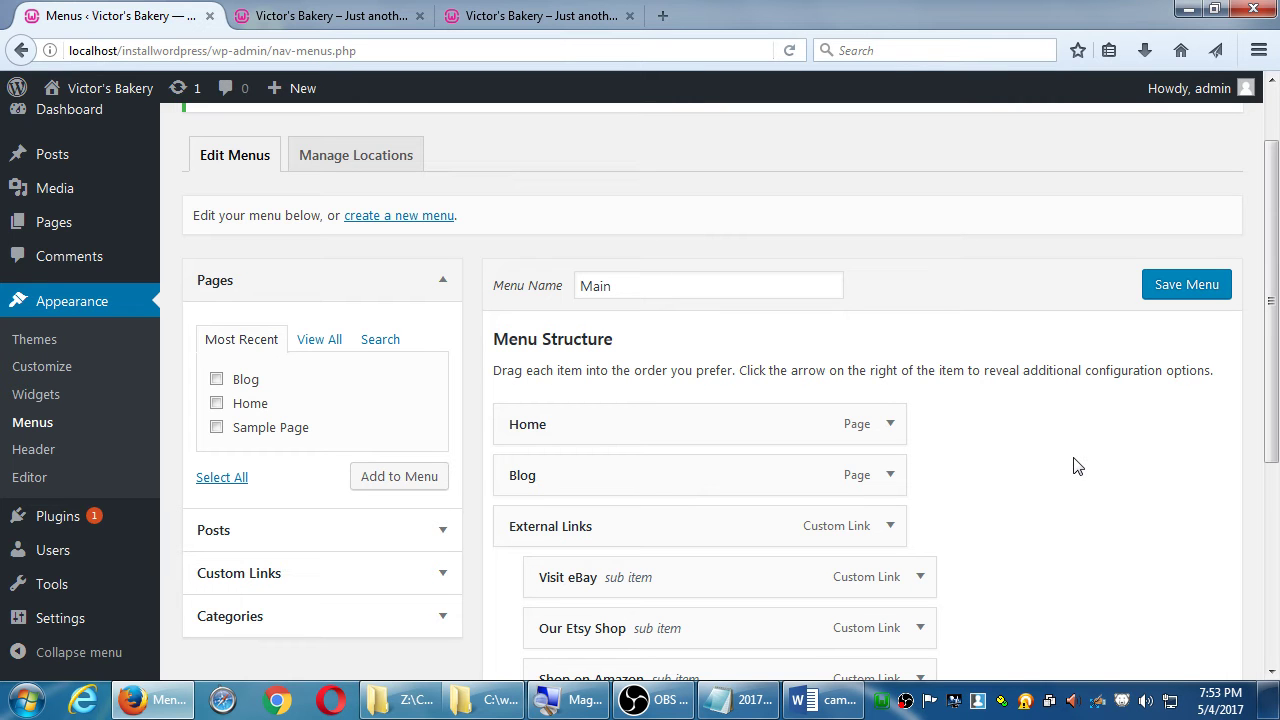
{"action": "left_click", "coordinate": [355, 288]}
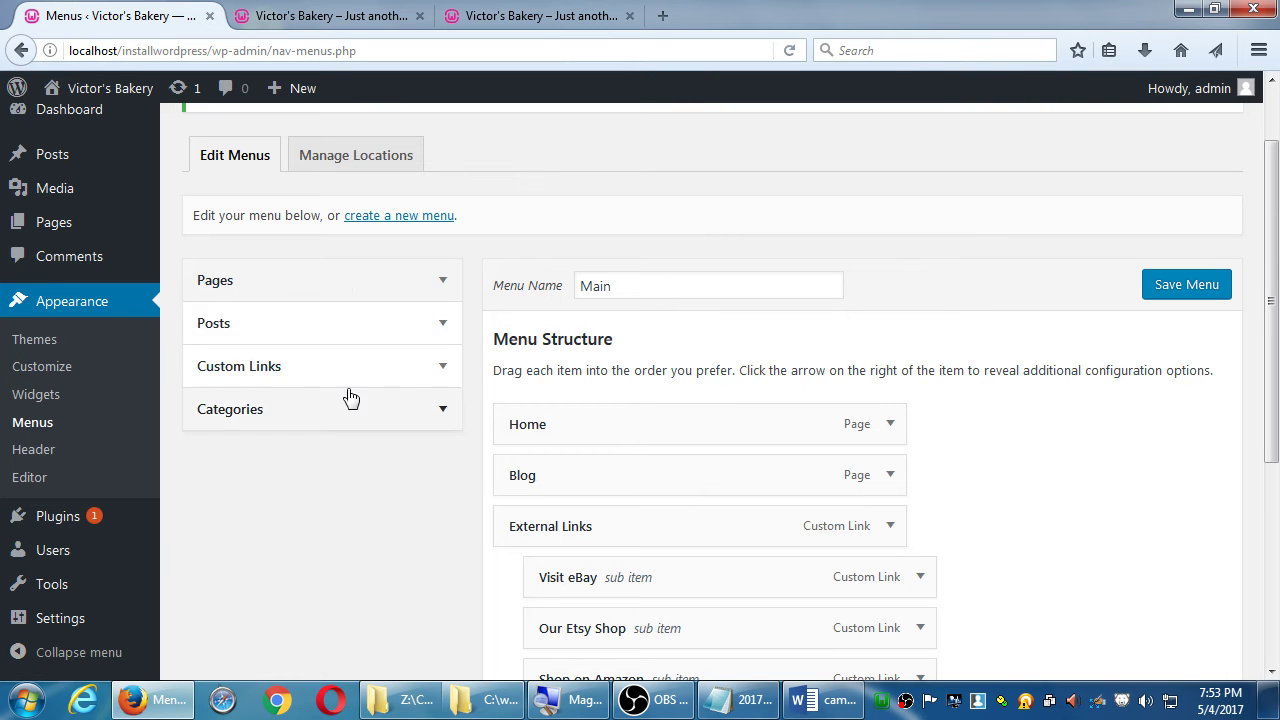
{"action": "left_click", "coordinate": [338, 372]}
{"action": "scroll", "coordinate": [697, 429], "scroll_direction": "down", "scroll_amount": 3}
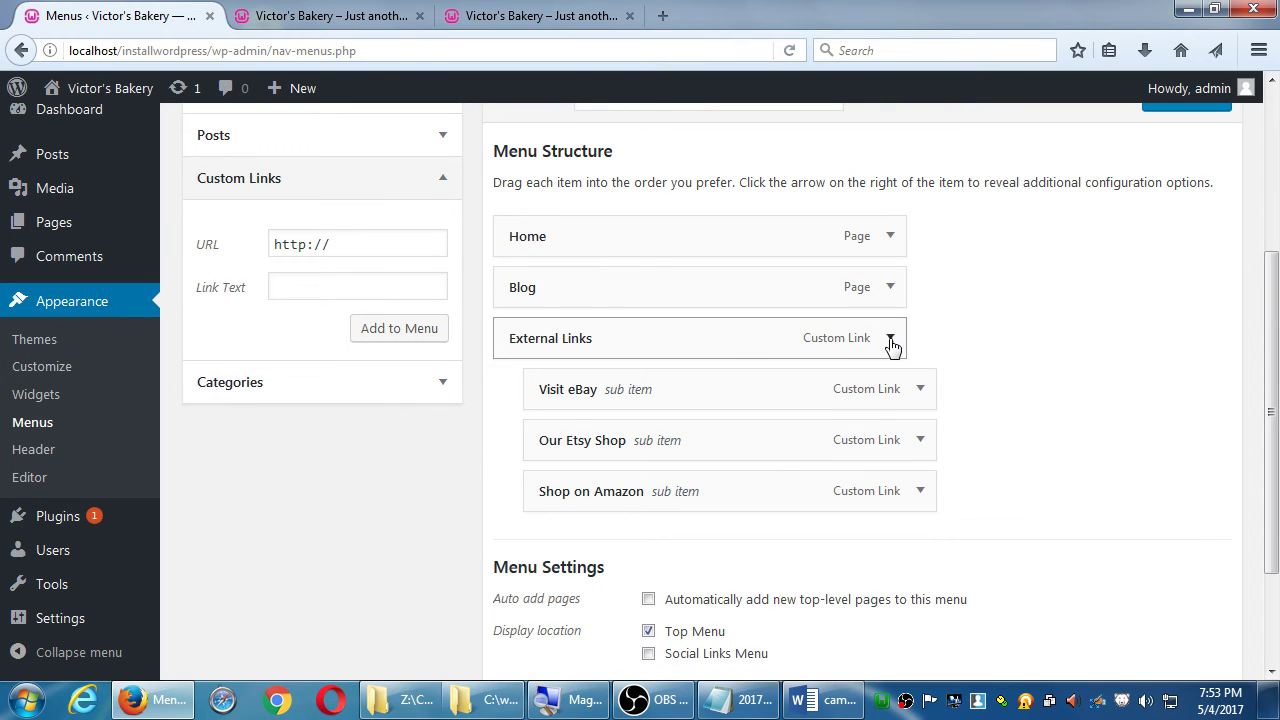
{"action": "left_click", "coordinate": [891, 340]}
{"action": "left_click_drag", "start_coordinate": [528, 408], "coordinate": [454, 408]}
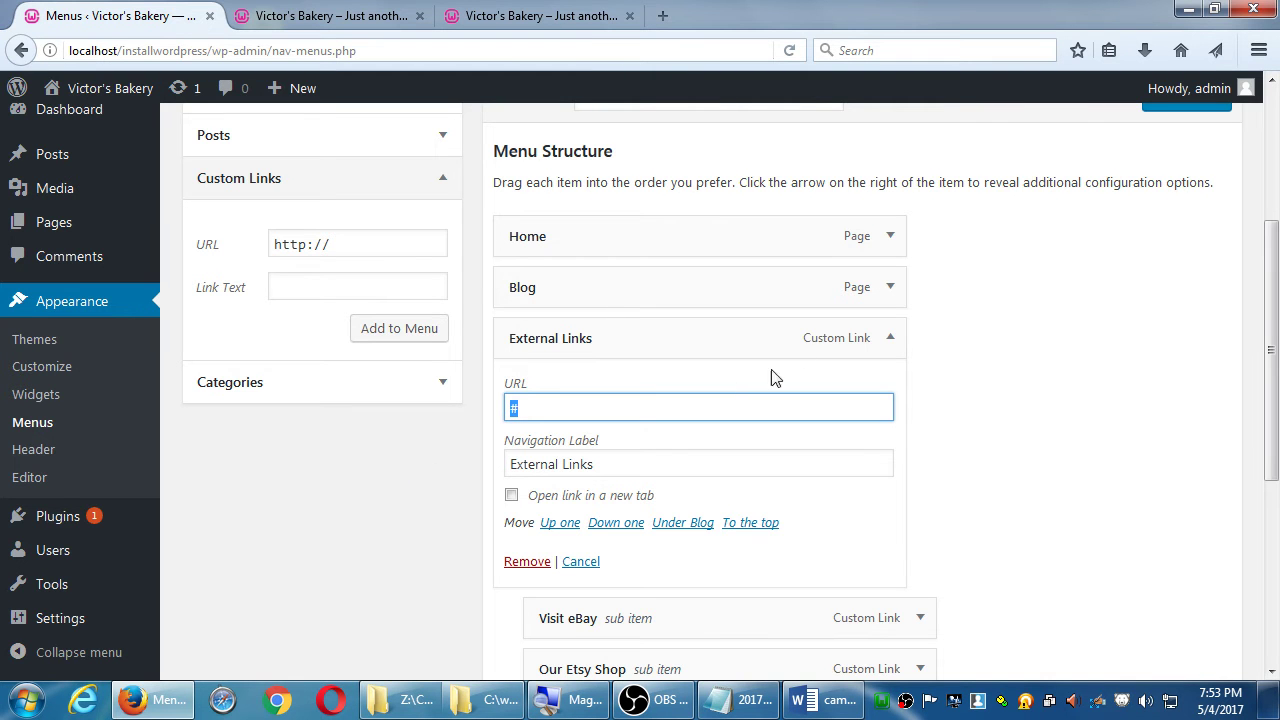
{"action": "left_click", "coordinate": [887, 338]}
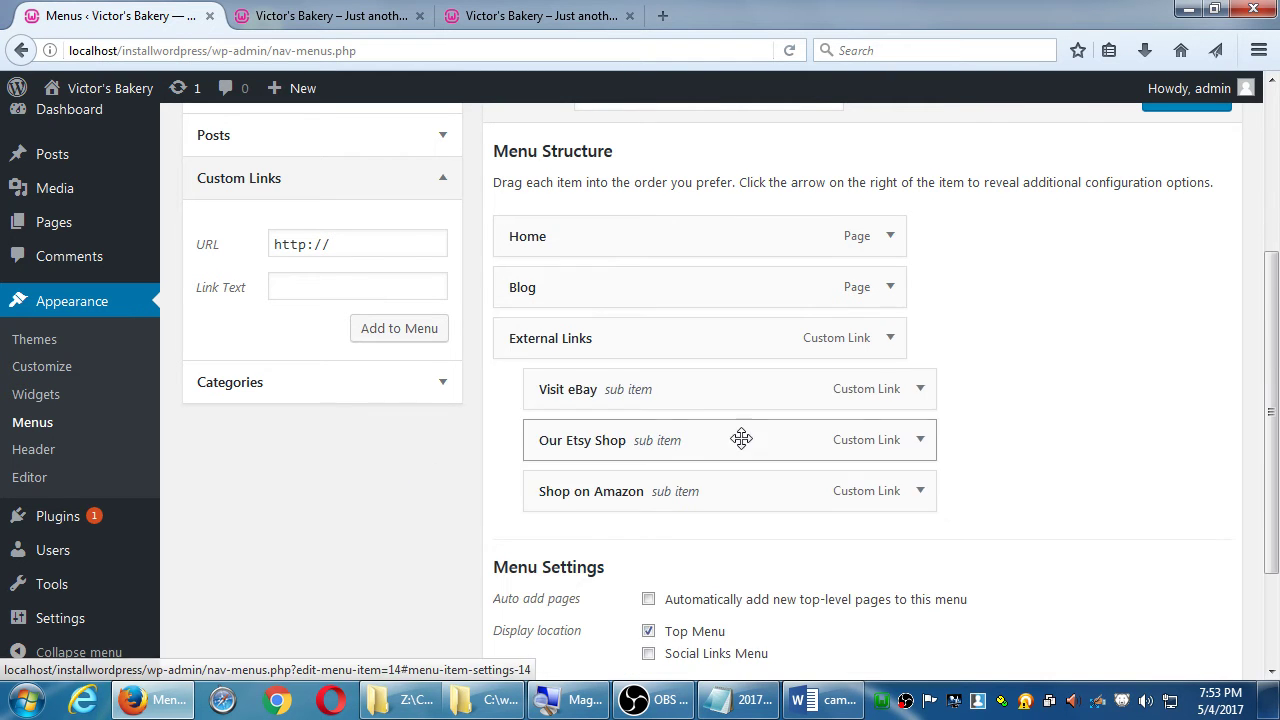
Nest Our Etsy Shop one level deeper under Visit eBay and save the menu.
{"action": "left_click_drag", "start_coordinate": [600, 440], "coordinate": [565, 431]}
{"action": "scroll", "coordinate": [1090, 366], "scroll_direction": "up", "scroll_amount": 2}
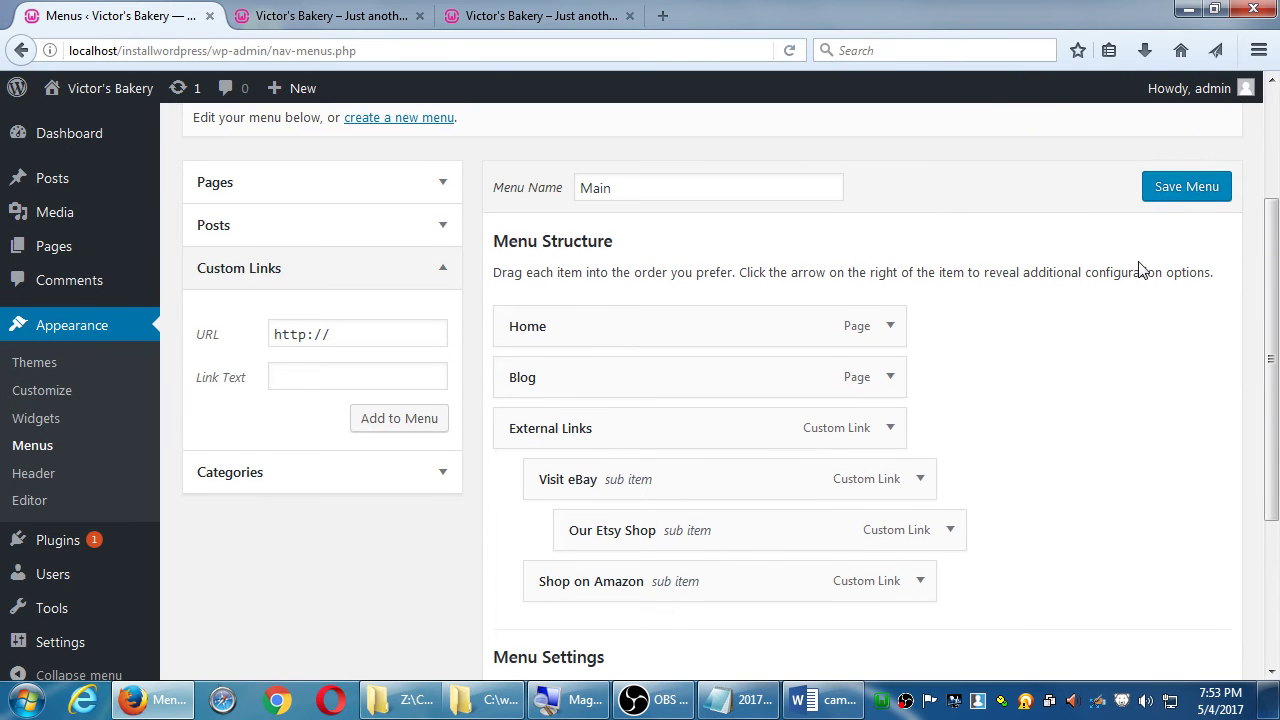
{"action": "left_click", "coordinate": [1168, 197]}
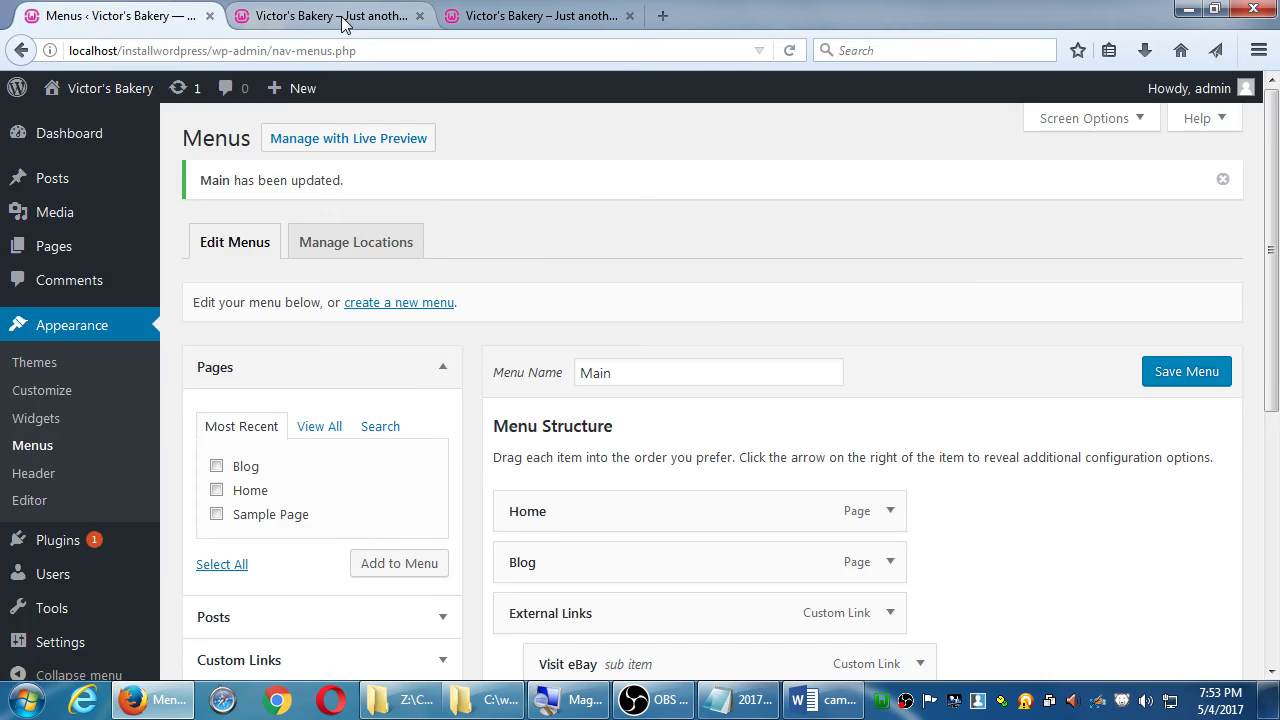
Reload the live site and view the nested External Links submenu.
{"action": "left_click", "coordinate": [357, 18]}
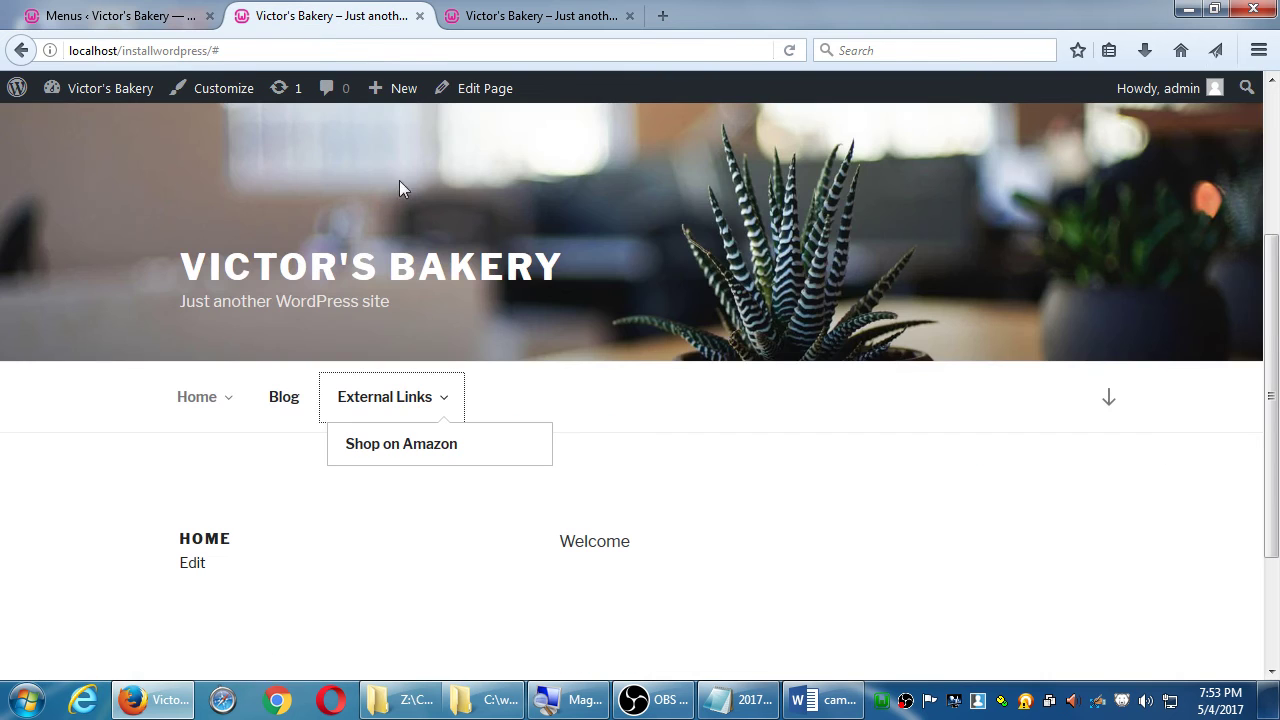
{"action": "key", "text": "F5"}
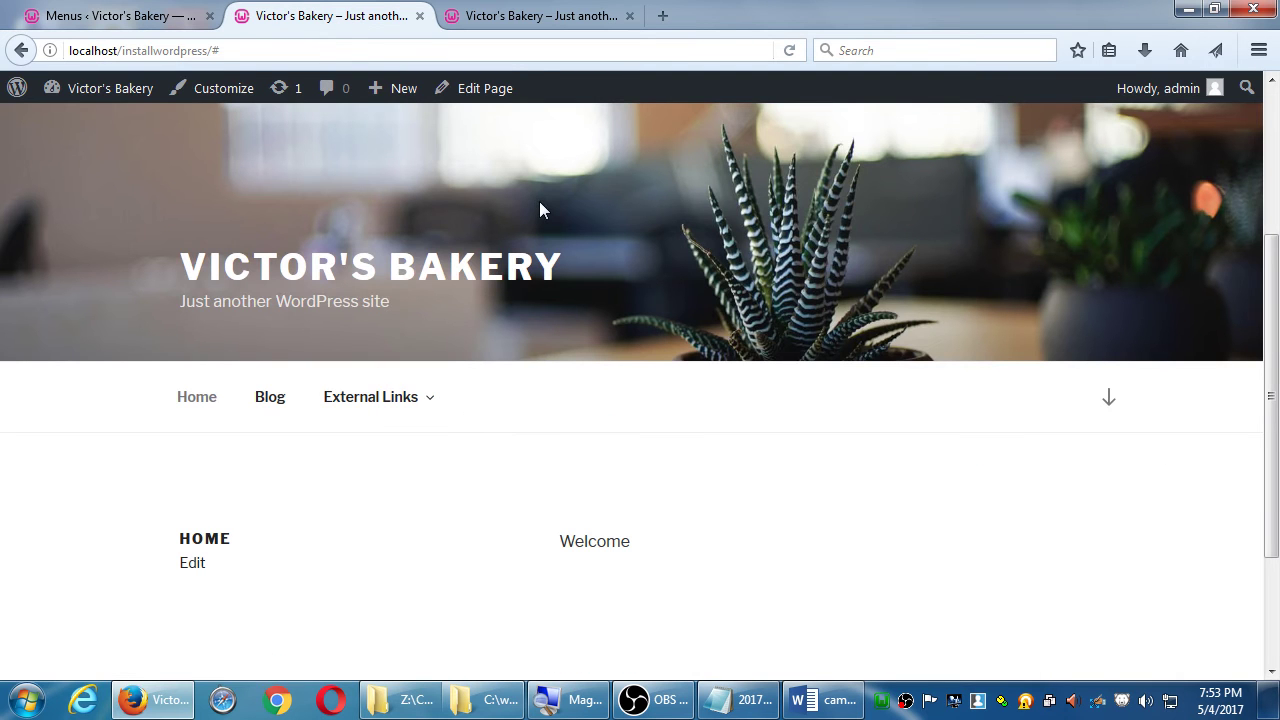
{"action": "mouse_move", "coordinate": [428, 405]}
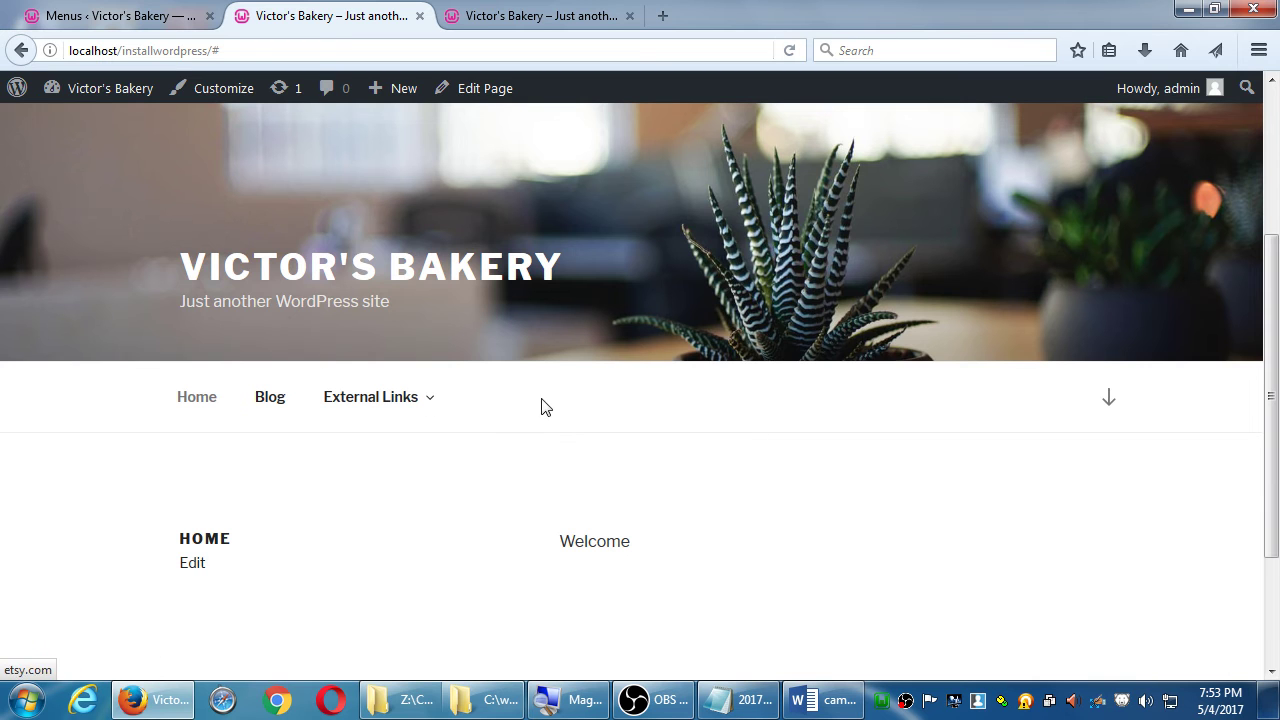
{"action": "mouse_move", "coordinate": [380, 389]}
{"action": "mouse_move", "coordinate": [394, 443]}
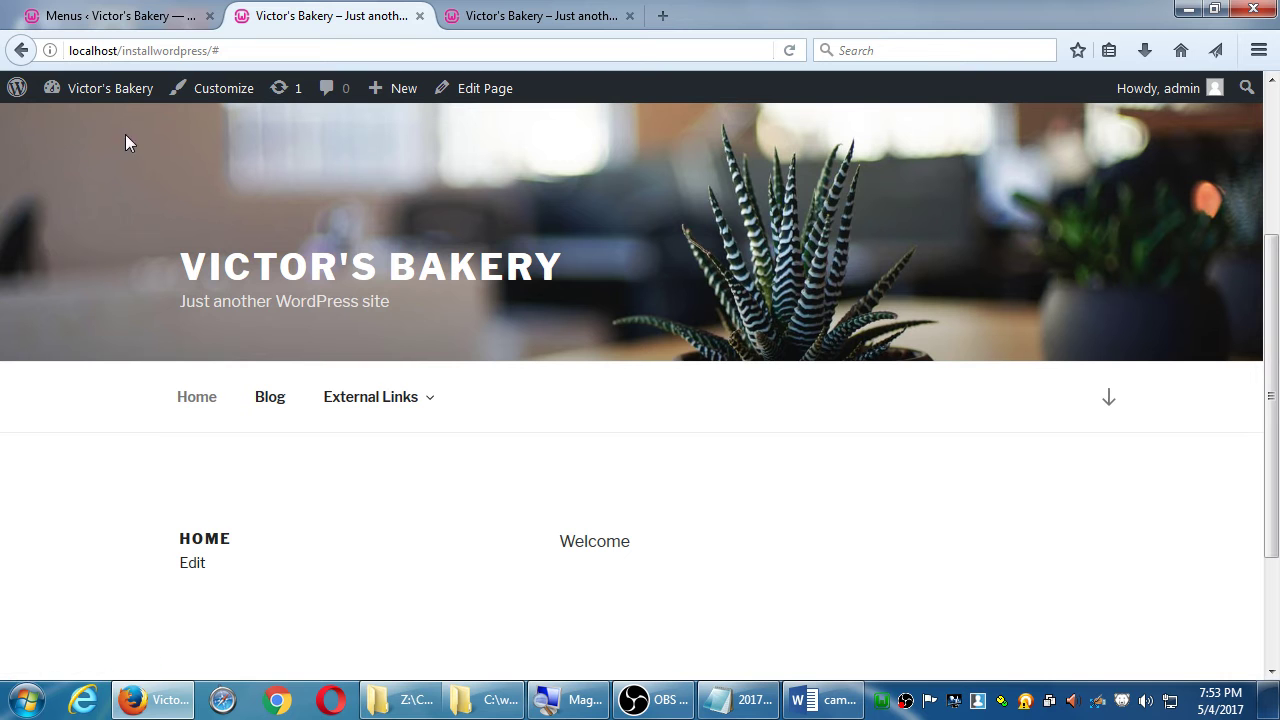
In the menu editor, move Our Etsy Shop back to a direct sub item of External Links and save the menu.
{"action": "left_click", "coordinate": [143, 18]}
{"action": "scroll", "coordinate": [531, 251], "scroll_direction": "down", "scroll_amount": 3}
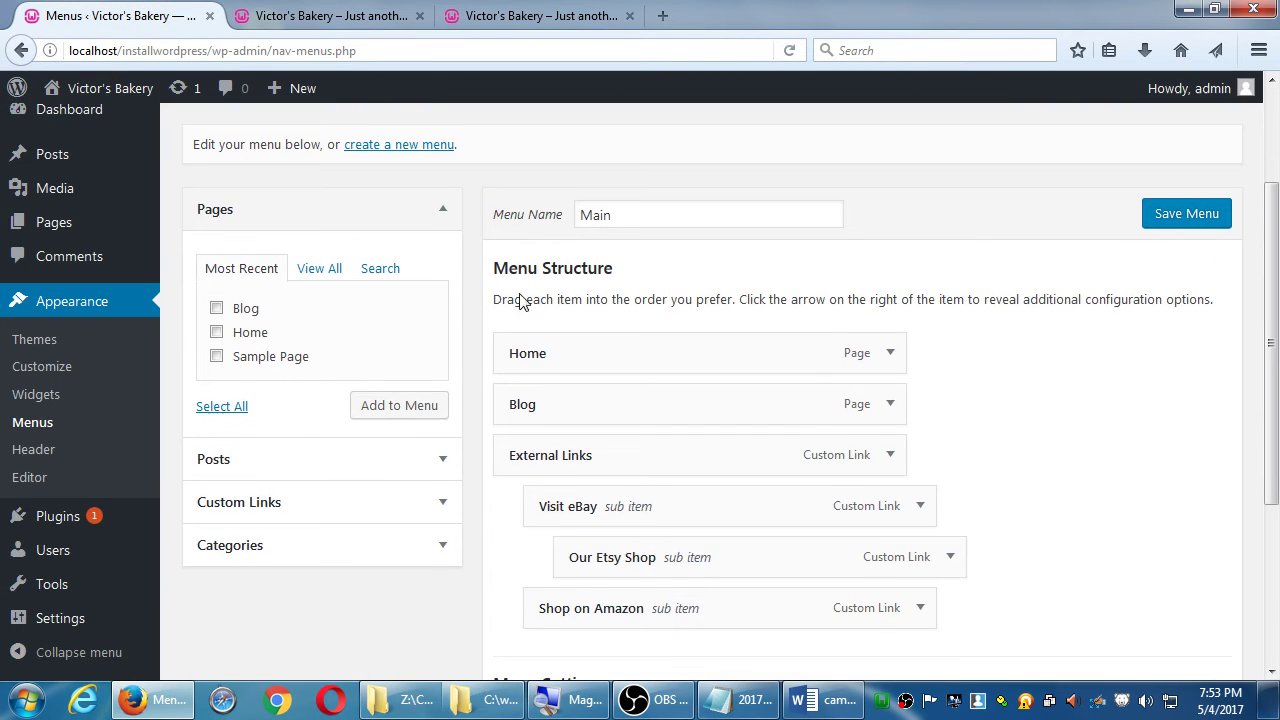
{"action": "scroll", "coordinate": [900, 592], "scroll_direction": "down", "scroll_amount": 3}
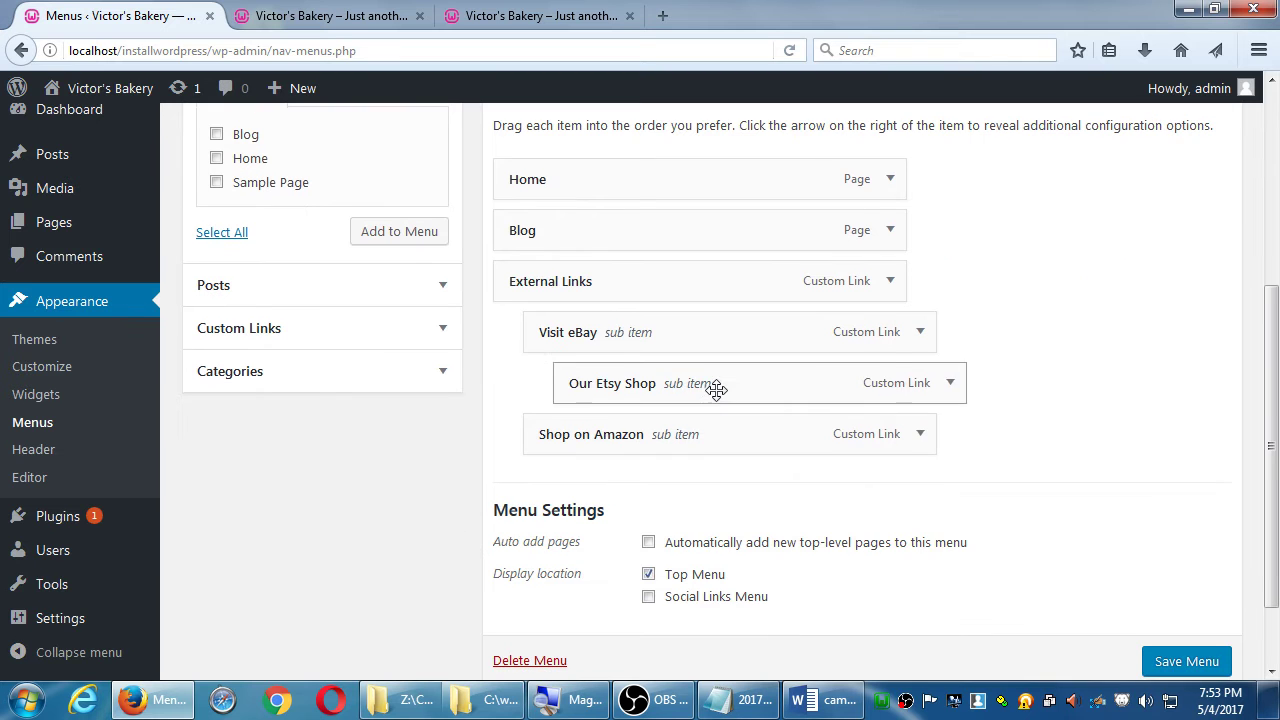
{"action": "left_click_drag", "start_coordinate": [714, 391], "coordinate": [700, 390]}
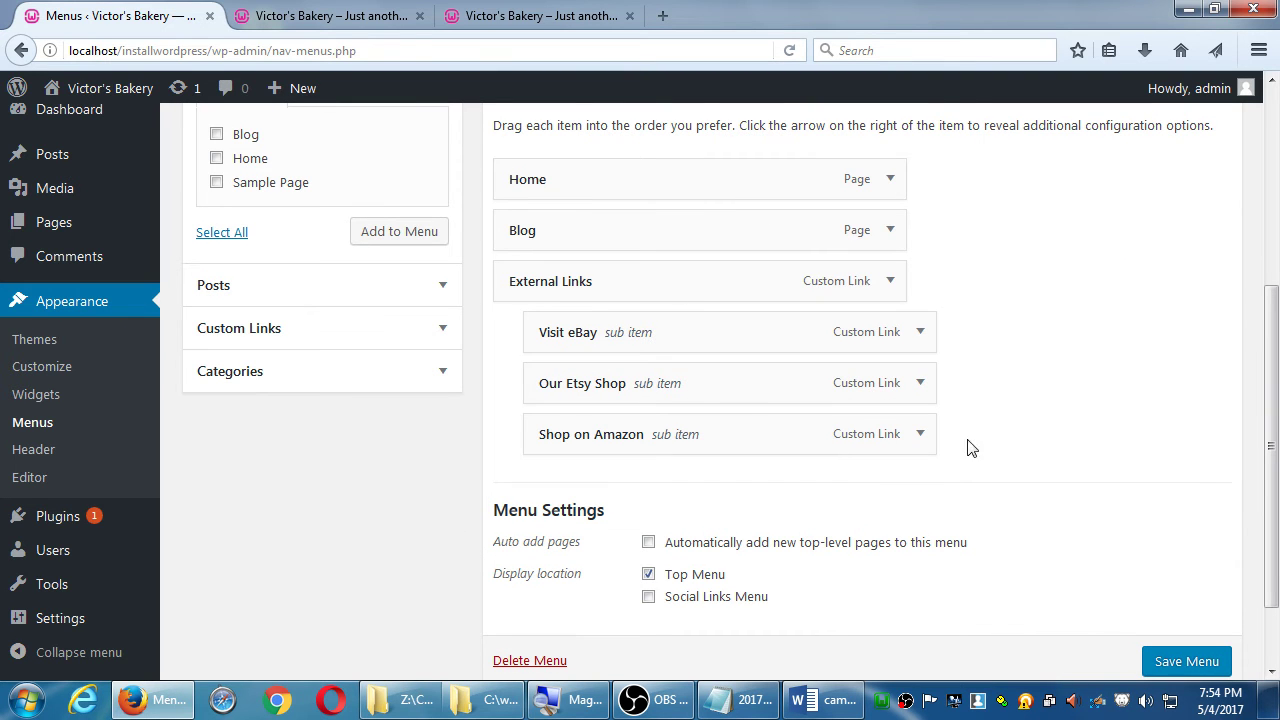
{"action": "left_click", "coordinate": [1172, 674]}
Switch to the live site and look over the home page's navigation area.
{"action": "left_click", "coordinate": [357, 18]}
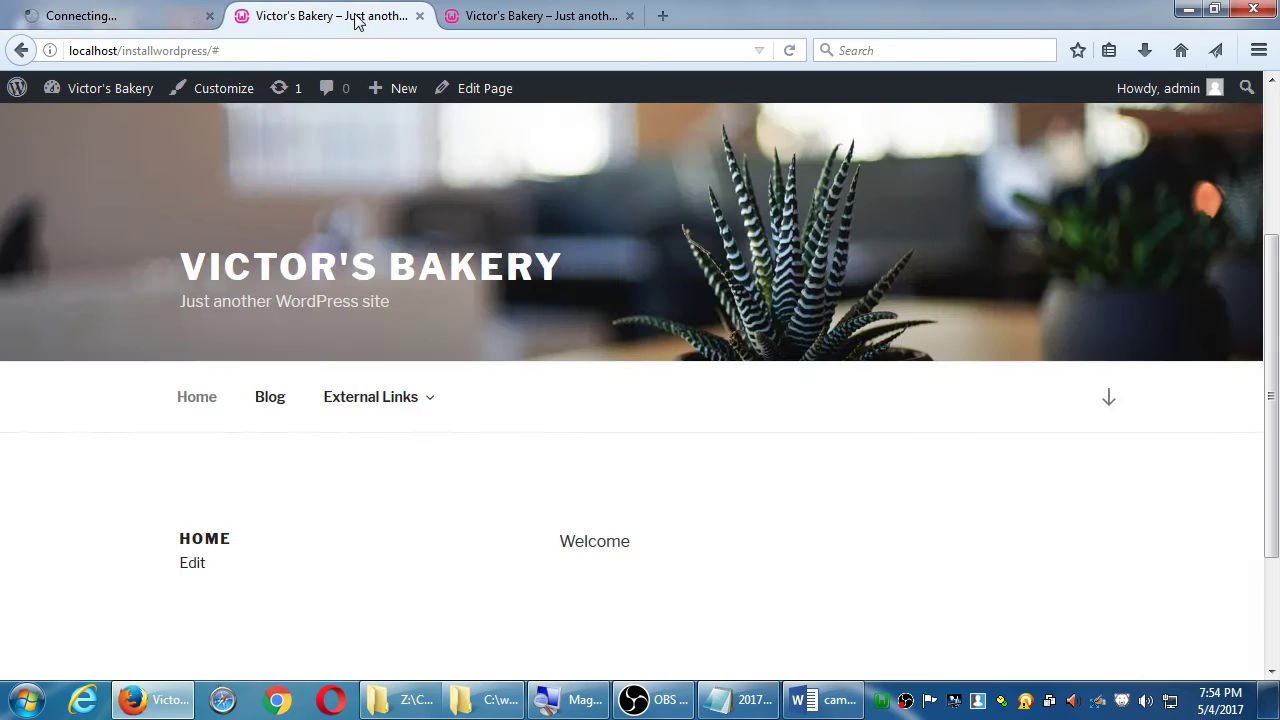
{"action": "scroll", "coordinate": [668, 315], "scroll_direction": "down", "scroll_amount": 3}
{"action": "scroll", "coordinate": [674, 317], "scroll_direction": "up", "scroll_amount": 1}
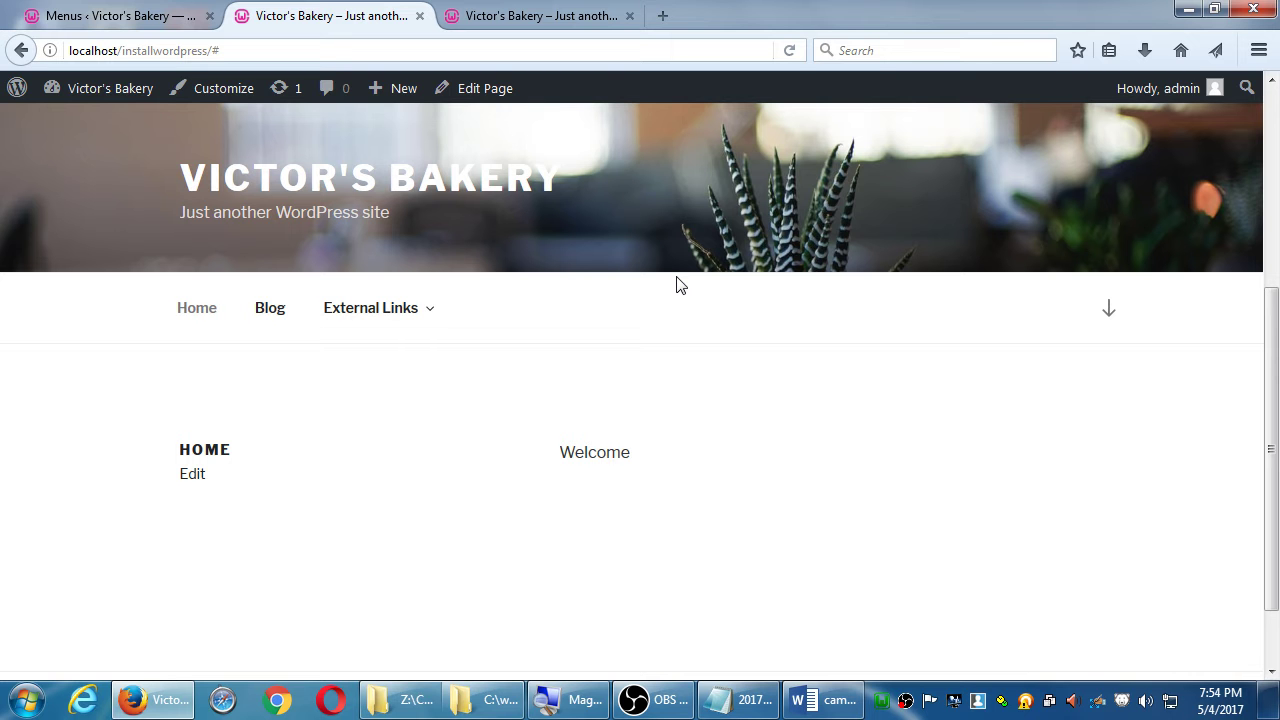
In the menu editor, examine the Main menu's structure and its display location settings.
{"action": "left_click", "coordinate": [60, 22]}
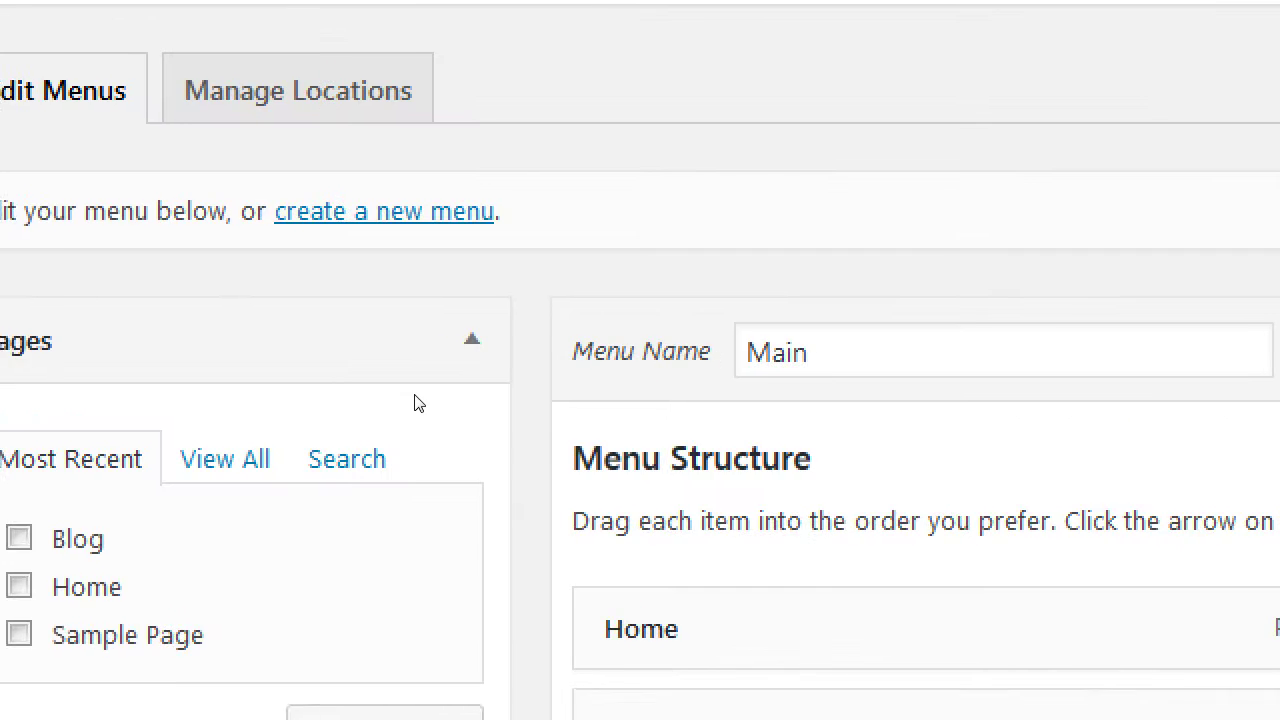
{"action": "scroll", "coordinate": [521, 300], "scroll_direction": "down", "scroll_amount": 5}
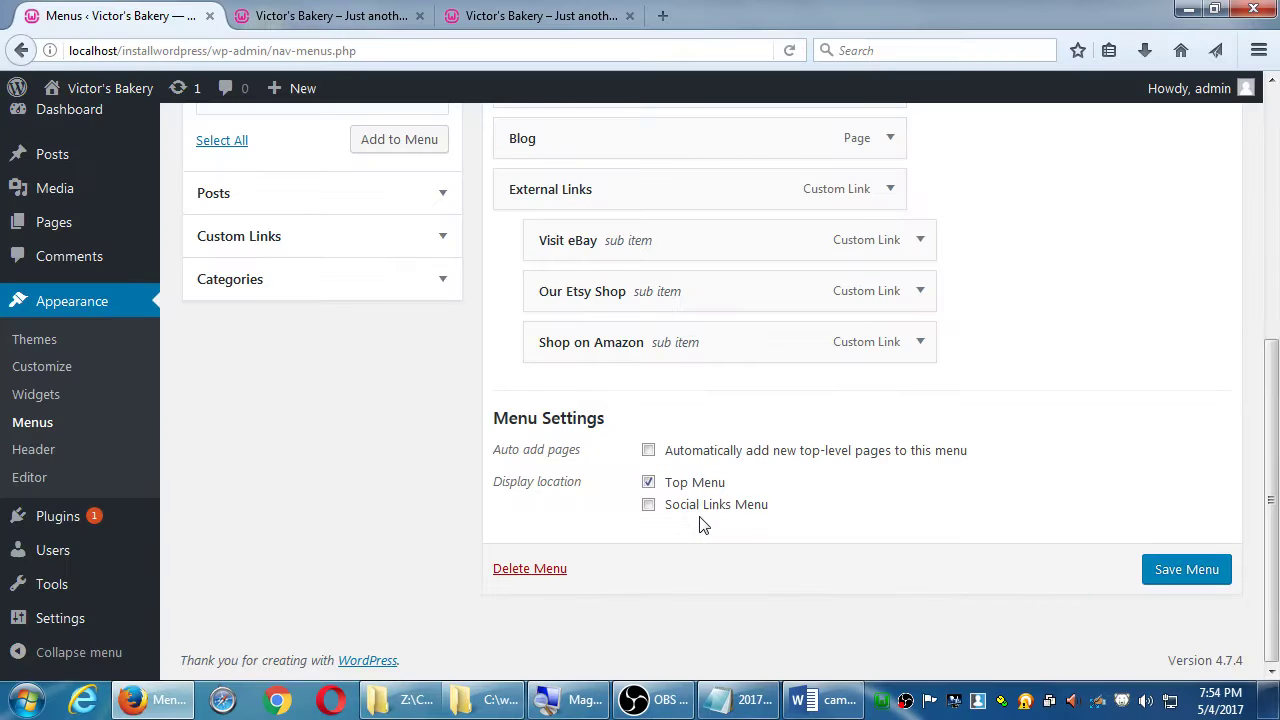
{"action": "scroll", "coordinate": [712, 528], "scroll_direction": "up", "scroll_amount": 5}
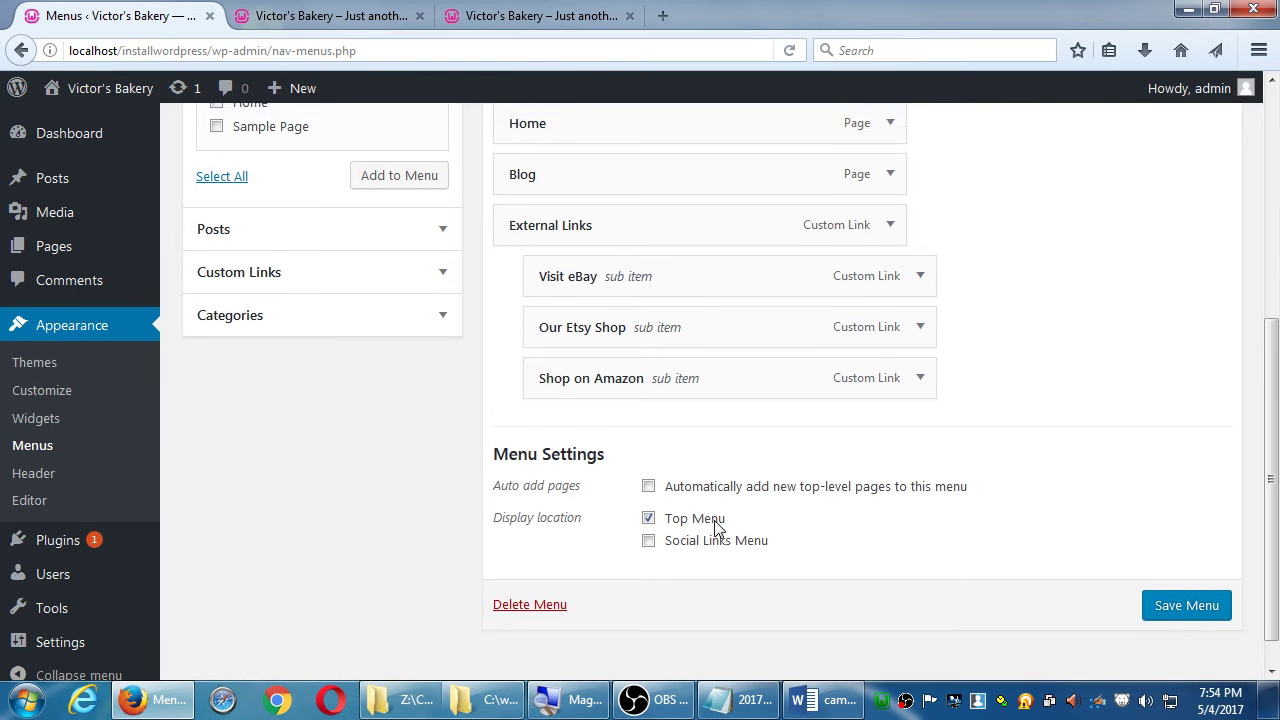
{"action": "scroll", "coordinate": [720, 527], "scroll_direction": "up", "scroll_amount": 1}
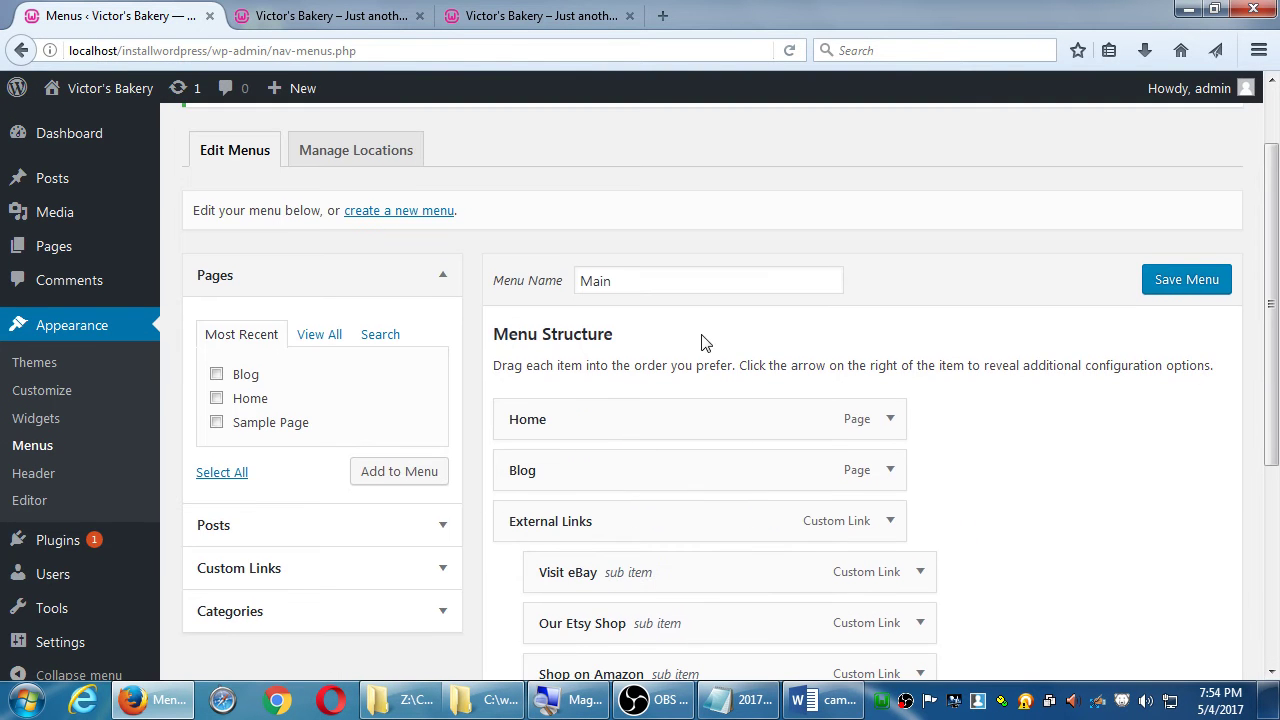
{"action": "scroll", "coordinate": [958, 425], "scroll_direction": "down", "scroll_amount": 2}
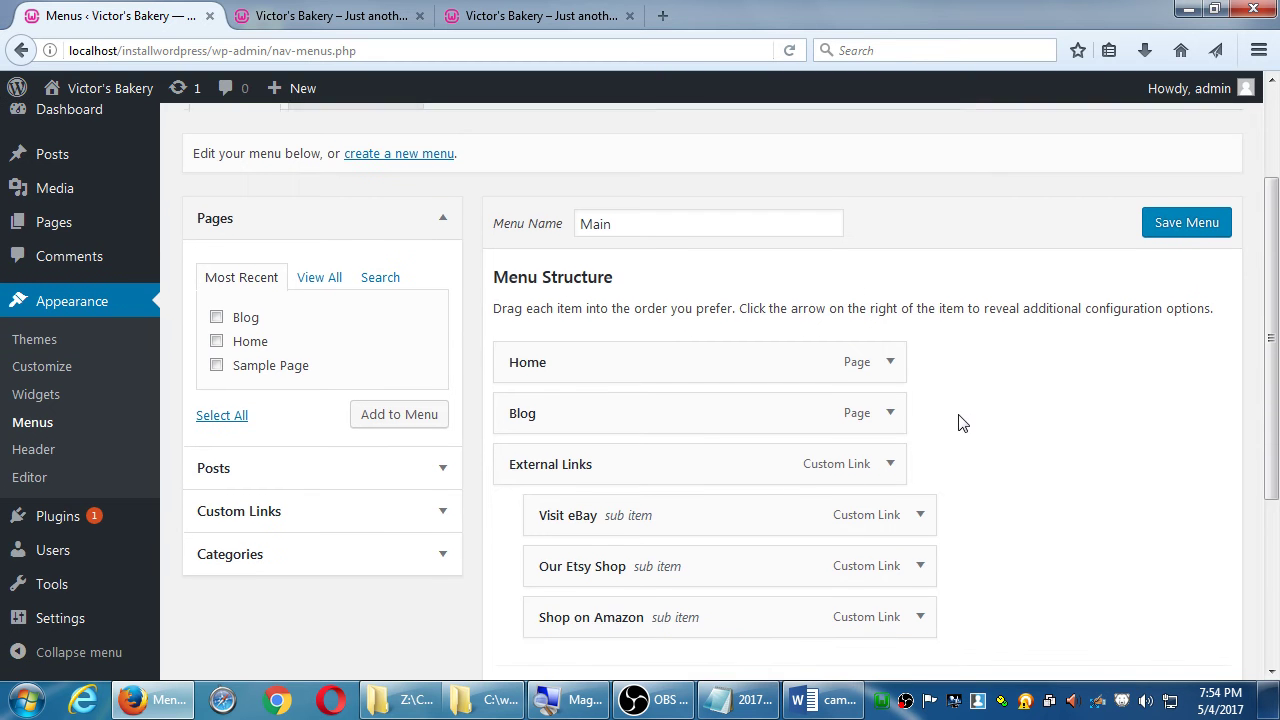
{"action": "scroll", "coordinate": [965, 422], "scroll_direction": "down", "scroll_amount": 2}
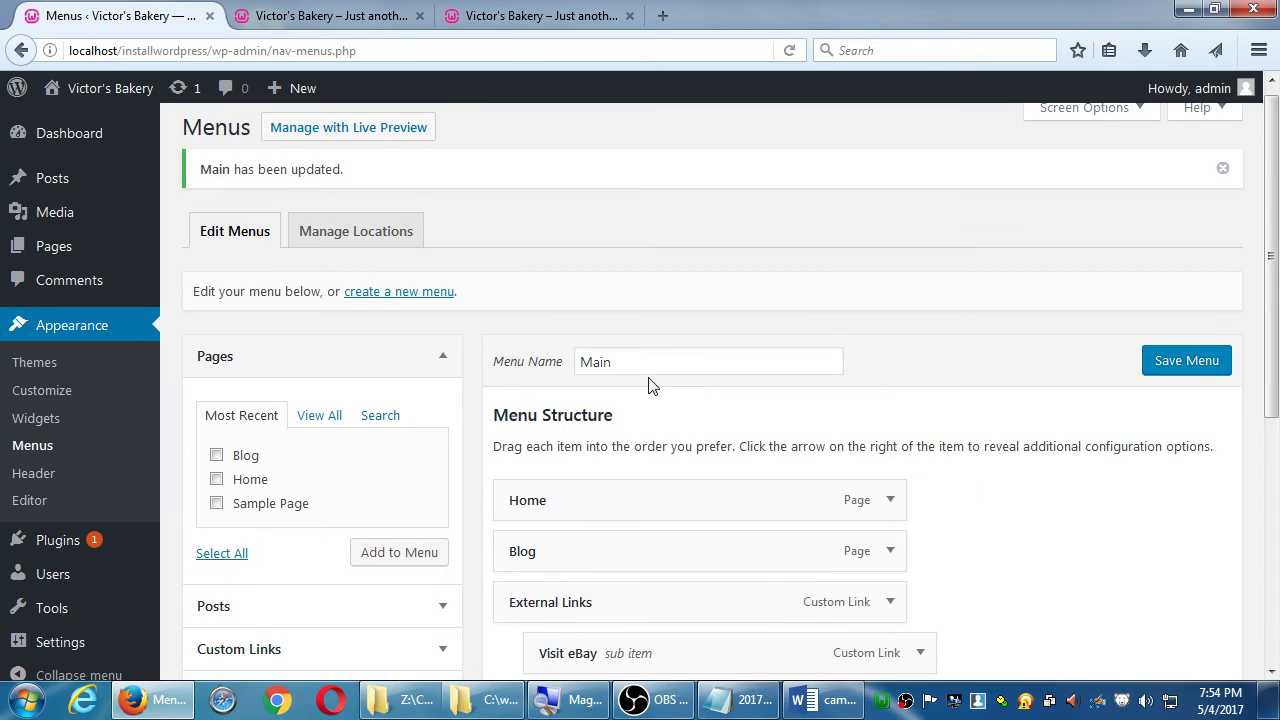
{"action": "scroll", "coordinate": [632, 610], "scroll_direction": "down", "scroll_amount": 1}
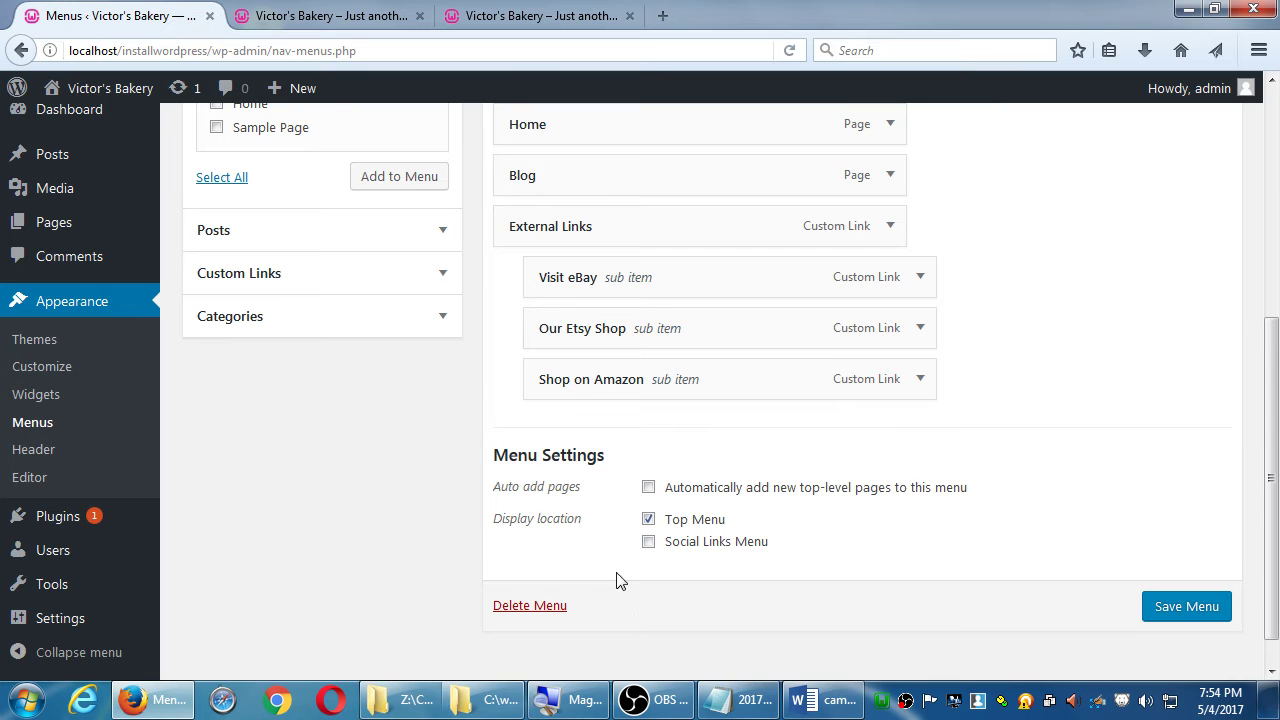
{"action": "scroll", "coordinate": [618, 582], "scroll_direction": "up", "scroll_amount": 3}
{"action": "scroll", "coordinate": [622, 582], "scroll_direction": "up", "scroll_amount": 2}
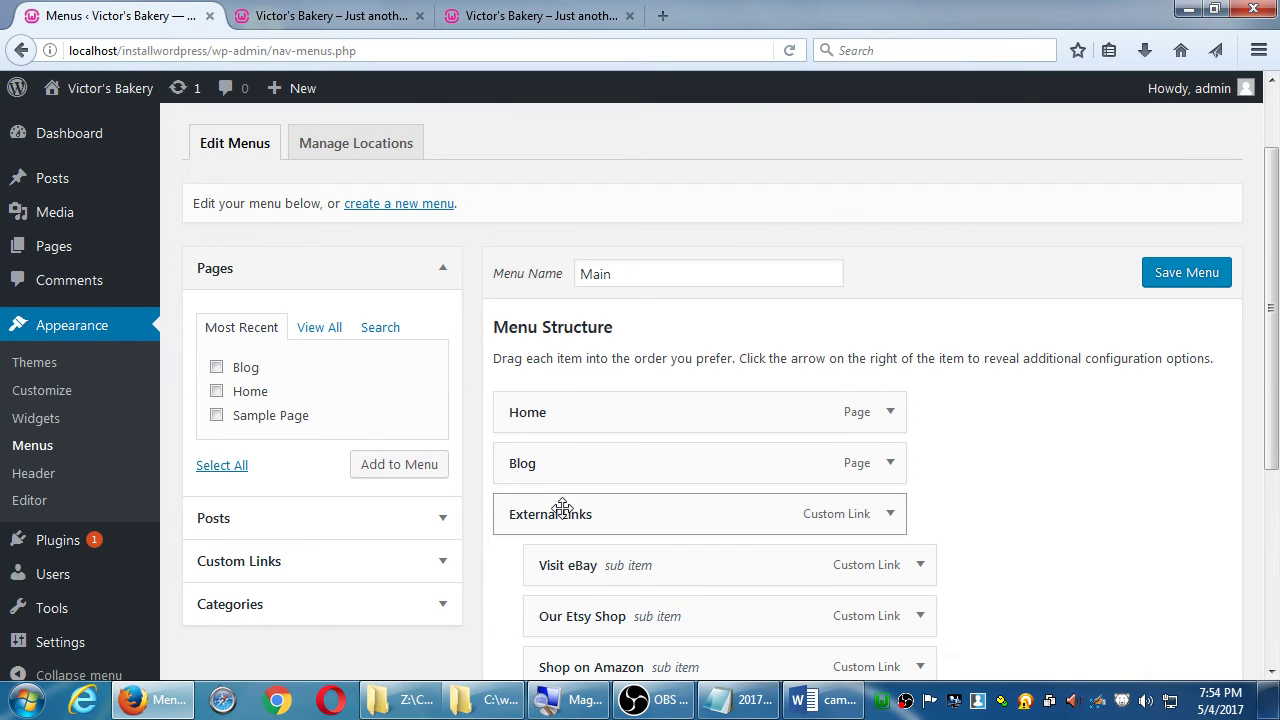
Create a new menu named Social Links and assign it to the Social Links Menu display location.
{"action": "left_click", "coordinate": [419, 208]}
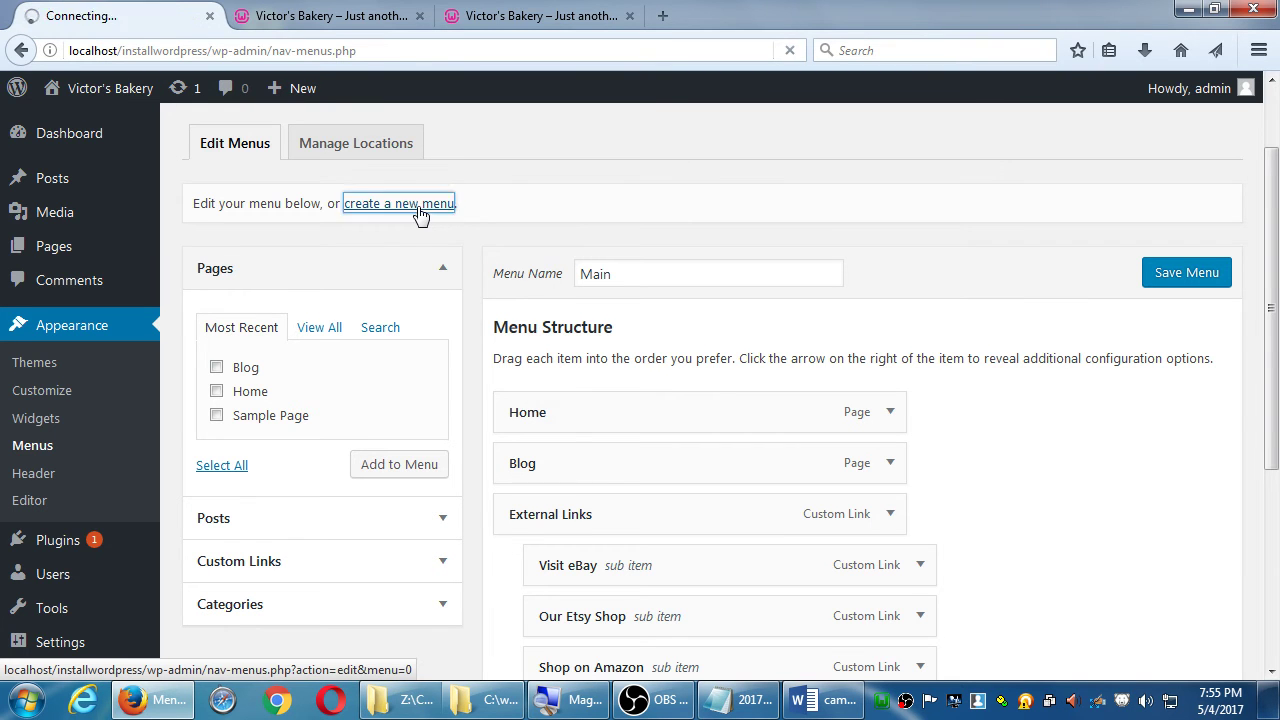
{"action": "left_click", "coordinate": [591, 314]}
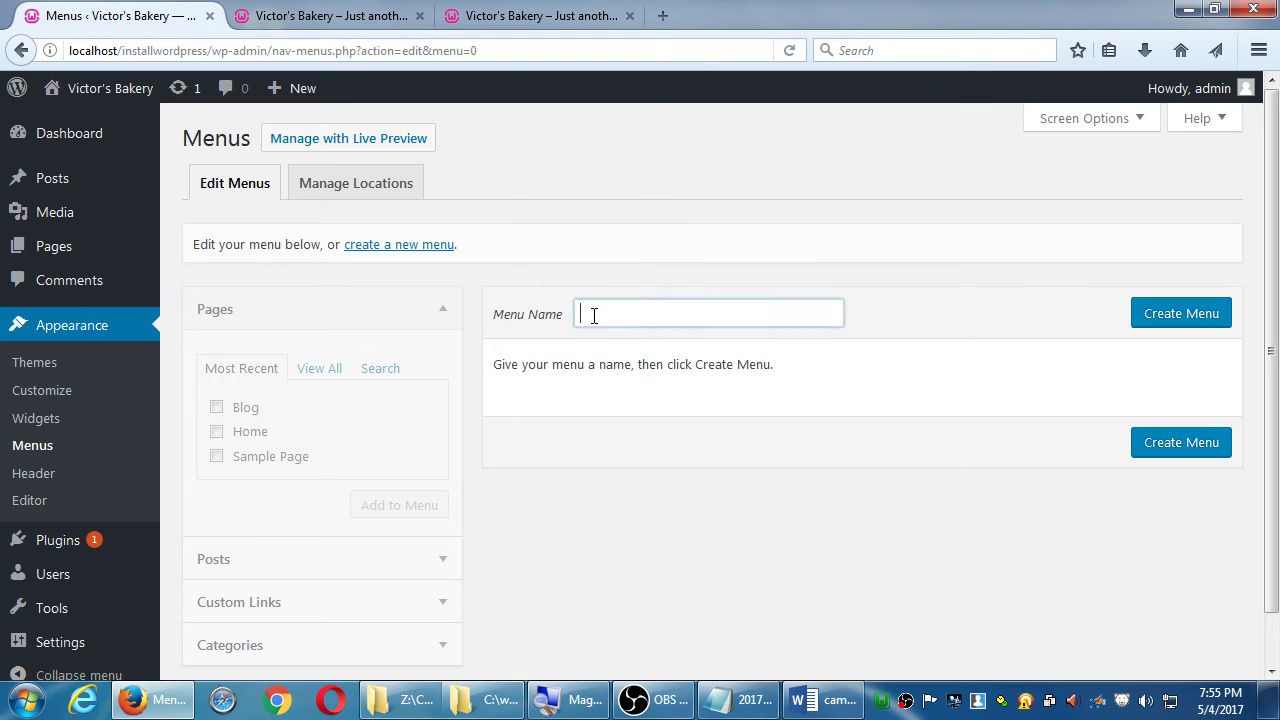
{"action": "type", "text": "Social Links"}
{"action": "key", "text": "BackSpace"}
{"action": "key", "text": "BackSpace"}
{"action": "key", "text": "BackSpace"}
{"action": "key", "text": "BackSpace"}
{"action": "type", "text": "inks"}
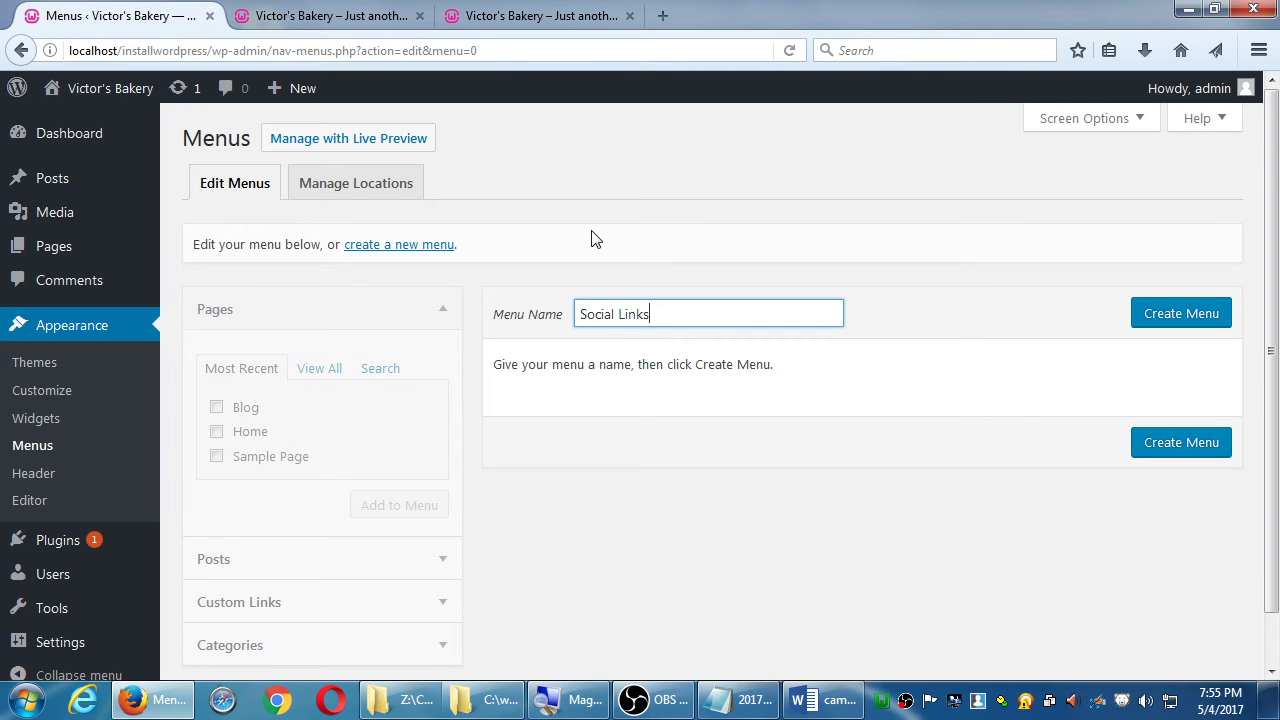
{"action": "left_click", "coordinate": [1160, 318]}
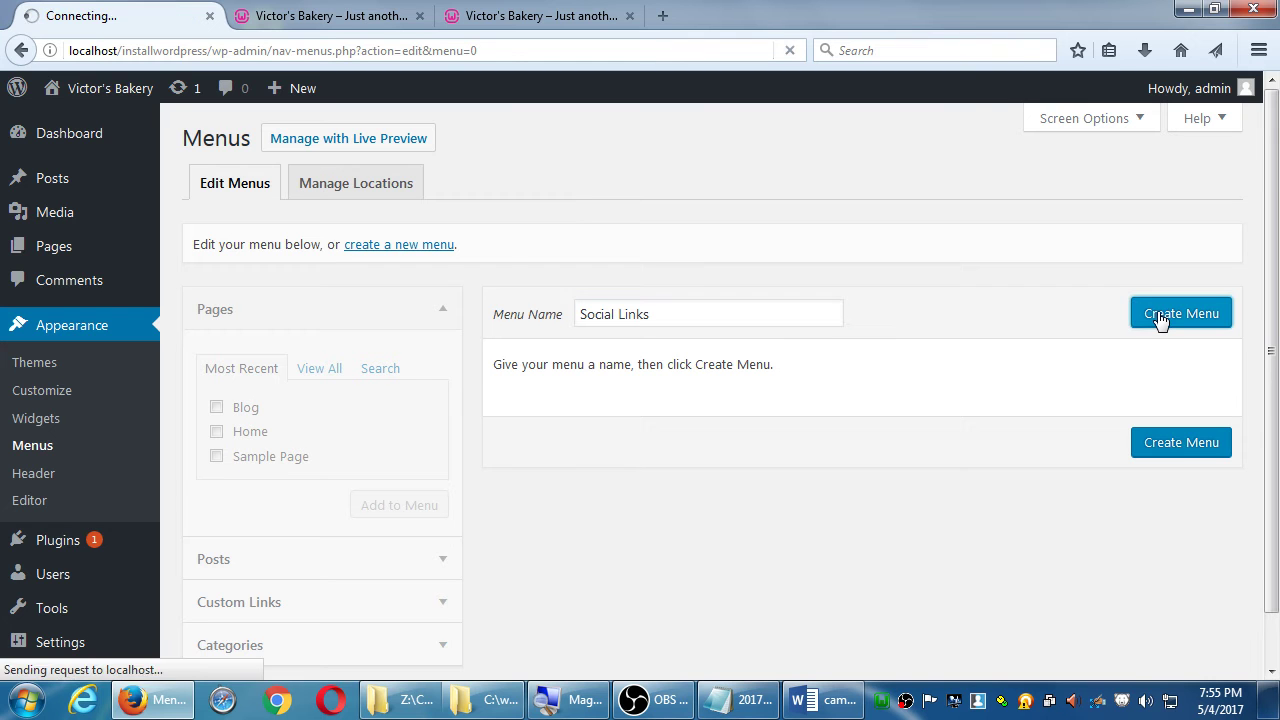
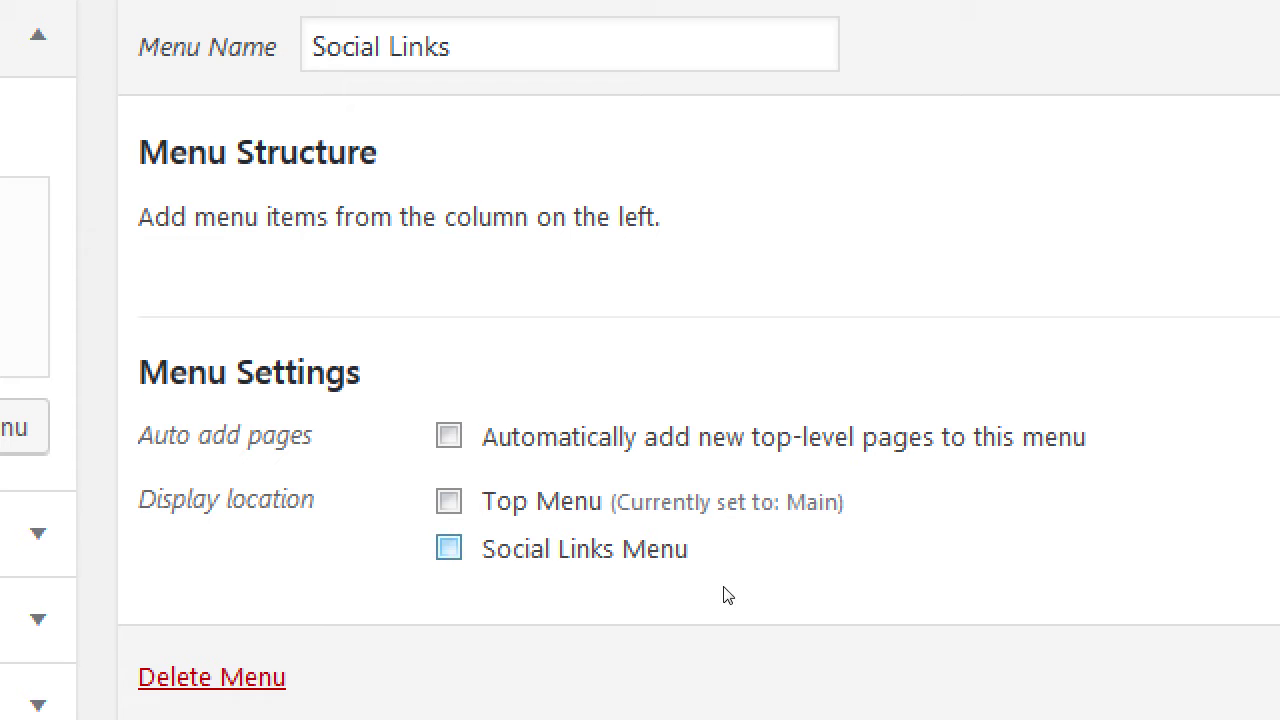
{"action": "left_click", "coordinate": [652, 589]}
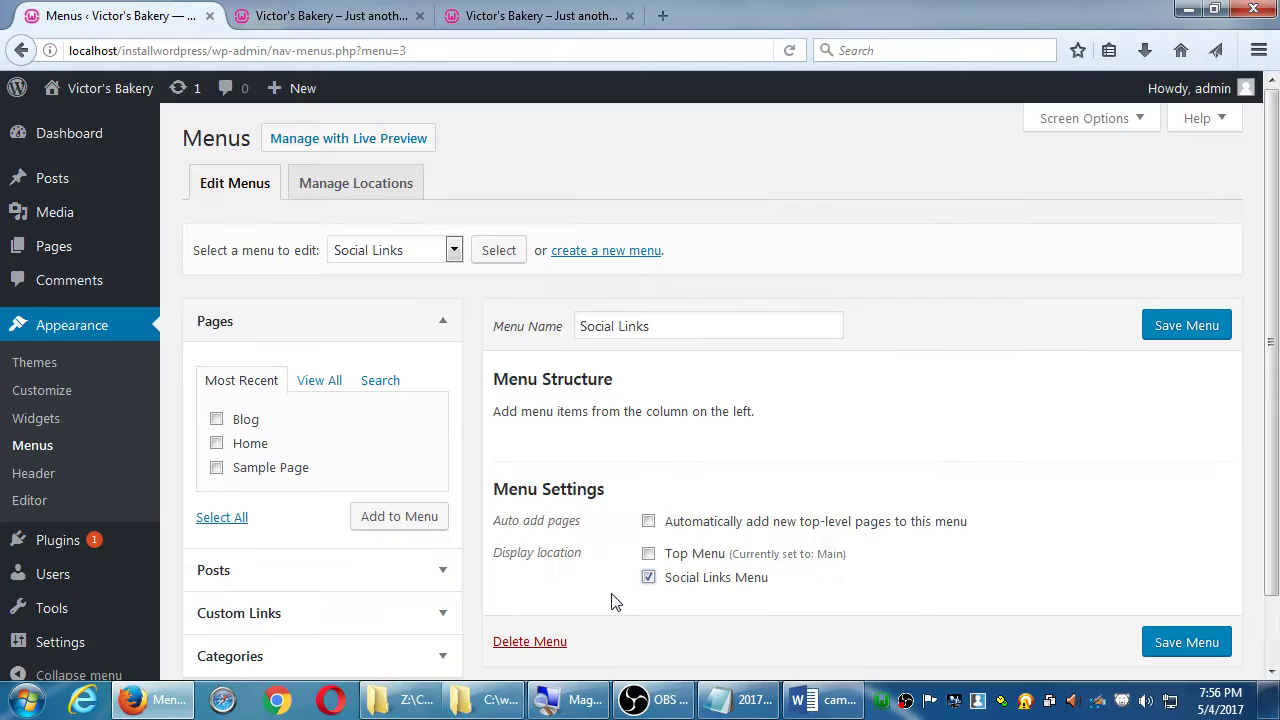
{"action": "scroll", "coordinate": [368, 539], "scroll_direction": "down", "scroll_amount": 1}
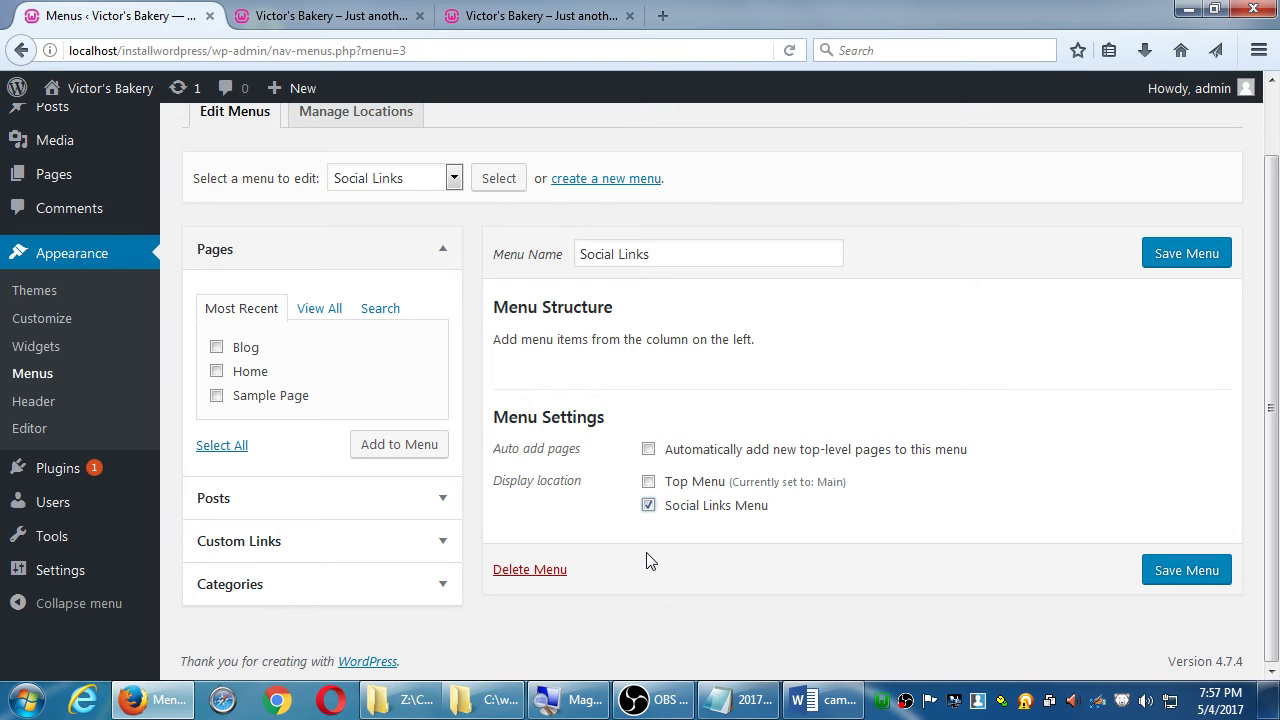
{"action": "left_click", "coordinate": [420, 542]}
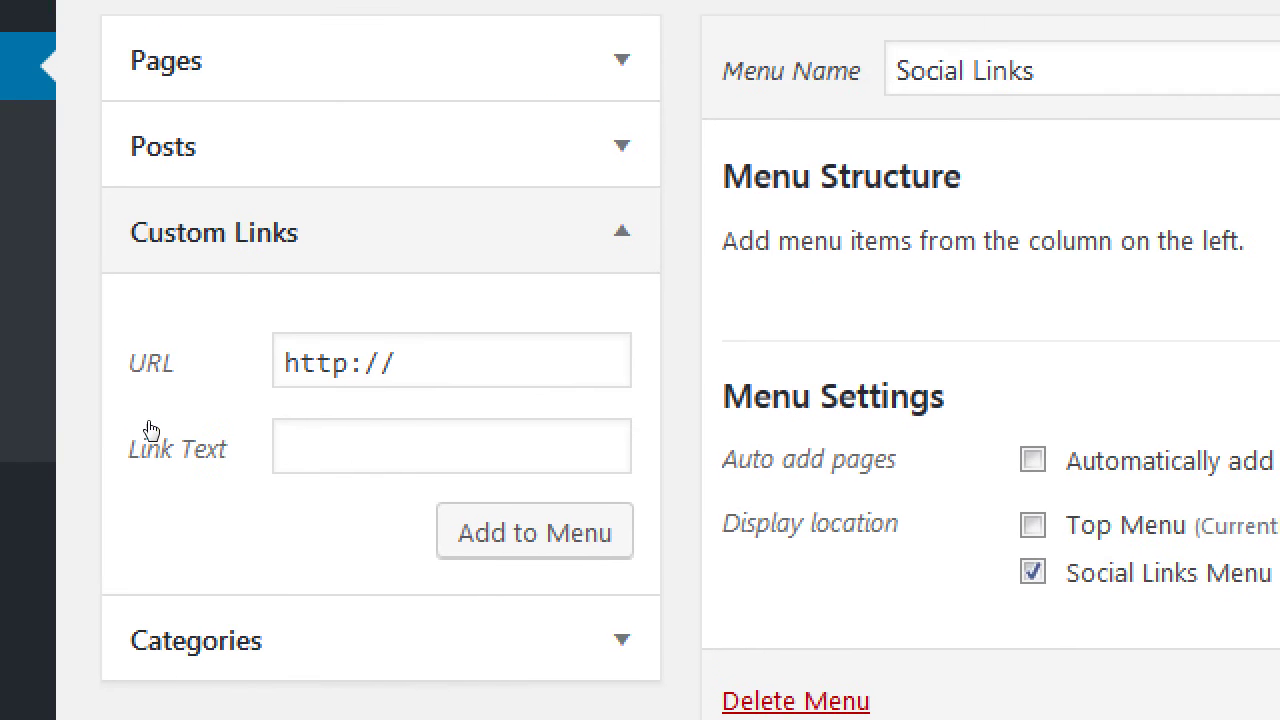
{"action": "left_click", "coordinate": [342, 384]}
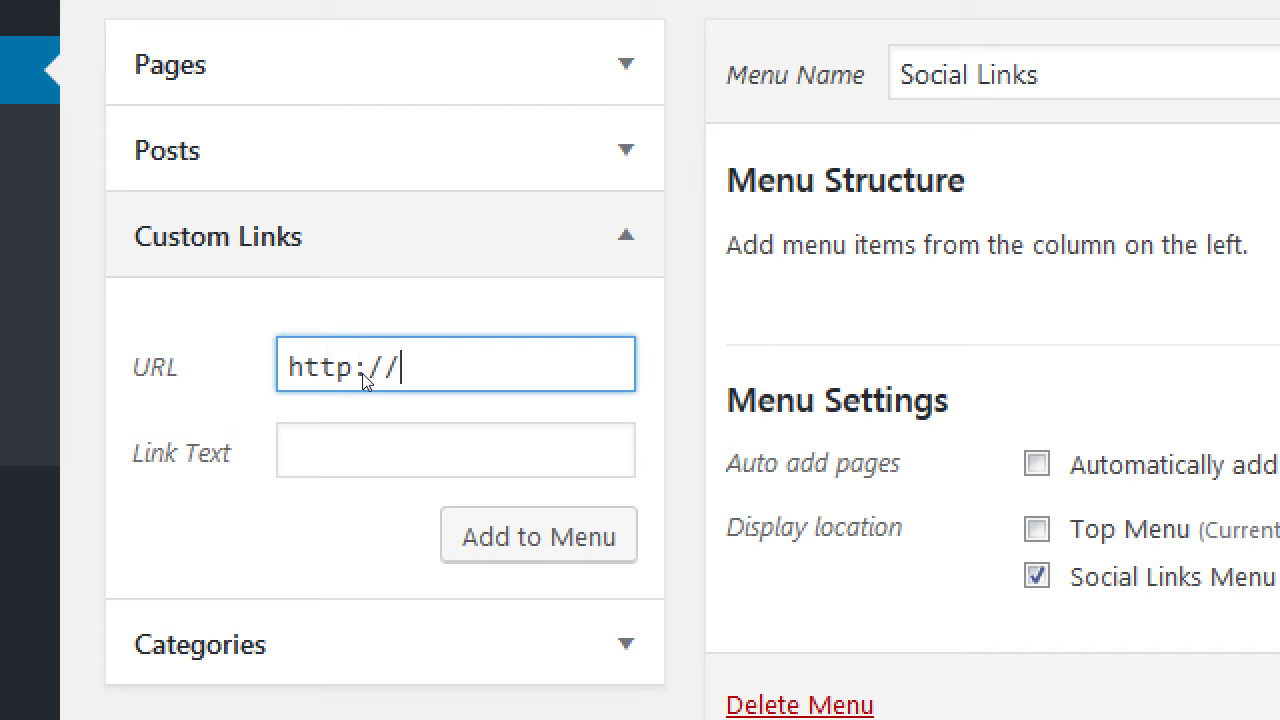
{"action": "type", "text": "facebook.com/"}
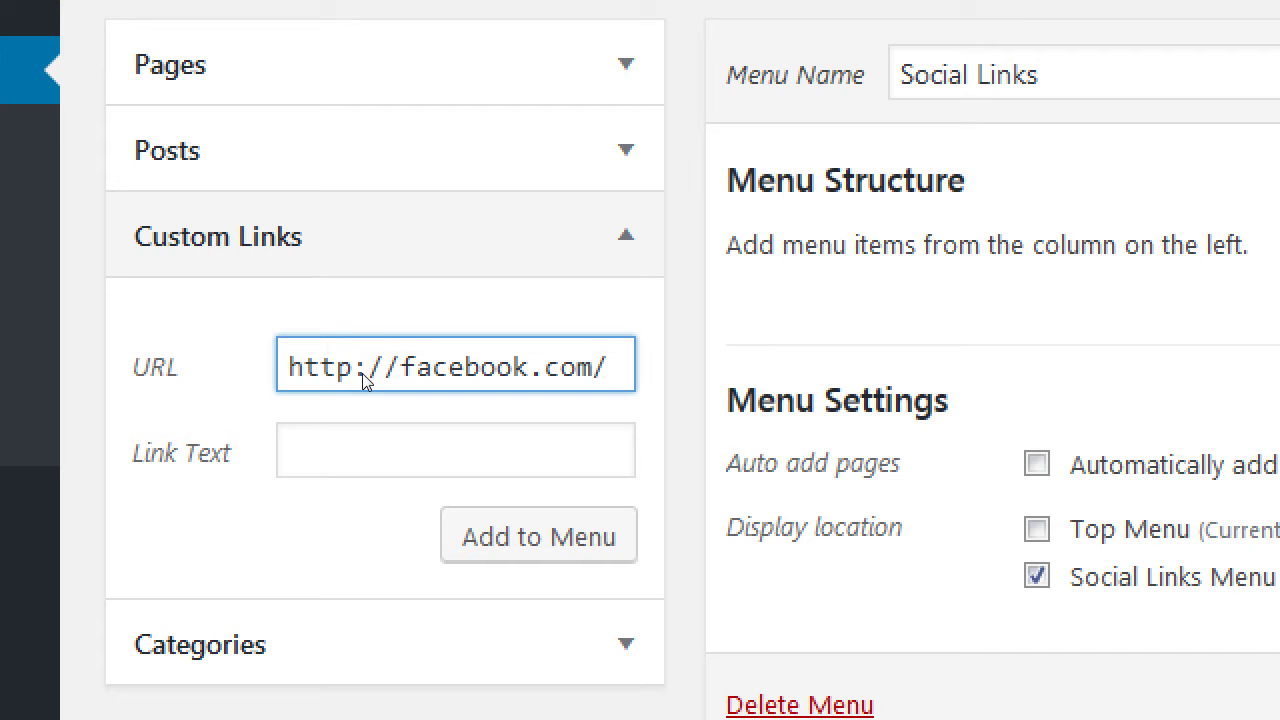
{"action": "type", "text": "pmdinteractive"}
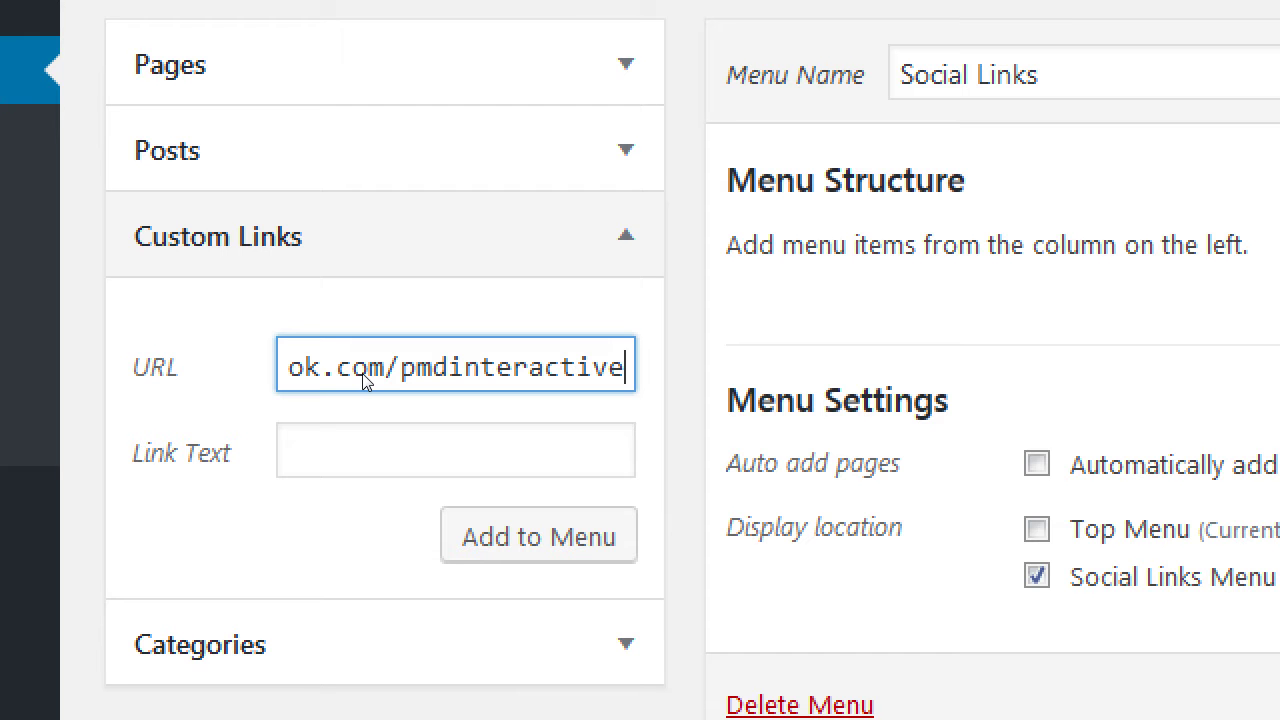
{"action": "key", "text": "Tab"}
{"action": "type", "text": "Fac"}
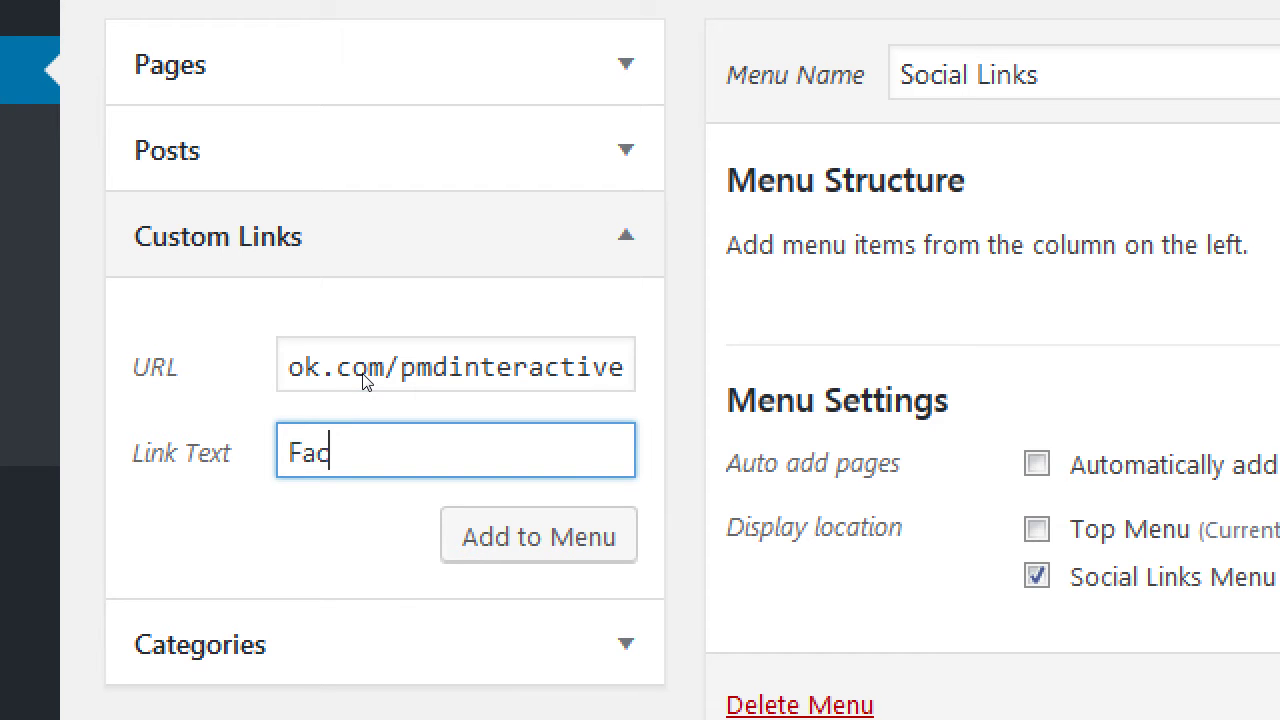
{"action": "type", "text": "ebook"}
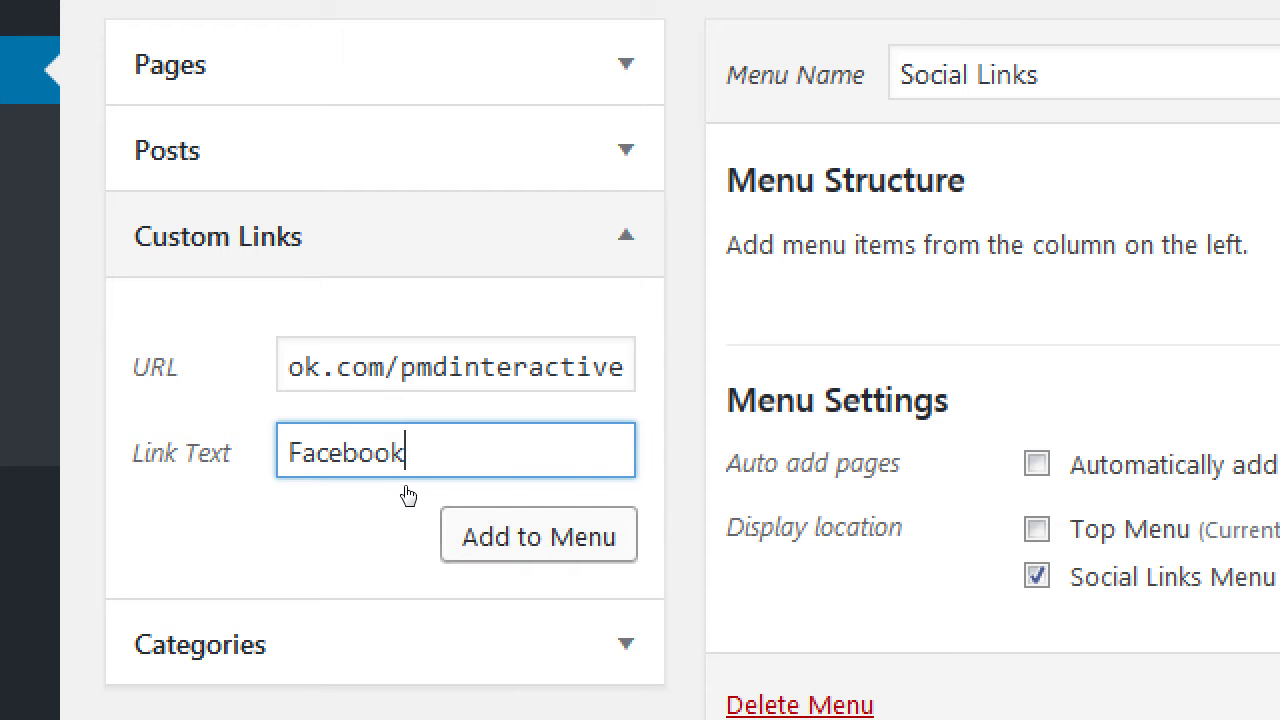
{"action": "key", "text": "Return"}
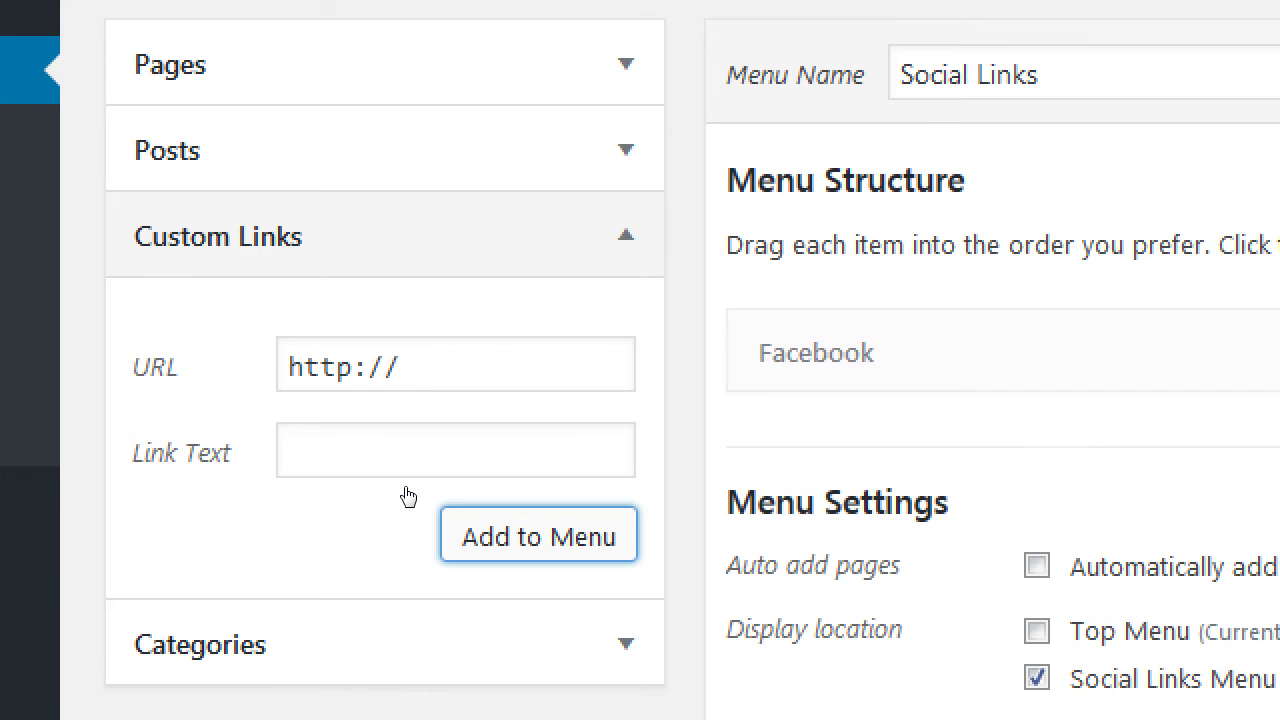
{"action": "left_click", "coordinate": [356, 403]}
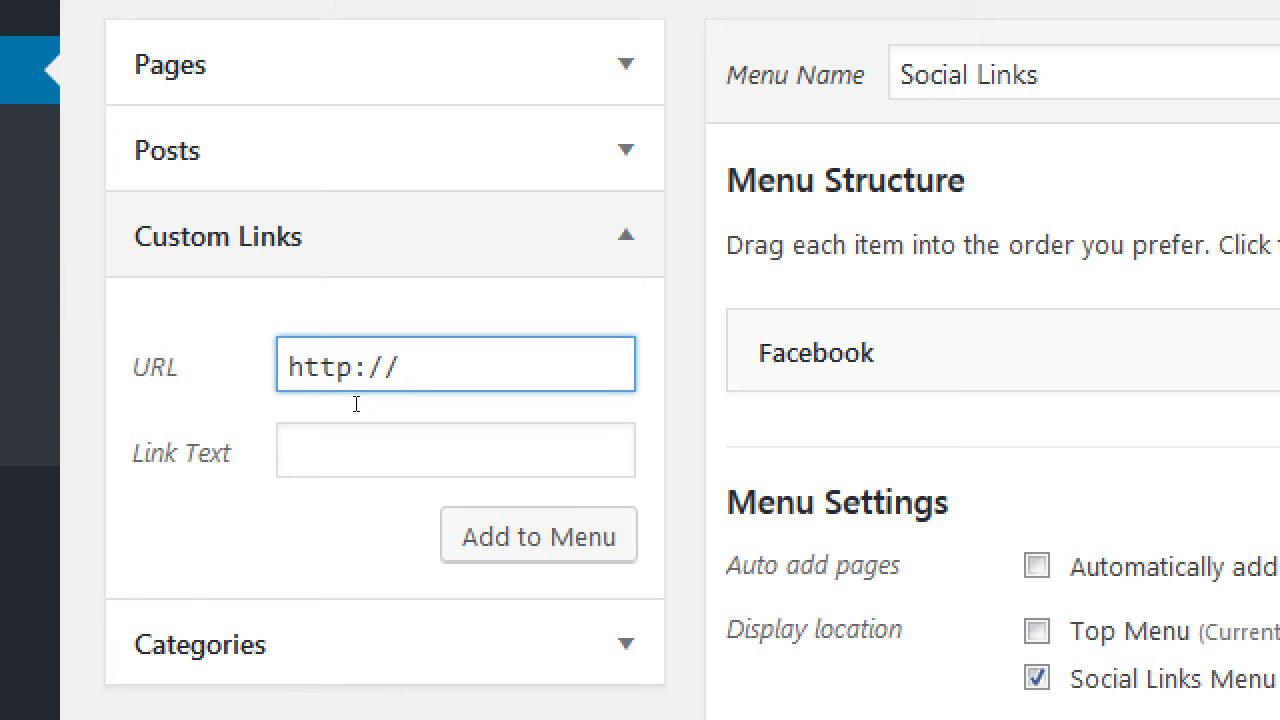
{"action": "type", "text": "twitter.com/"}
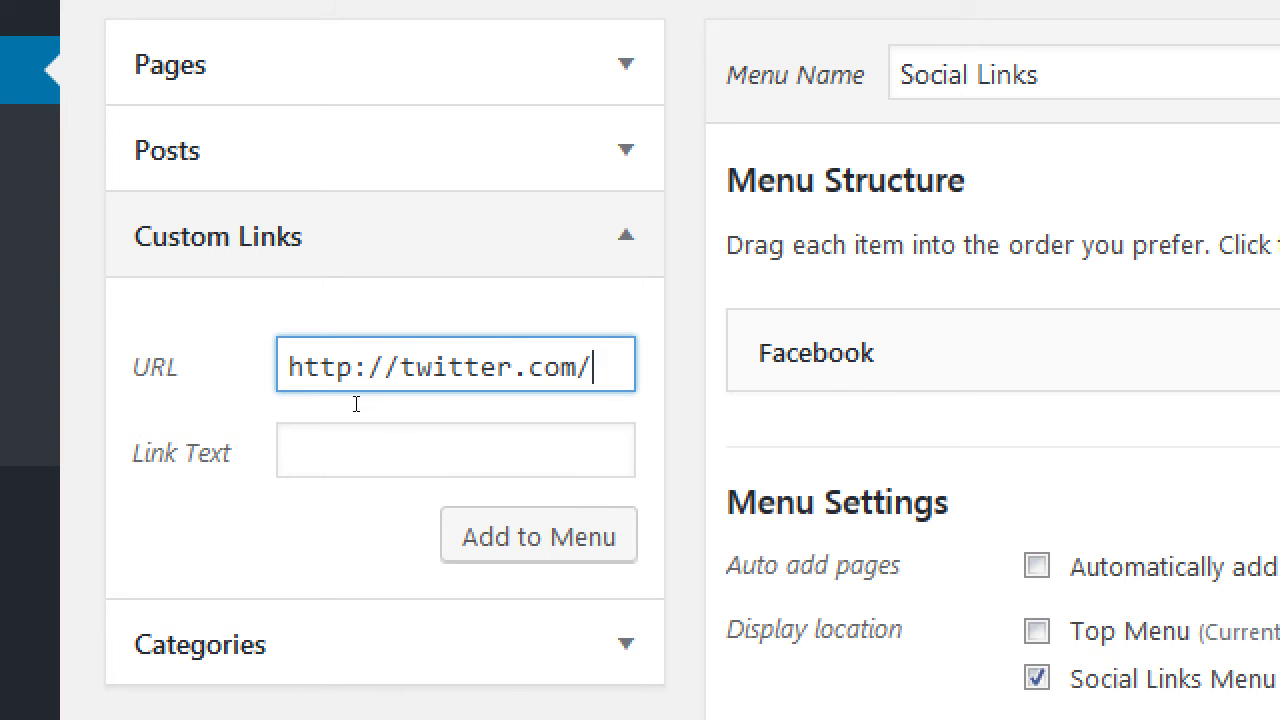
{"action": "type", "text": "pmdinteractive"}
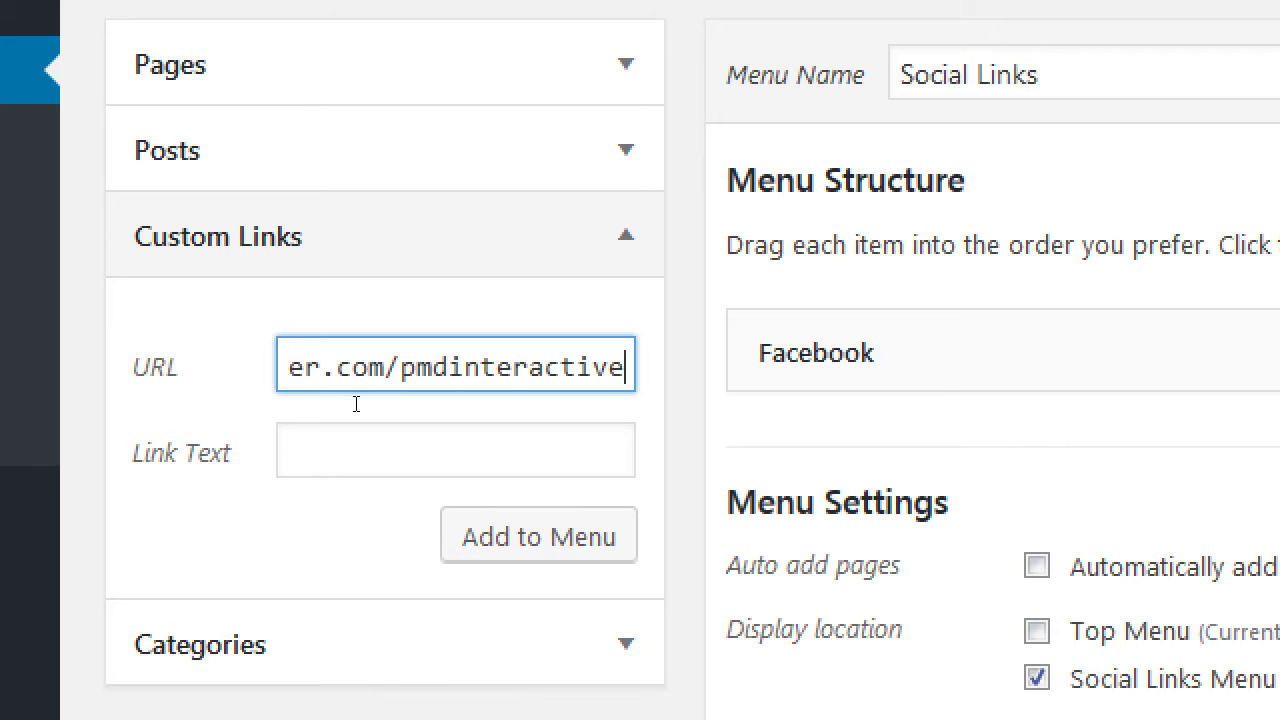
{"action": "key", "text": "Tab"}
{"action": "type", "text": "Twitter"}
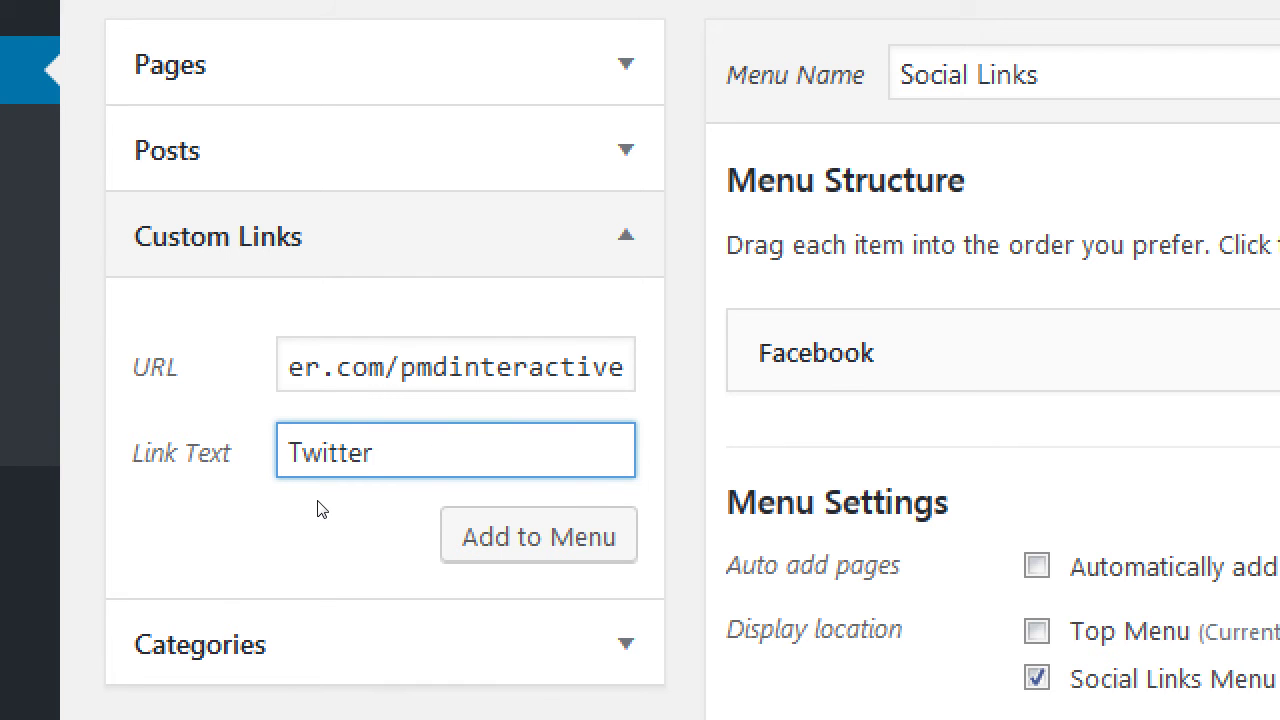
{"action": "key", "text": "Tab"}
{"action": "key", "text": "Return"}
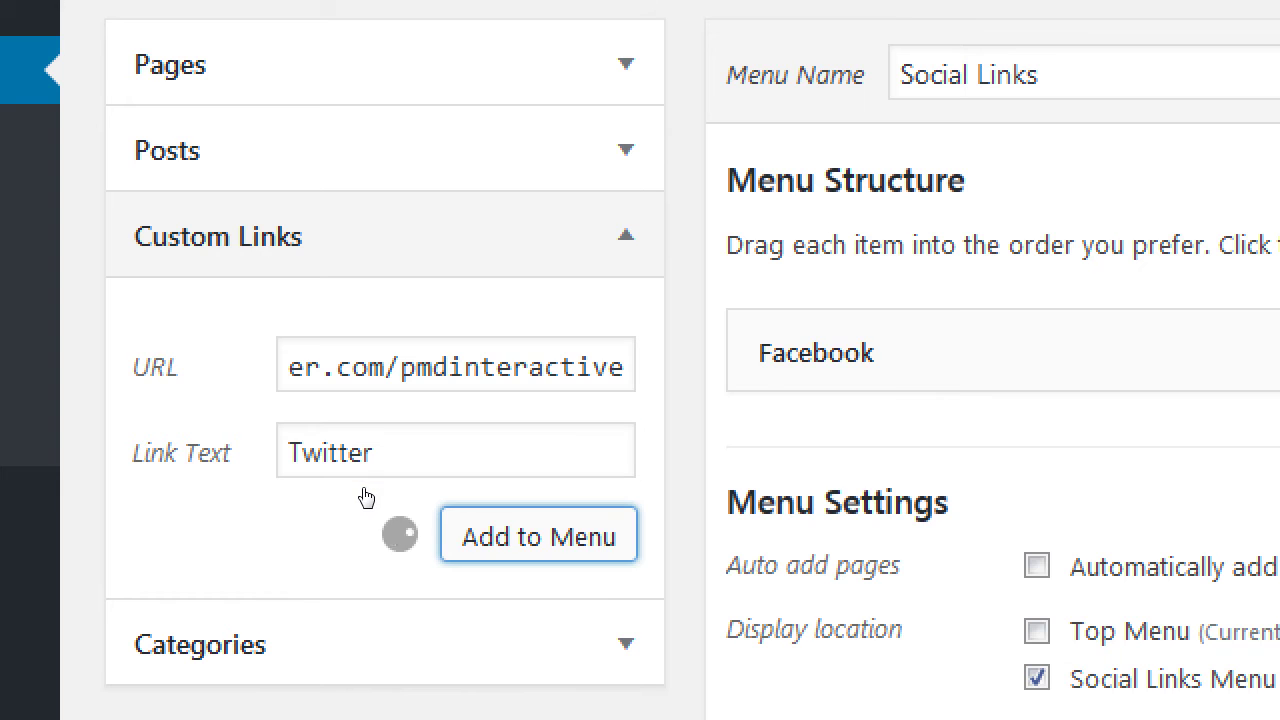
{"action": "left_click", "coordinate": [366, 396]}
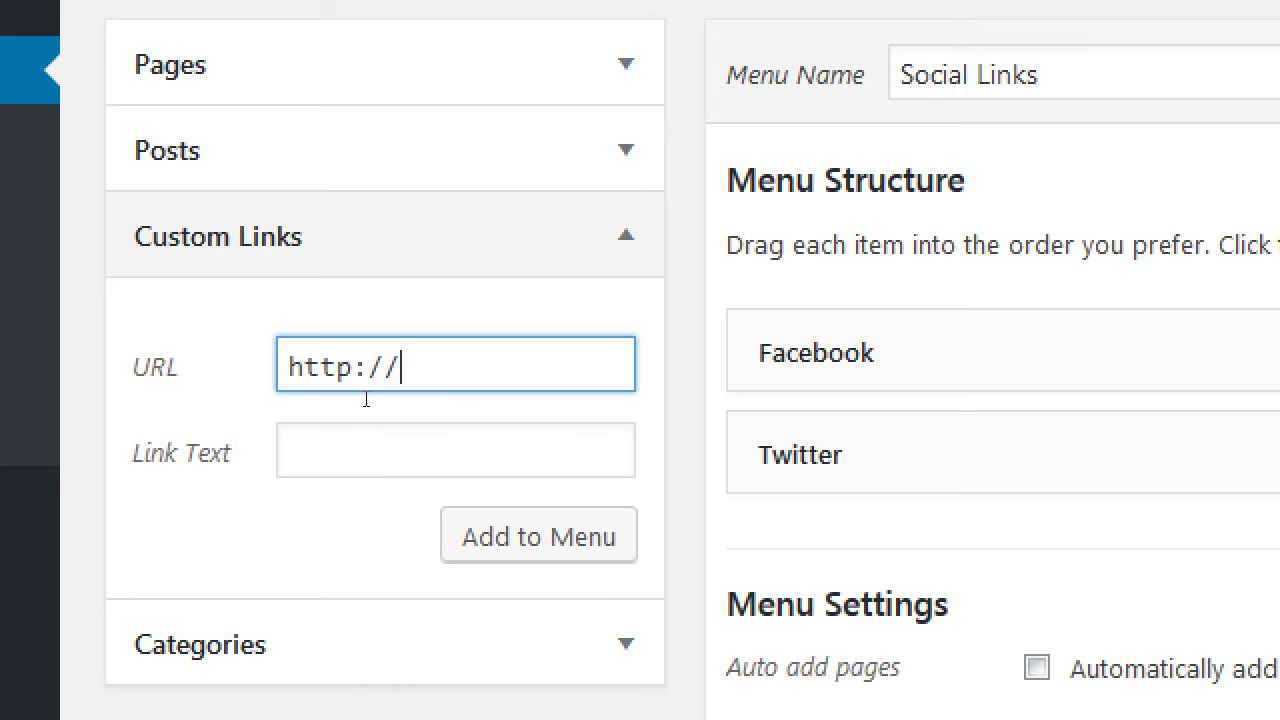
{"action": "type", "text": "youtube"}
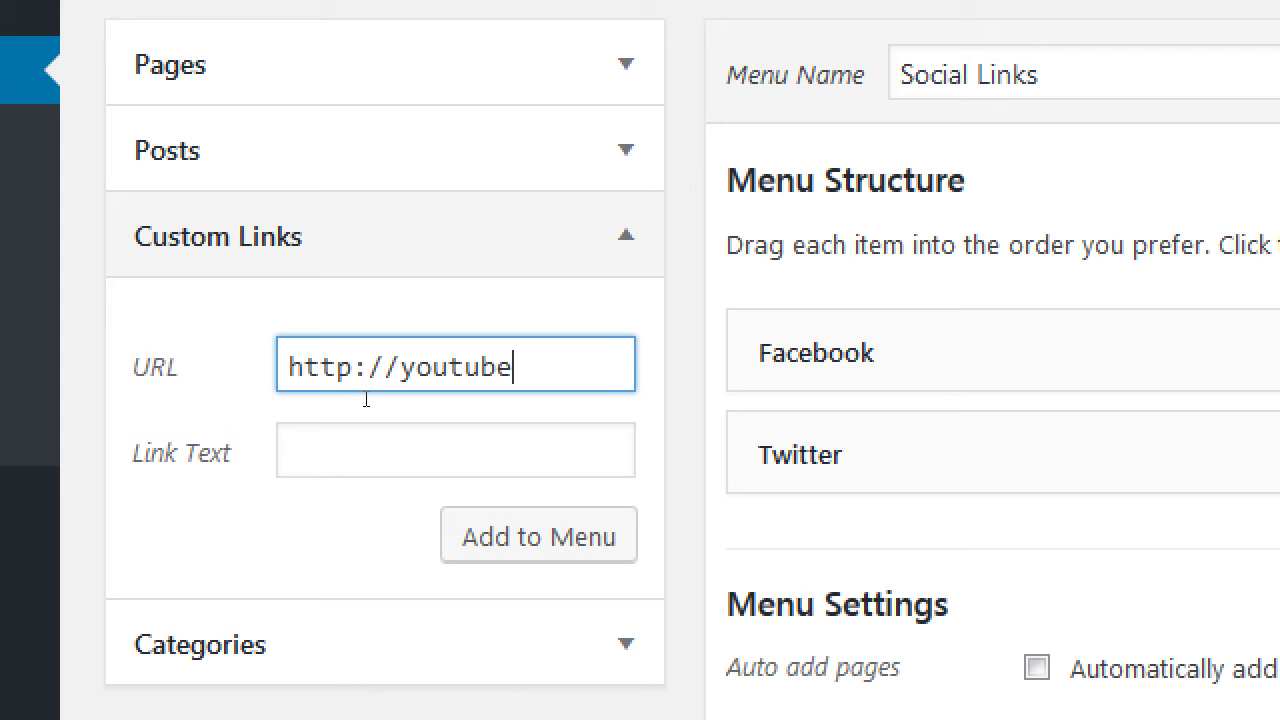
{"action": "type", "text": ".com/pmd"}
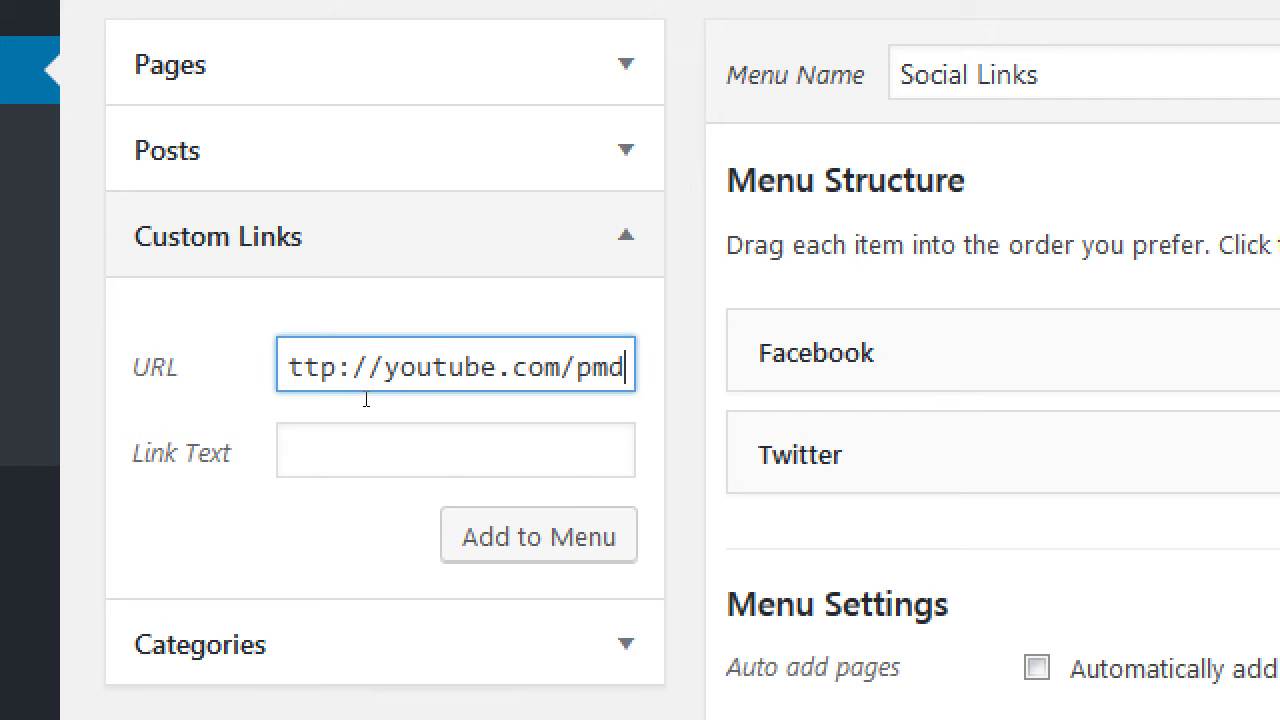
{"action": "type", "text": "interacrti"}
{"action": "key", "text": "BackSpace"}
{"action": "key", "text": "BackSpace"}
{"action": "key", "text": "BackSpace"}
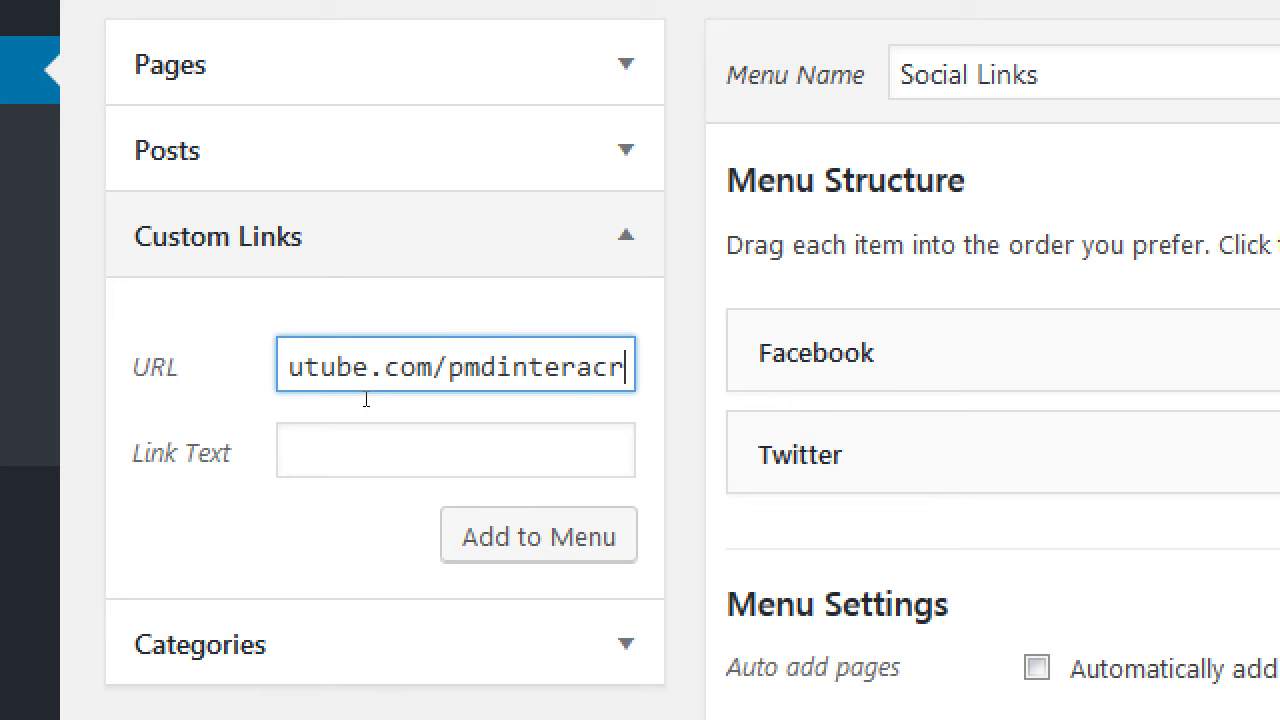
{"action": "type", "text": "tive"}
{"action": "key", "text": "Tab"}
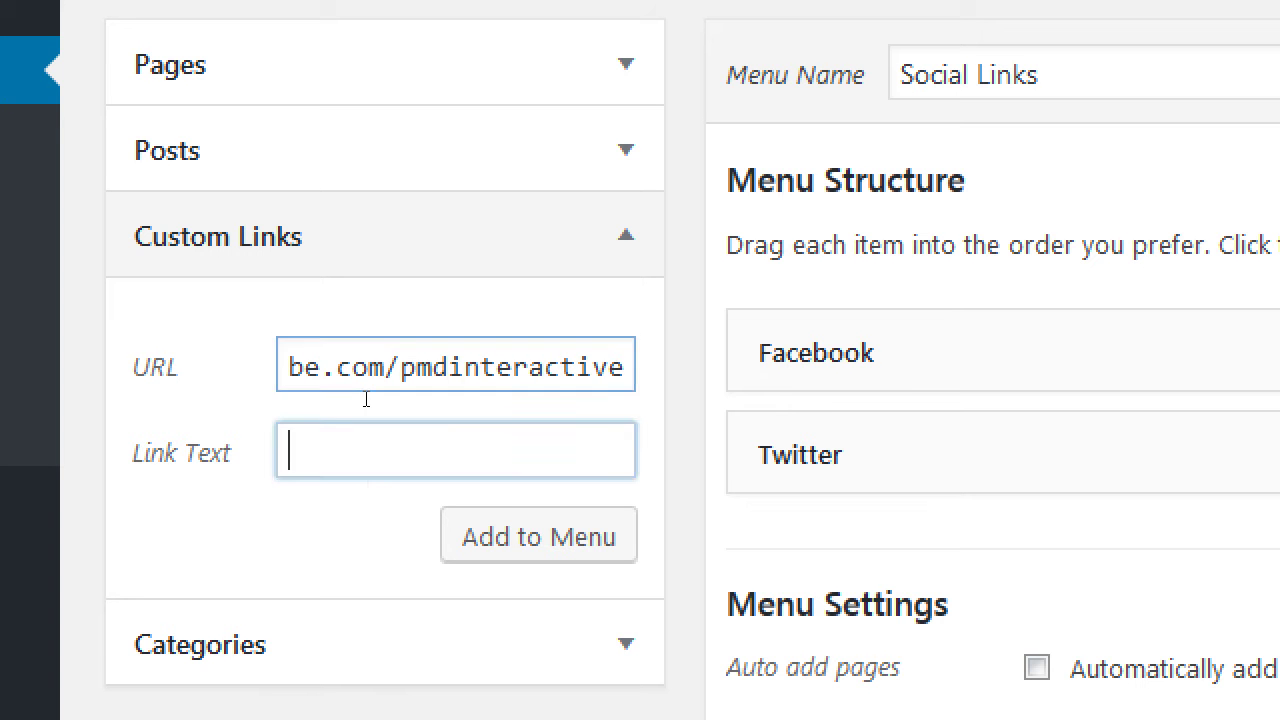
{"action": "type", "text": "YouTube"}
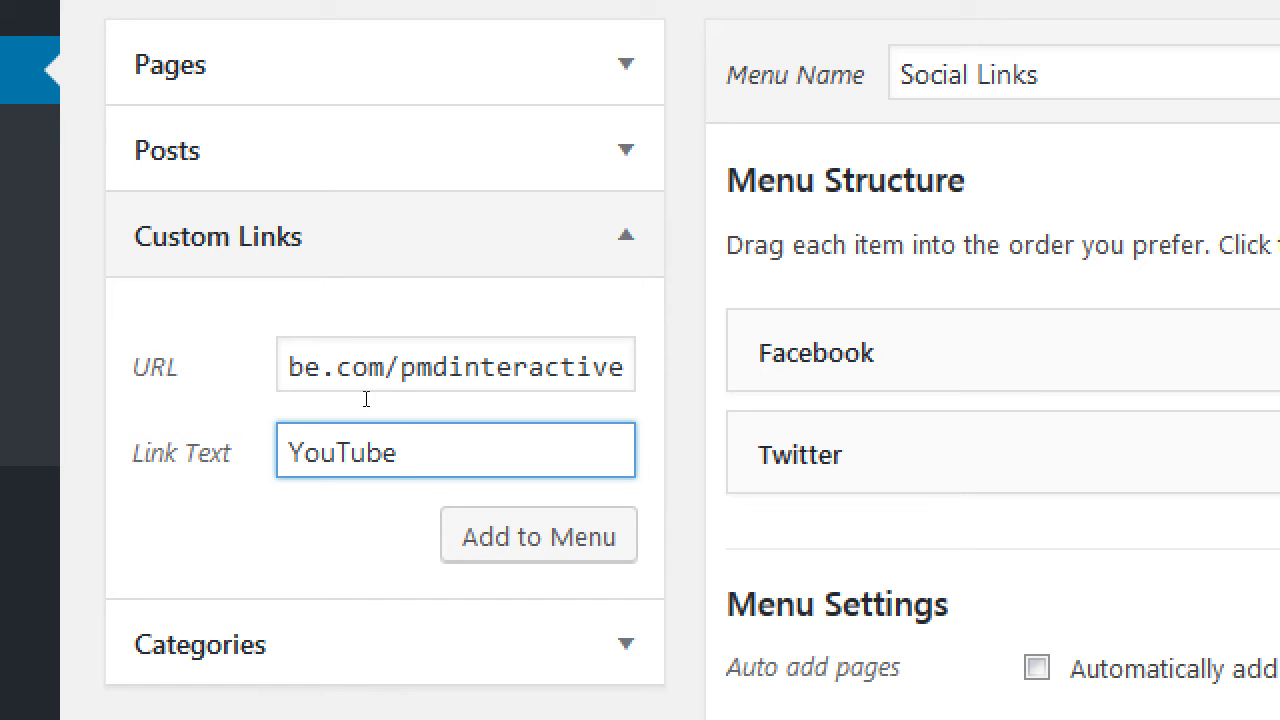
{"action": "key", "text": "shift+Tab"}
{"action": "key", "text": "End"}
{"action": "key", "text": "ctrl+shift+Left"}
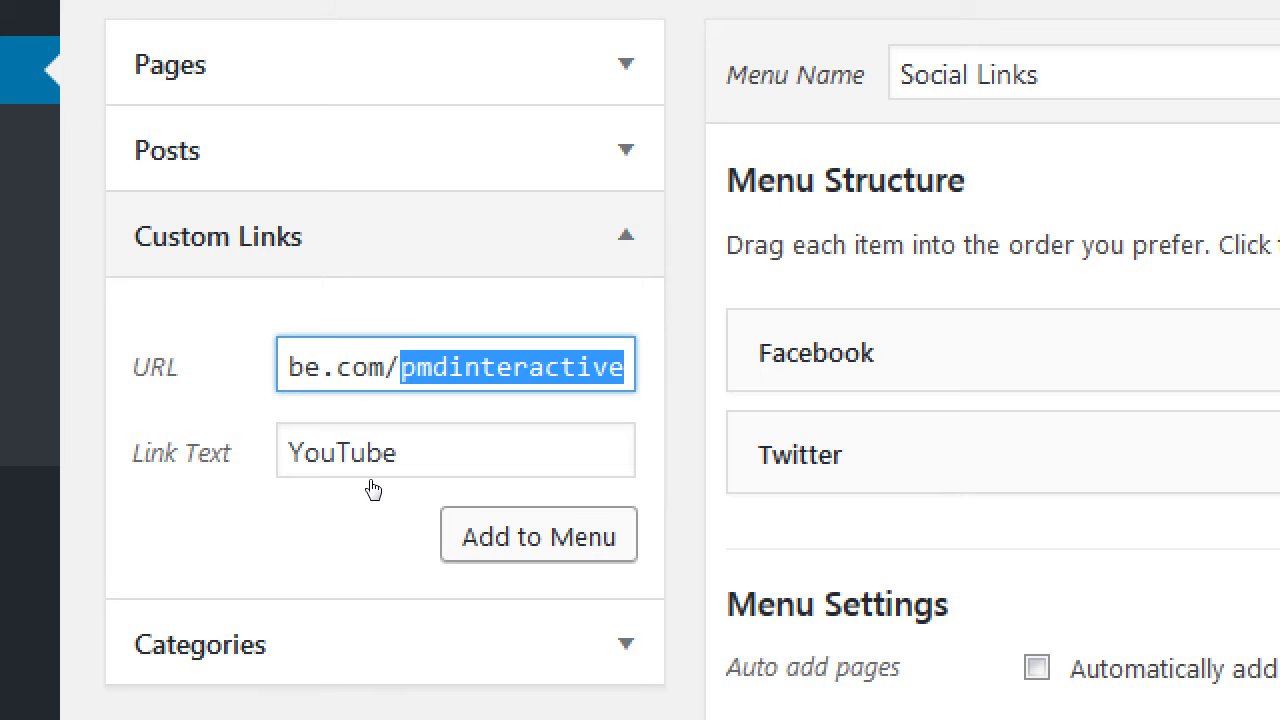
{"action": "key", "text": "Tab"}
{"action": "key", "text": "Tab"}
{"action": "key", "text": "Return"}
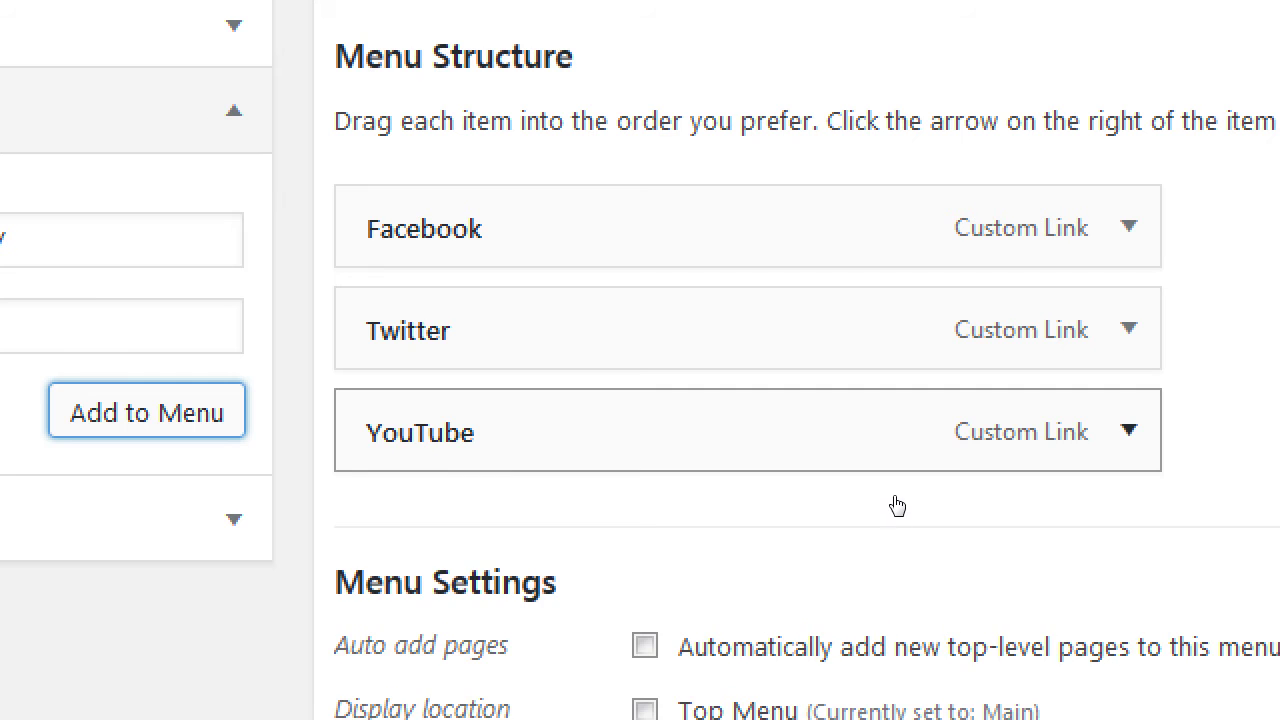
Expand the YouTube, Twitter and Facebook menu items and compare the account name in their URLs.
{"action": "left_click", "coordinate": [897, 505]}
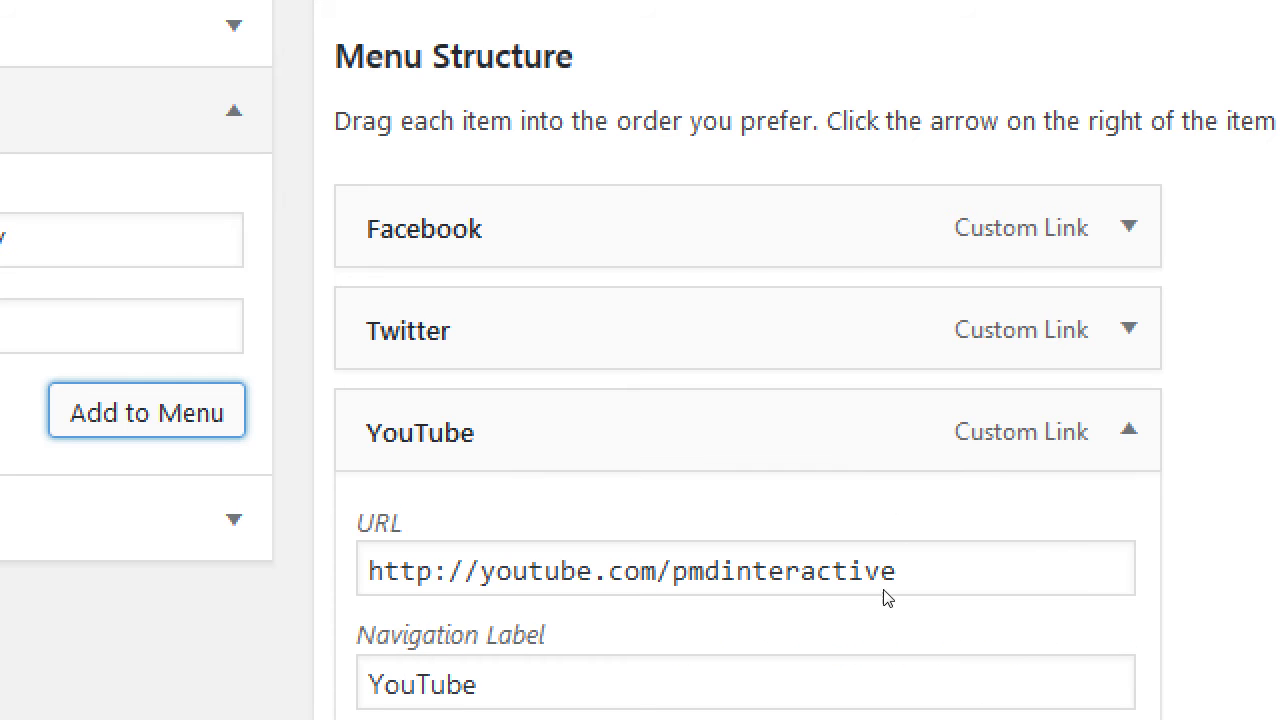
{"action": "left_click", "coordinate": [882, 452]}
{"action": "left_click", "coordinate": [876, 412]}
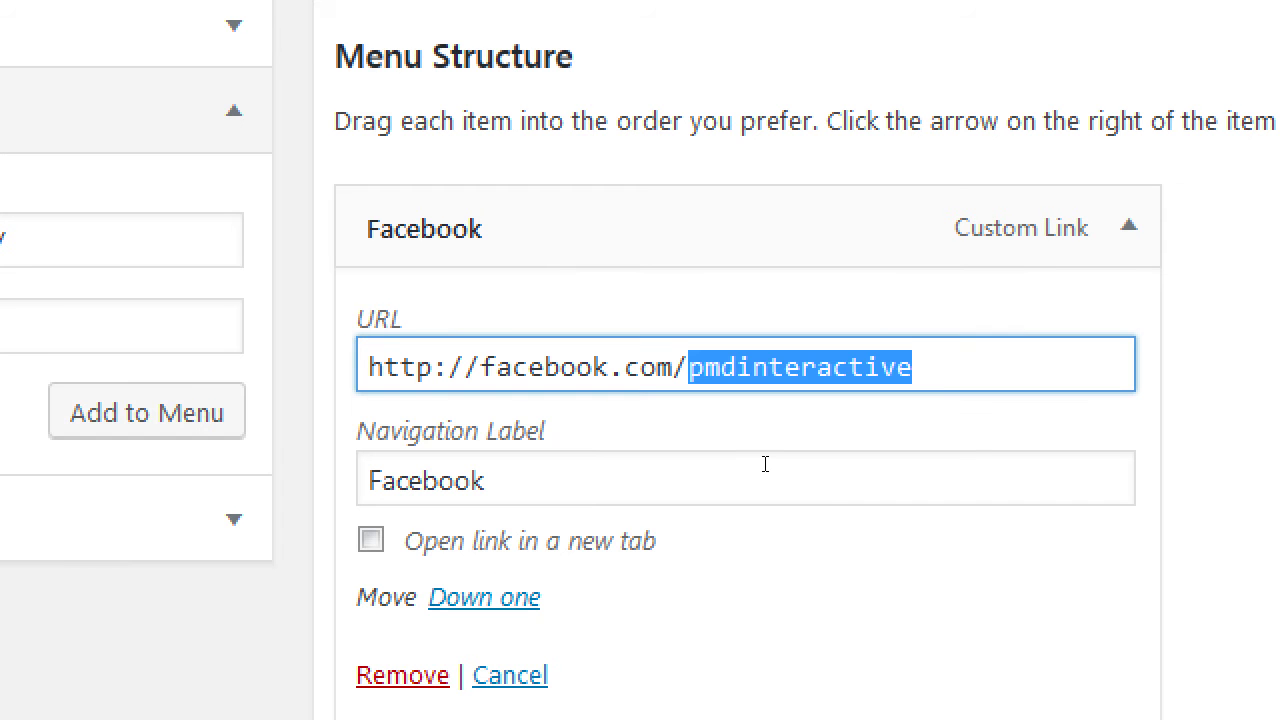
{"action": "key", "text": "Right"}
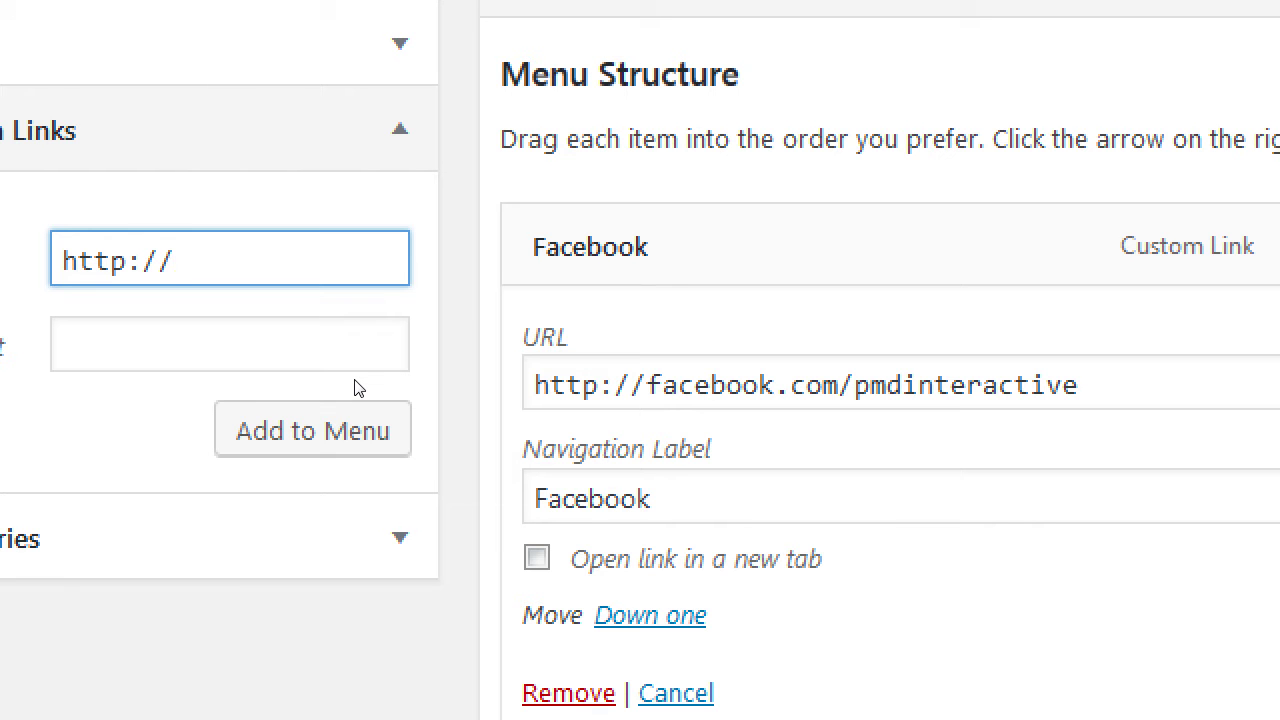
{"action": "type", "text": "google.com/"}
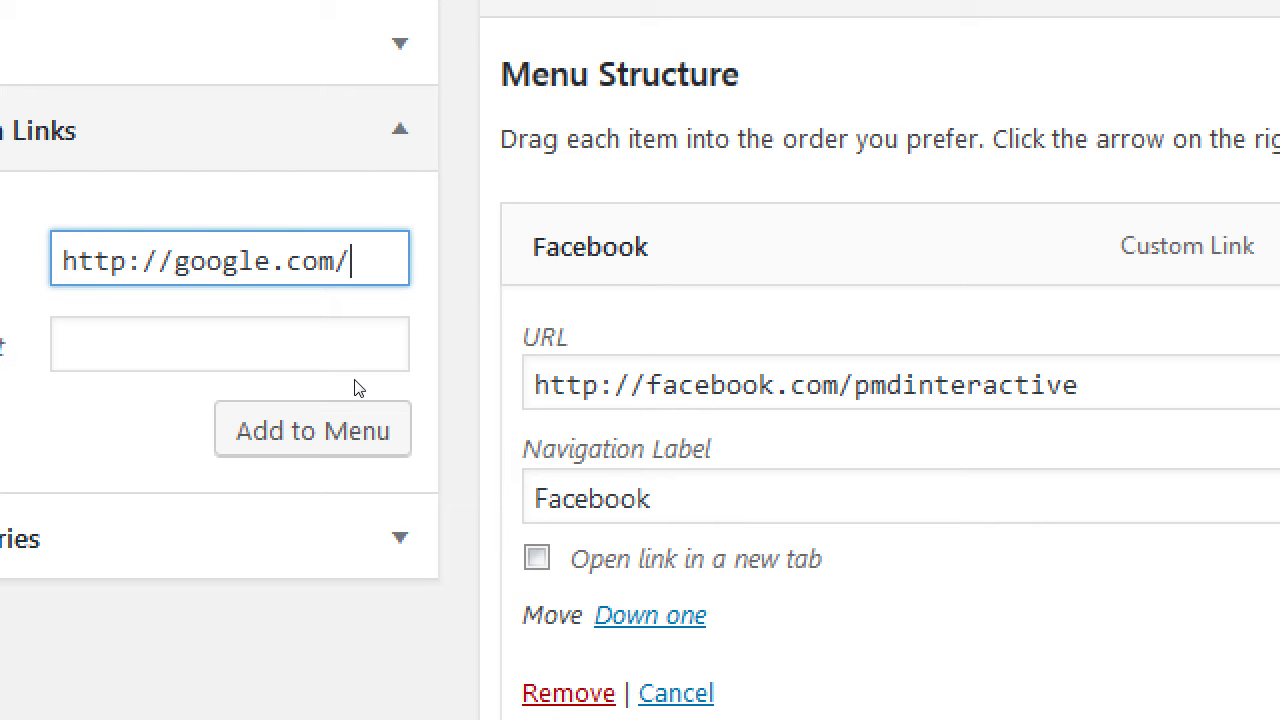
{"action": "type", "text": "+"}
{"action": "key", "text": "ctrl+a"}
{"action": "key", "text": "BackSpace"}
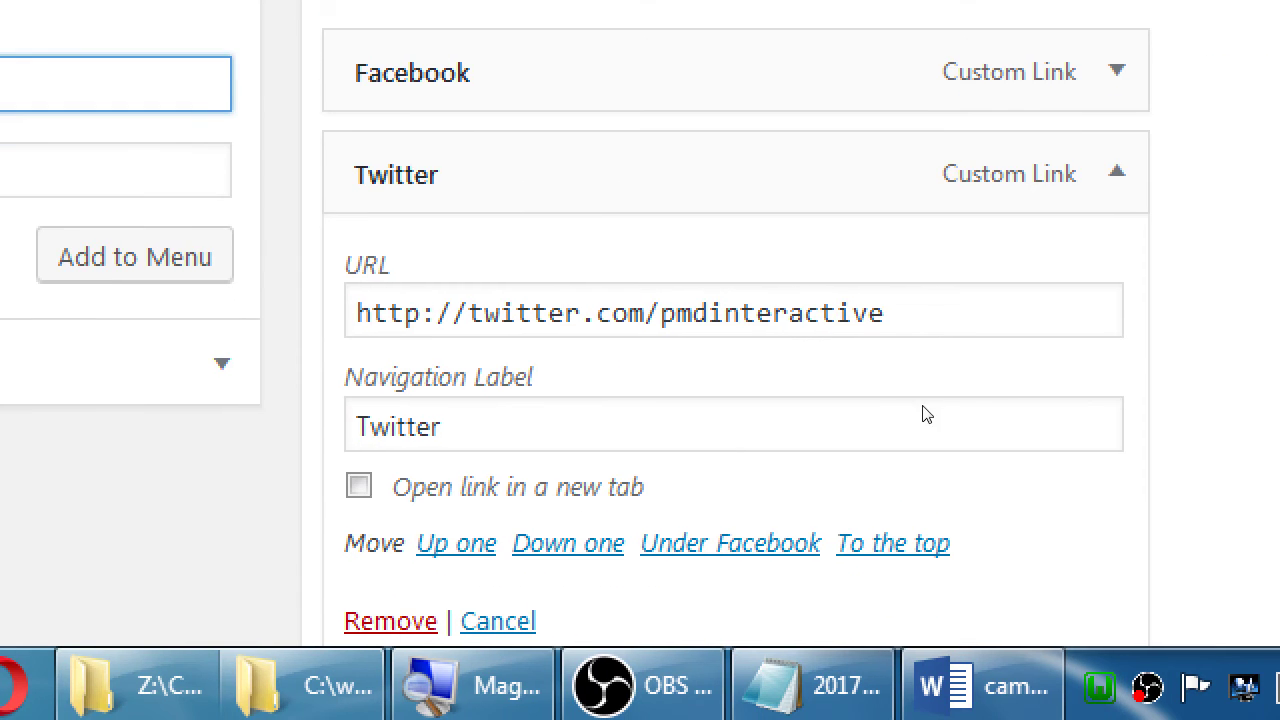
Set the Facebook, Twitter and YouTube links to open in a new tab and save the Social Links menu.
{"action": "scroll", "coordinate": [925, 415], "scroll_direction": "down", "scroll_amount": 2}
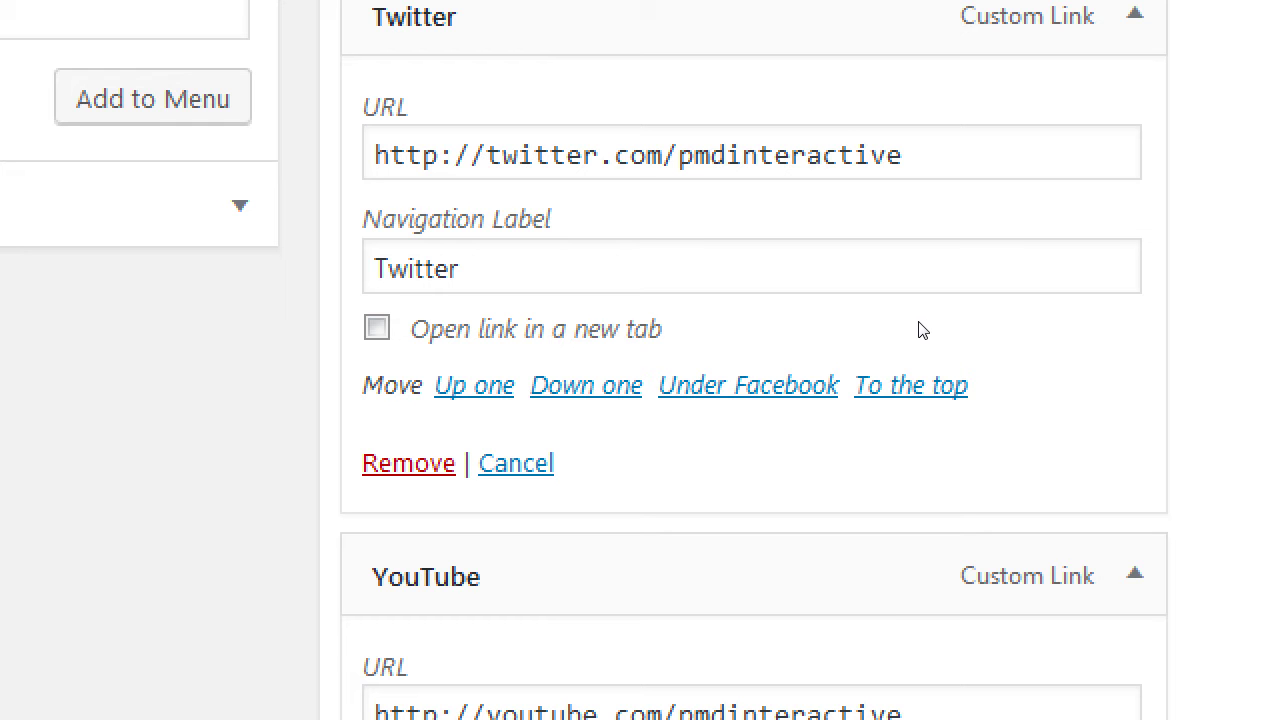
{"action": "left_click", "coordinate": [376, 328]}
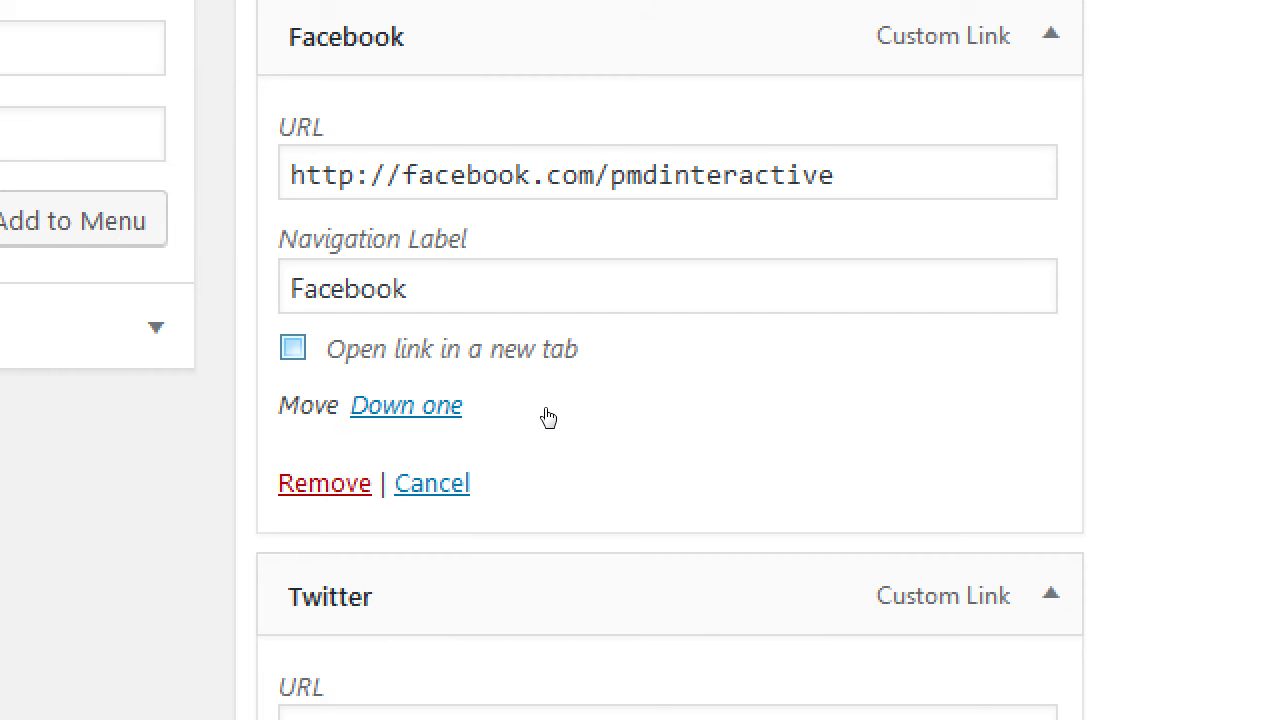
{"action": "key", "text": "space"}
{"action": "scroll", "coordinate": [554, 437], "scroll_direction": "down", "scroll_amount": 3}
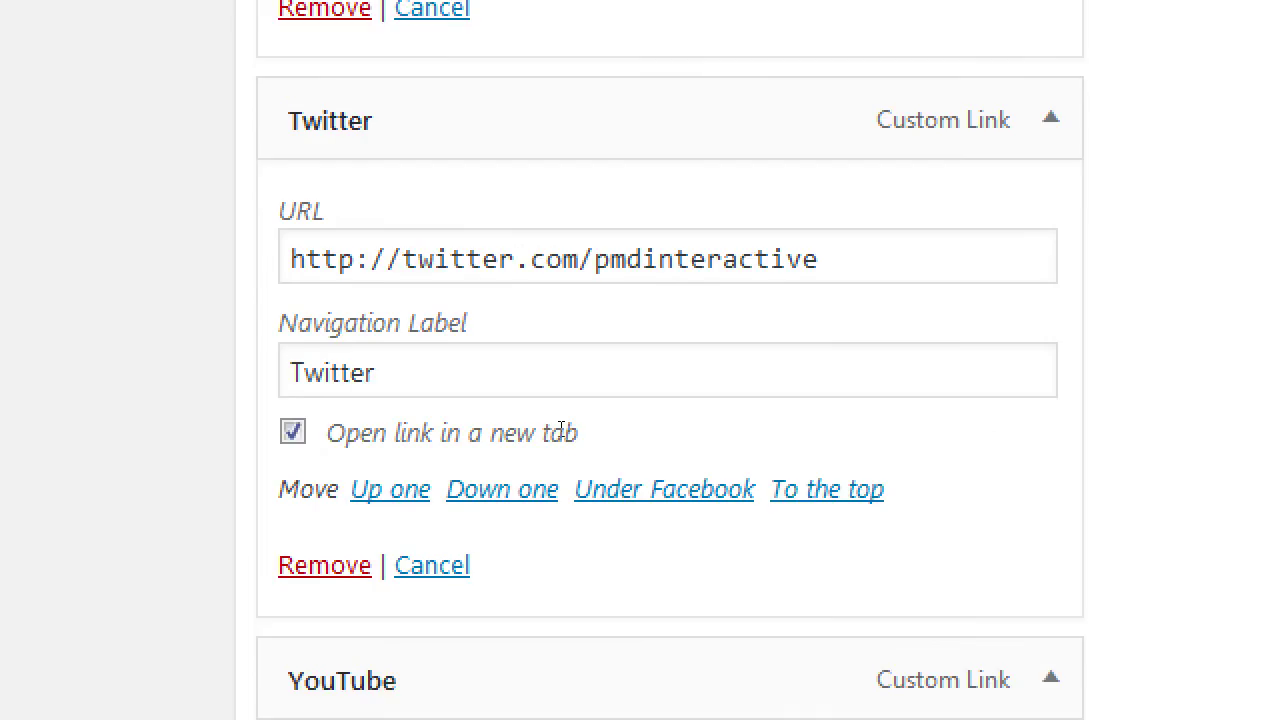
{"action": "scroll", "coordinate": [560, 432], "scroll_direction": "down", "scroll_amount": 4}
{"action": "key", "text": "Tab"}
{"action": "key", "text": "space"}
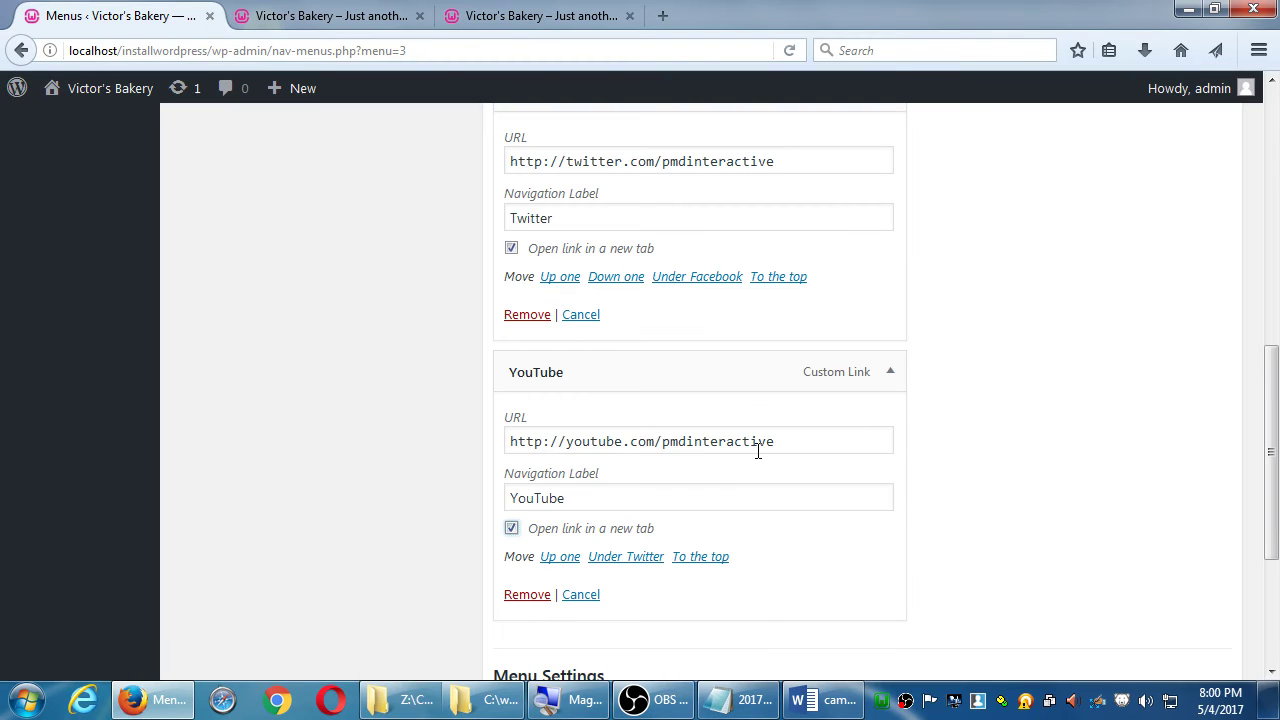
{"action": "scroll", "coordinate": [1029, 455], "scroll_direction": "down", "scroll_amount": 4}
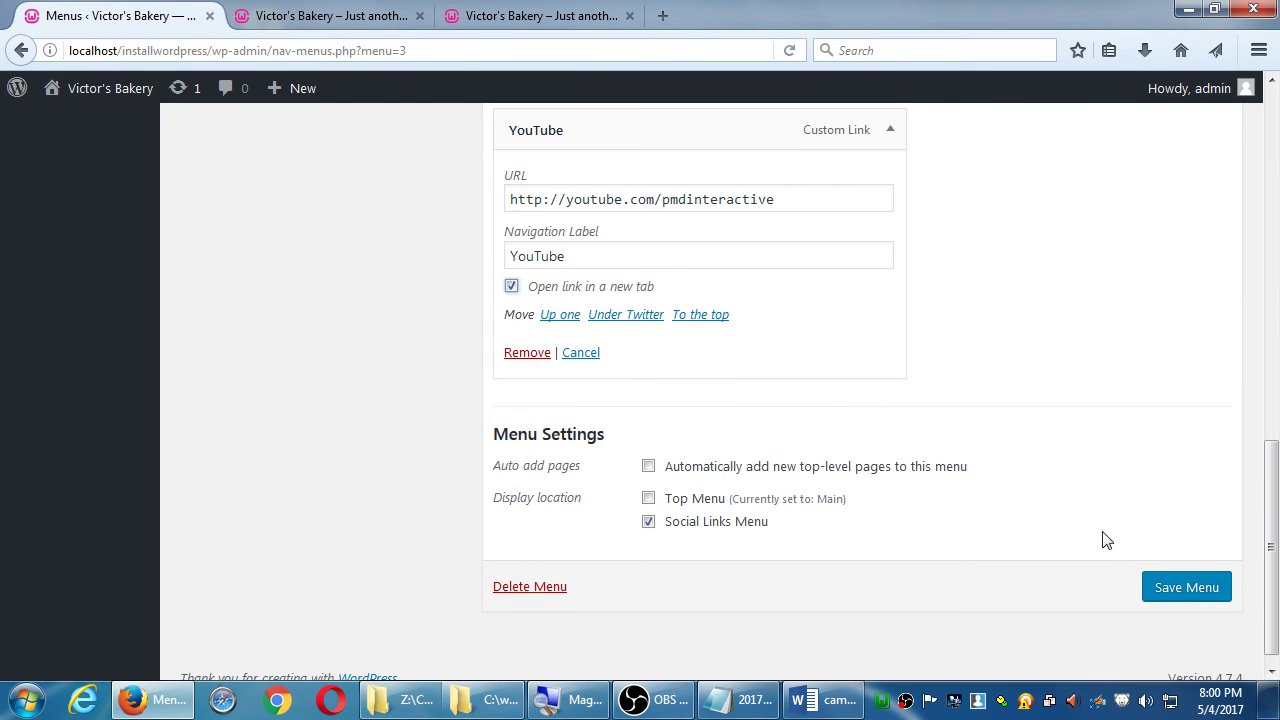
{"action": "left_click", "coordinate": [1174, 592]}
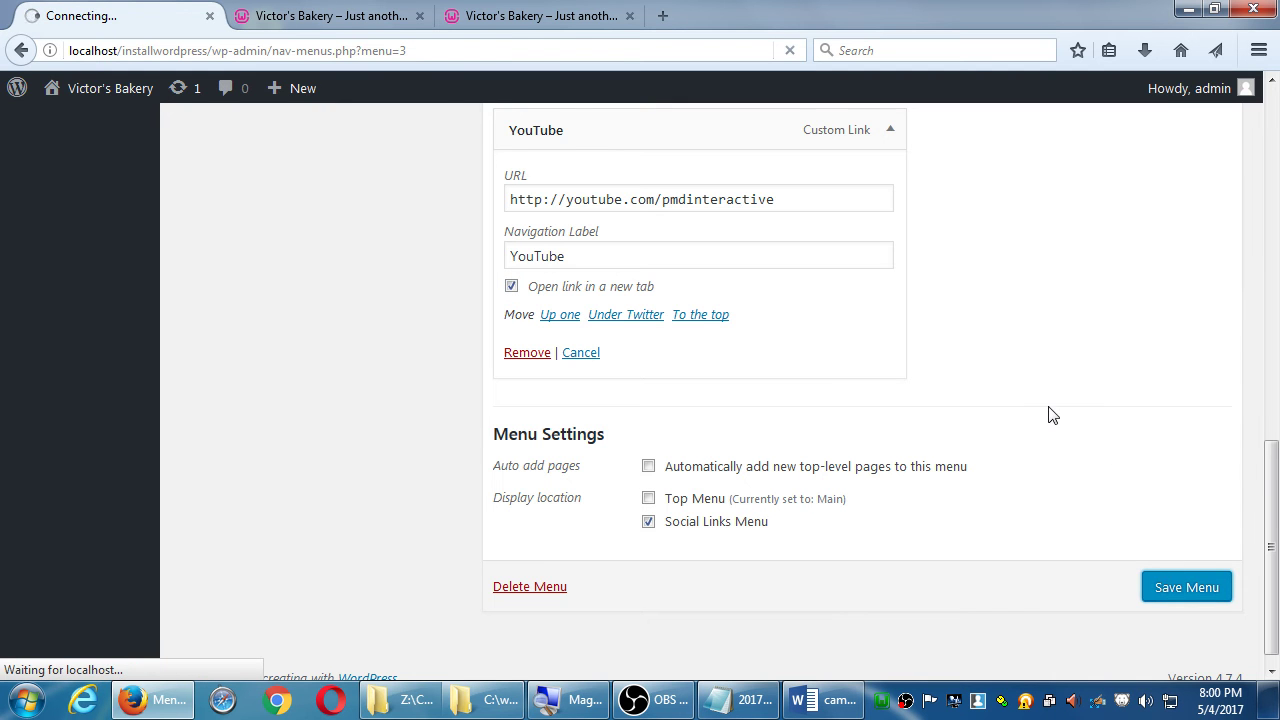
Expand the saved Facebook menu item and check its URL, label and new-tab setting.
{"action": "scroll", "coordinate": [932, 328], "scroll_direction": "down", "scroll_amount": 2}
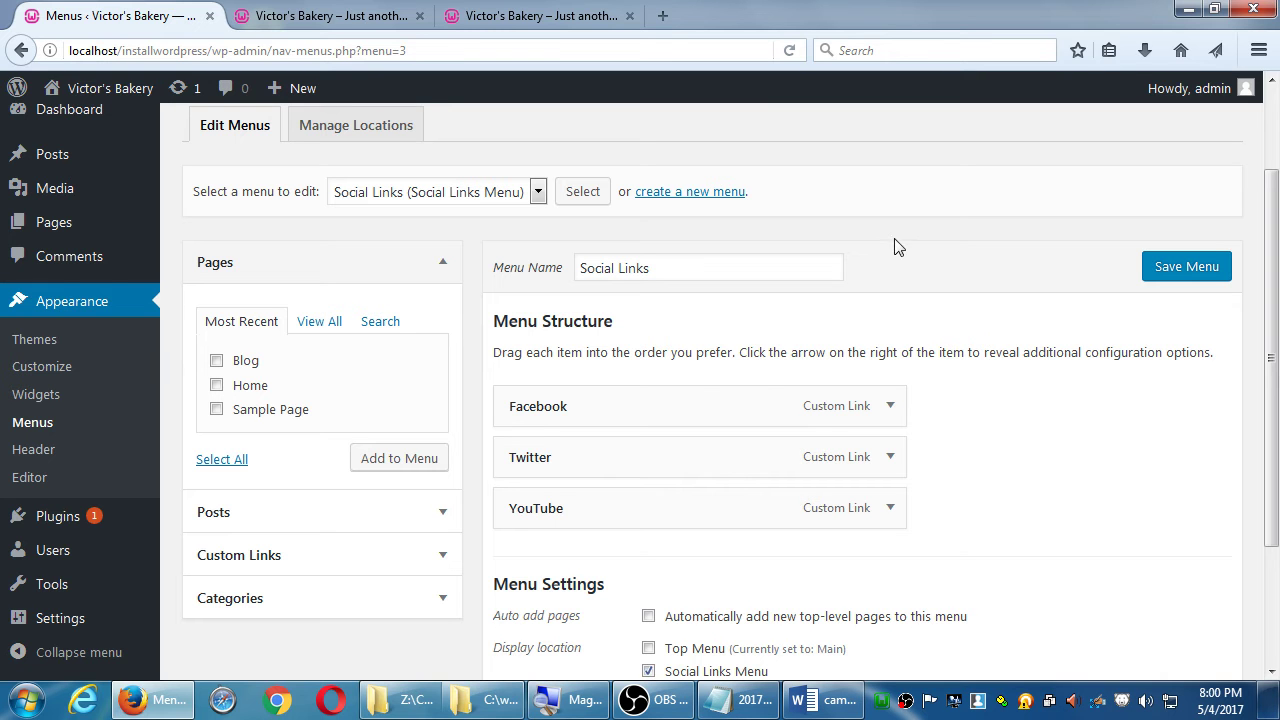
{"action": "left_click", "coordinate": [890, 406]}
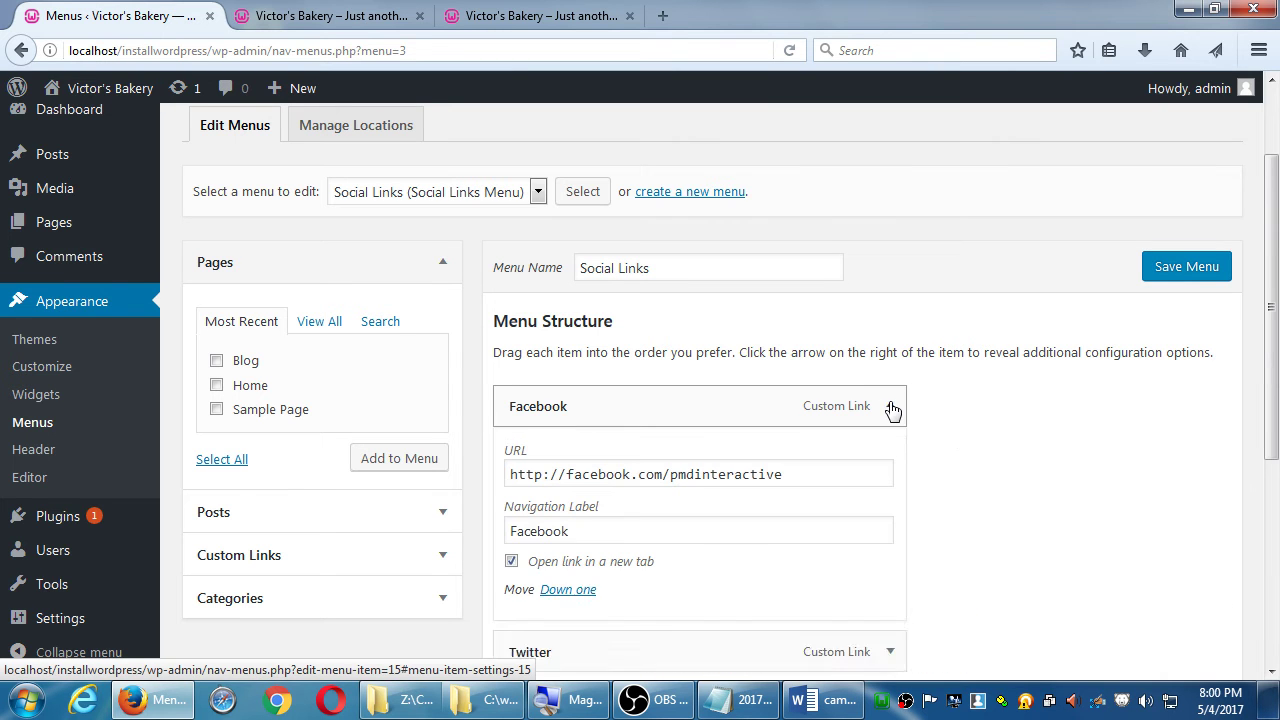
{"action": "scroll", "coordinate": [967, 459], "scroll_direction": "down", "scroll_amount": 2}
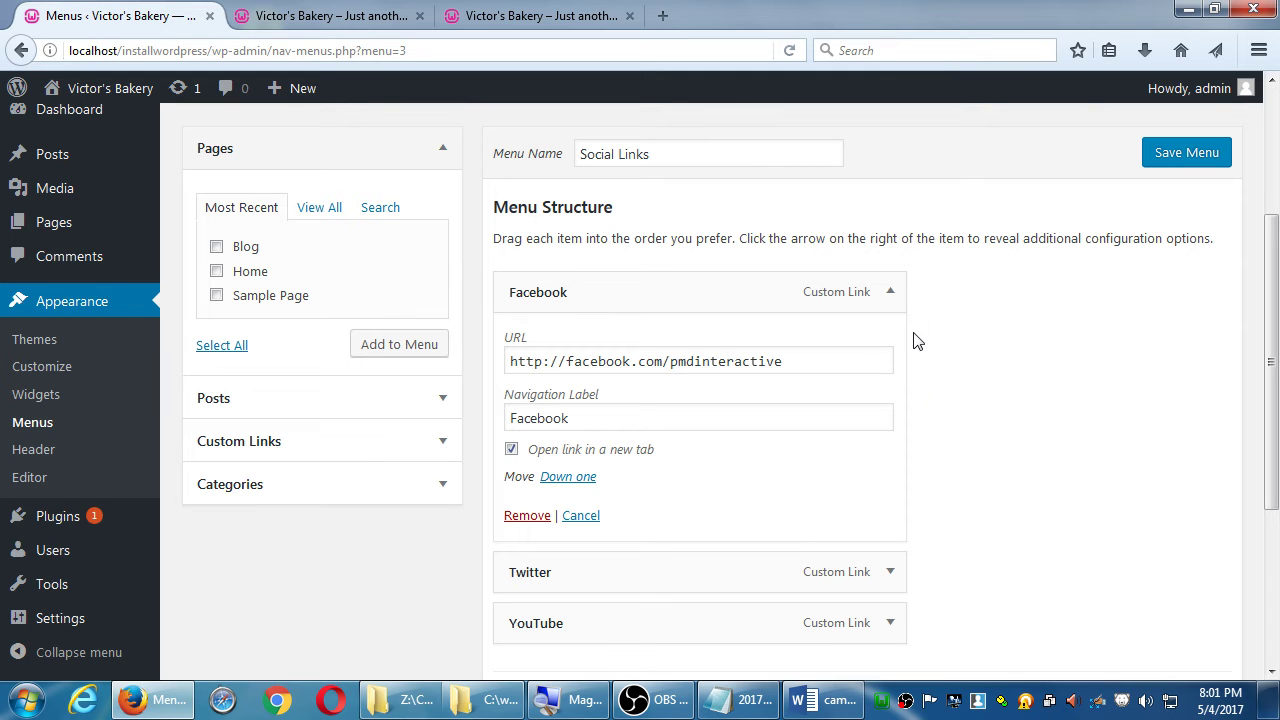
Save the Social Links menu again, reload the site's home page and check the social icons in its footer.
{"action": "left_click", "coordinate": [1172, 153]}
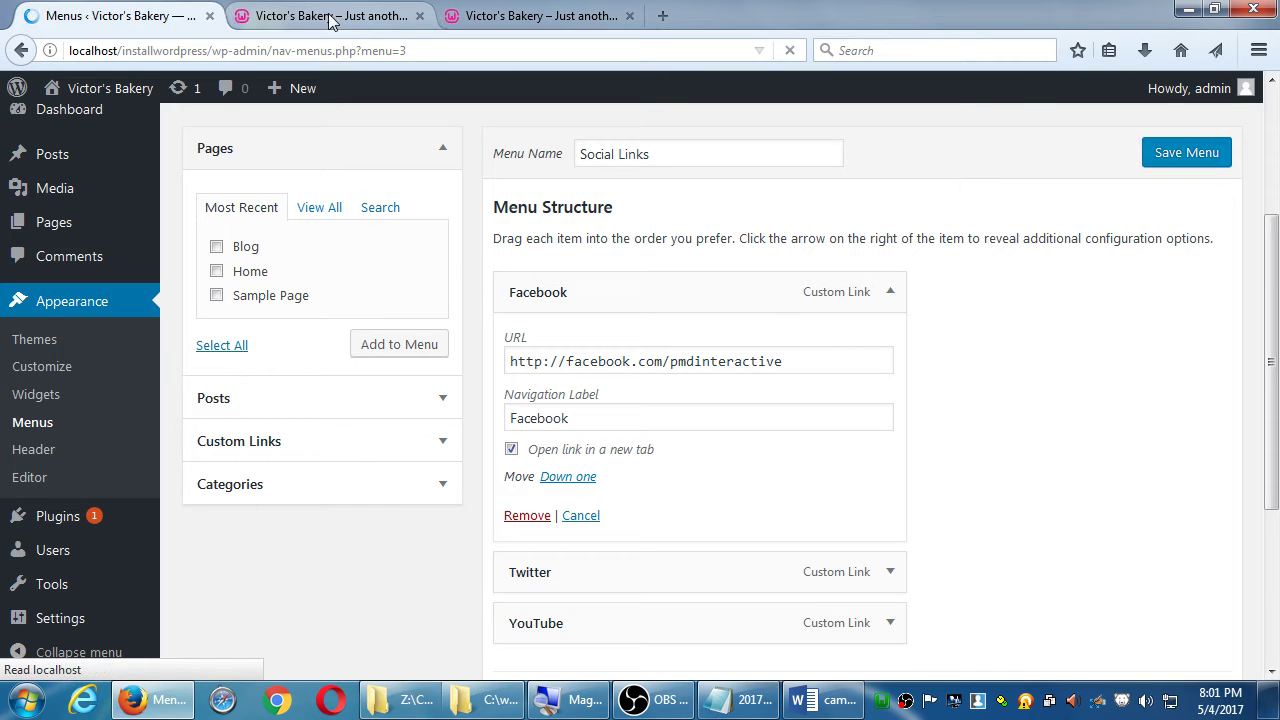
{"action": "left_click", "coordinate": [317, 20]}
{"action": "key", "text": "F5"}
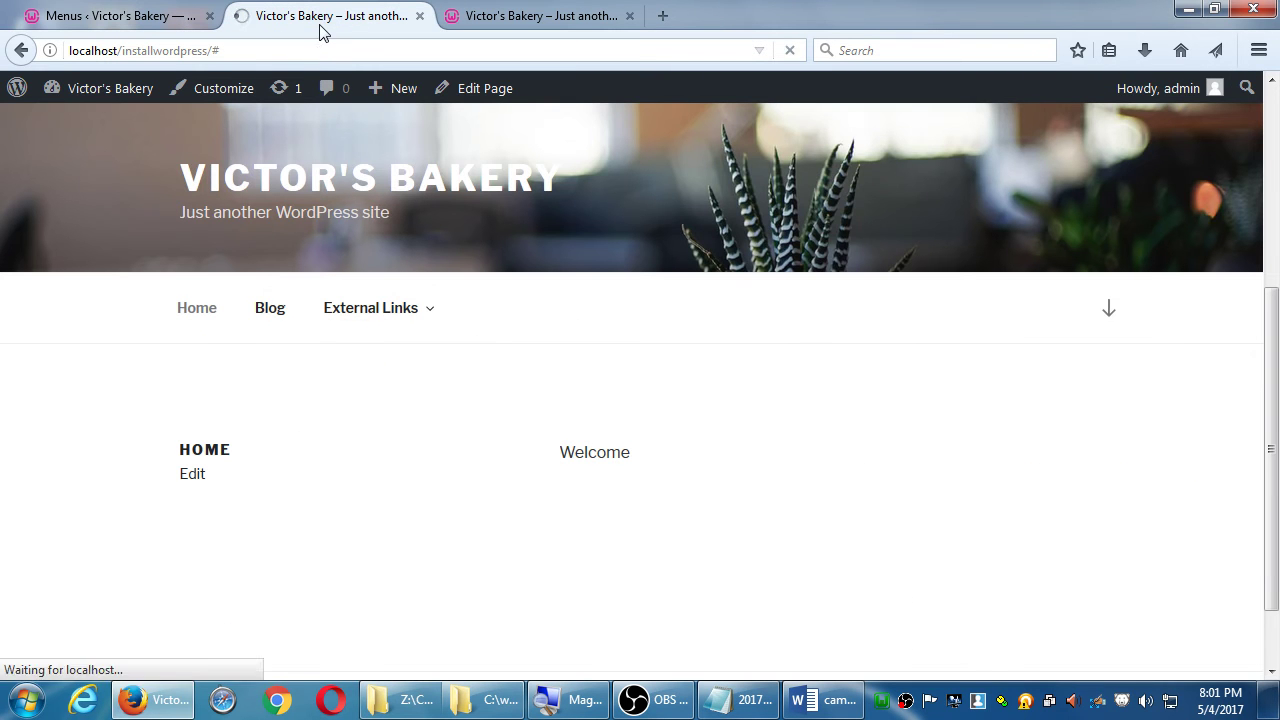
{"action": "scroll", "coordinate": [628, 259], "scroll_direction": "down", "scroll_amount": 1}
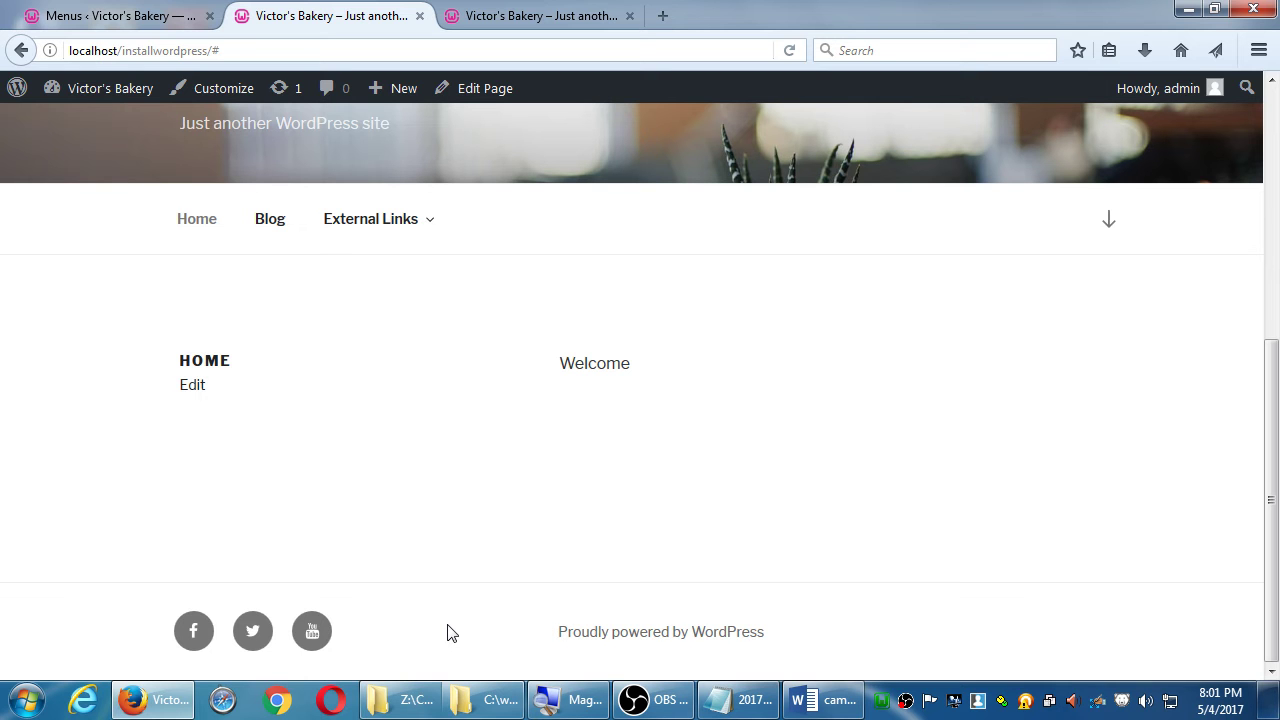
Compare the Social Links menu's items and display location setting with the icons in the site's footer.
{"action": "key", "text": "ctrl+shift+Tab"}
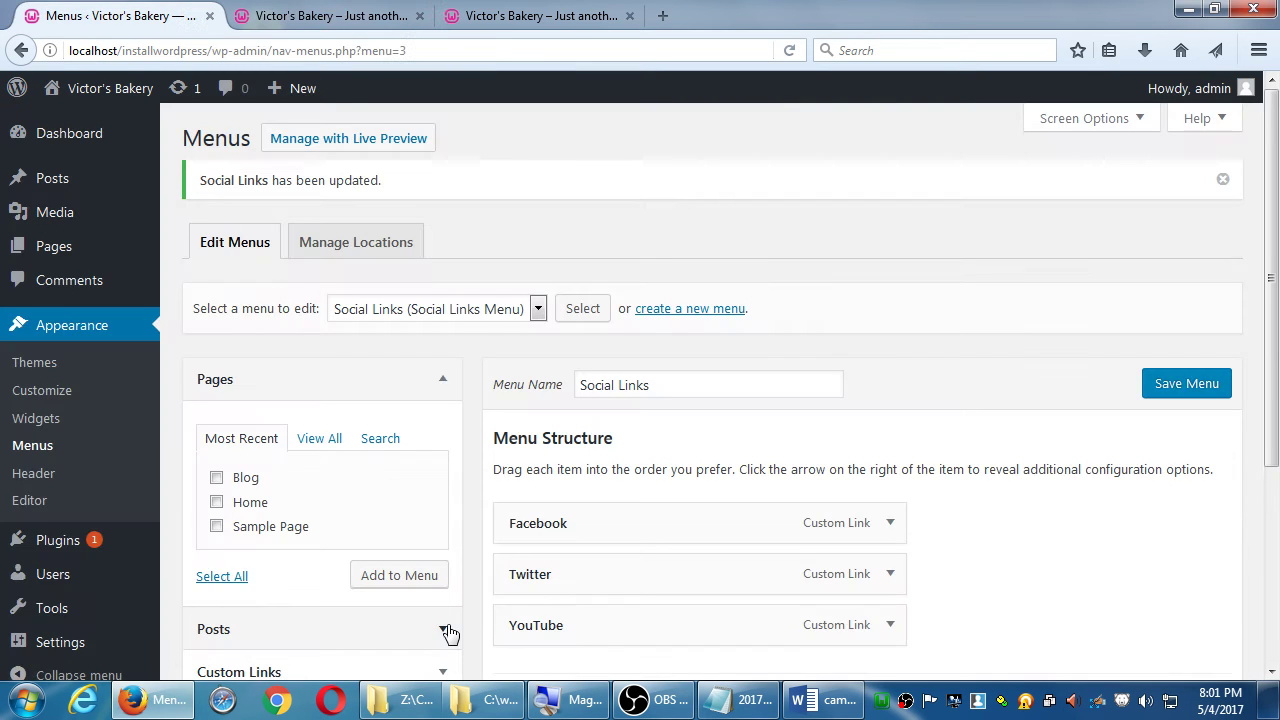
{"action": "scroll", "coordinate": [518, 588], "scroll_direction": "down", "scroll_amount": 3}
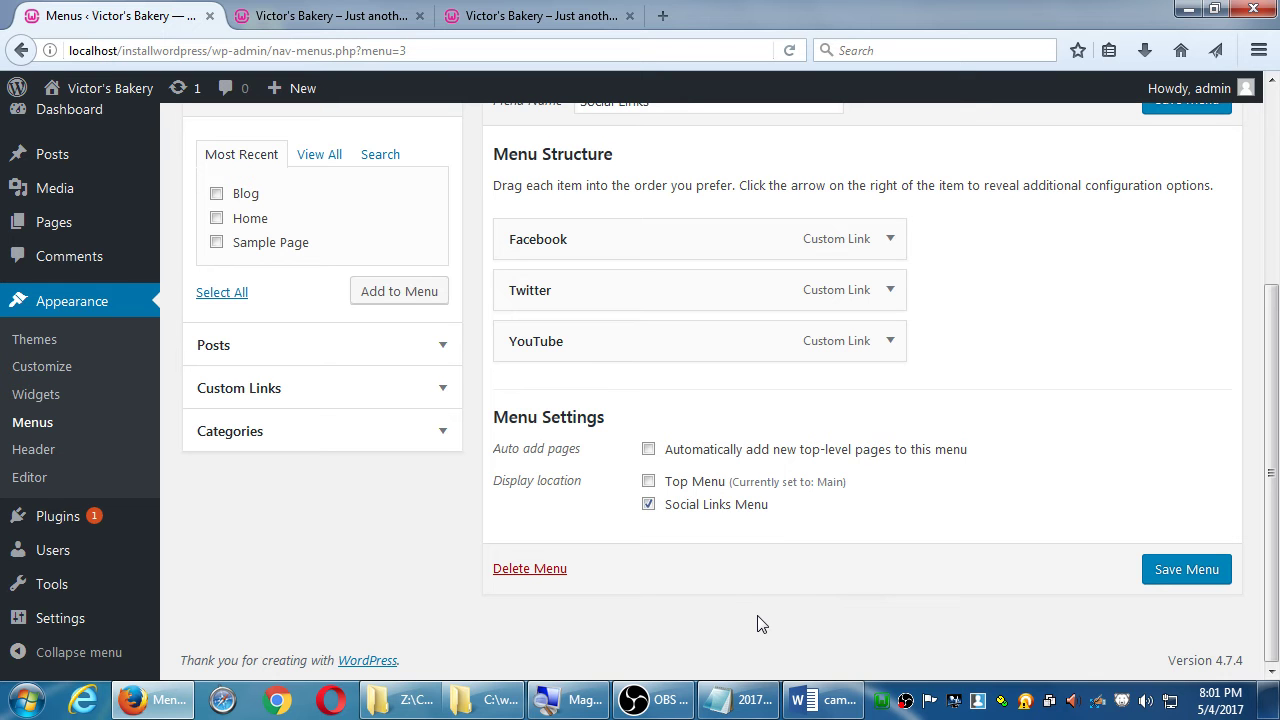
{"action": "key", "text": "ctrl+Tab"}
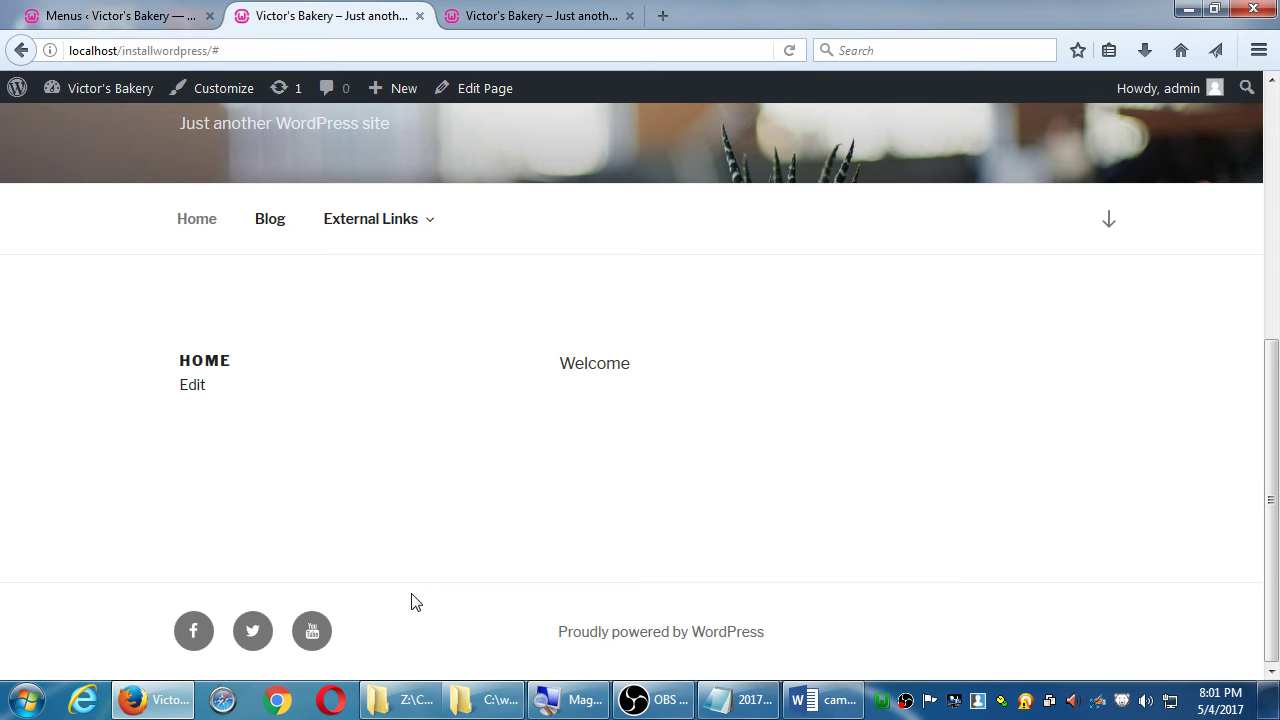
Test the Facebook, Twitter and YouTube icons in the site's footer and close the pages they open.
{"action": "left_click", "coordinate": [206, 638]}
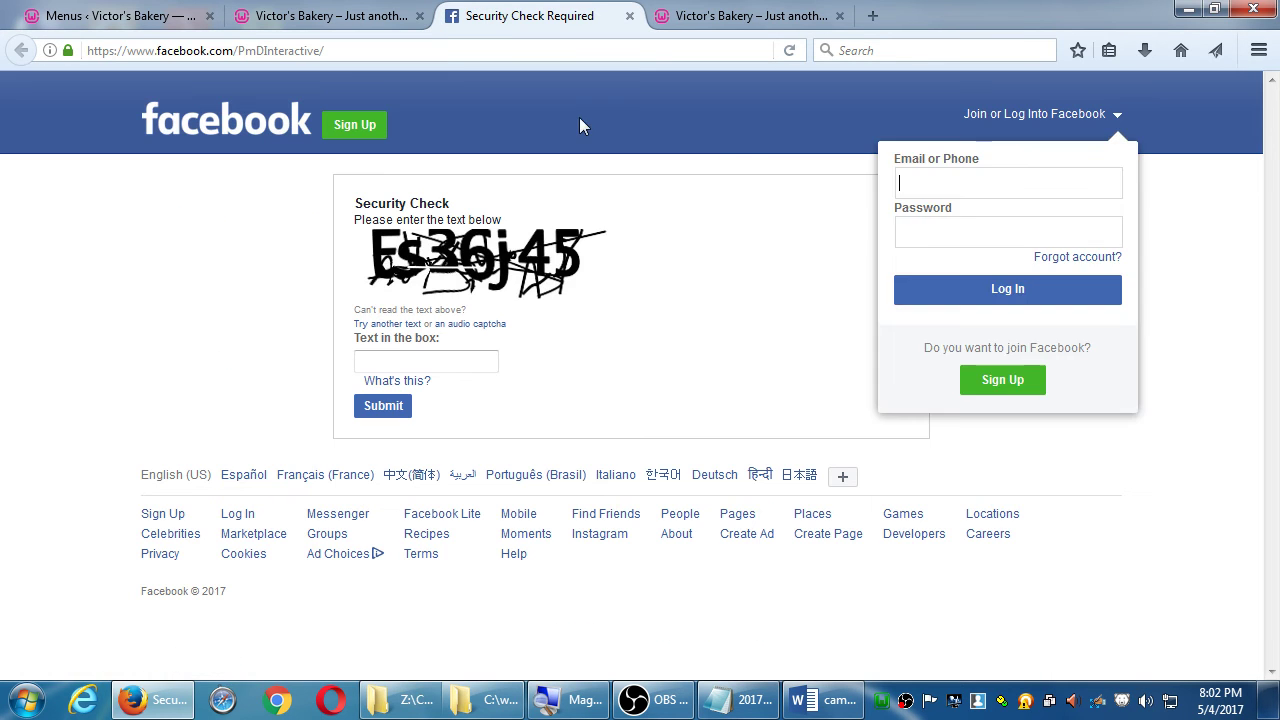
{"action": "left_click", "coordinate": [629, 16]}
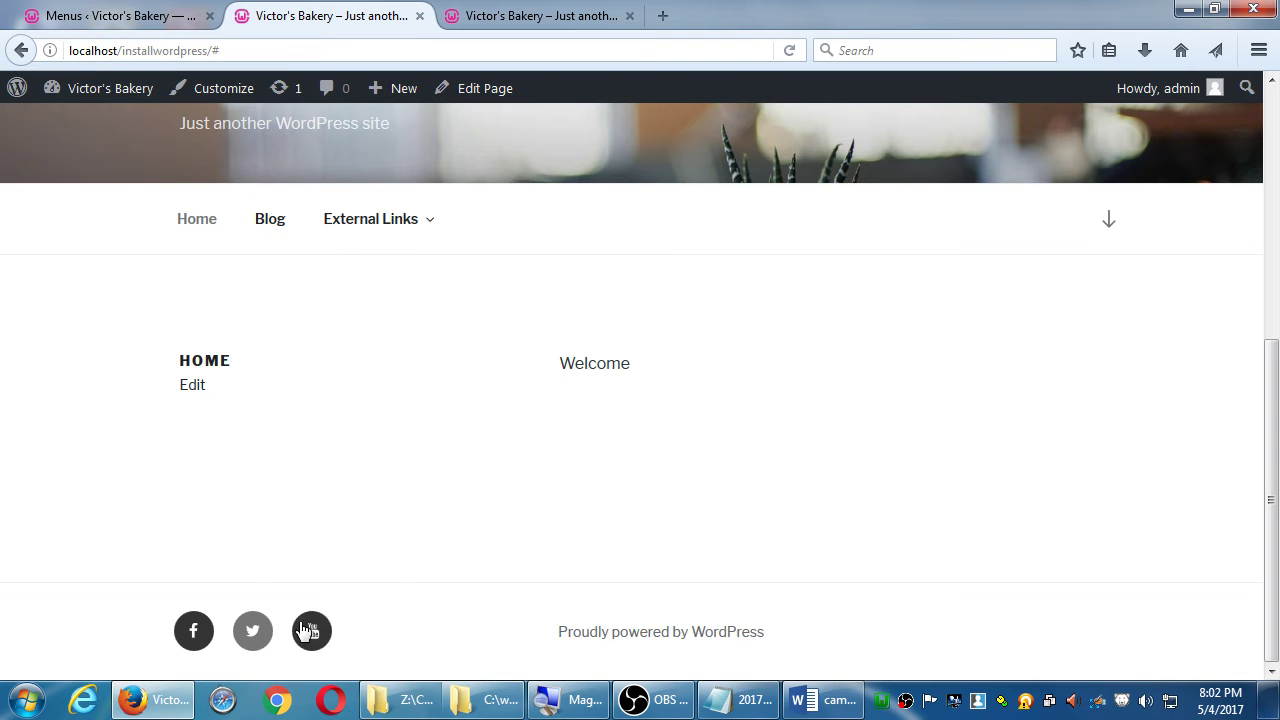
{"action": "left_click", "coordinate": [252, 630]}
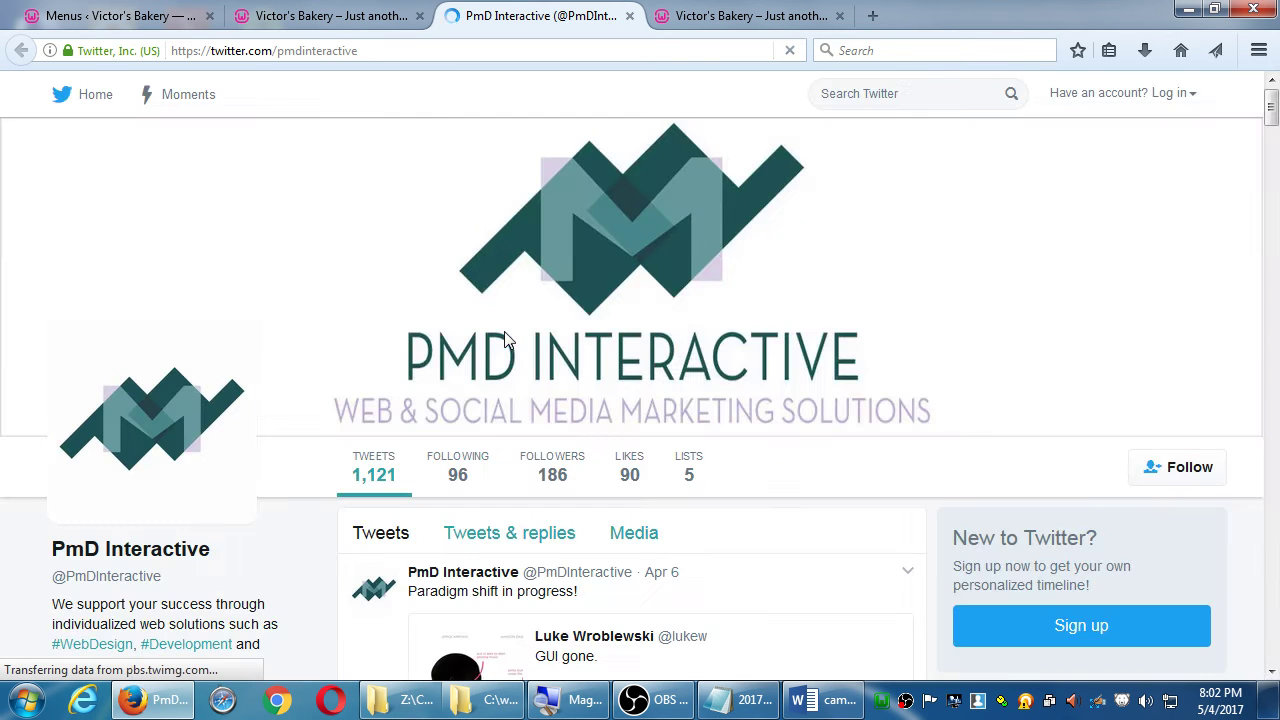
{"action": "left_click", "coordinate": [338, 17]}
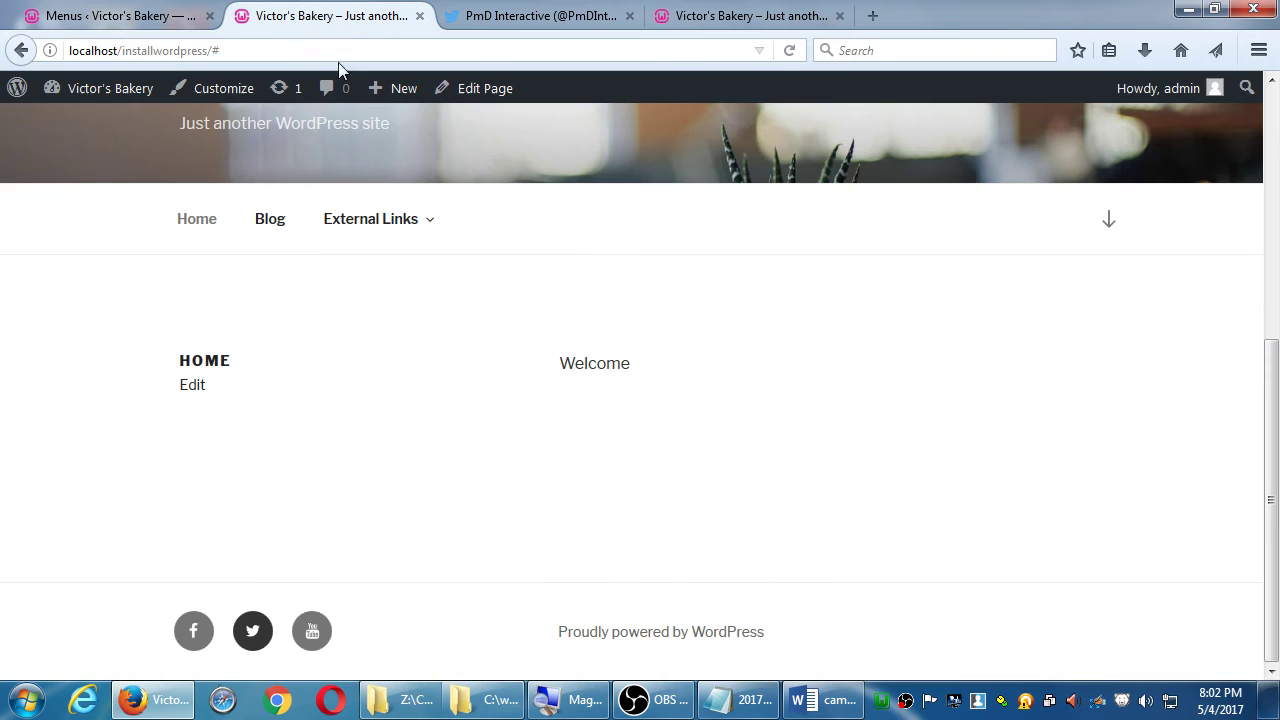
{"action": "left_click", "coordinate": [313, 640]}
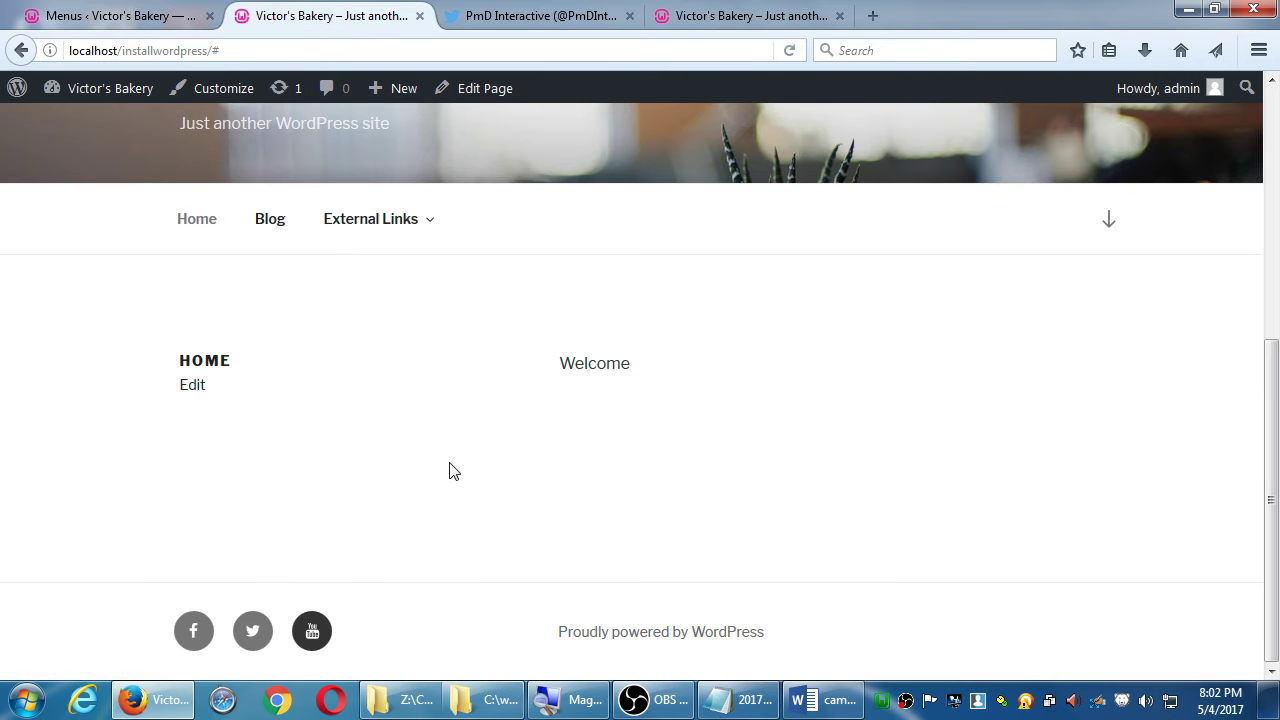
{"action": "left_click", "coordinate": [317, 640]}
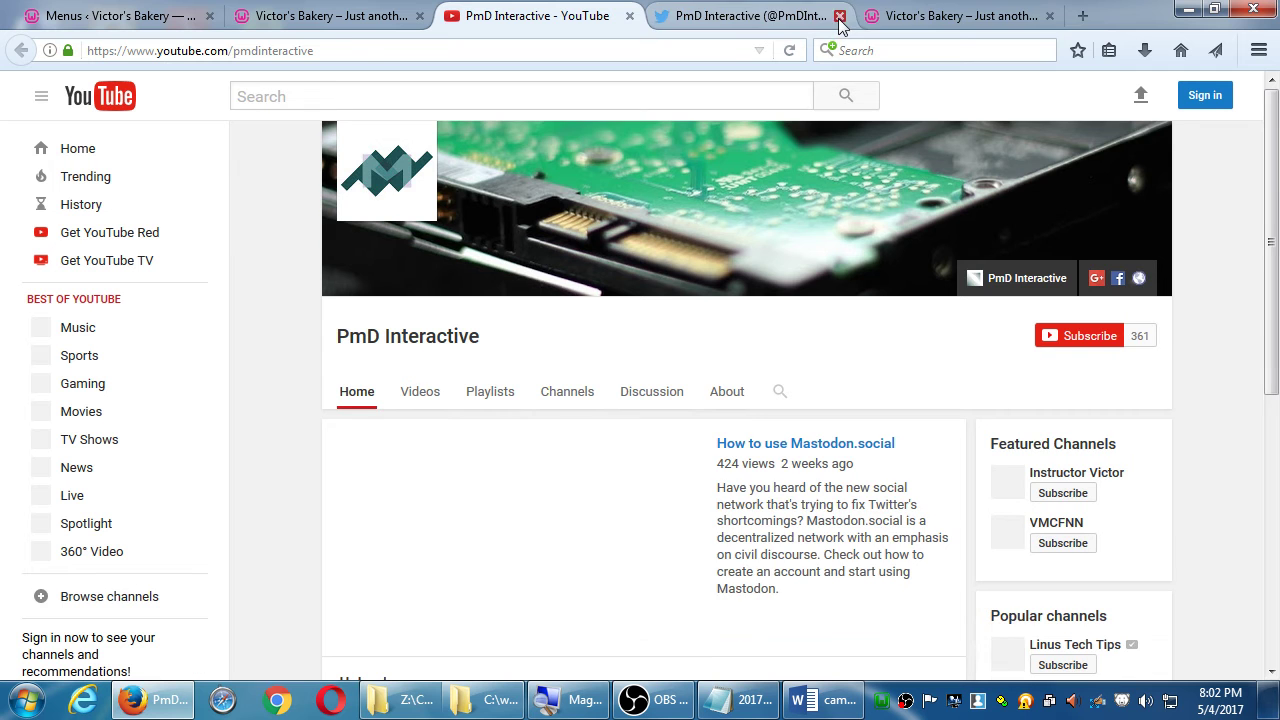
{"action": "left_click", "coordinate": [839, 16]}
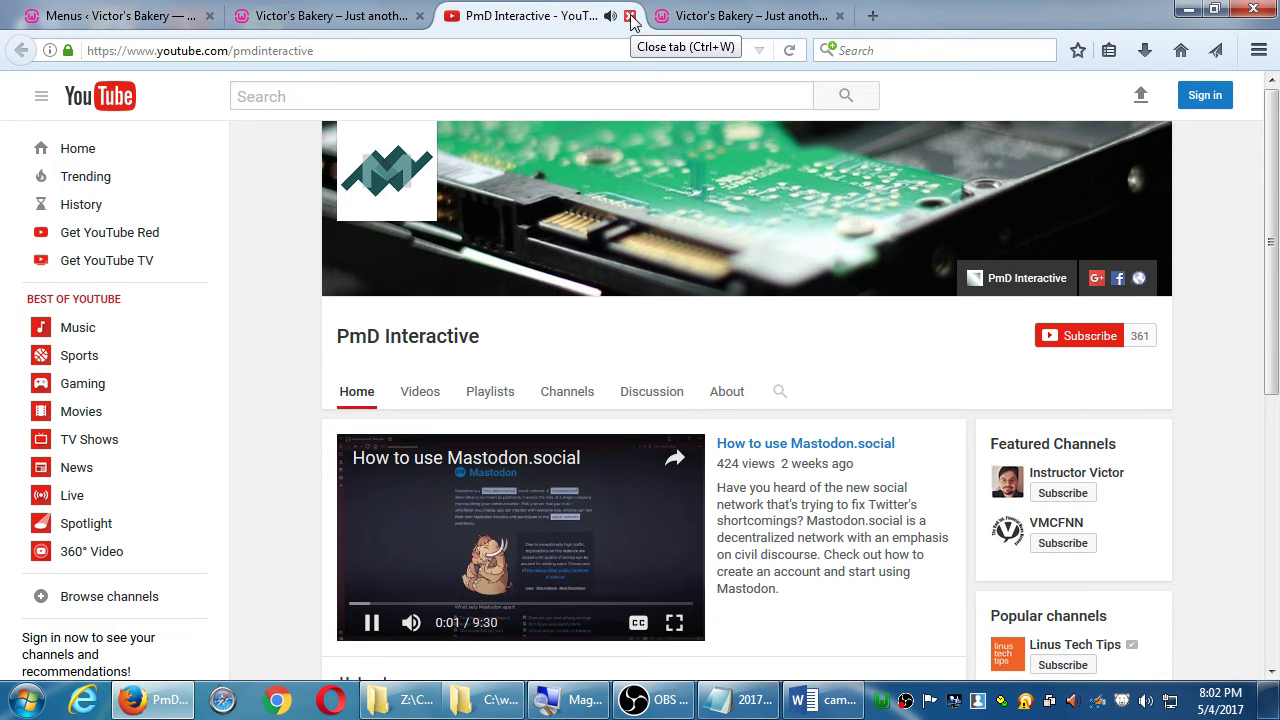
{"action": "left_click", "coordinate": [630, 16]}
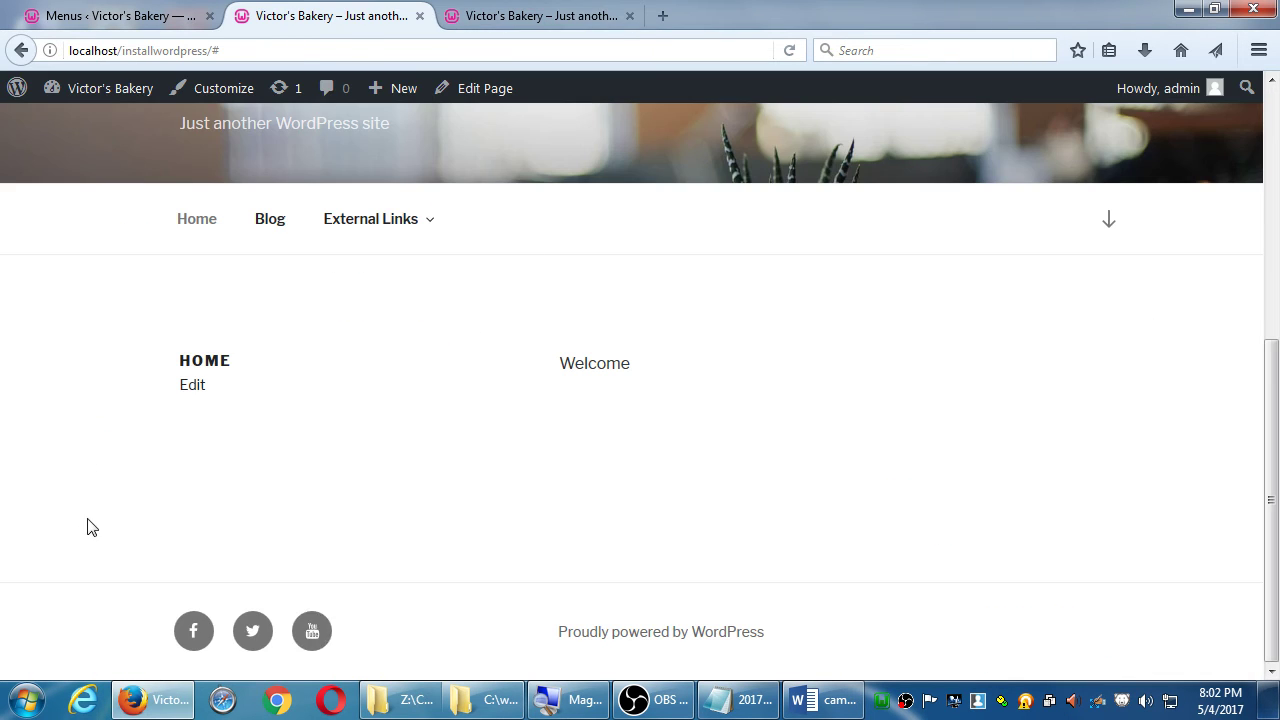
Mute the computer's system sound.
{"action": "left_click", "coordinate": [1146, 700]}
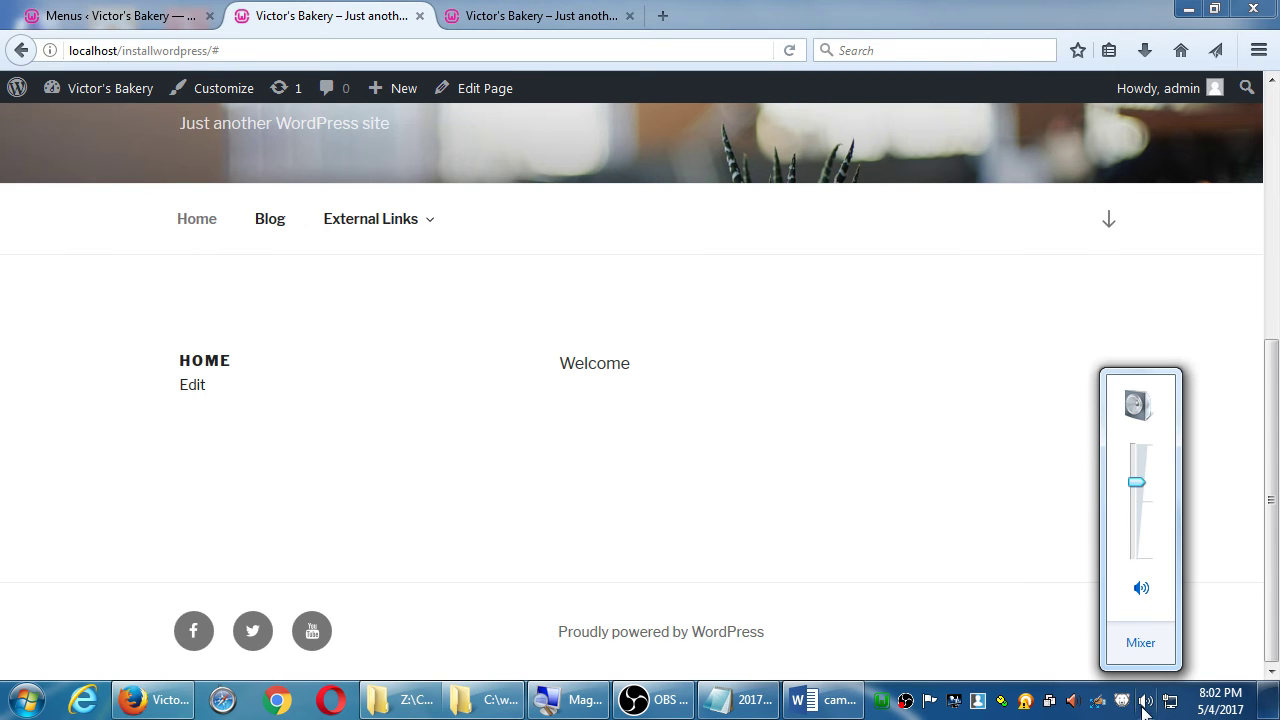
{"action": "left_click", "coordinate": [1141, 590]}
{"action": "left_click", "coordinate": [829, 529]}
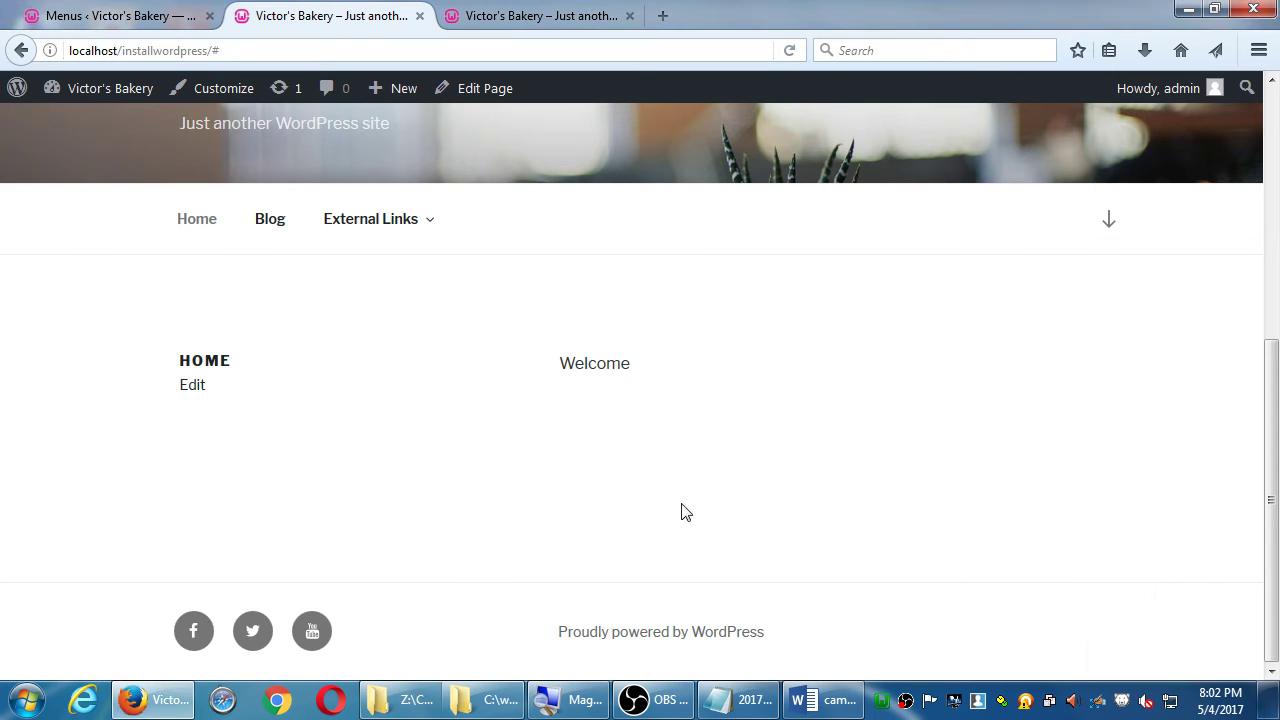
Close the duplicate Victor's Bakery page and compare the Social Links menu items with the remaining page's footer icons.
{"action": "left_click", "coordinate": [570, 18]}
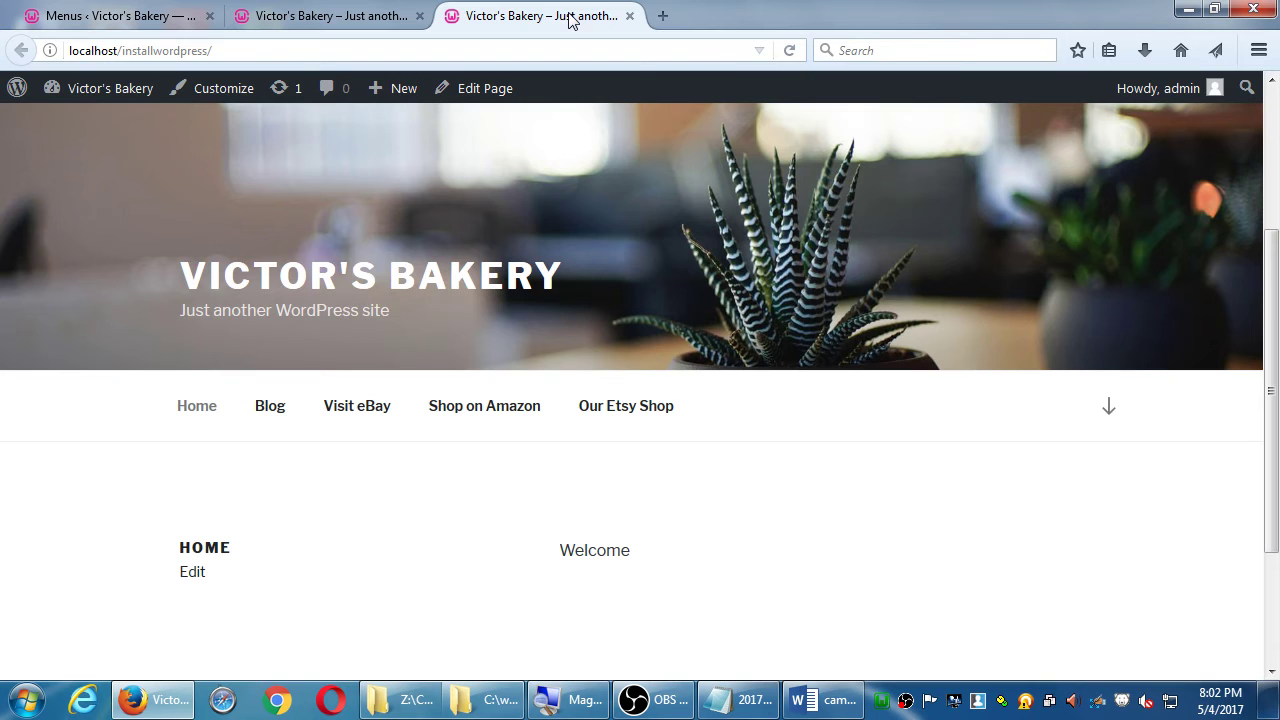
{"action": "left_click", "coordinate": [629, 16]}
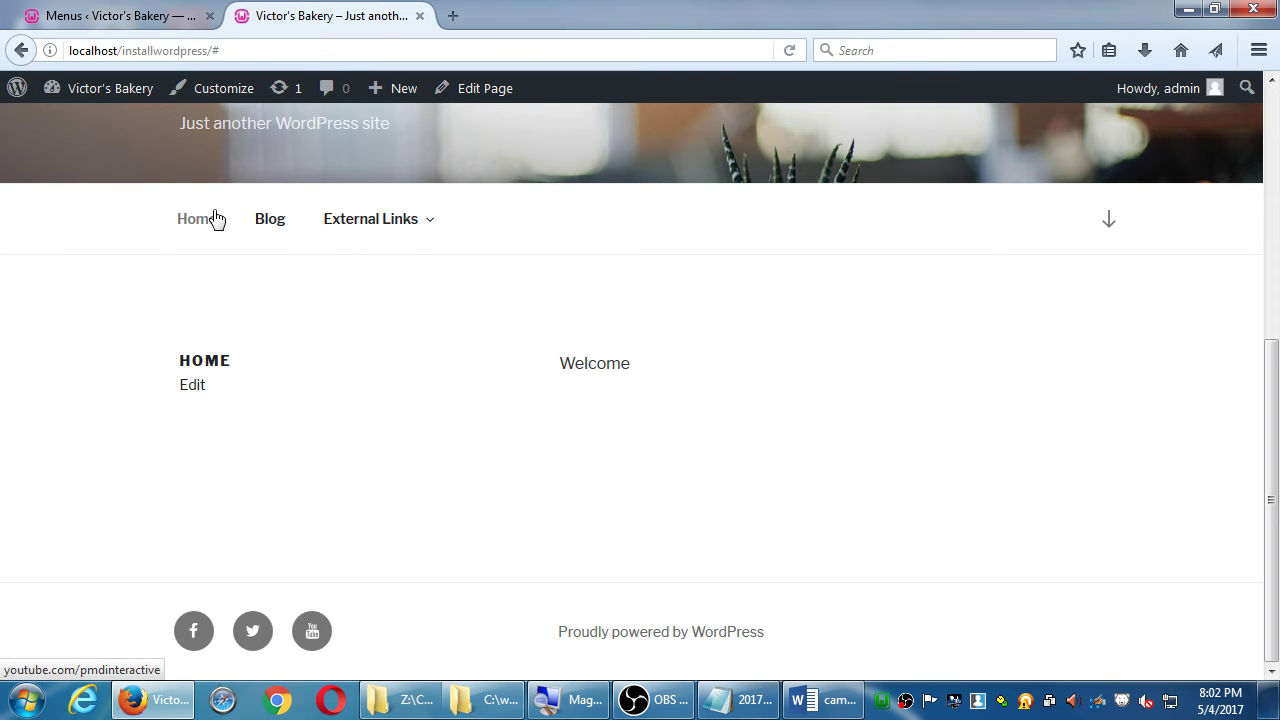
{"action": "left_click", "coordinate": [118, 20]}
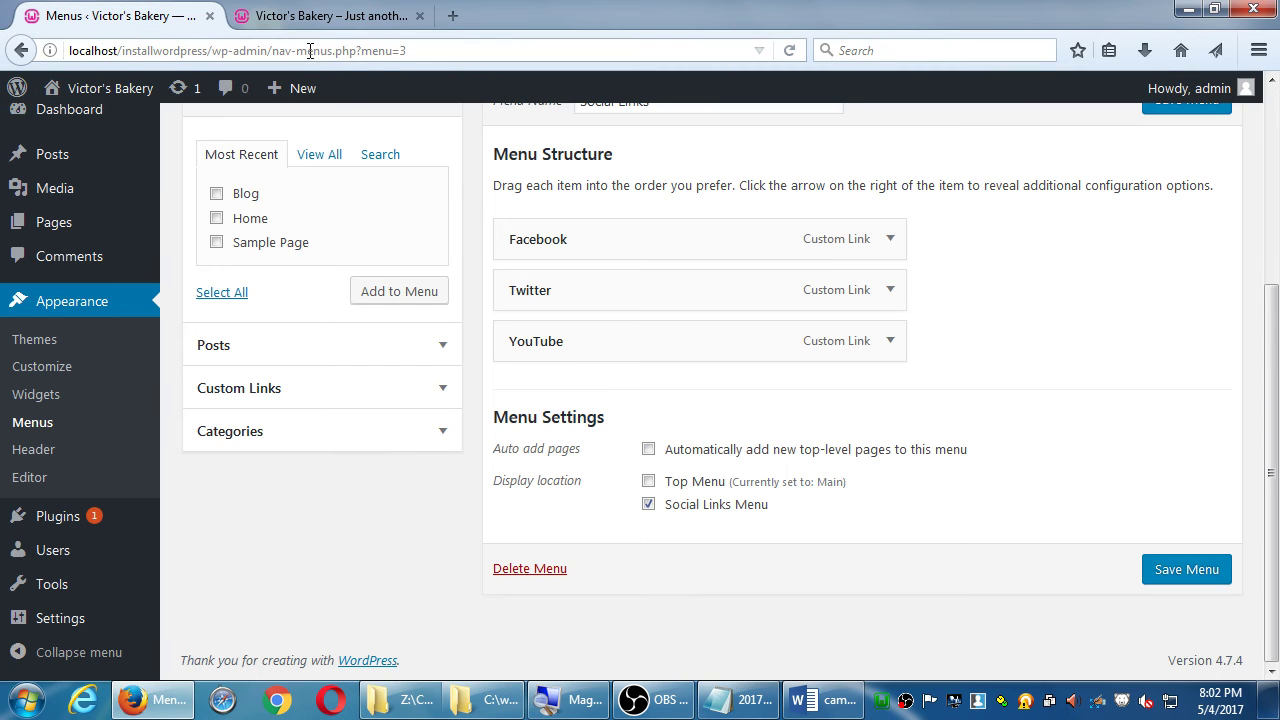
{"action": "left_click", "coordinate": [280, 17]}
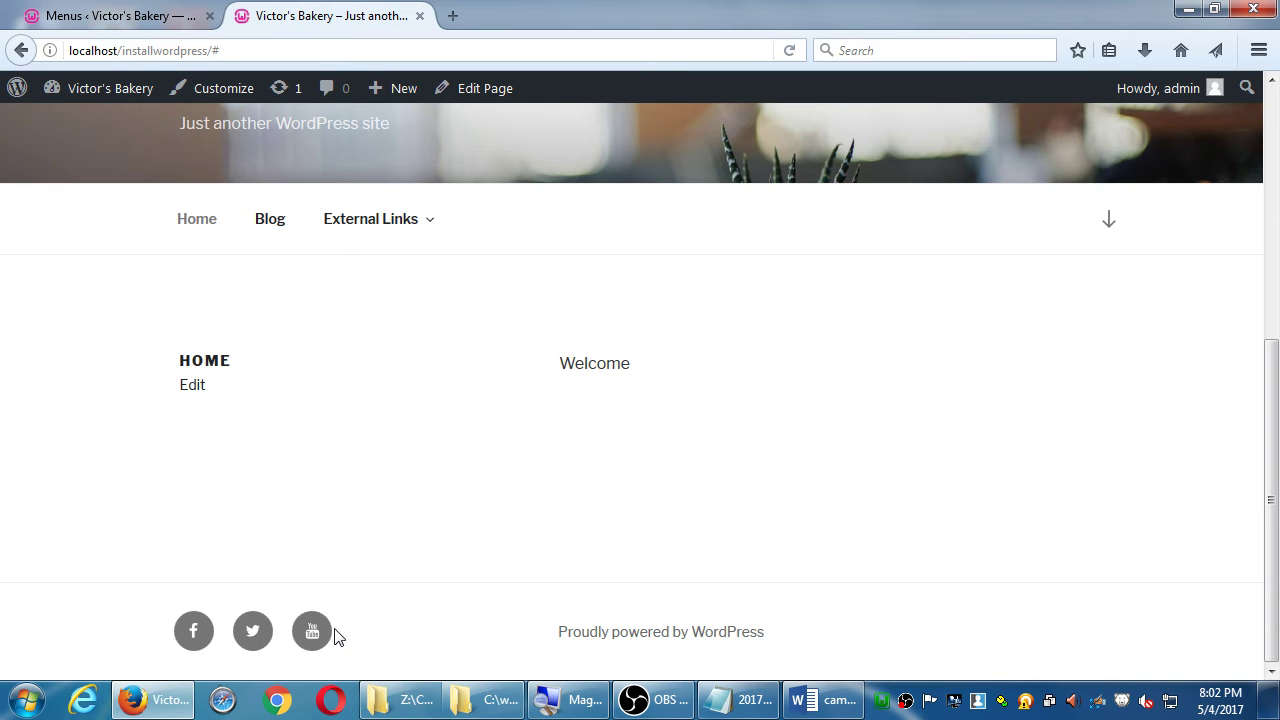
Examine the Custom Links form for adding links to the Social Links menu, alongside the icons in the site's footer.
{"action": "left_click", "coordinate": [95, 20]}
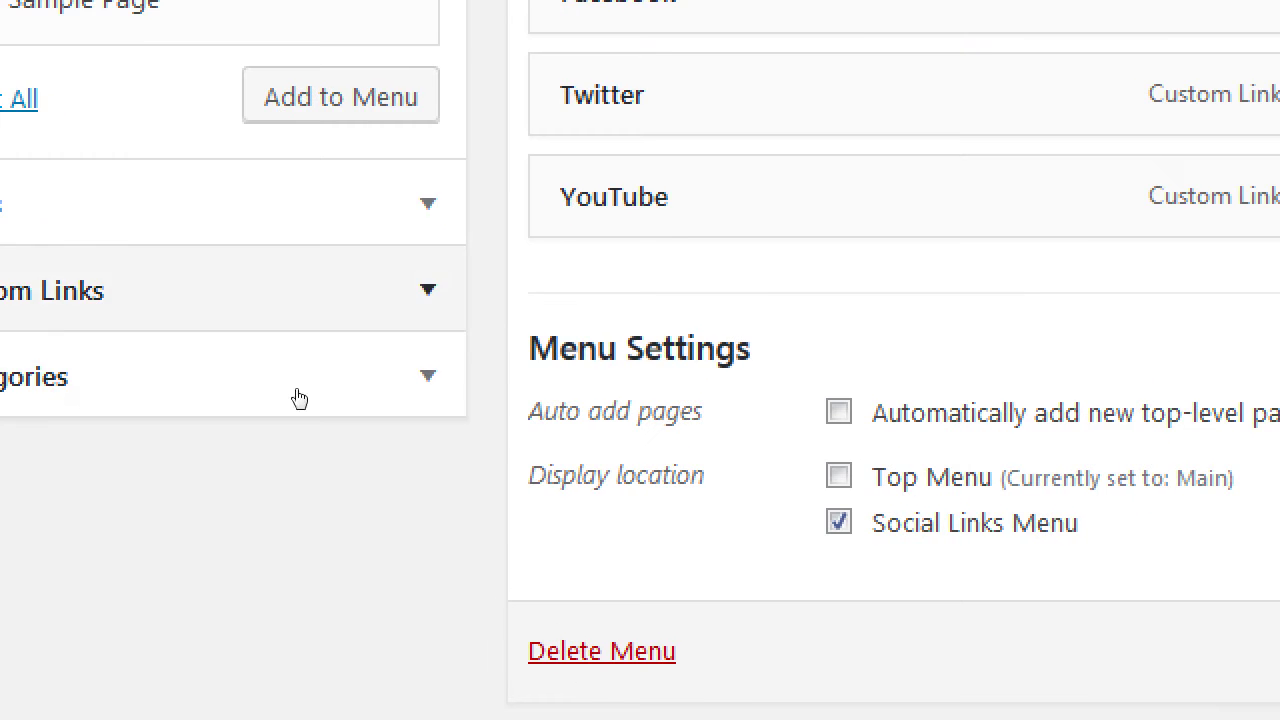
{"action": "left_click", "coordinate": [152, 326]}
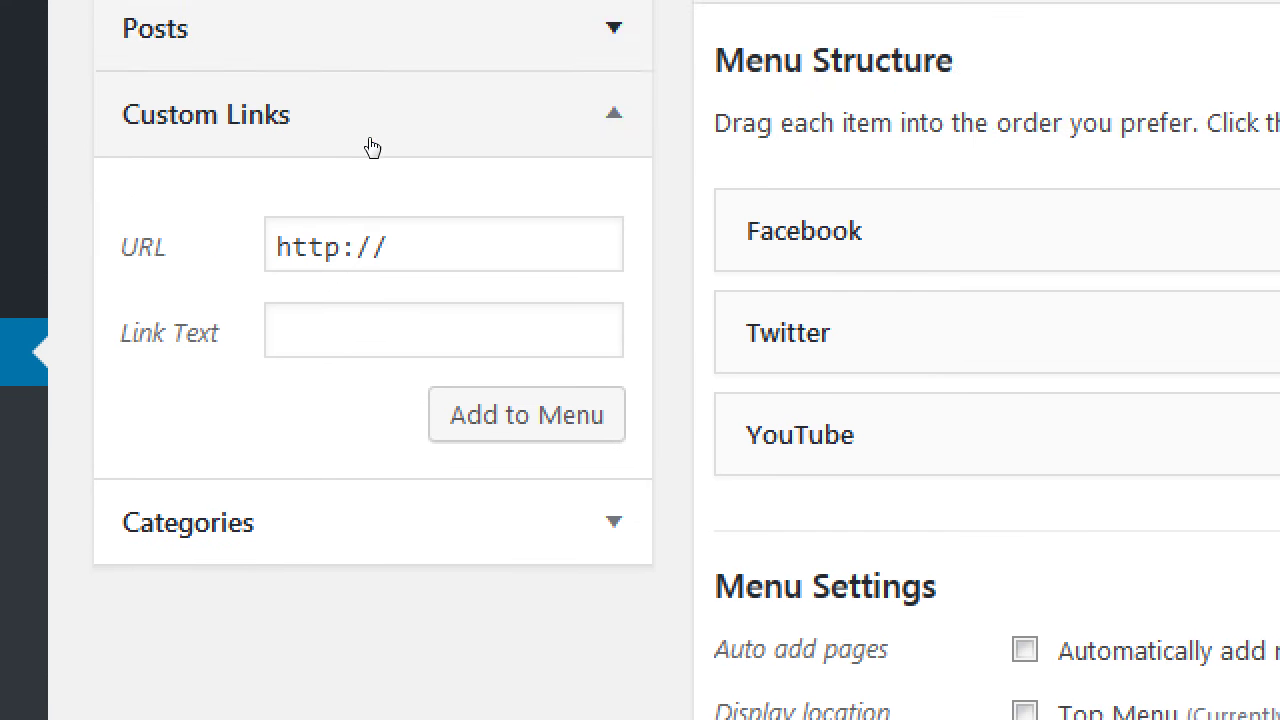
{"action": "left_click", "coordinate": [390, 250]}
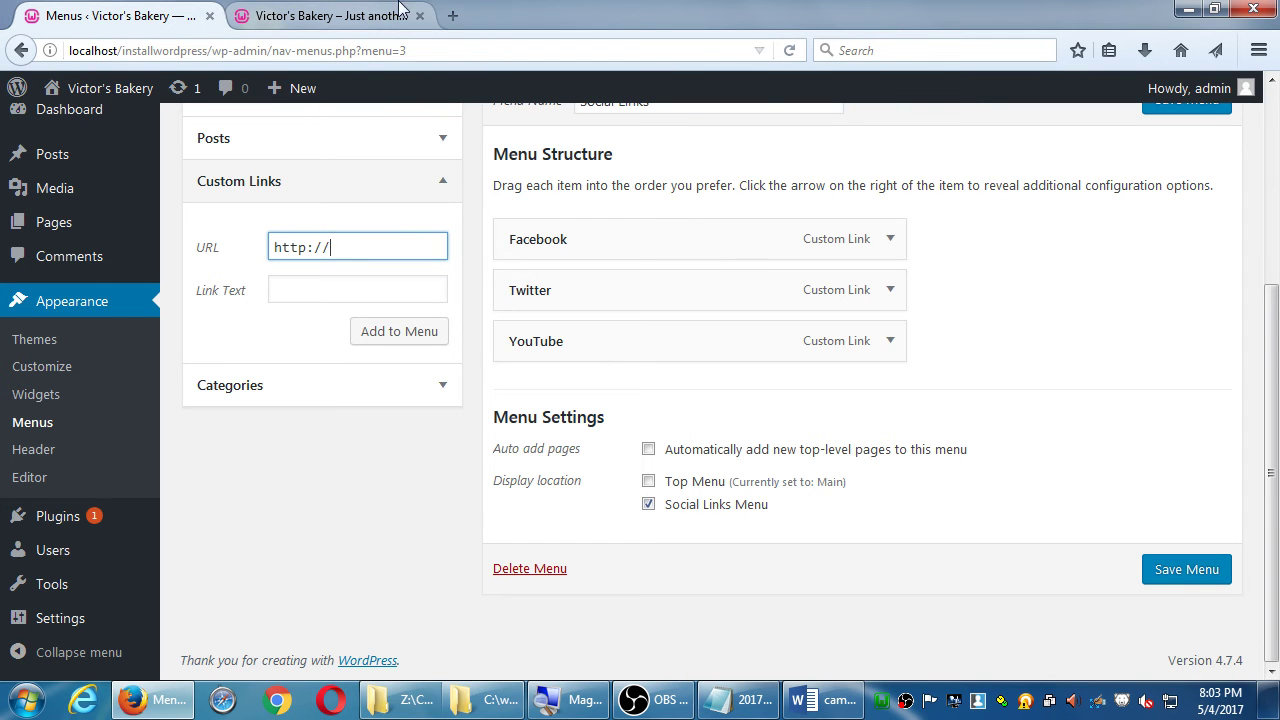
{"action": "left_click", "coordinate": [370, 15]}
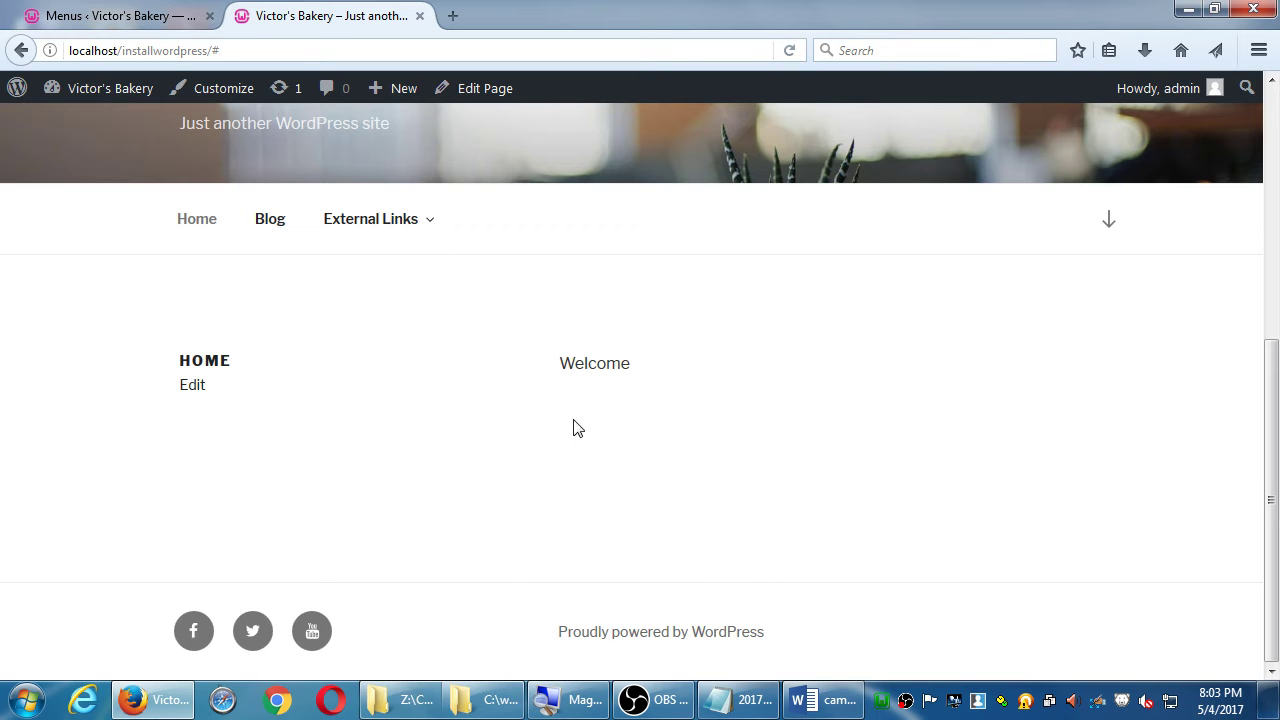
{"action": "left_click", "coordinate": [130, 16]}
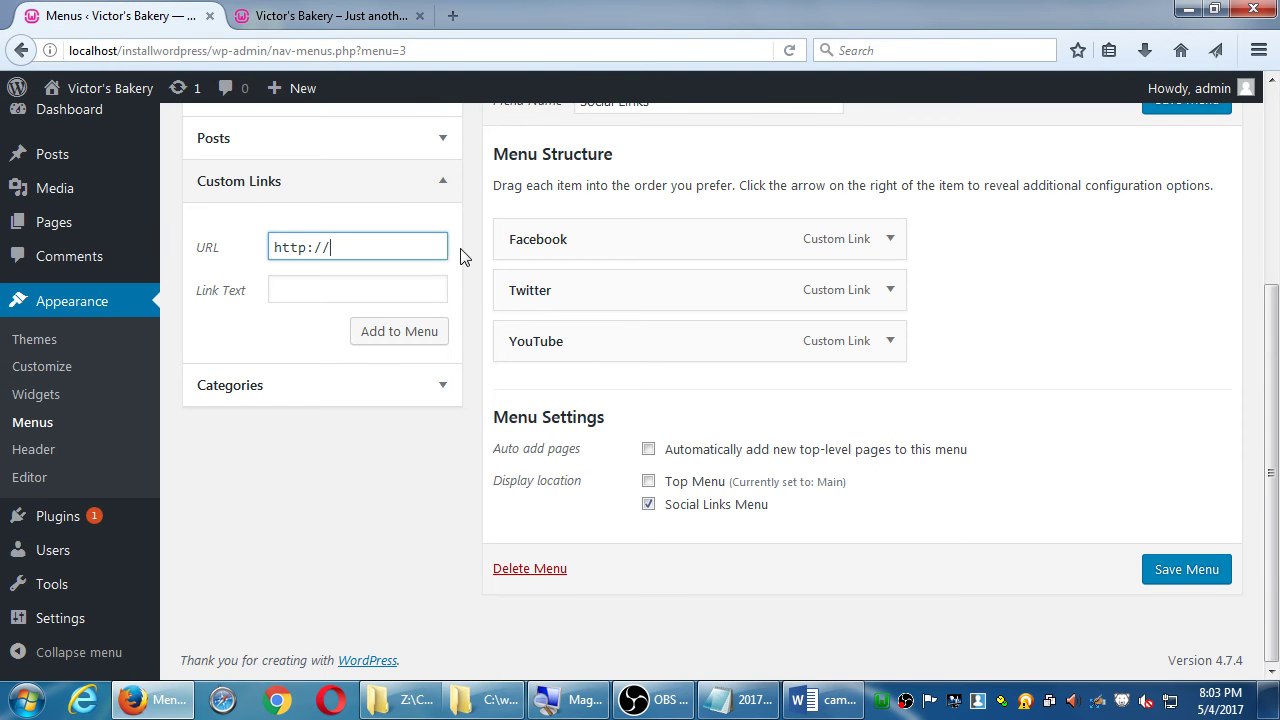
{"action": "scroll", "coordinate": [460, 257], "scroll_direction": "up", "scroll_amount": 5}
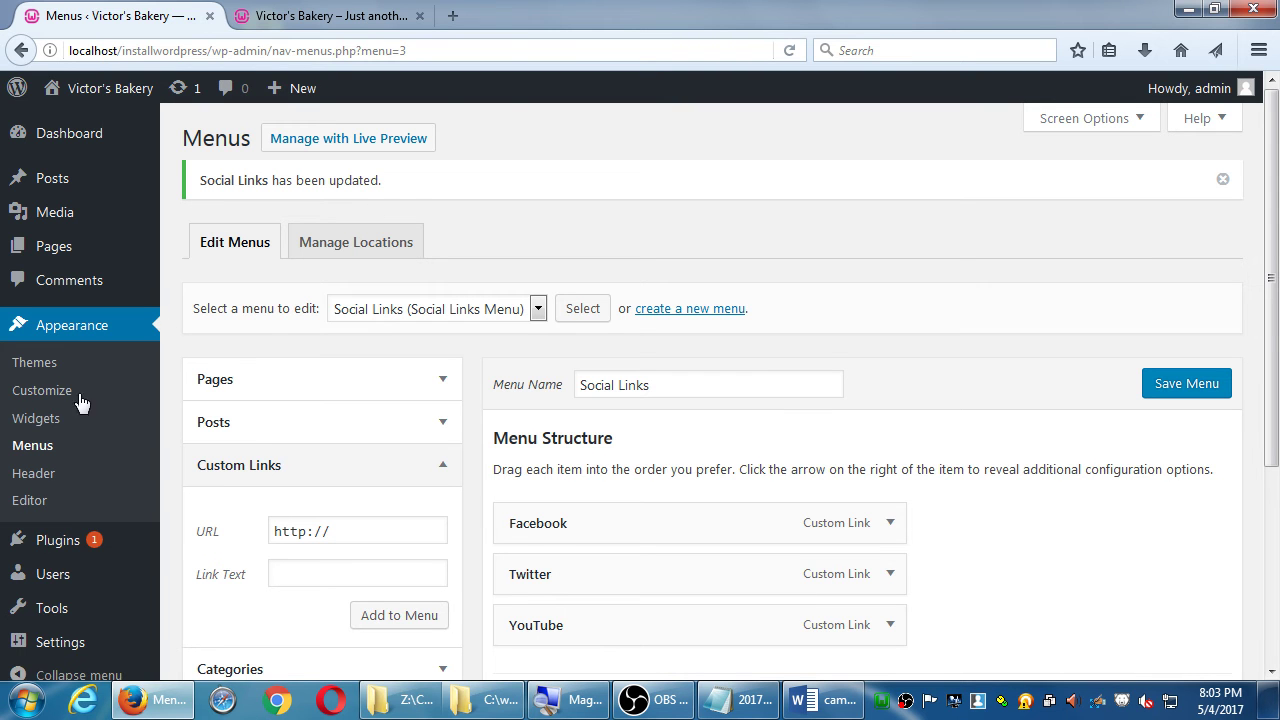
Reopen the Menus page and review which menus can be chosen for editing.
{"action": "left_click", "coordinate": [53, 453]}
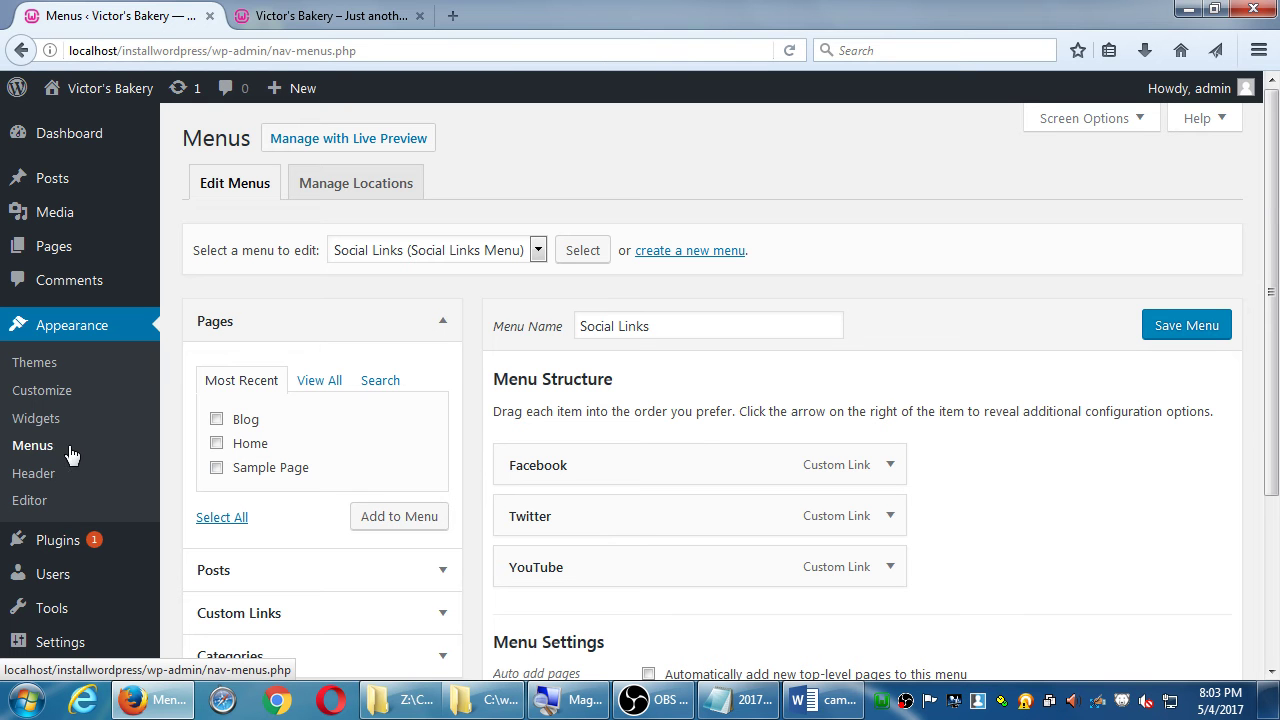
{"action": "left_click", "coordinate": [49, 449]}
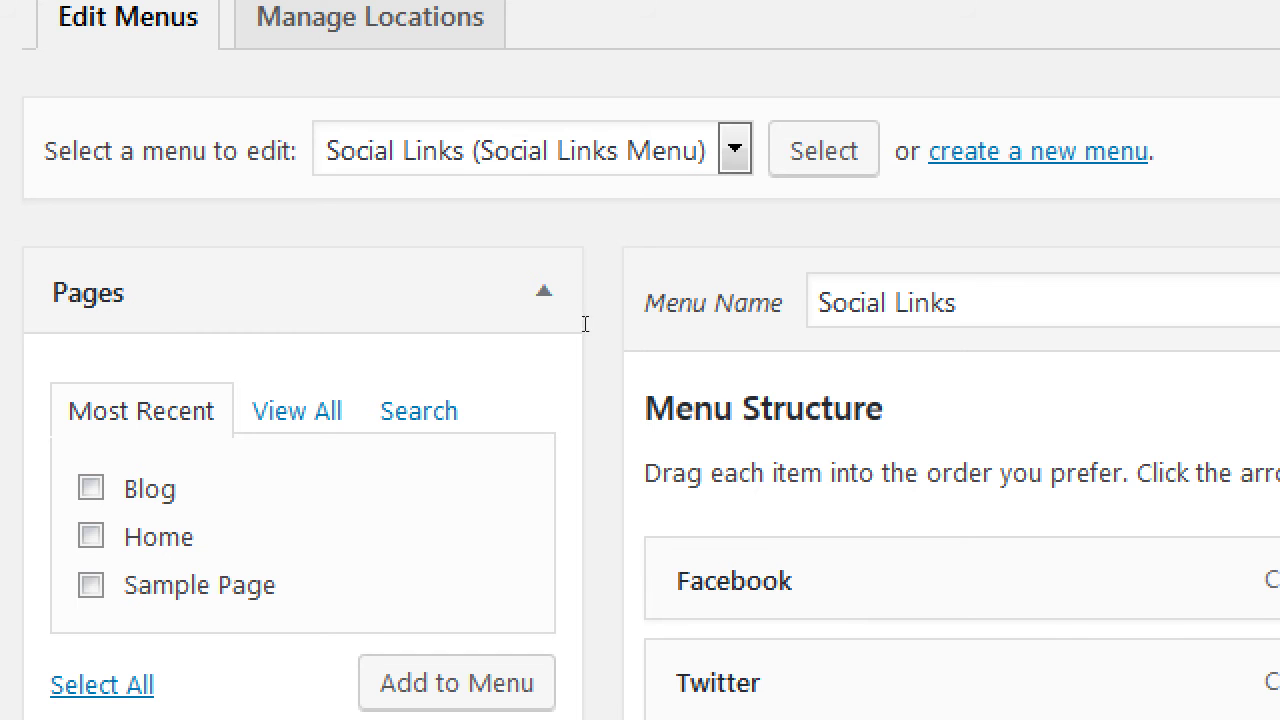
{"action": "key", "text": "alt+Down"}
{"action": "key", "text": "Up"}
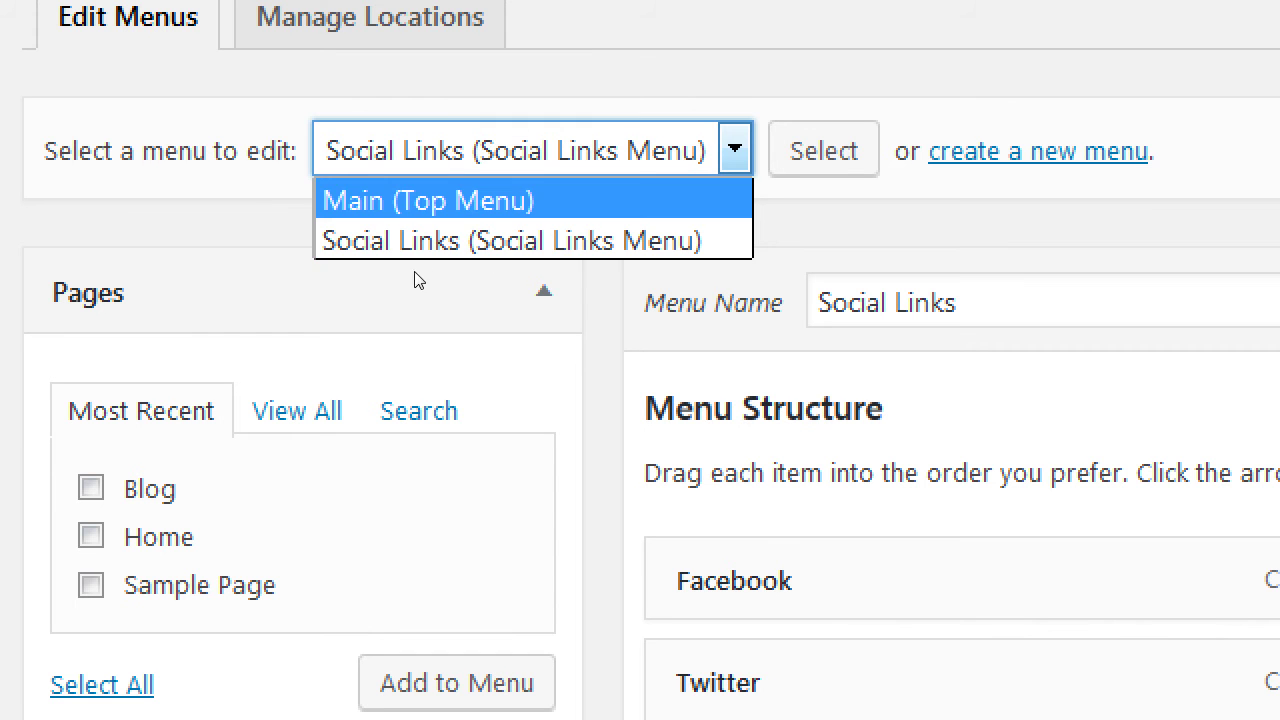
{"action": "key", "text": "Escape"}
{"action": "key", "text": "alt+Down"}
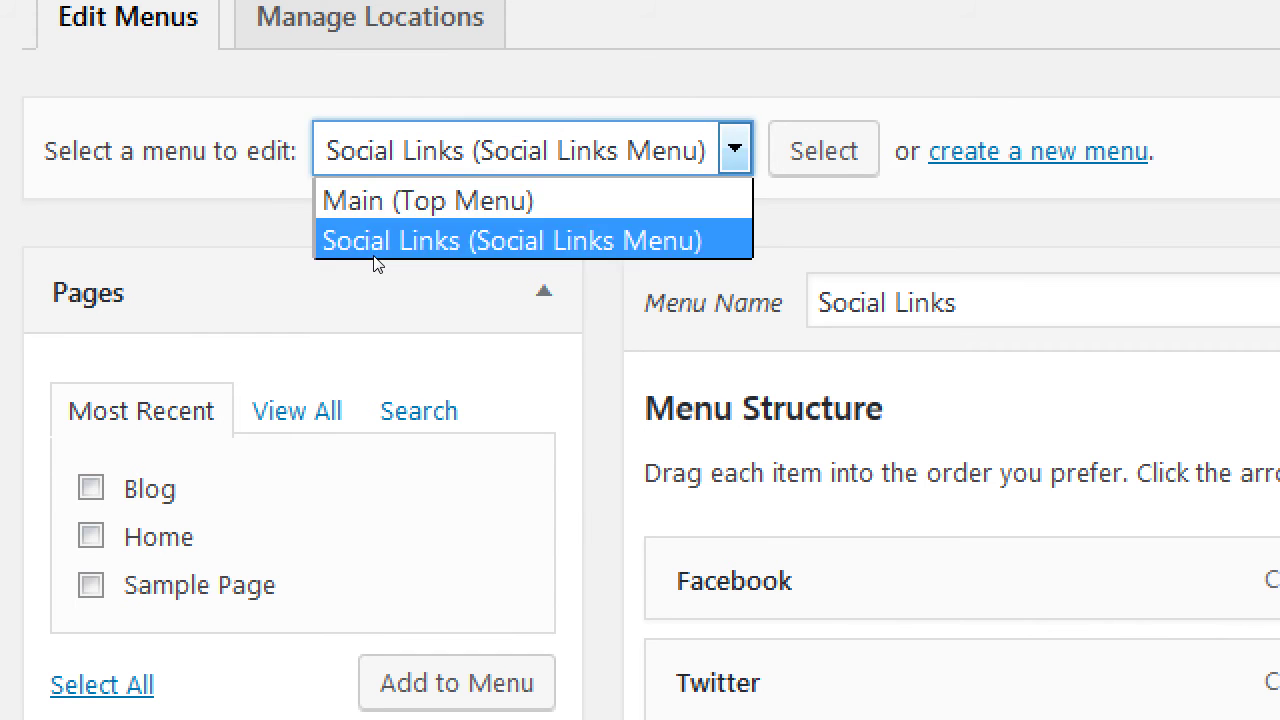
{"action": "key", "text": "Up"}
{"action": "key", "text": "Return"}
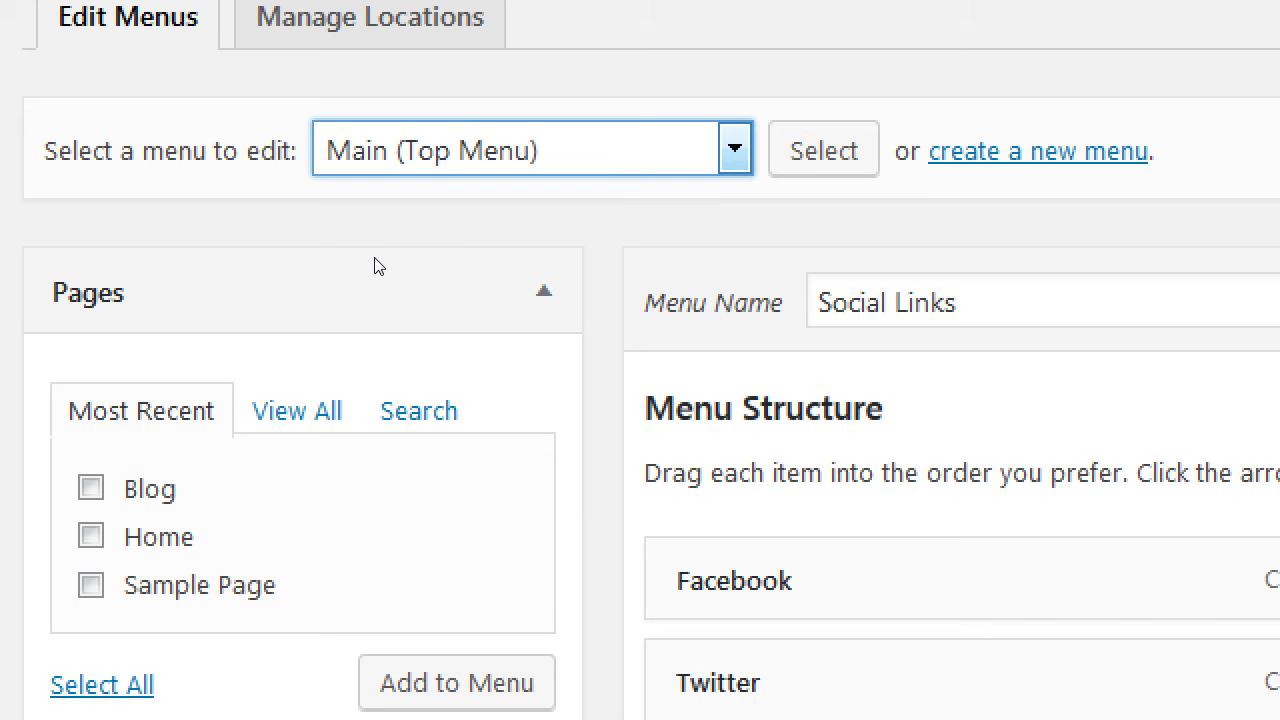
{"action": "key", "text": "alt+Down"}
{"action": "key", "text": "Down"}
{"action": "key", "text": "Return"}
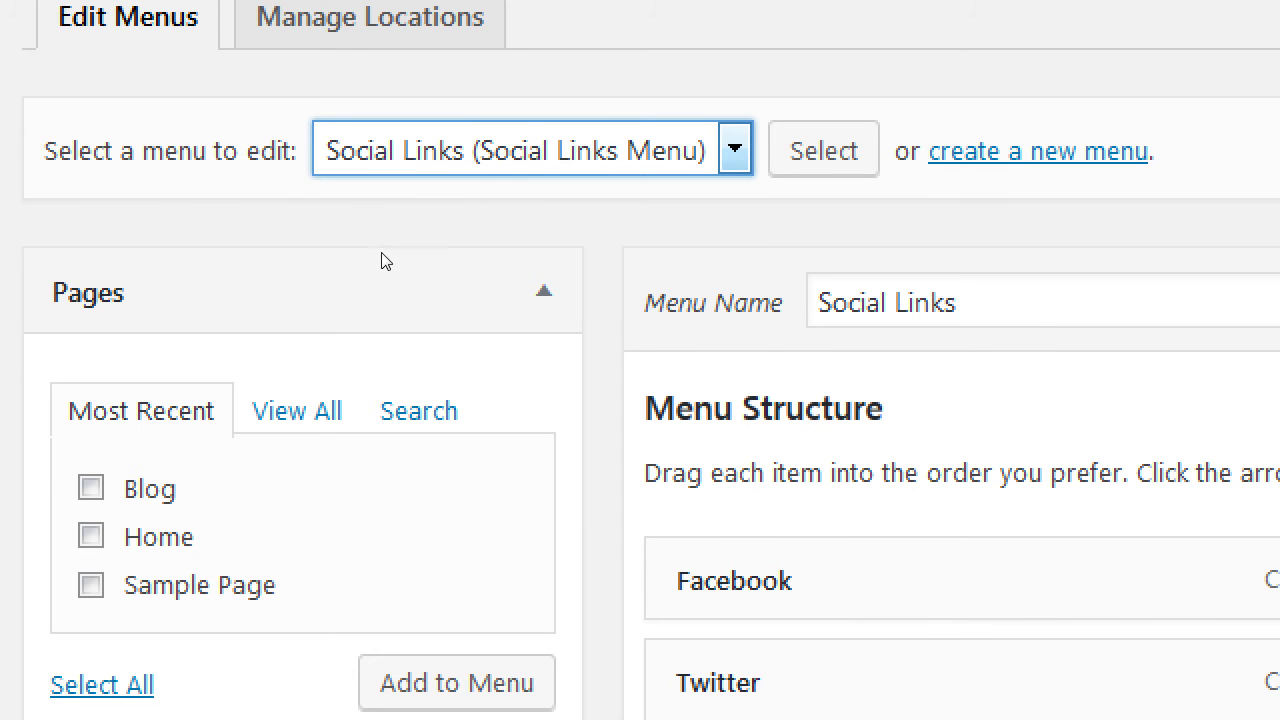
Load the Main (Top Menu) menu for editing.
{"action": "key", "text": "alt+Down"}
{"action": "key", "text": "Up"}
{"action": "key", "text": "Return"}
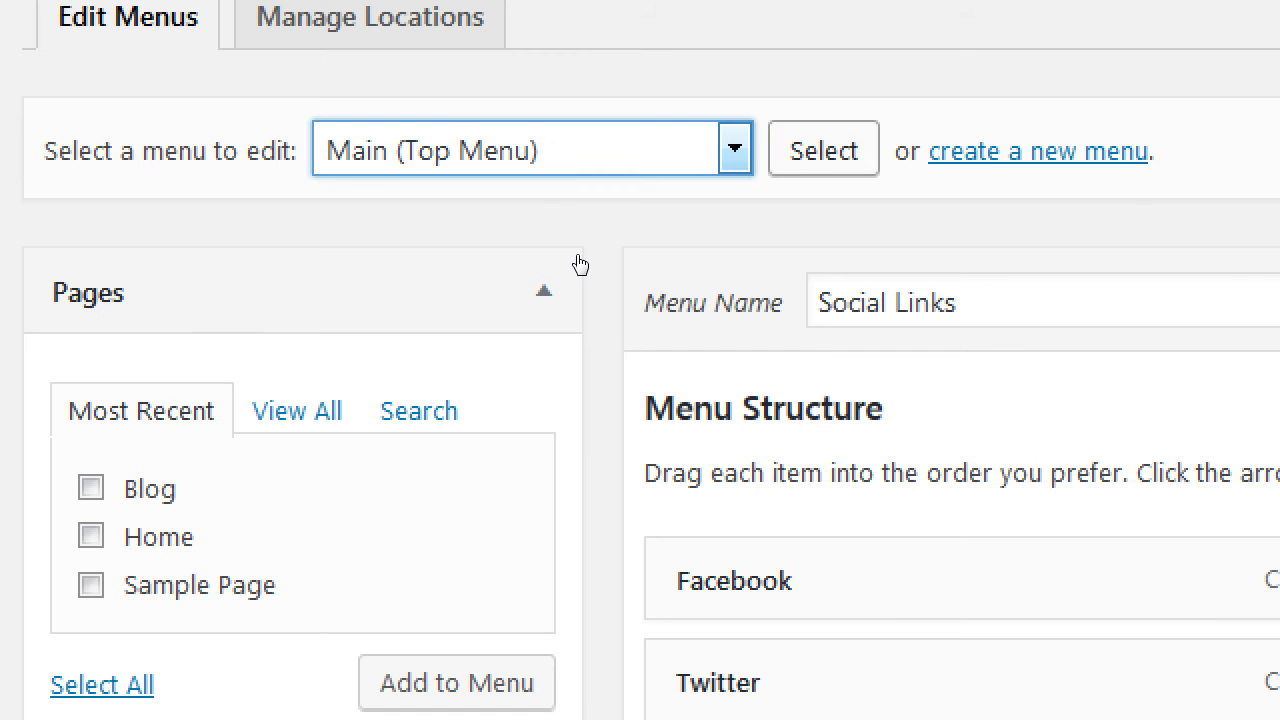
{"action": "key", "text": "Tab"}
{"action": "key", "text": "Return"}
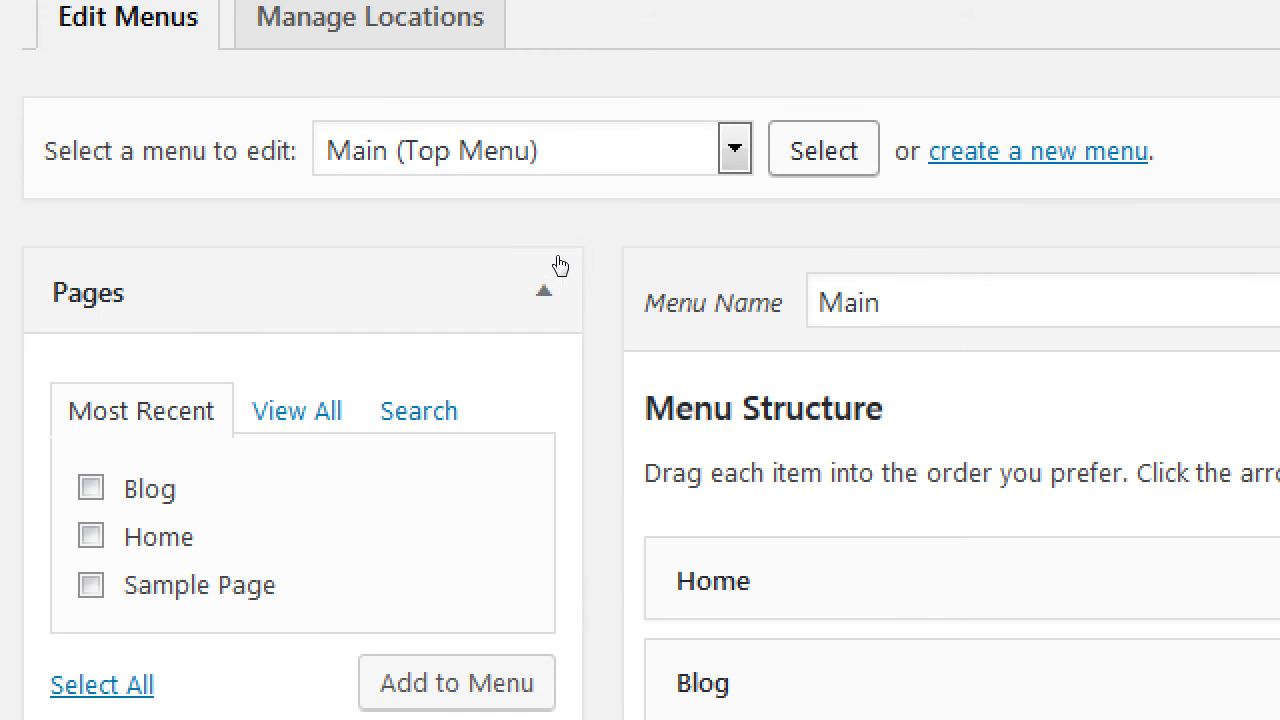
Load the Social Links (Social Links Menu) menu for editing.
{"action": "key", "text": "alt+Down"}
{"action": "key", "text": "Escape"}
{"action": "key", "text": "Down"}
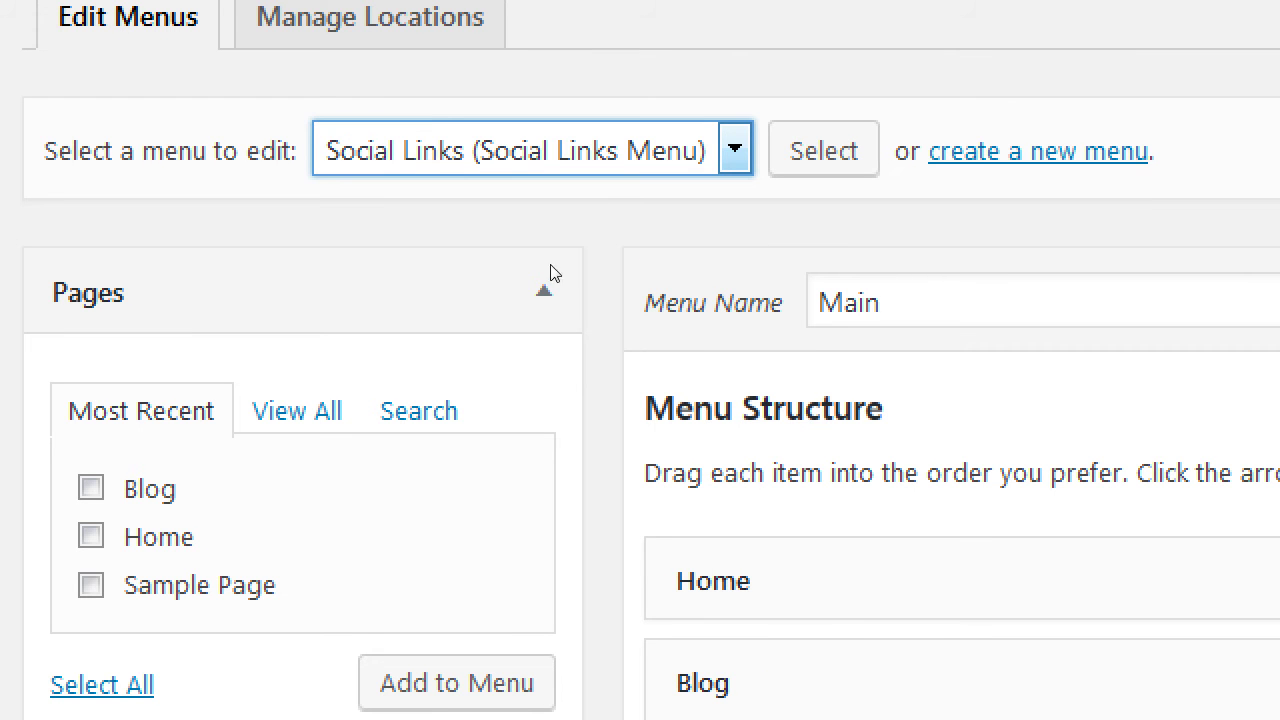
{"action": "key", "text": "Tab"}
{"action": "key", "text": "Return"}
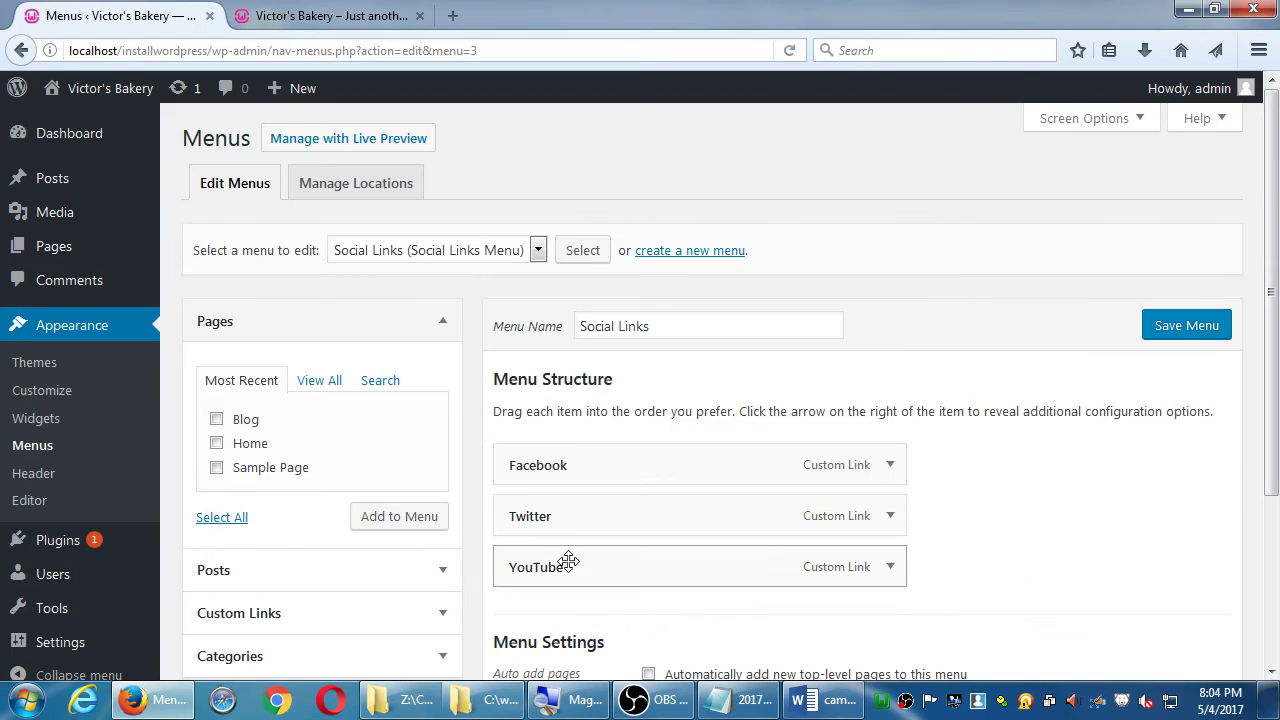
Switch to the 2017-05-04.txt notes in Notepad and add a "Menus:" heading with the indented line "Used to organize your links".
{"action": "left_click", "coordinate": [740, 700]}
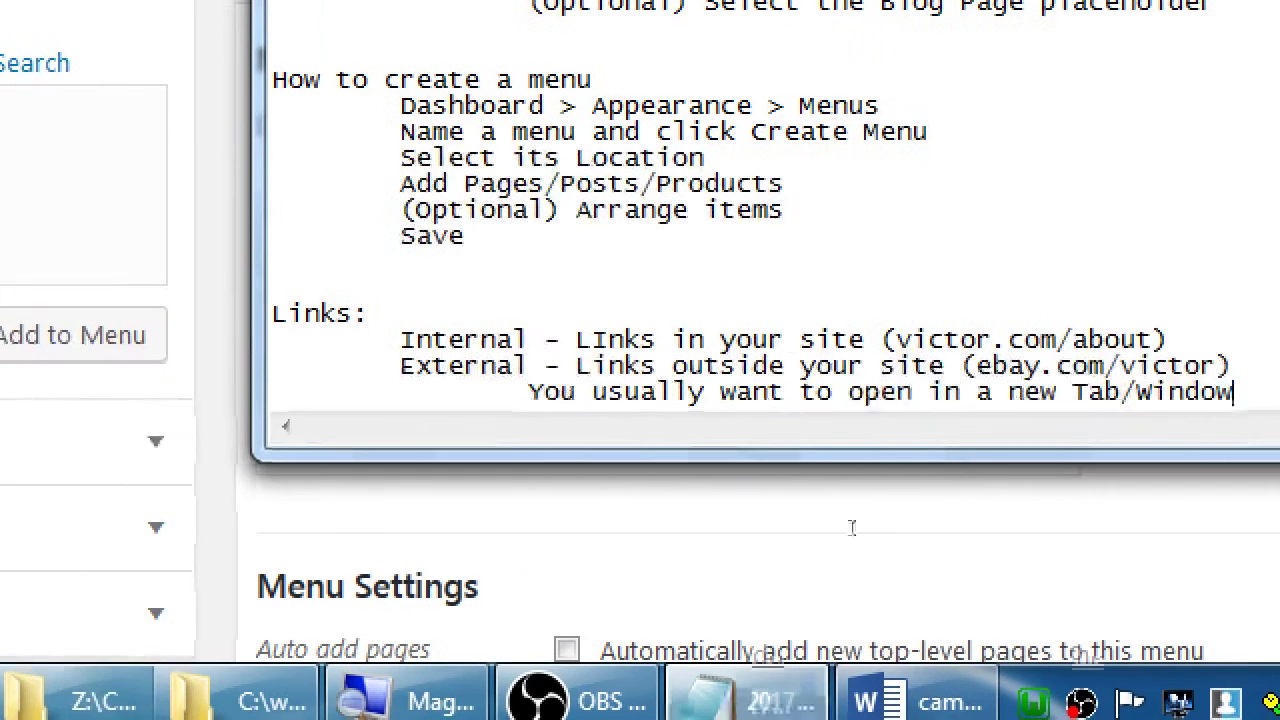
{"action": "key", "text": "Return"}
{"action": "key", "text": "Return"}
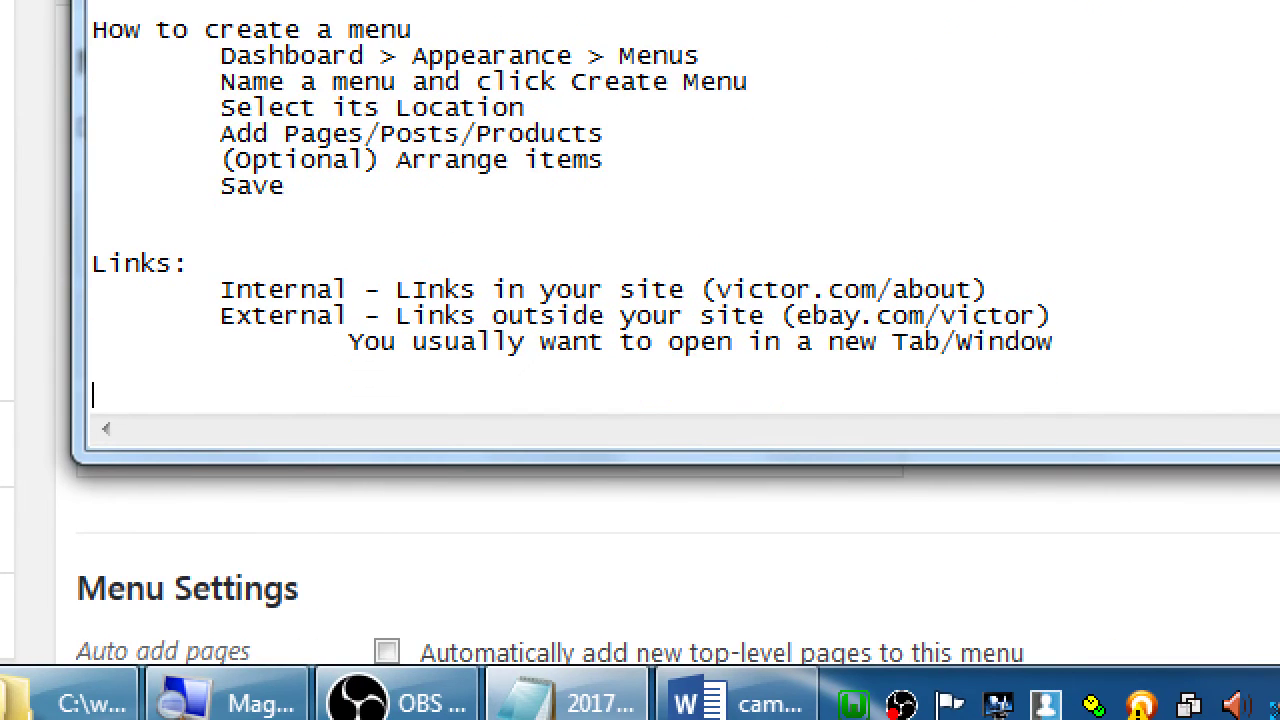
{"action": "type", "text": "Menus:"}
{"action": "key", "text": "Return"}
{"action": "key", "text": "Tab"}
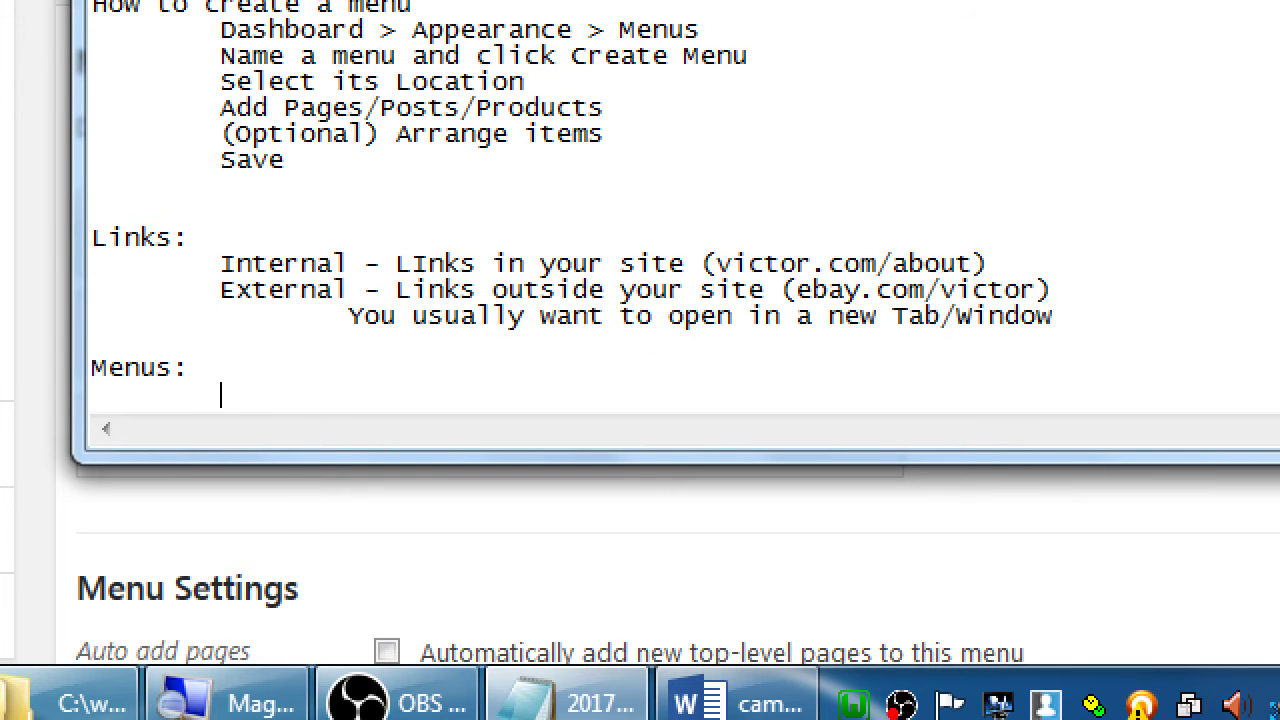
{"action": "type", "text": "Used to orga"}
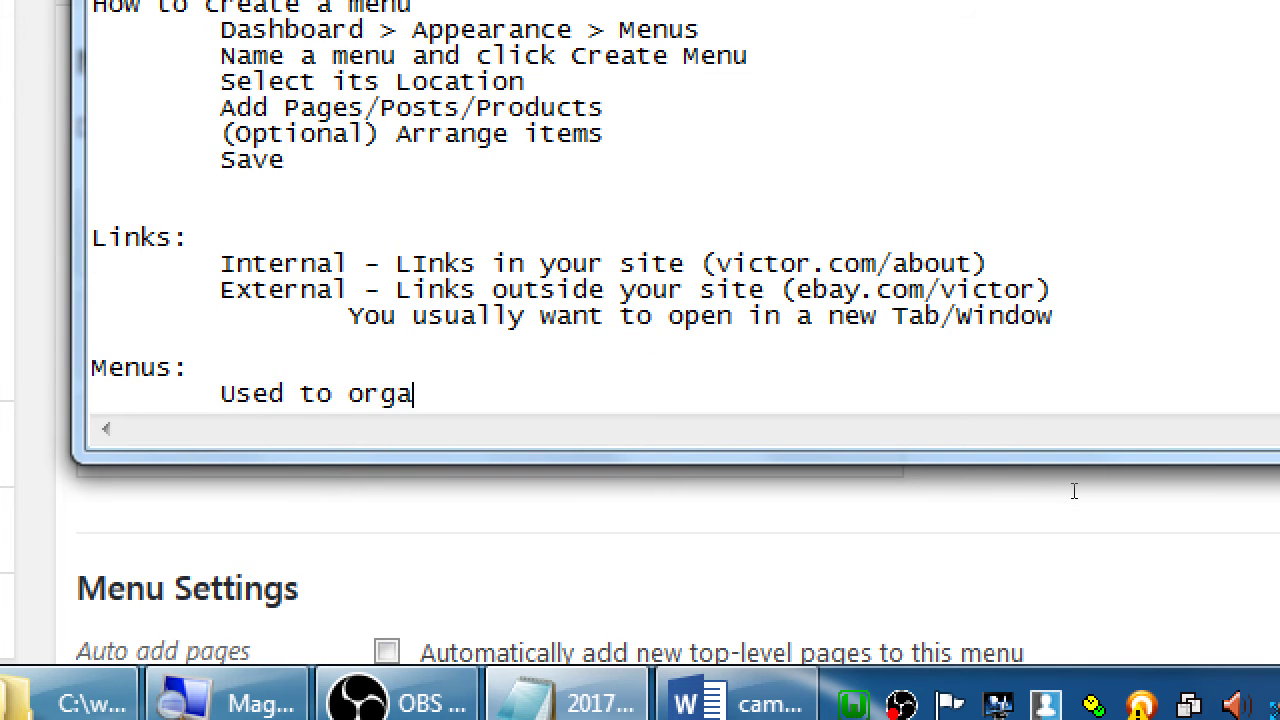
{"action": "type", "text": "nize your links"}
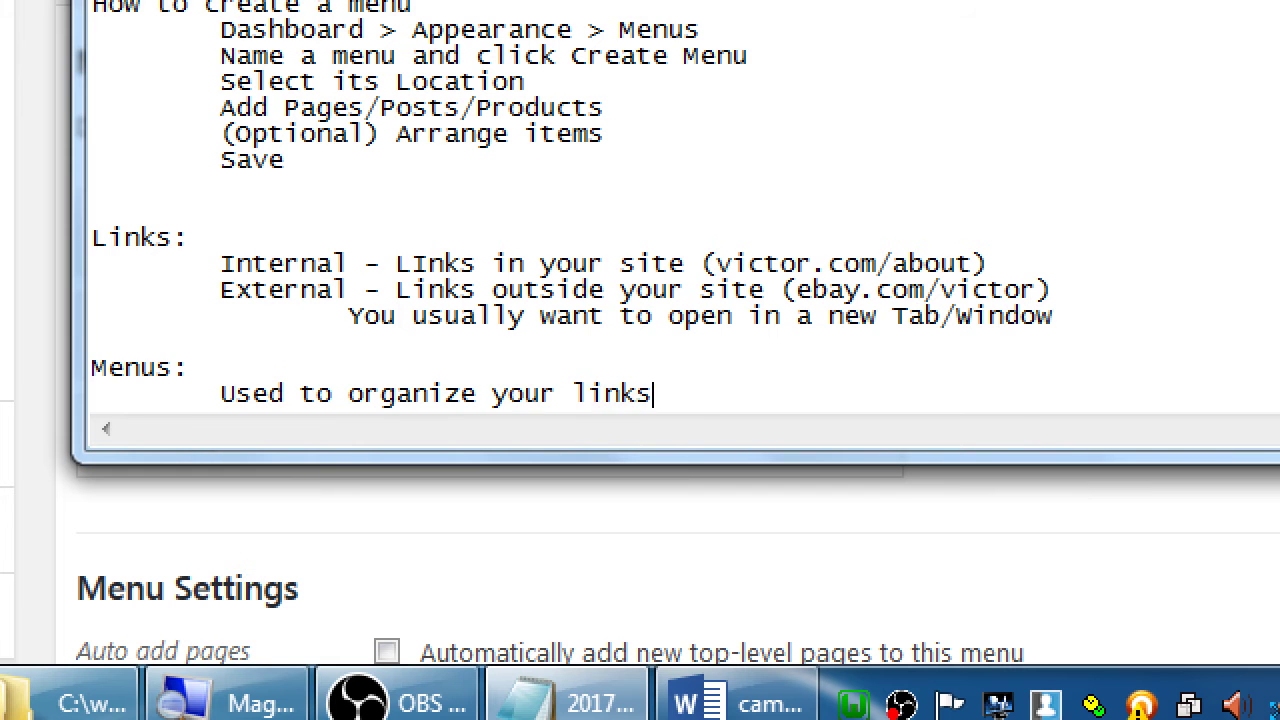
Add the indented line "Can have Internal or External links" under the Menus heading.
{"action": "key", "text": "Return"}
{"action": "key", "text": "Tab"}
{"action": "type", "text": "Can have"}
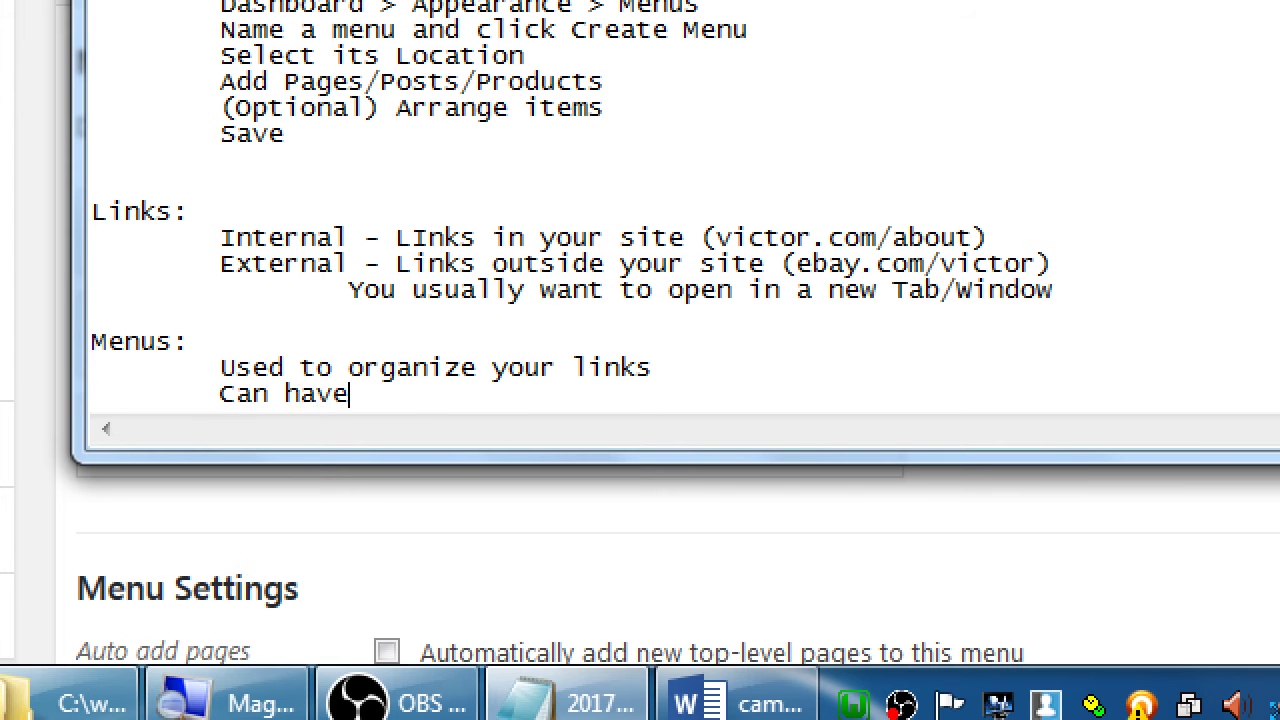
{"action": "type", "text": " Internal o"}
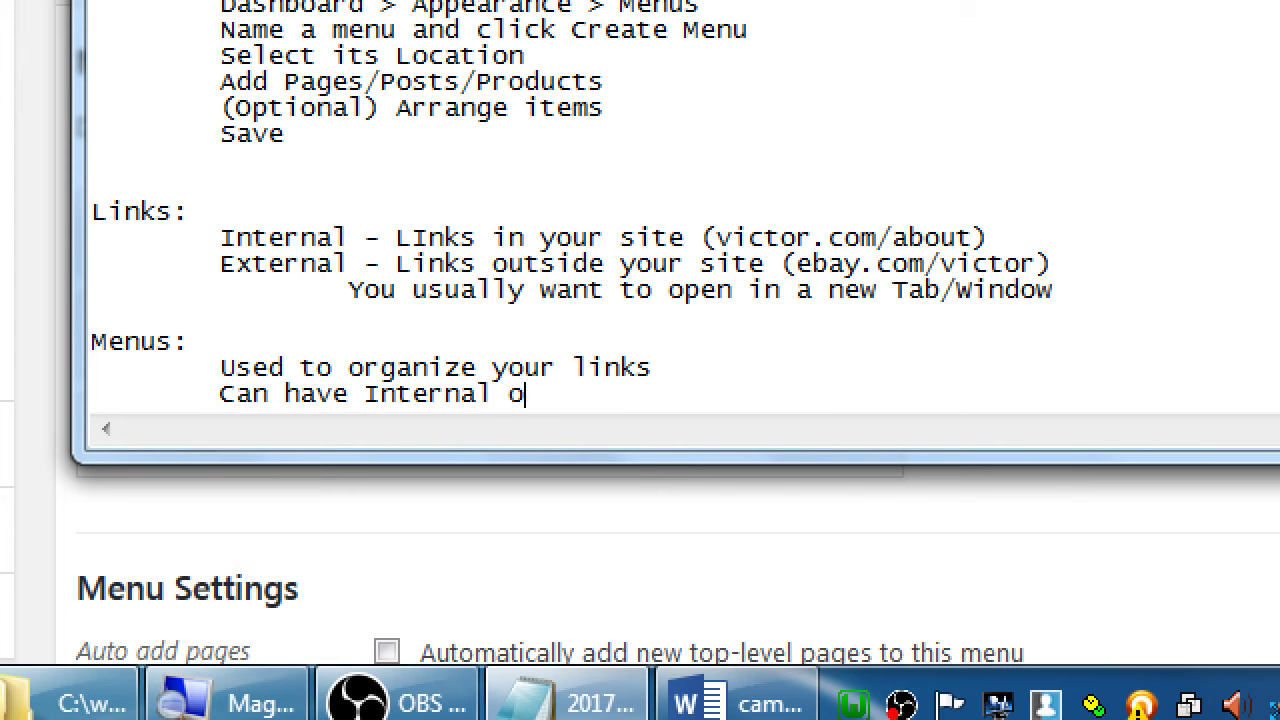
{"action": "type", "text": "r External links"}
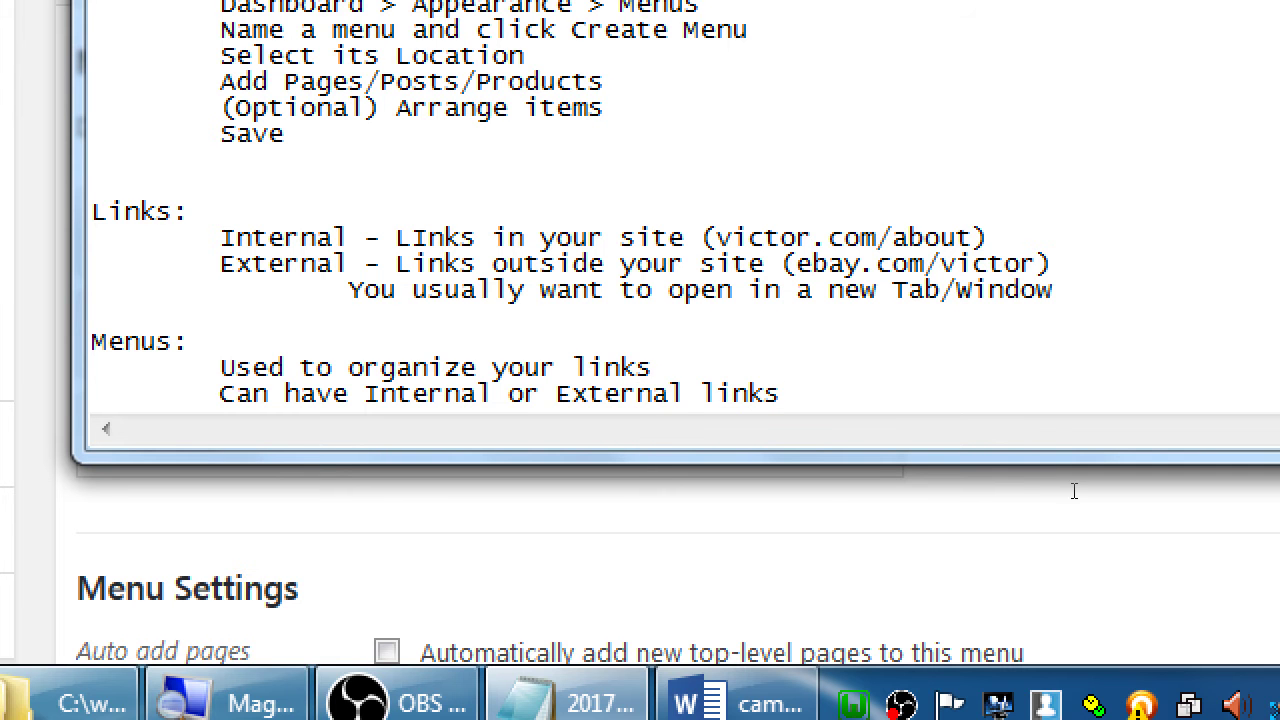
Add the indented line "Can use them to link to social media accounts" to the Menus notes.
{"action": "key", "text": "Return"}
{"action": "key", "text": "Tab"}
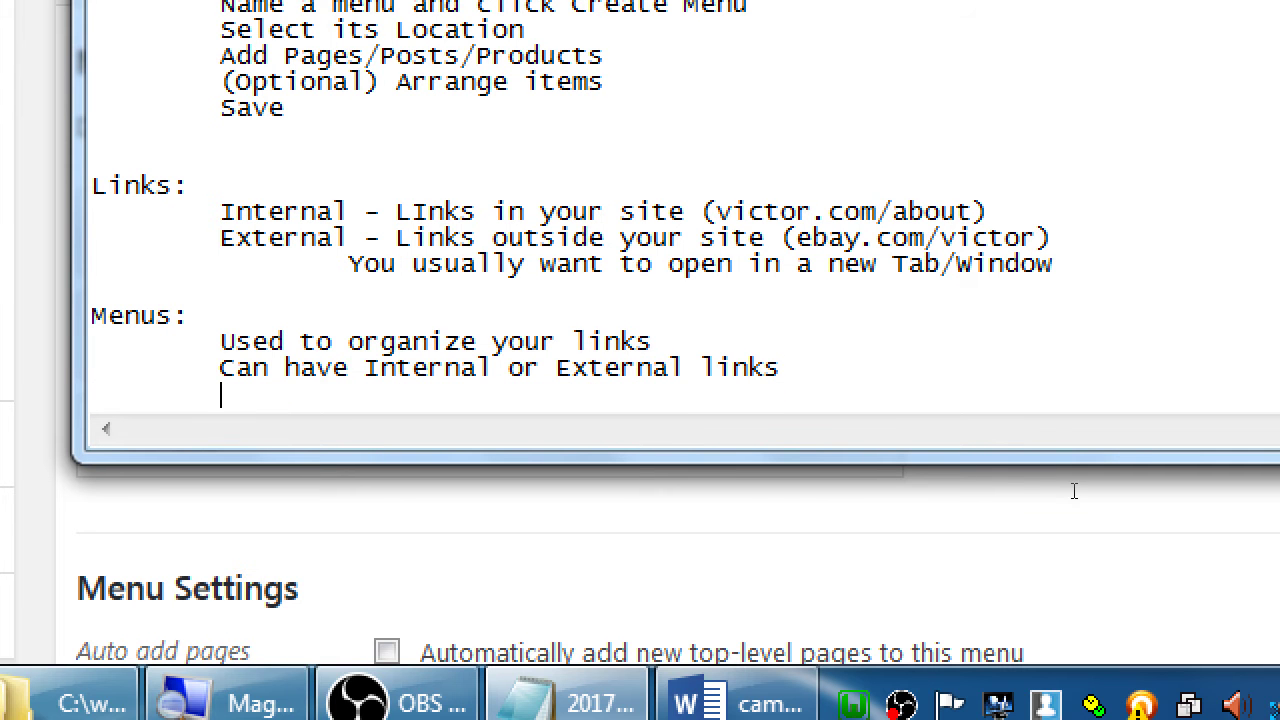
{"action": "type", "text": "Can use them to link t"}
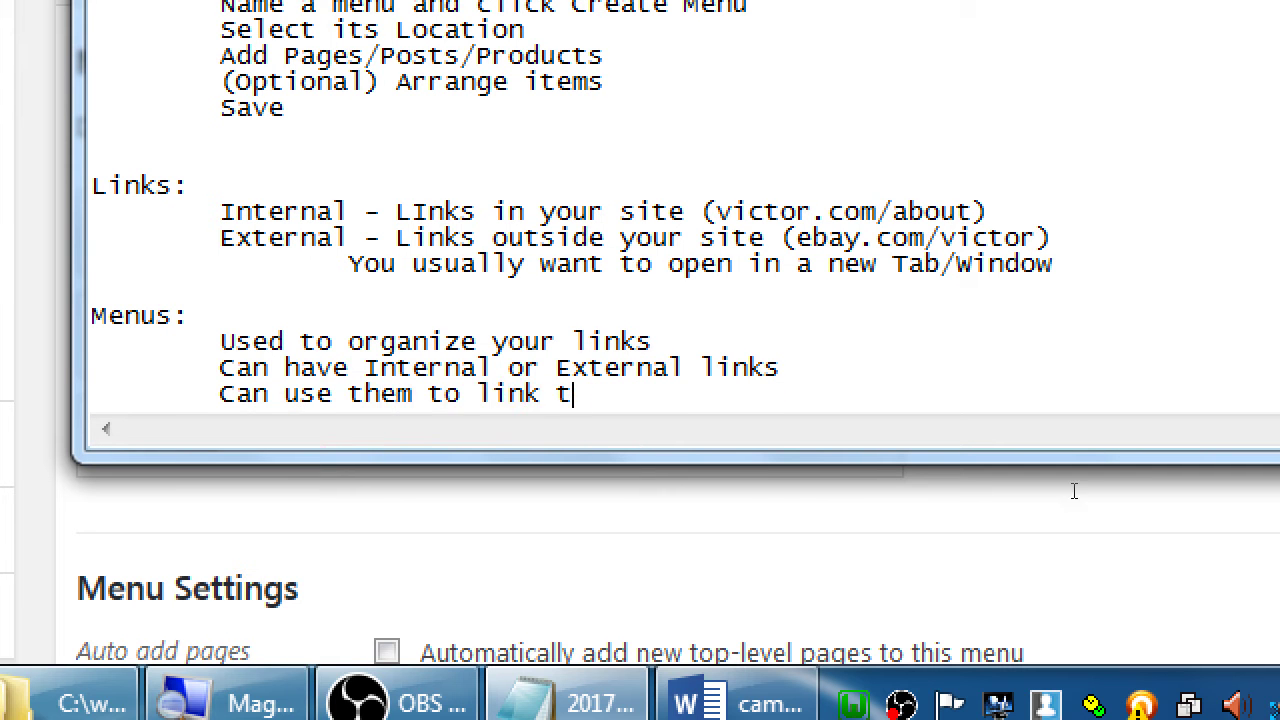
{"action": "type", "text": "o social med"}
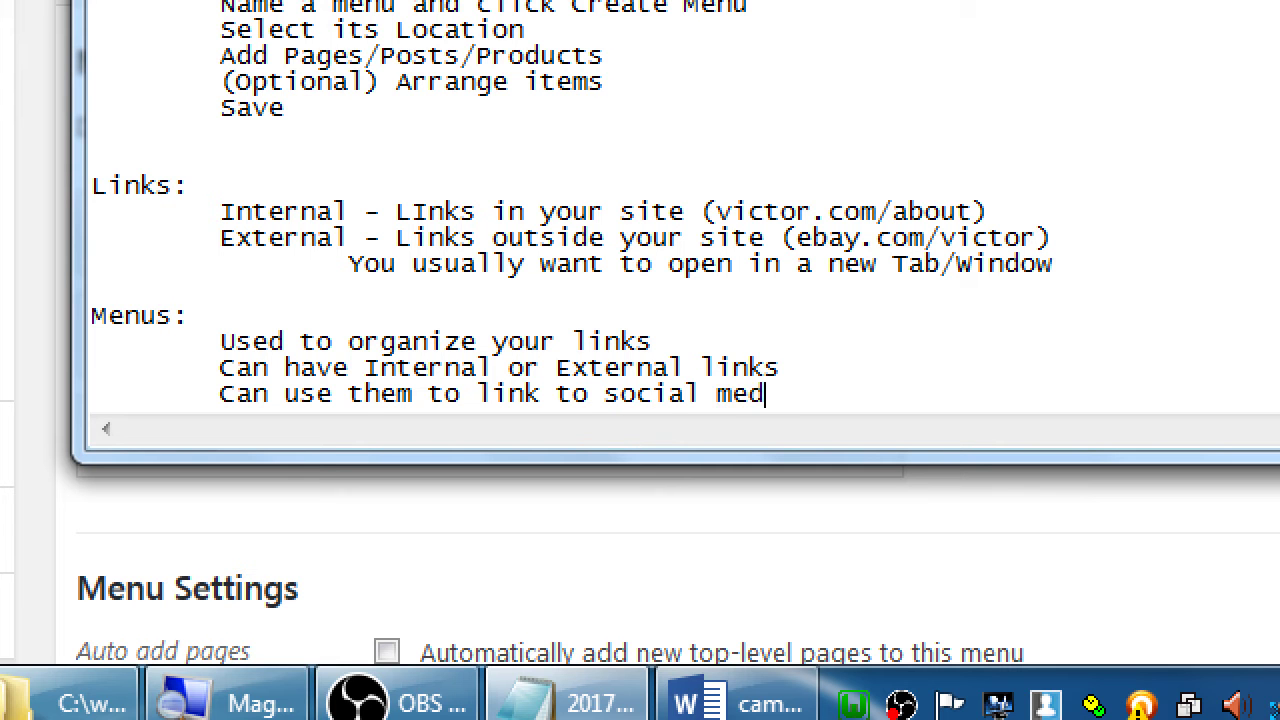
{"action": "type", "text": "ia accounts"}
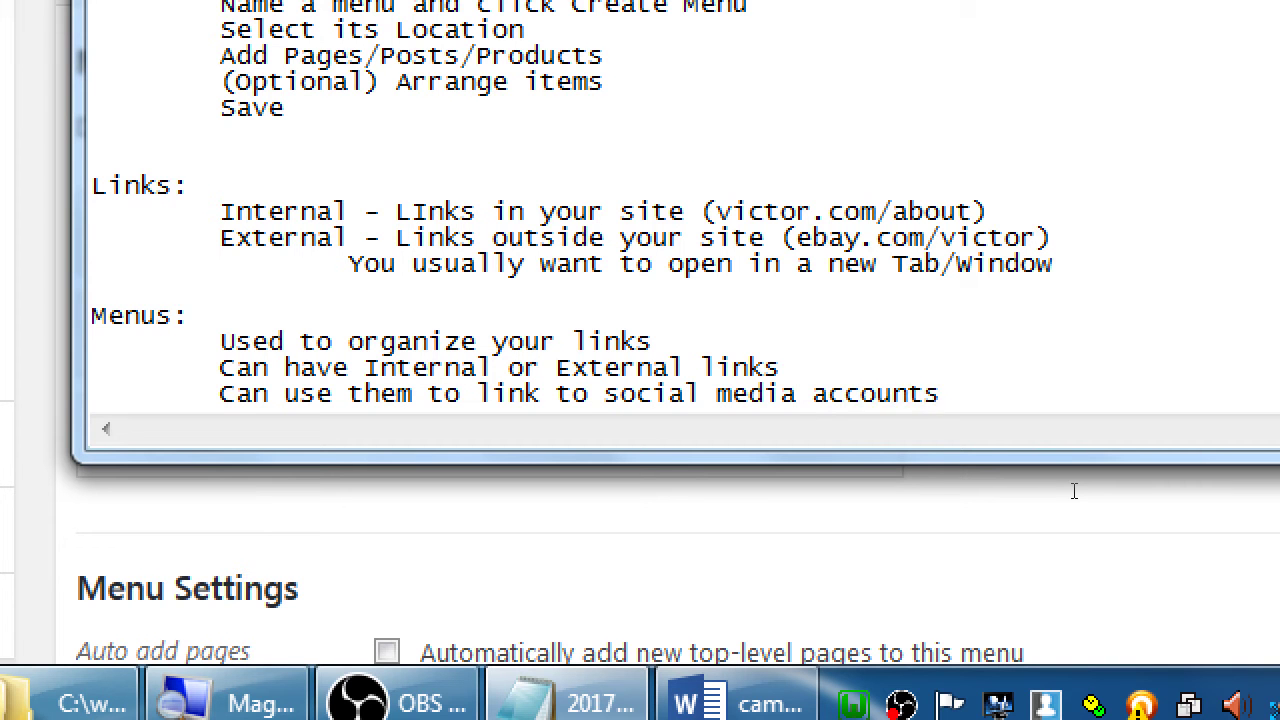
Add the indented line "Can be organized as you wish, and have sub-menus" to the Menus notes.
{"action": "key", "text": "Return"}
{"action": "key", "text": "Tab"}
{"action": "type", "text": "Can "}
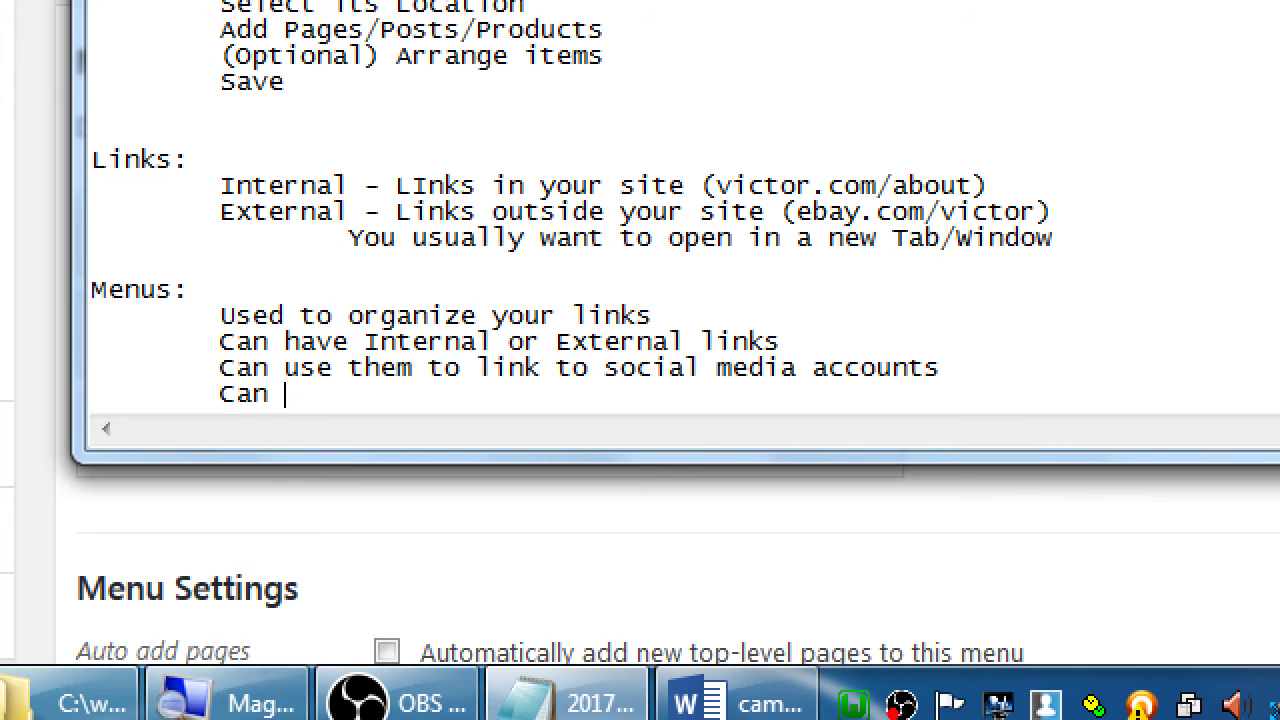
{"action": "type", "text": "be organized as"}
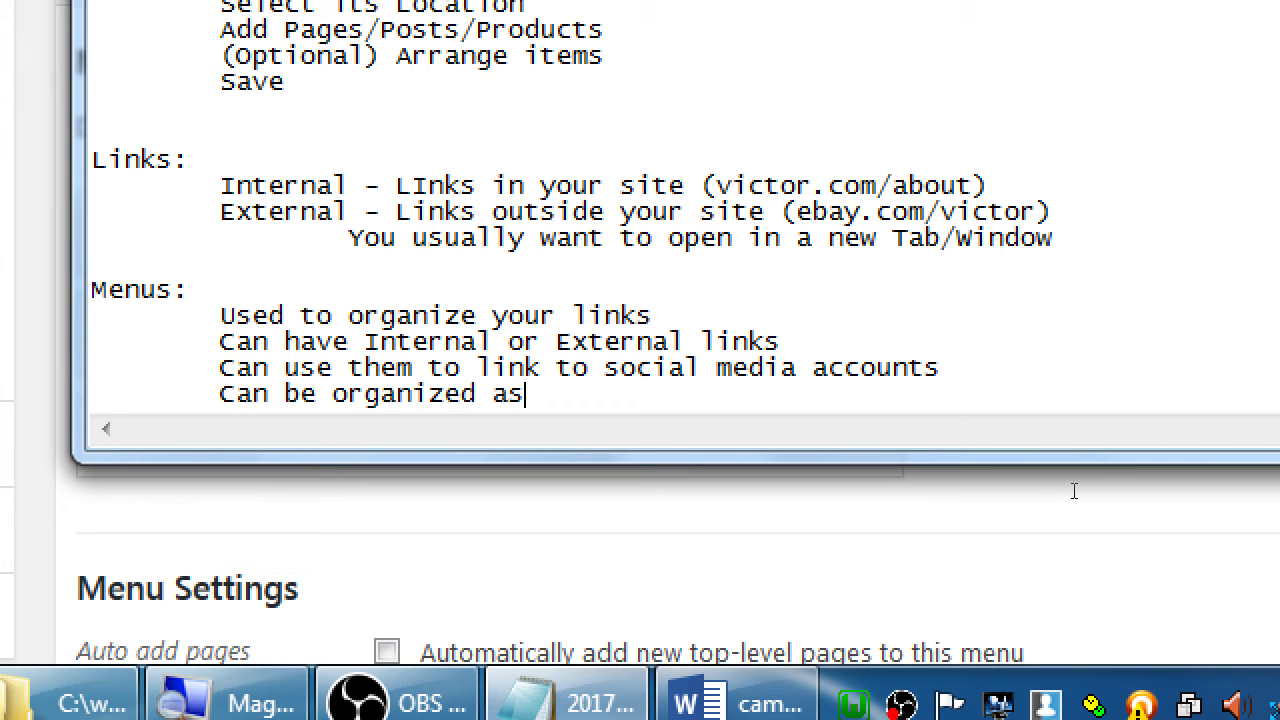
{"action": "type", "text": " you wish, and ha"}
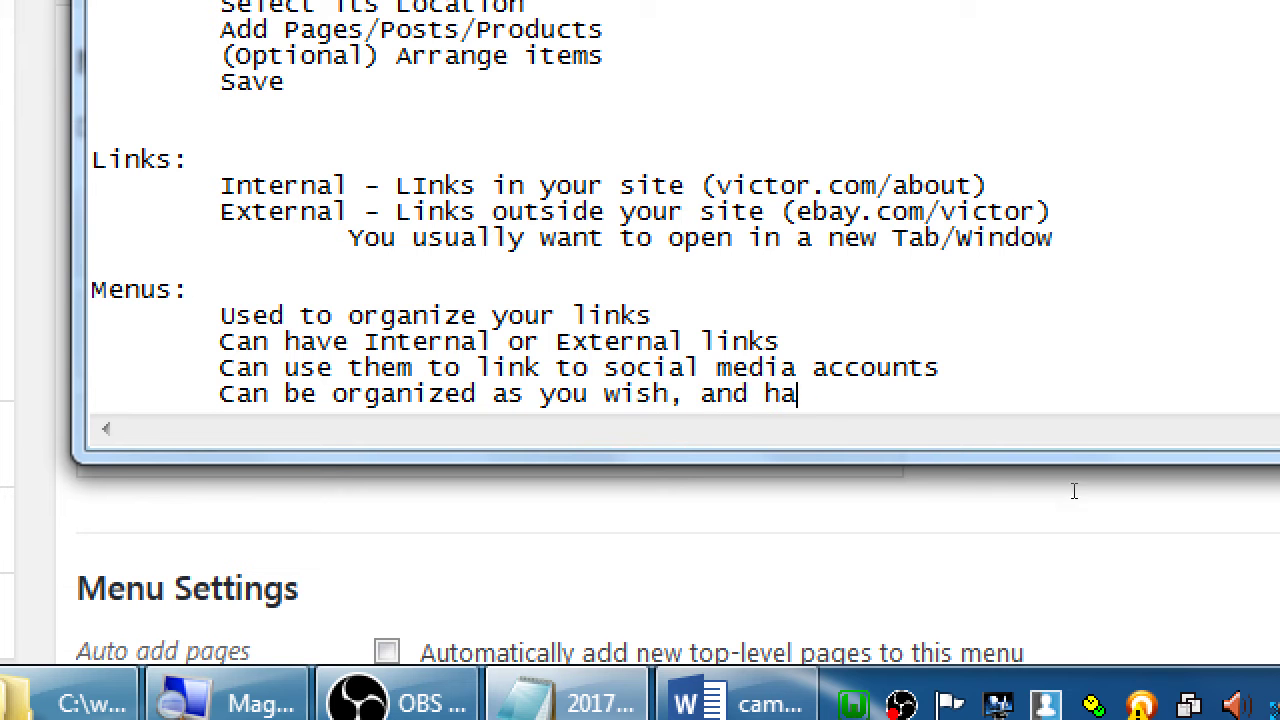
{"action": "type", "text": "ve sub-me"}
{"action": "type", "text": "nus"}
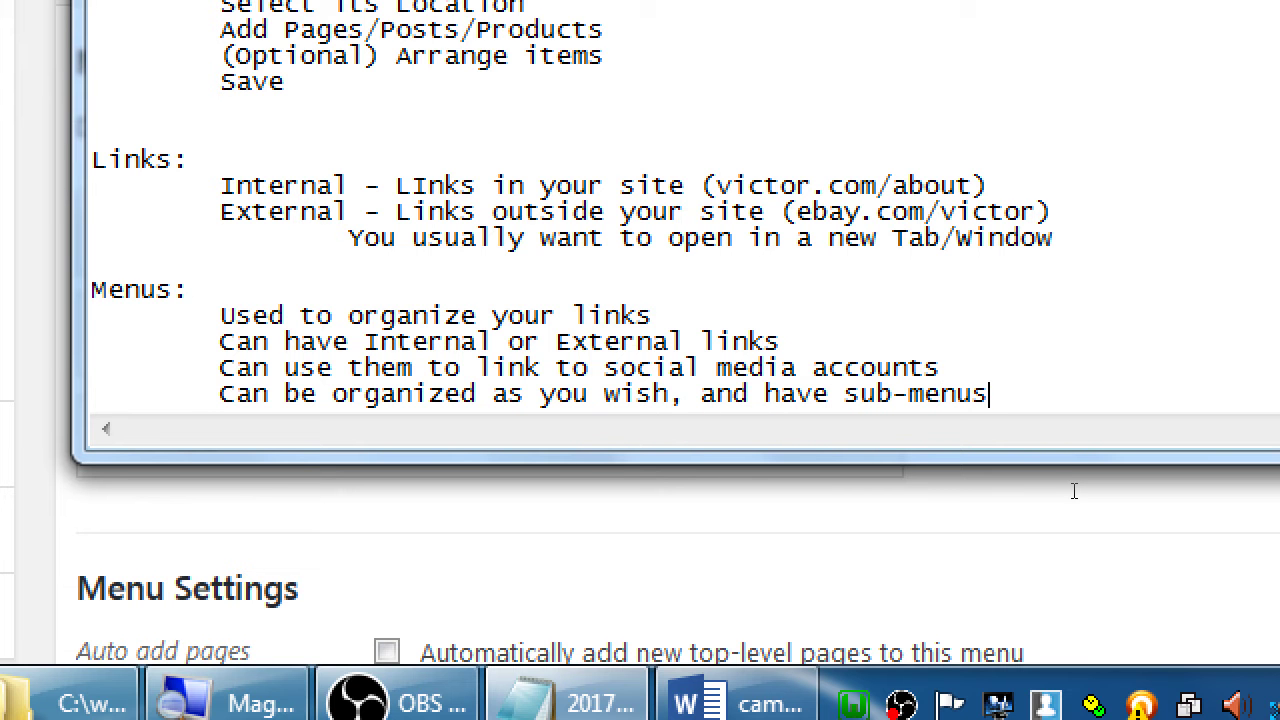
Add the indented line "You can set up multiple menus and activate/deactive as needed" to the Menus notes, followed by an empty indented line.
{"action": "key", "text": "Return"}
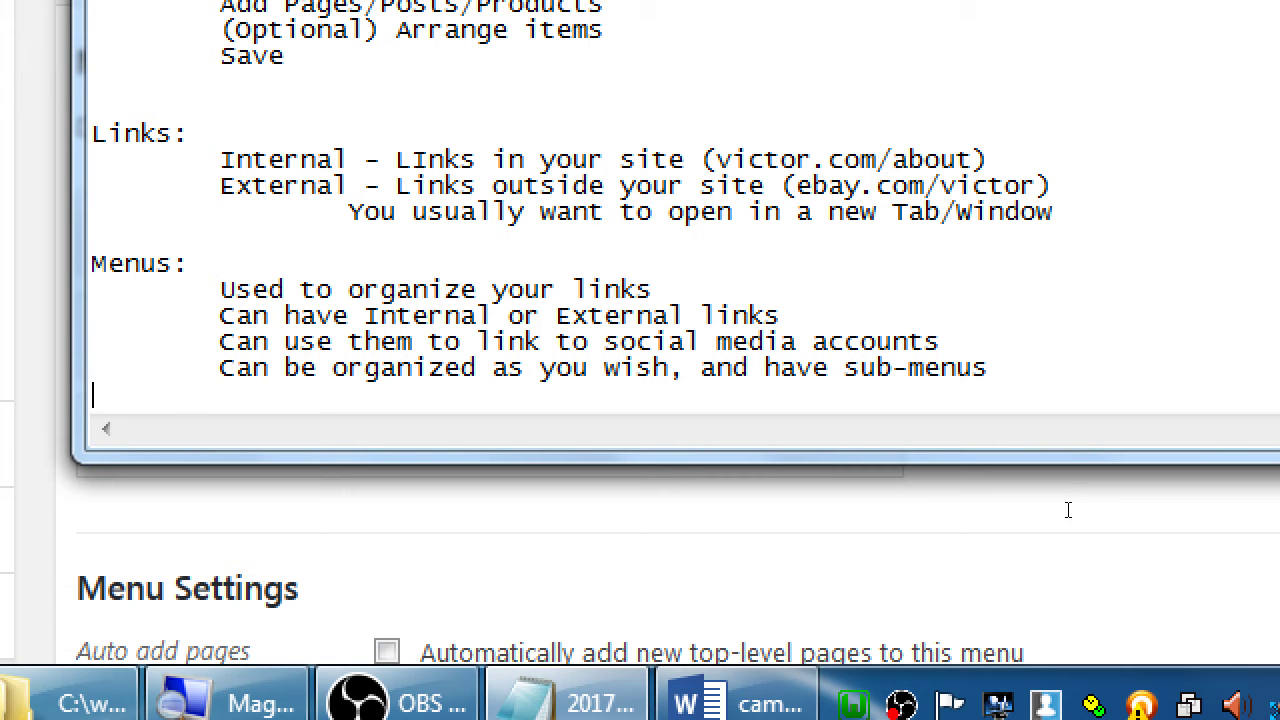
{"action": "key", "text": "Tab"}
{"action": "type", "text": "You can set u"}
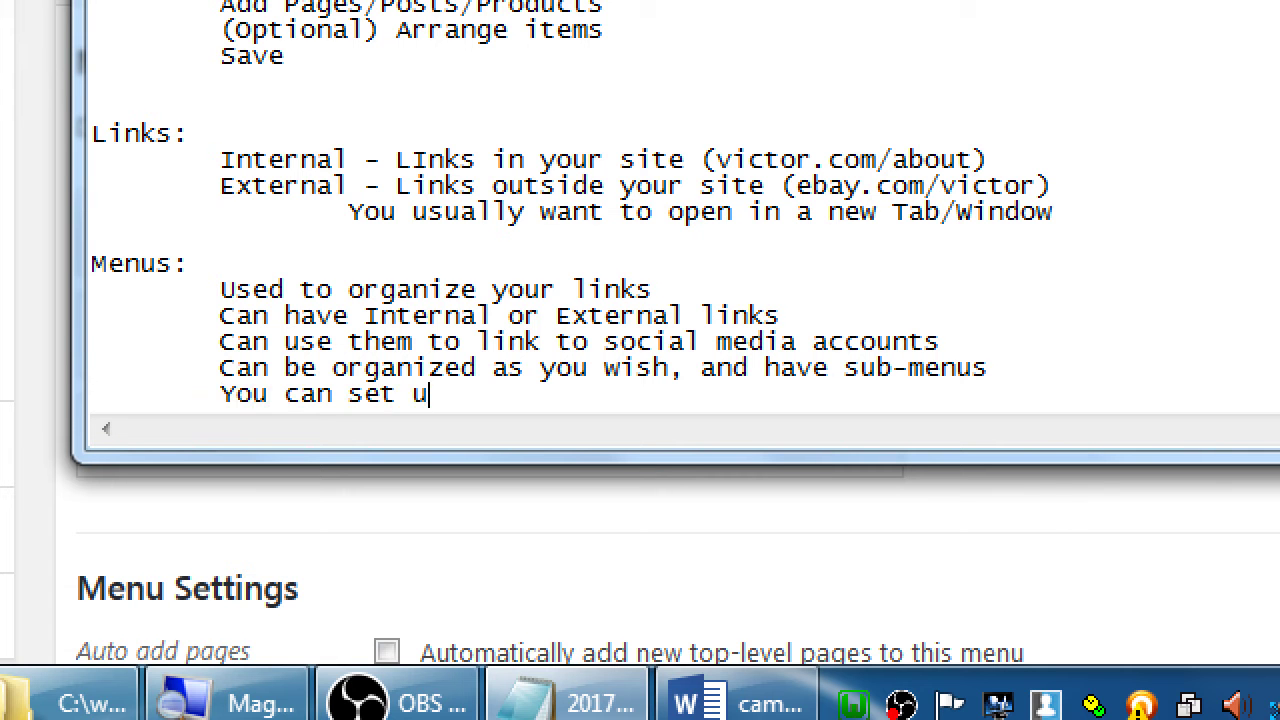
{"action": "type", "text": "p multiple"}
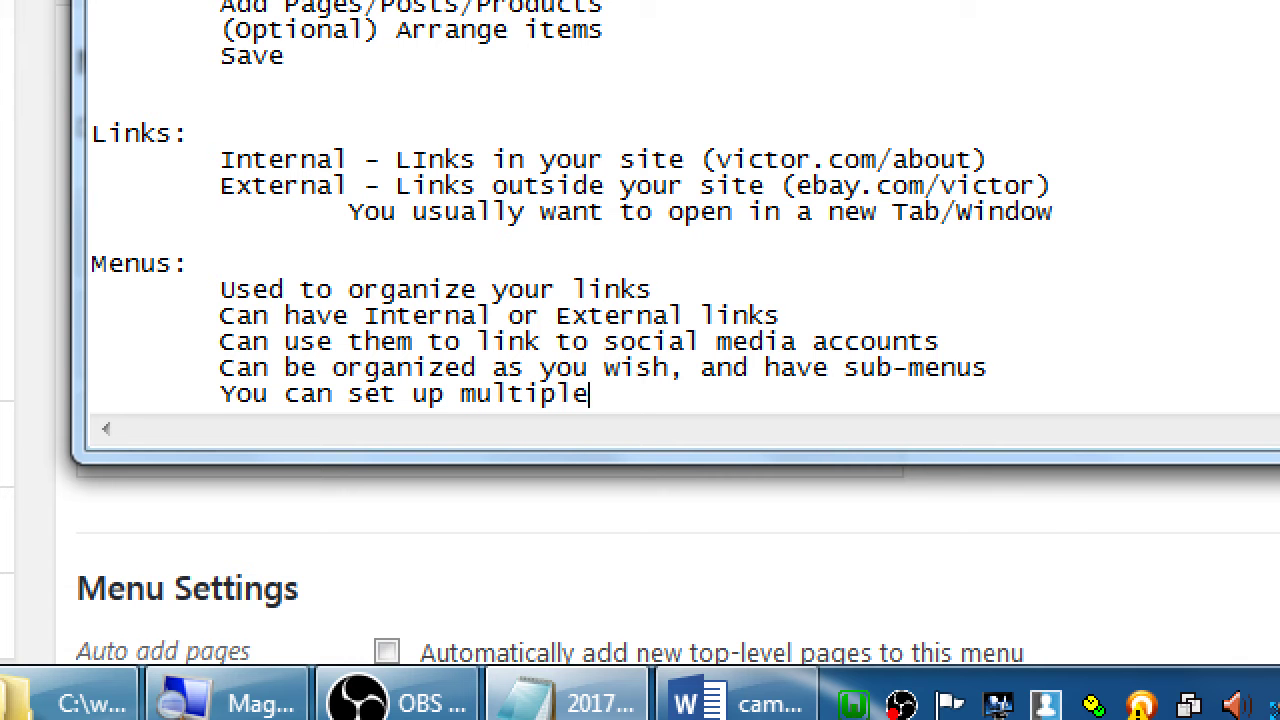
{"action": "type", "text": " menus and activ"}
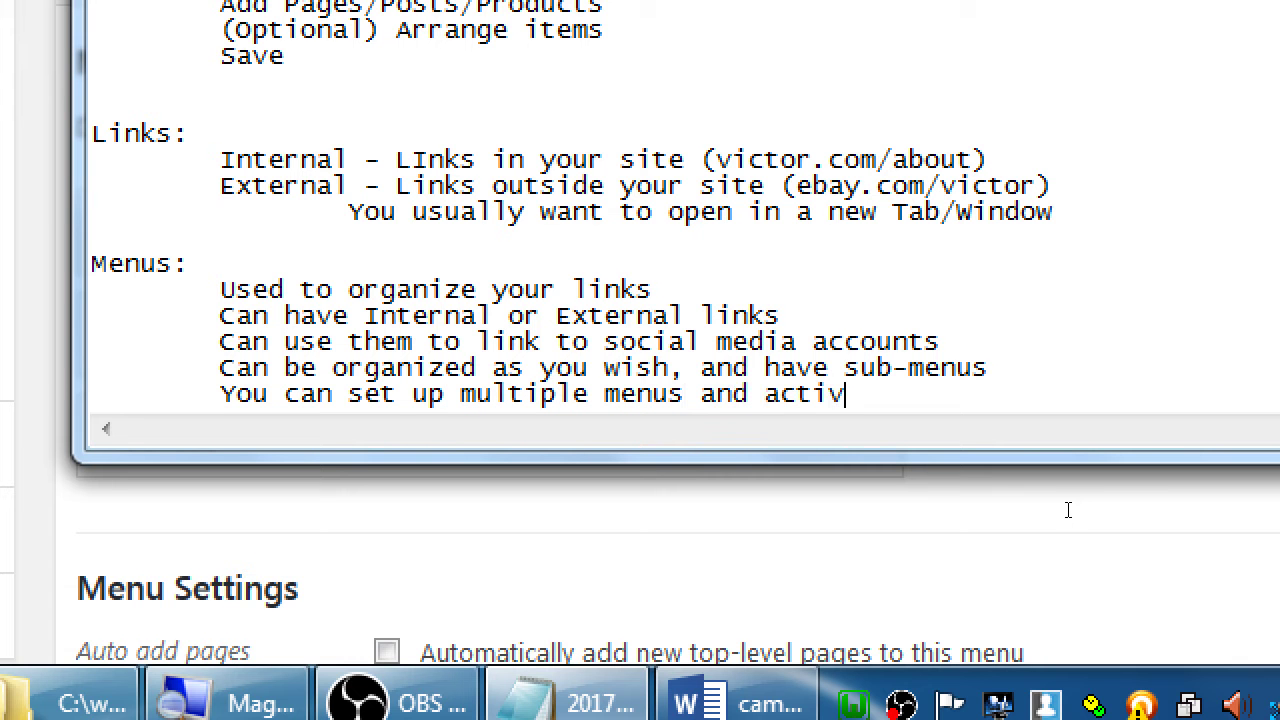
{"action": "type", "text": "ate/deac"}
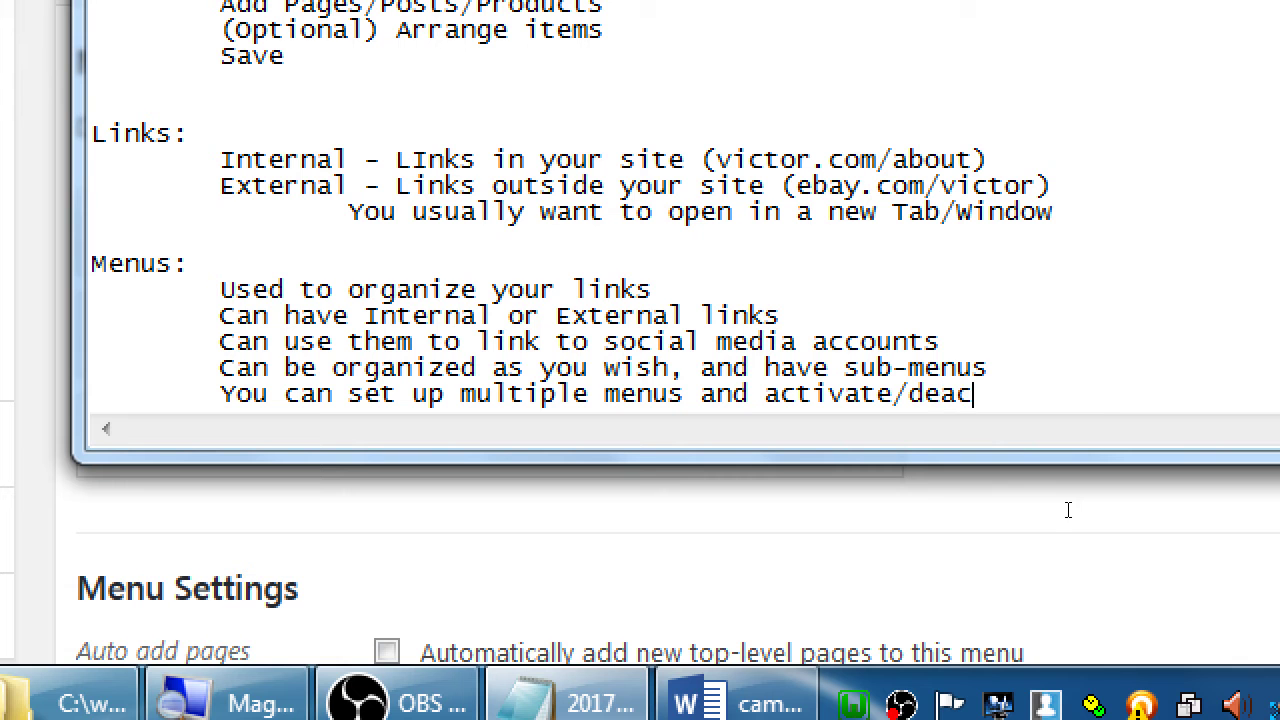
{"action": "type", "text": "tive as needed"}
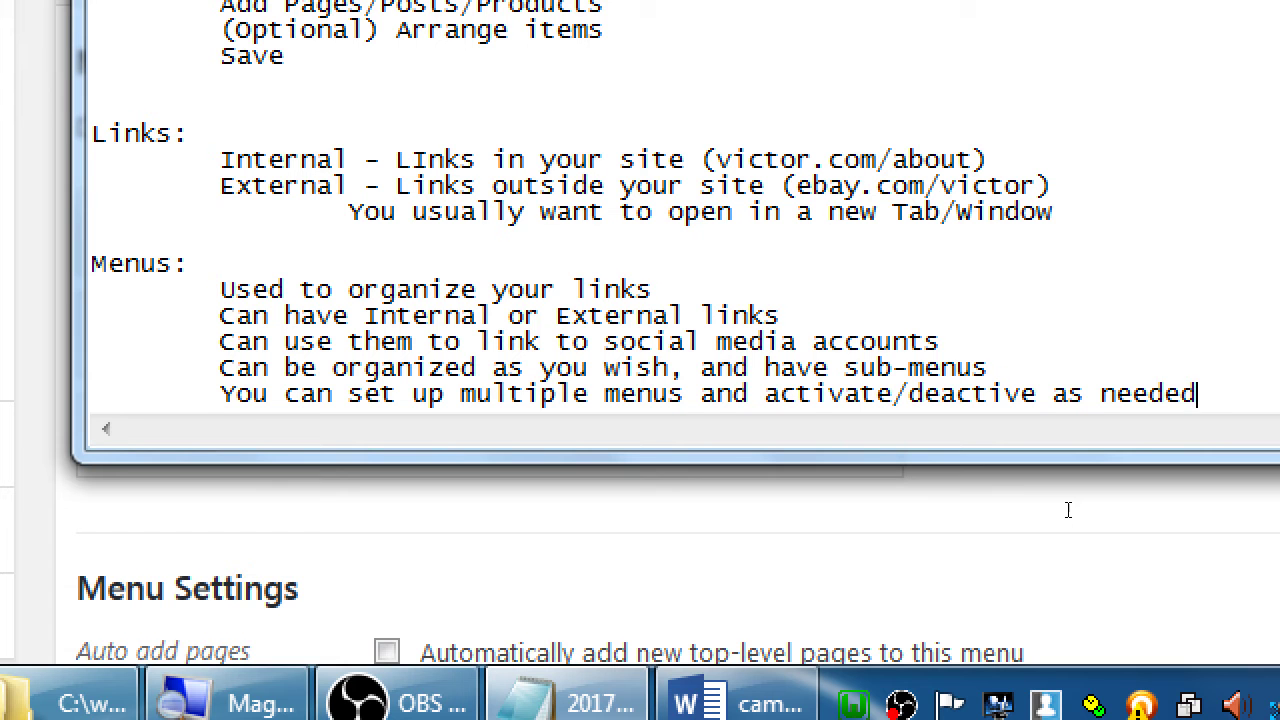
{"action": "key", "text": "Return"}
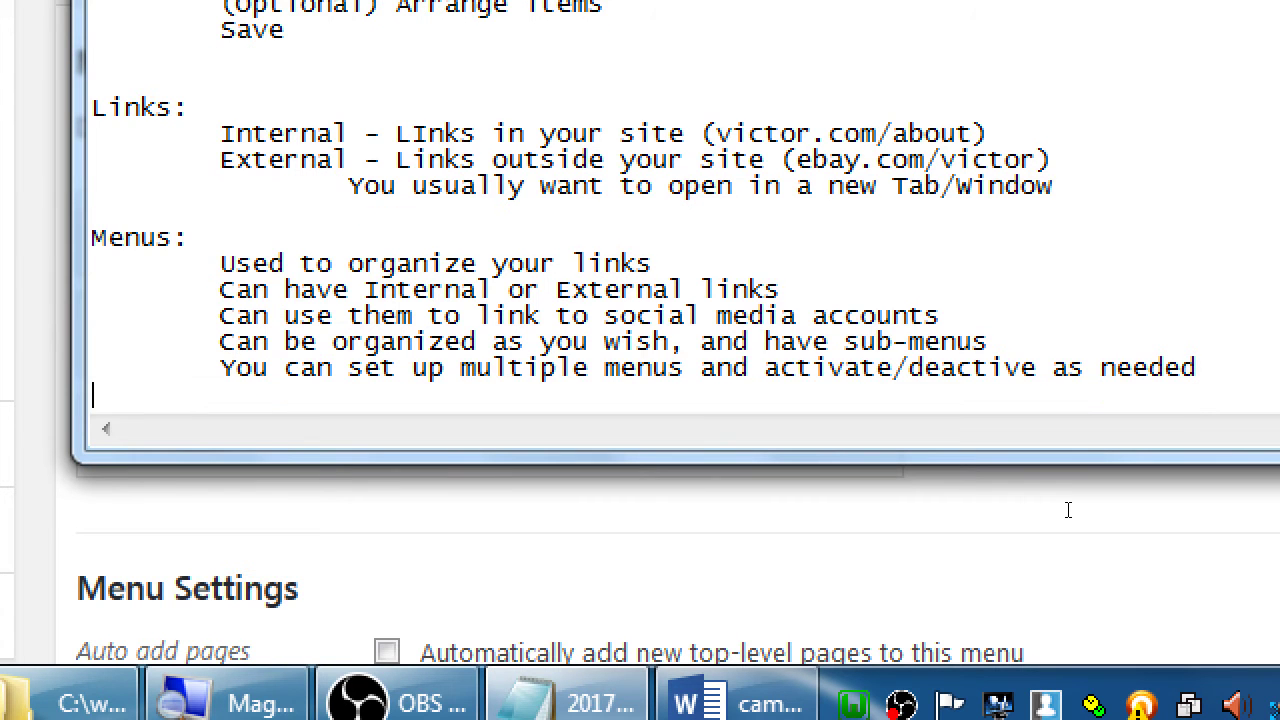
{"action": "key", "text": "Tab"}
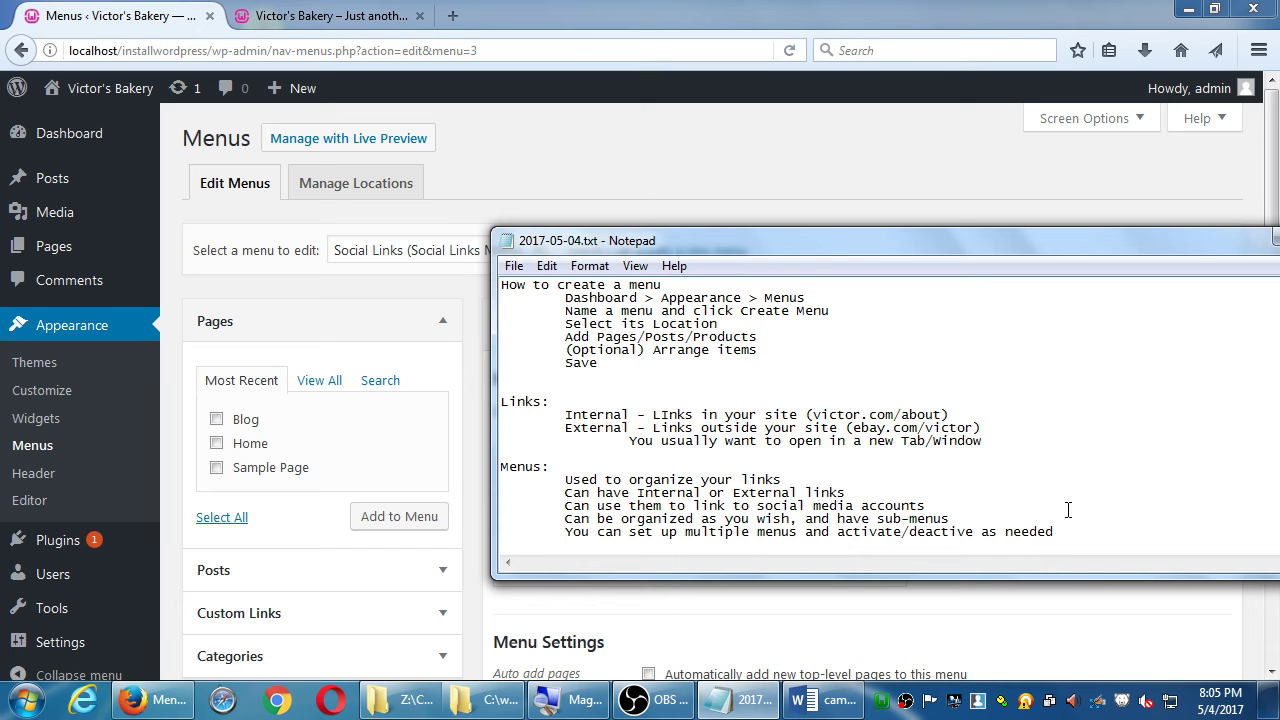
Switch to Firefox and review the Victor's Bakery page's navigation and the Social Links menu's display location settings.
{"action": "left_click", "coordinate": [363, 18]}
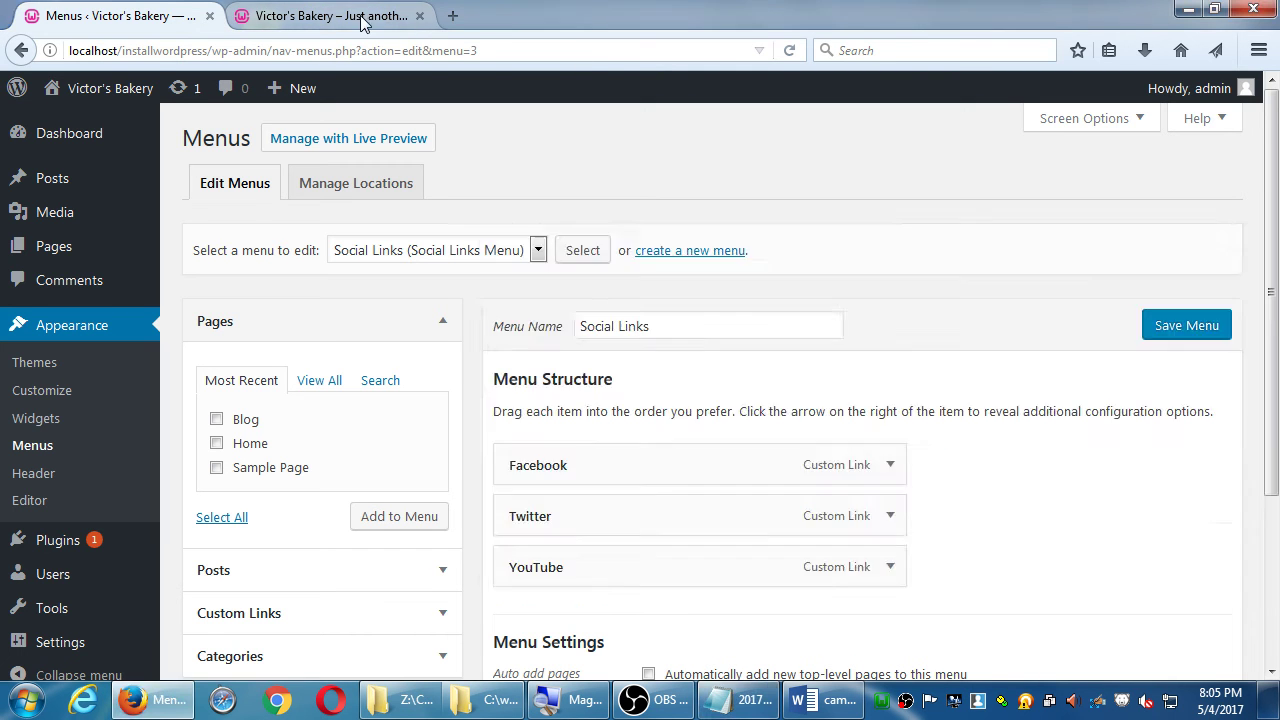
{"action": "scroll", "coordinate": [217, 400], "scroll_direction": "up", "scroll_amount": 4}
{"action": "scroll", "coordinate": [217, 410], "scroll_direction": "down", "scroll_amount": 3}
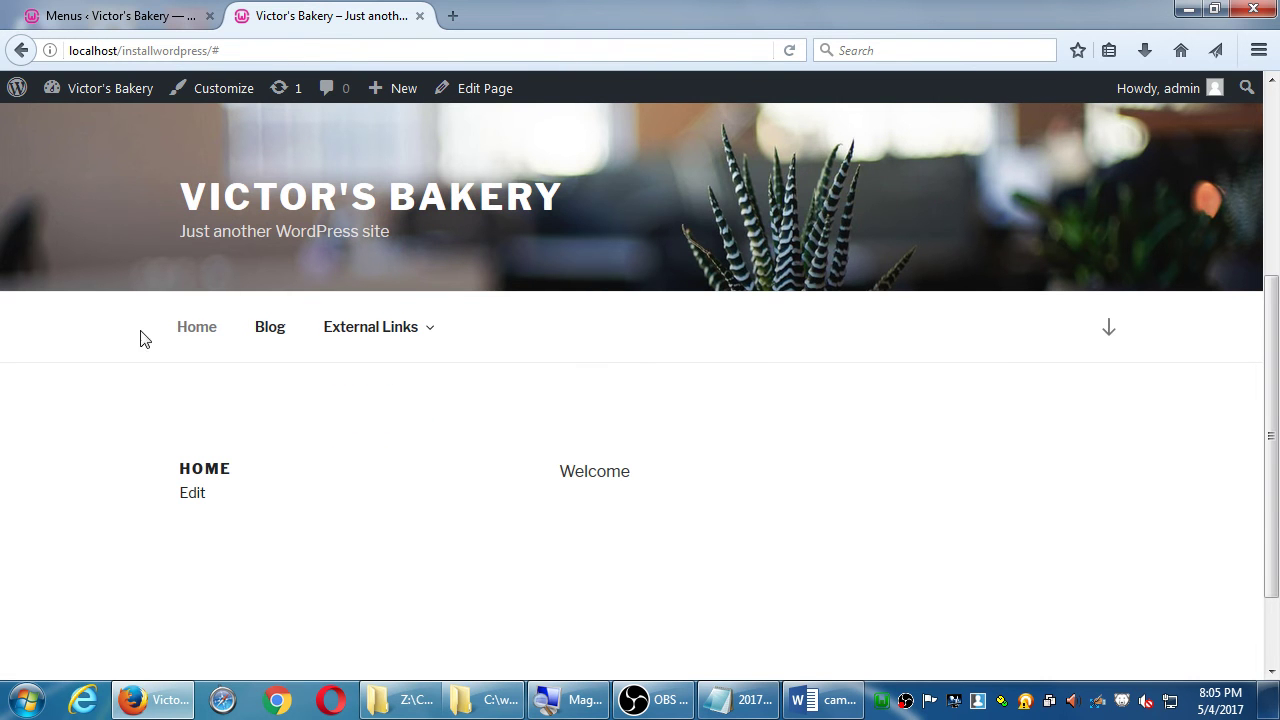
{"action": "left_click", "coordinate": [165, 17]}
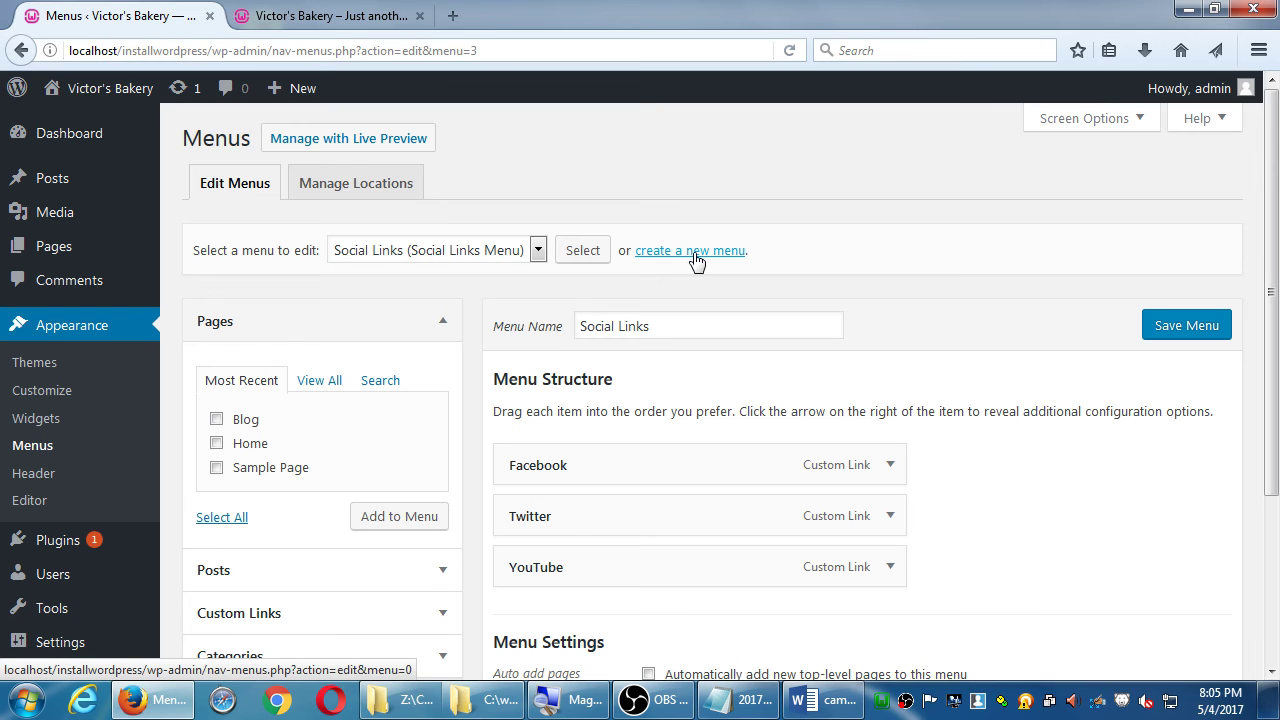
{"action": "scroll", "coordinate": [720, 460], "scroll_direction": "down", "scroll_amount": 3}
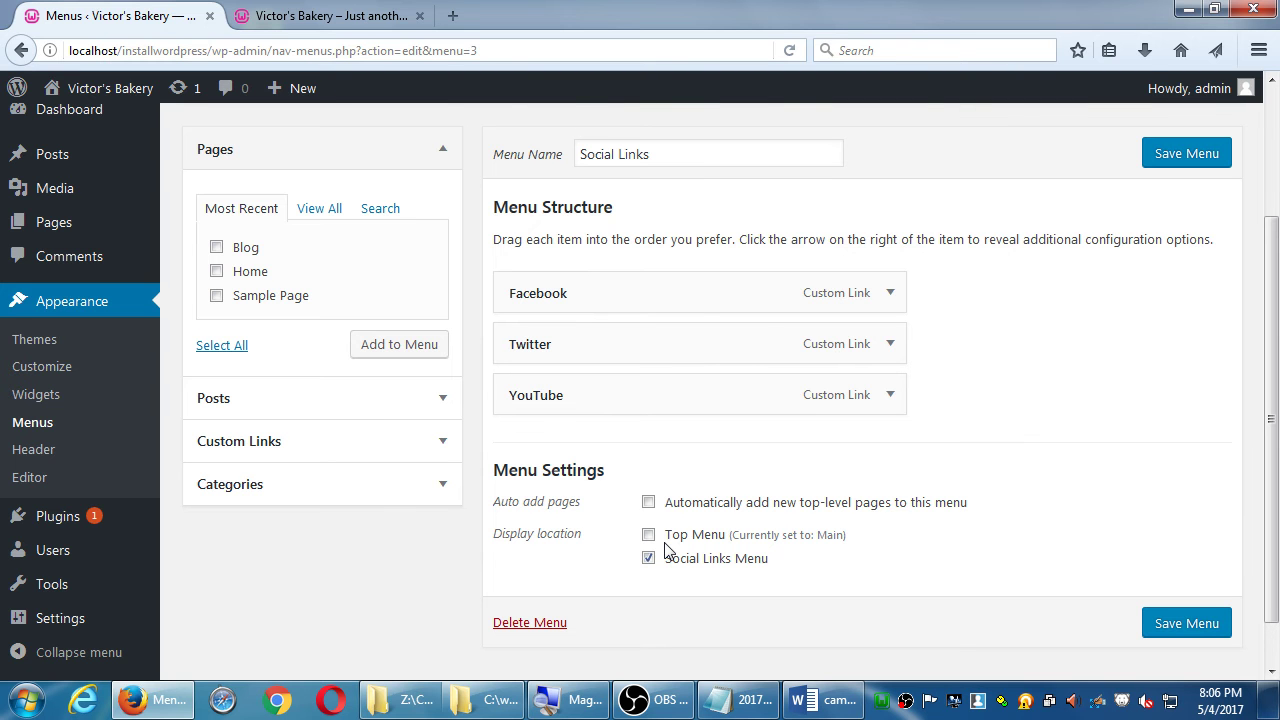
{"action": "scroll", "coordinate": [665, 548], "scroll_direction": "up", "scroll_amount": 3}
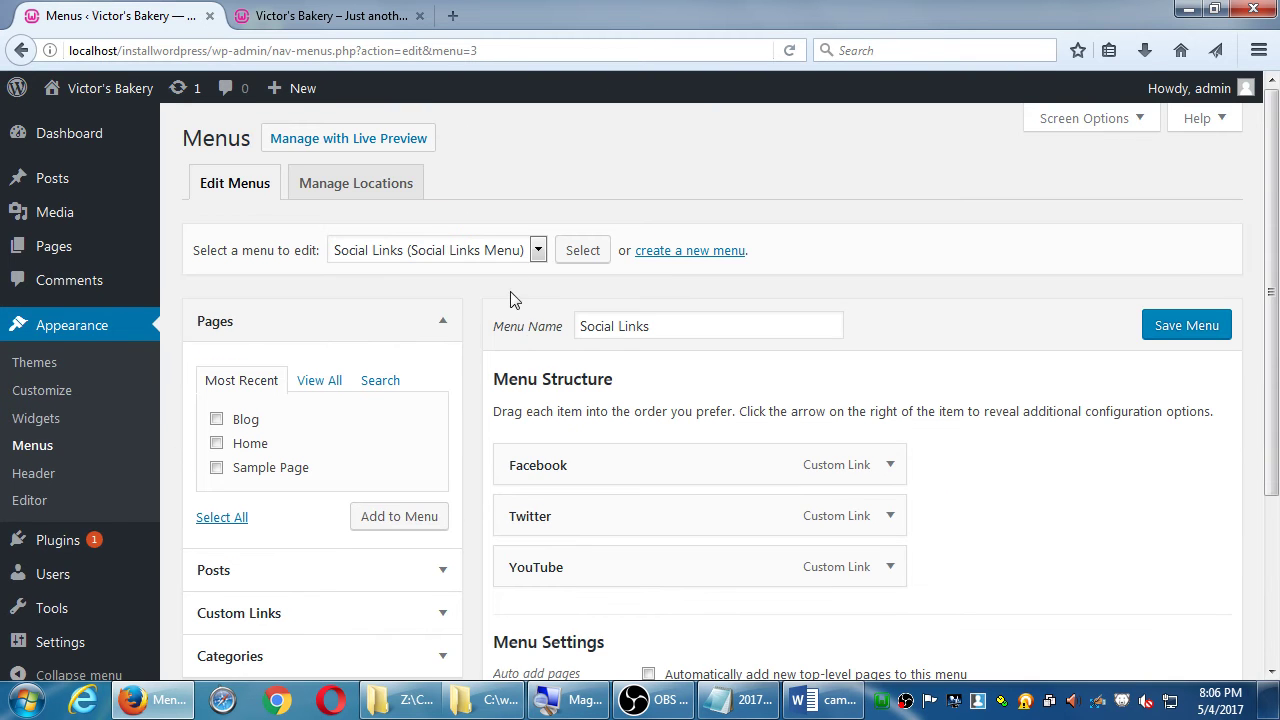
Load the Main (Top Menu) menu for editing and review its items and sub-items.
{"action": "left_click", "coordinate": [512, 250]}
{"action": "left_click", "coordinate": [487, 274]}
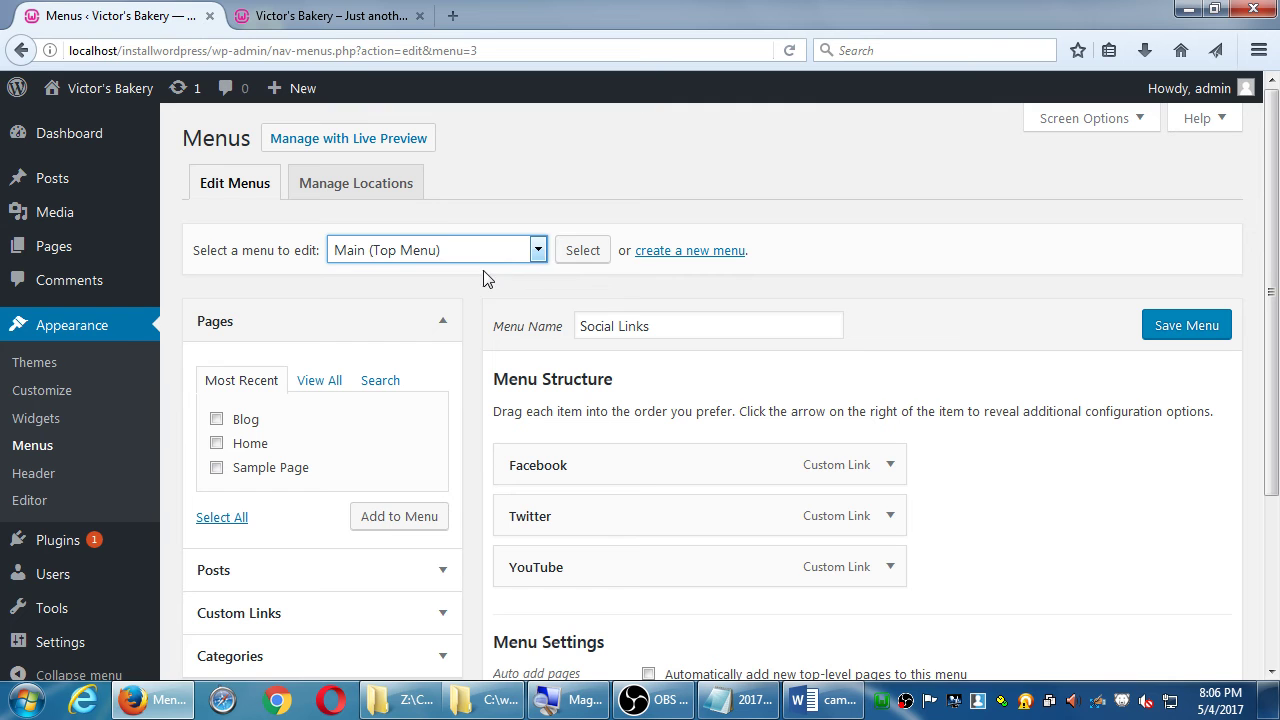
{"action": "left_click", "coordinate": [583, 251]}
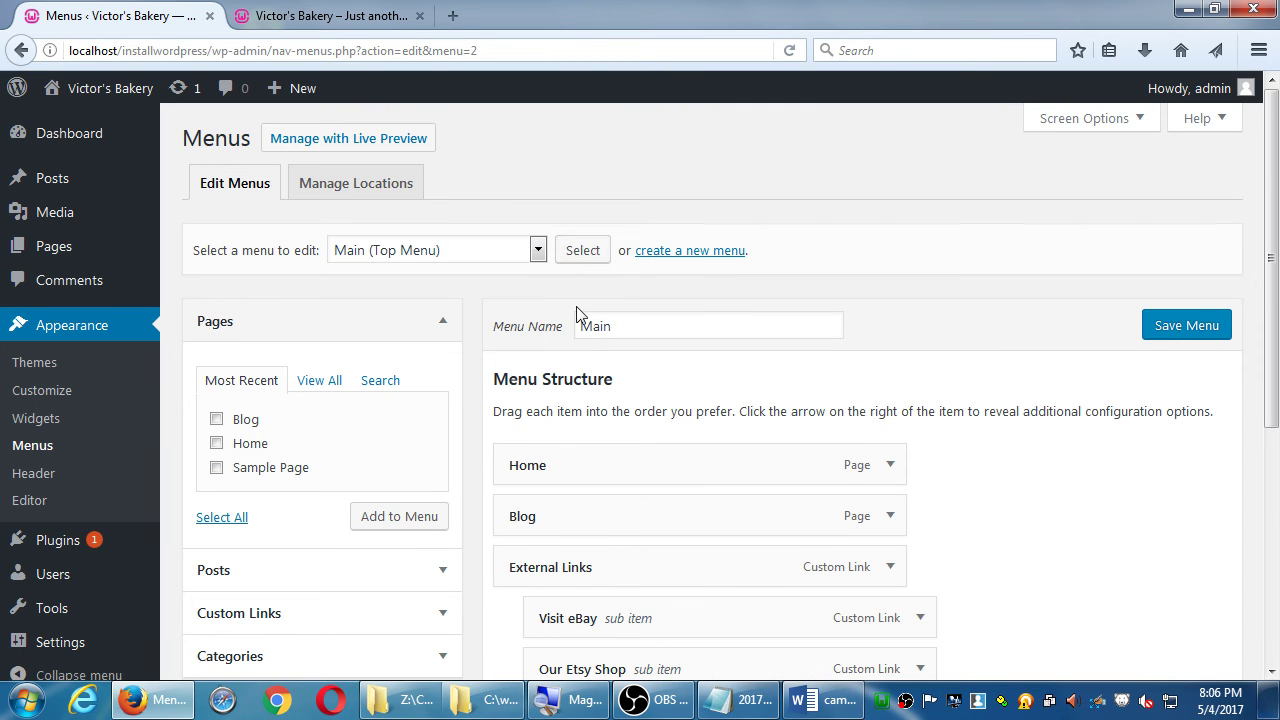
{"action": "scroll", "coordinate": [578, 316], "scroll_direction": "down", "scroll_amount": 3}
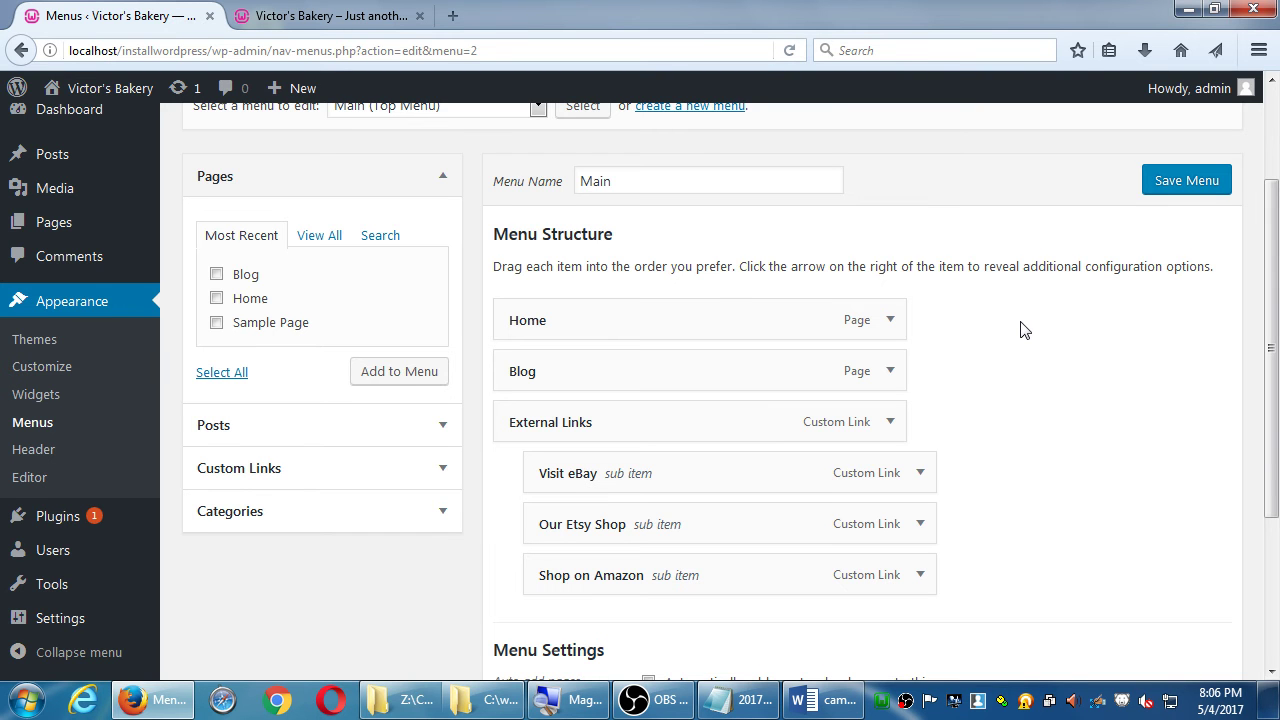
{"action": "scroll", "coordinate": [1020, 329], "scroll_direction": "up", "scroll_amount": 2}
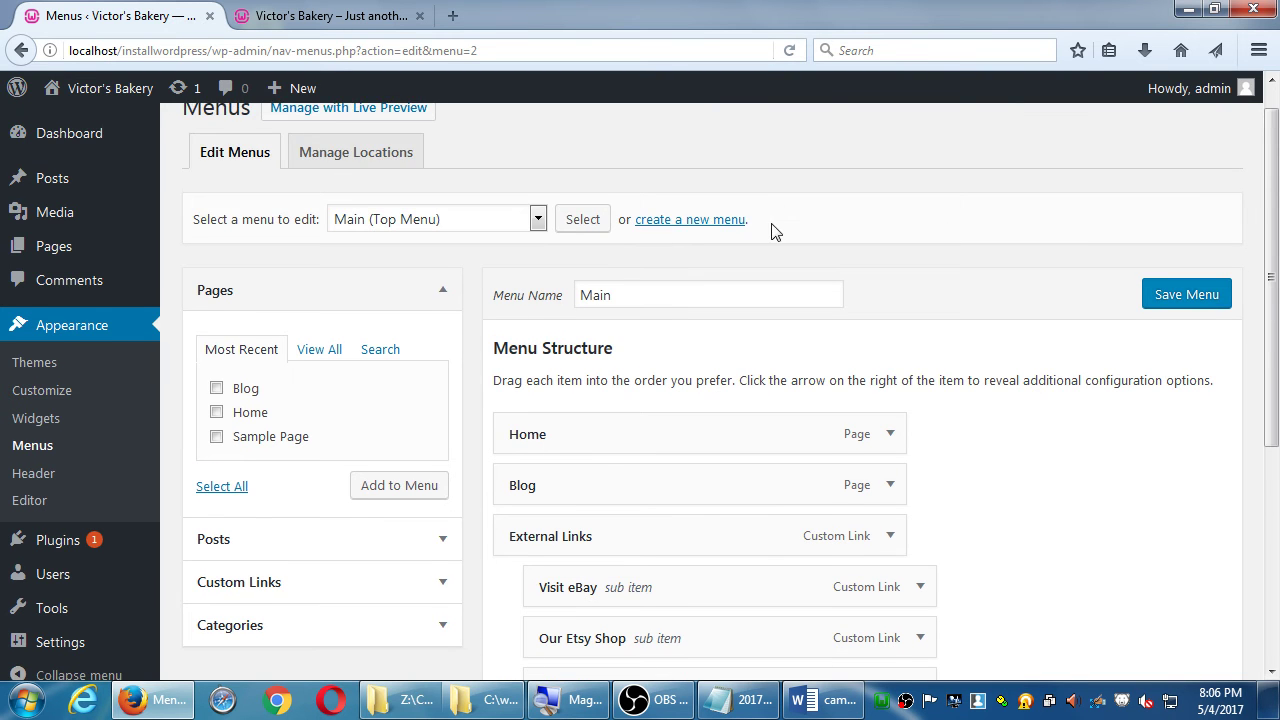
Fill in the custom link form beside the Main menu with URL "#" and link text "asdfdfsa".
{"action": "scroll", "coordinate": [771, 230], "scroll_direction": "up", "scroll_amount": 1}
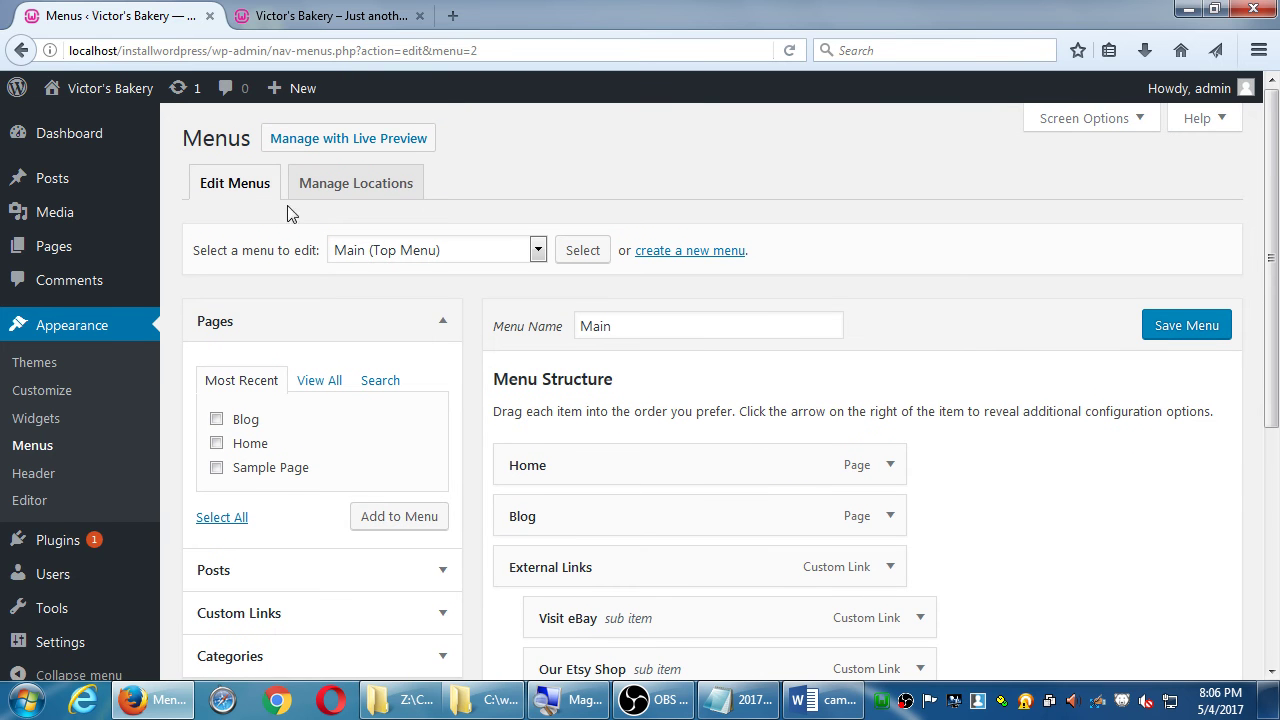
{"action": "scroll", "coordinate": [765, 410], "scroll_direction": "down", "scroll_amount": 3}
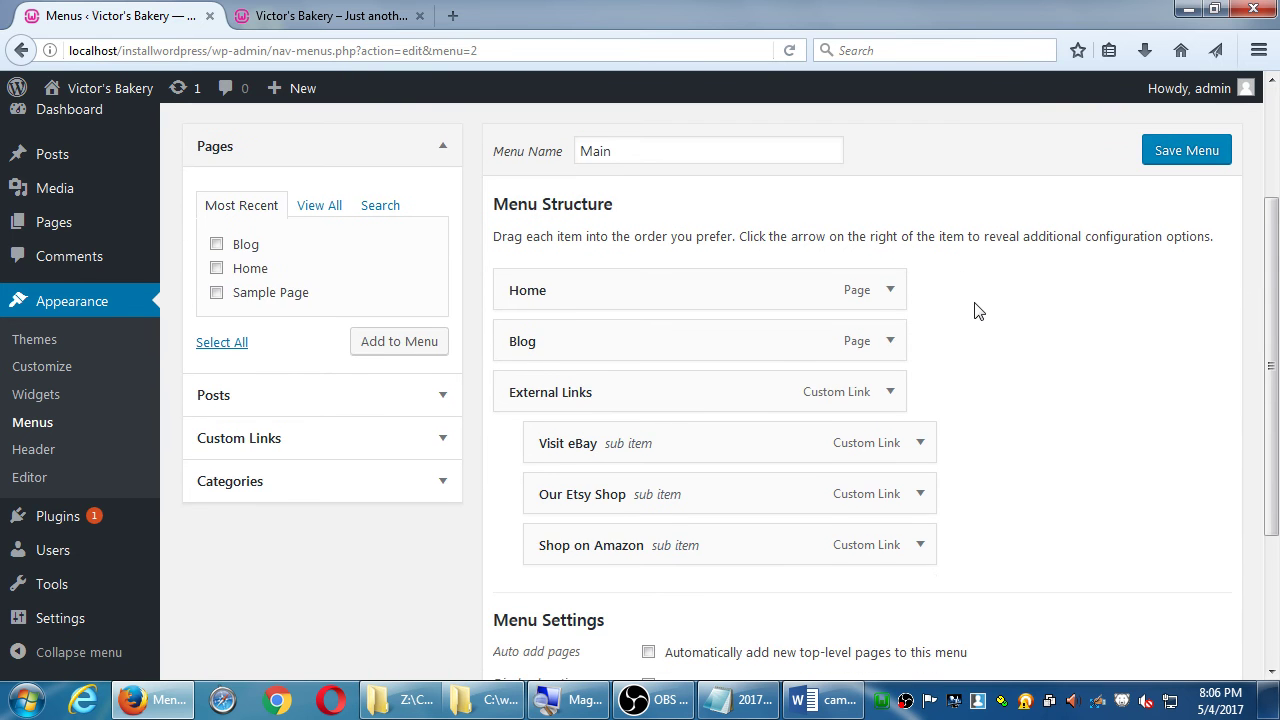
{"action": "scroll", "coordinate": [978, 311], "scroll_direction": "up", "scroll_amount": 3}
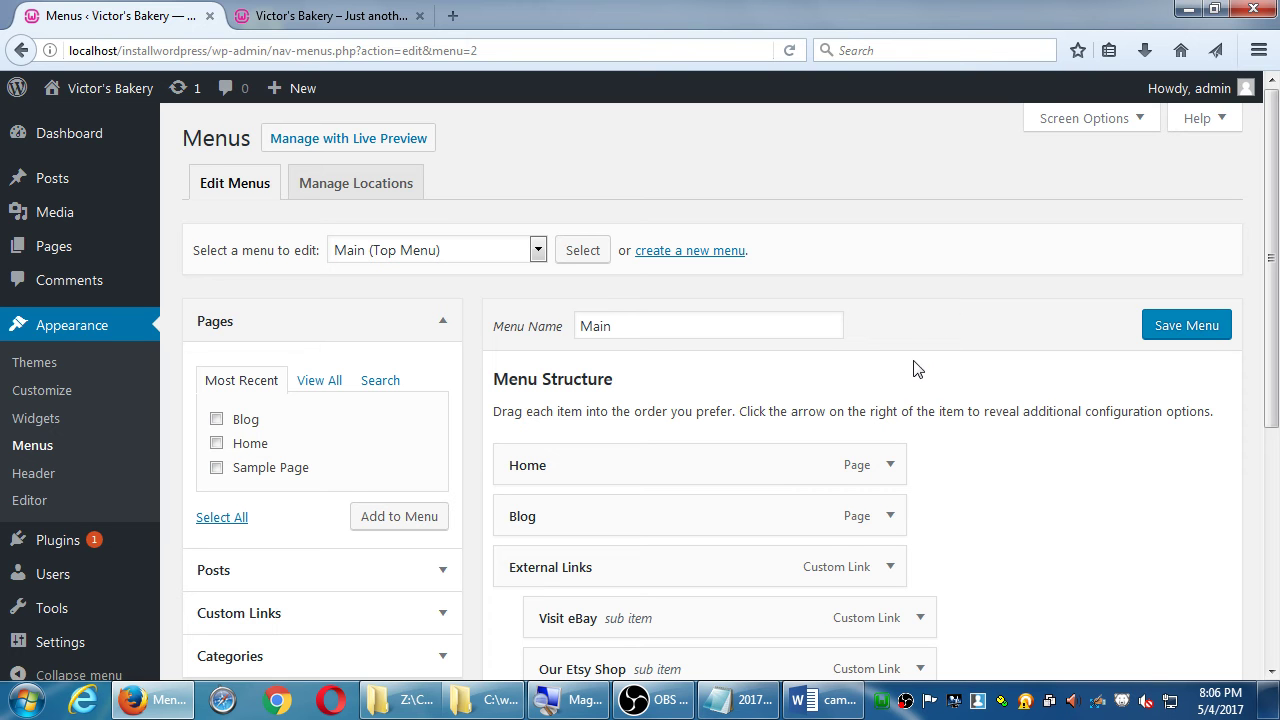
{"action": "scroll", "coordinate": [915, 368], "scroll_direction": "down", "scroll_amount": 3}
{"action": "left_click", "coordinate": [355, 463]}
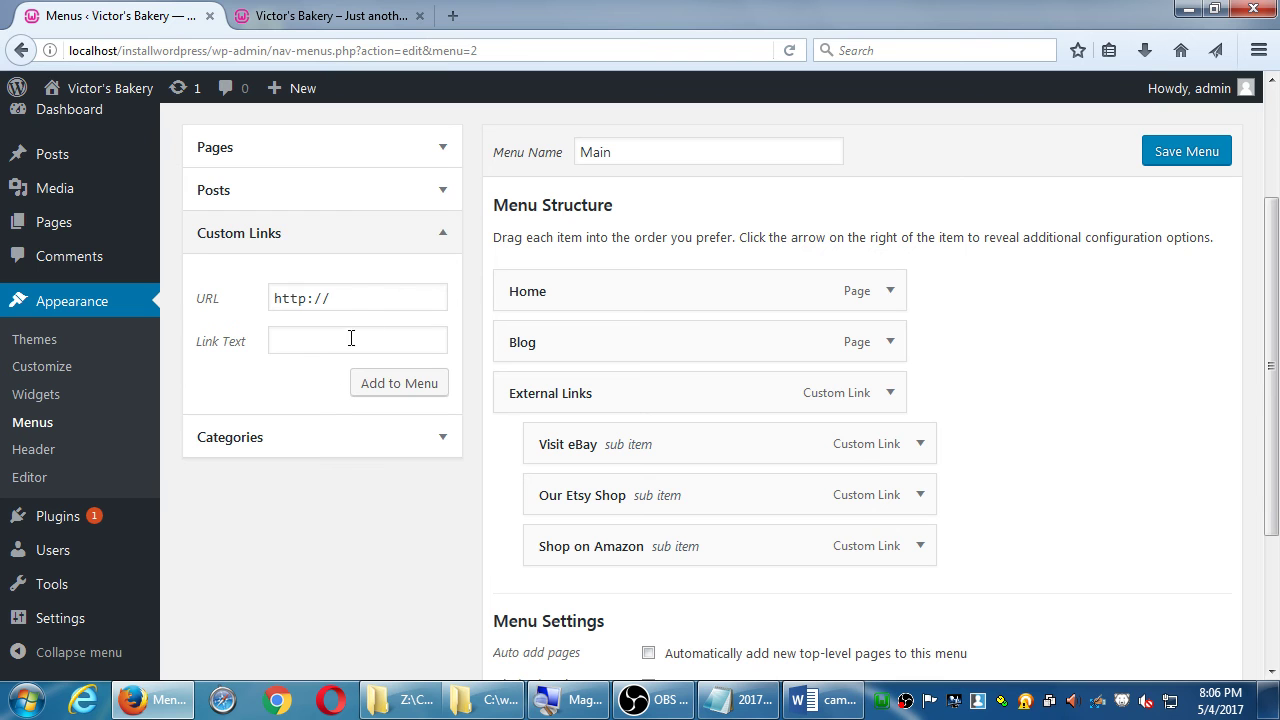
{"action": "left_click_drag", "start_coordinate": [357, 297], "coordinate": [234, 292]}
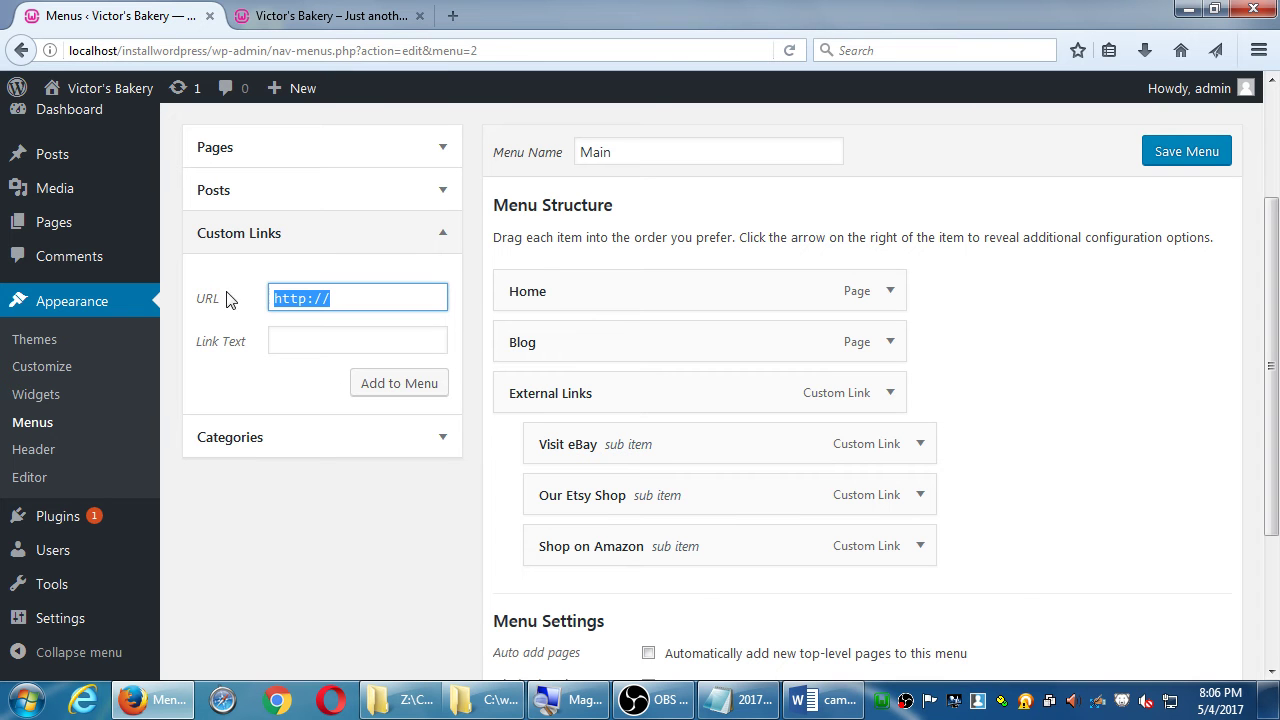
{"action": "type", "text": "#"}
{"action": "left_click", "coordinate": [300, 341]}
{"action": "type", "text": "asdfdfsa"}
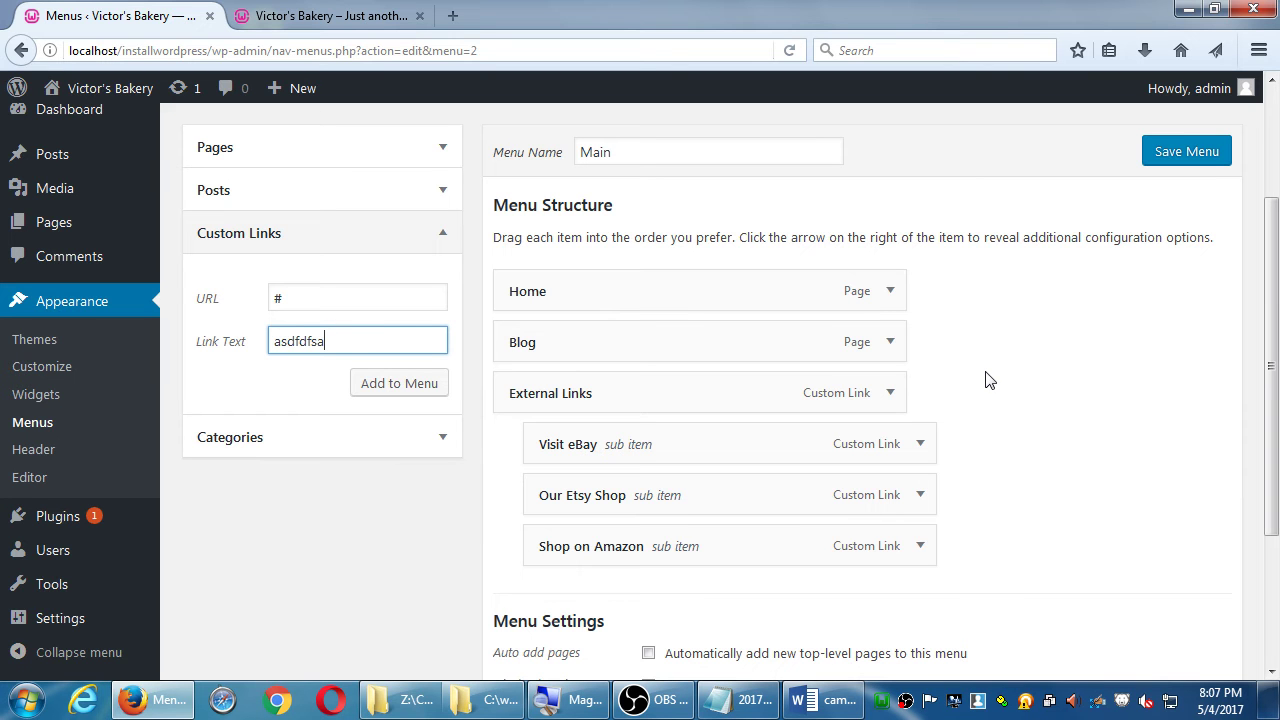
Examine the Main menu's structure, its display location and the URL and navigation label of the External Links item.
{"action": "left_click", "coordinate": [1256, 303]}
{"action": "scroll", "coordinate": [1256, 303], "scroll_direction": "up", "scroll_amount": 3}
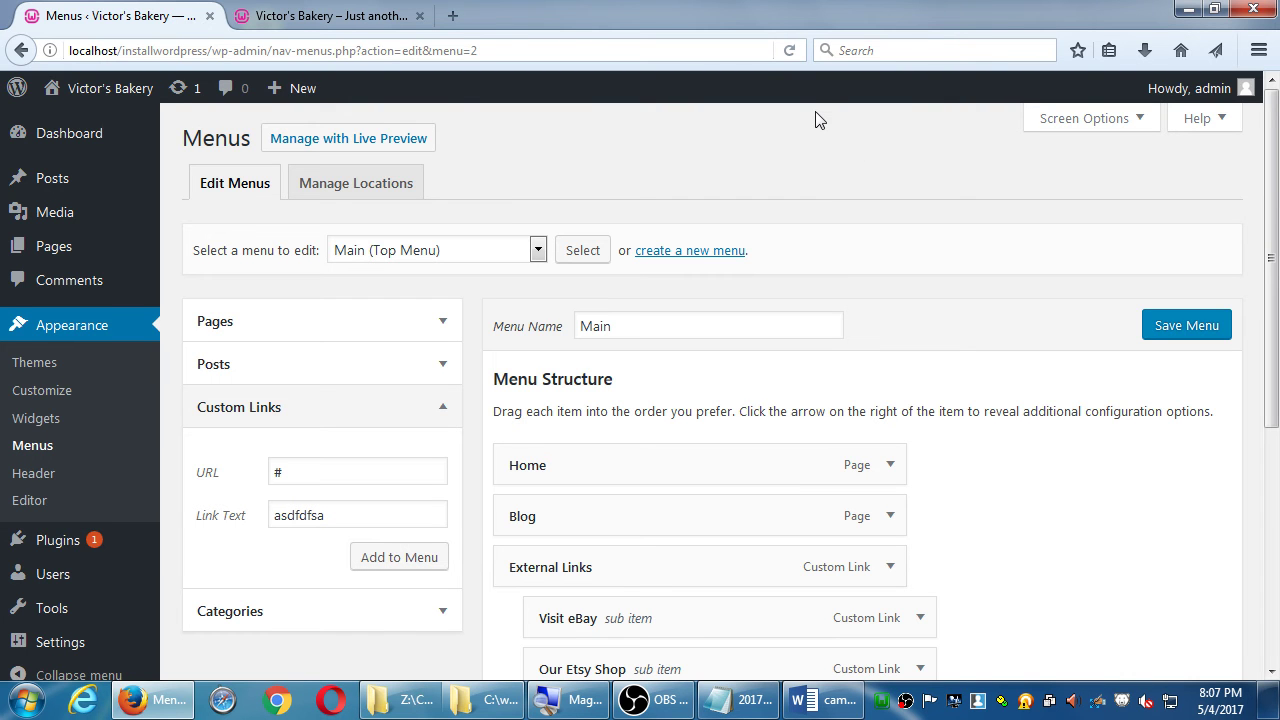
{"action": "scroll", "coordinate": [837, 286], "scroll_direction": "down", "scroll_amount": 5}
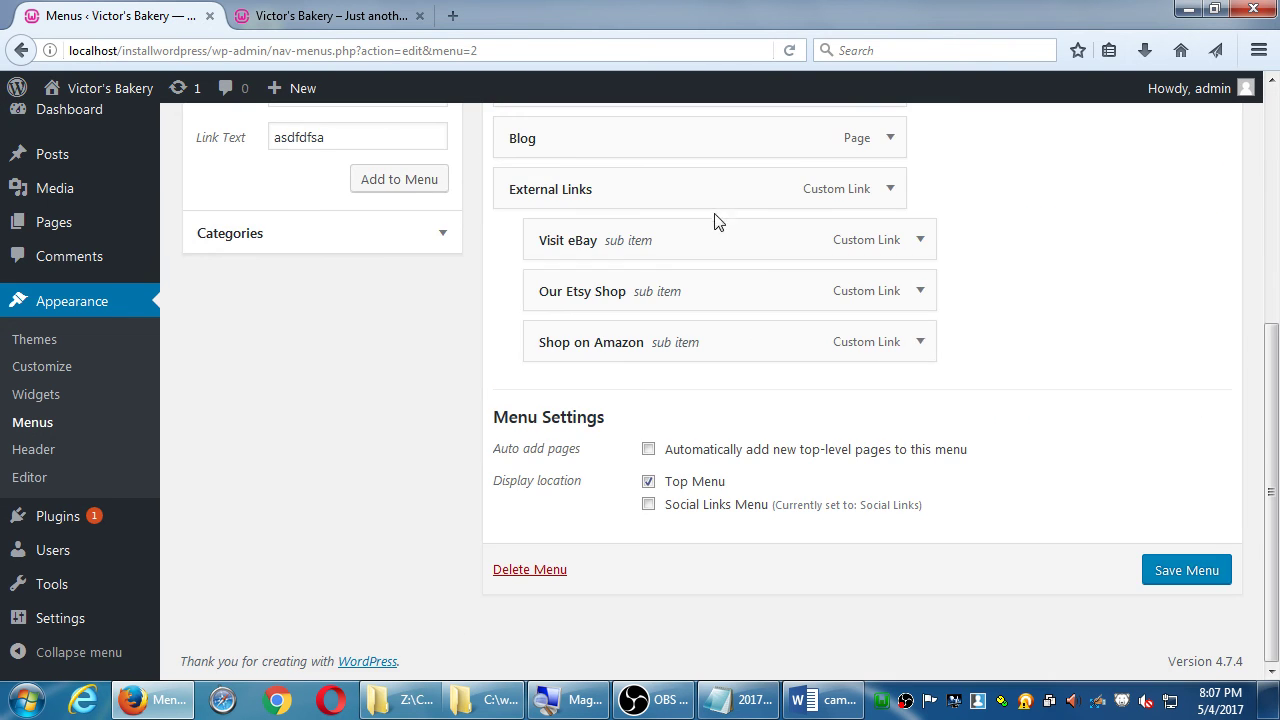
{"action": "left_click", "coordinate": [889, 189]}
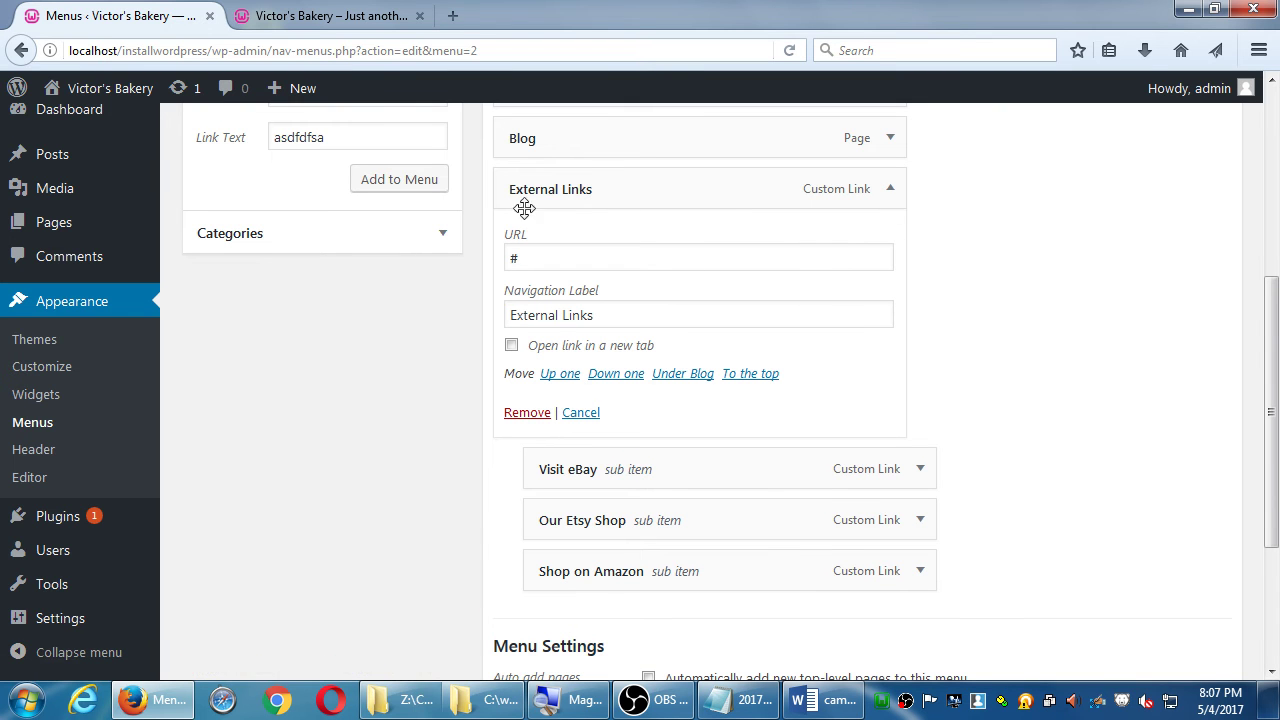
{"action": "left_click", "coordinate": [890, 192]}
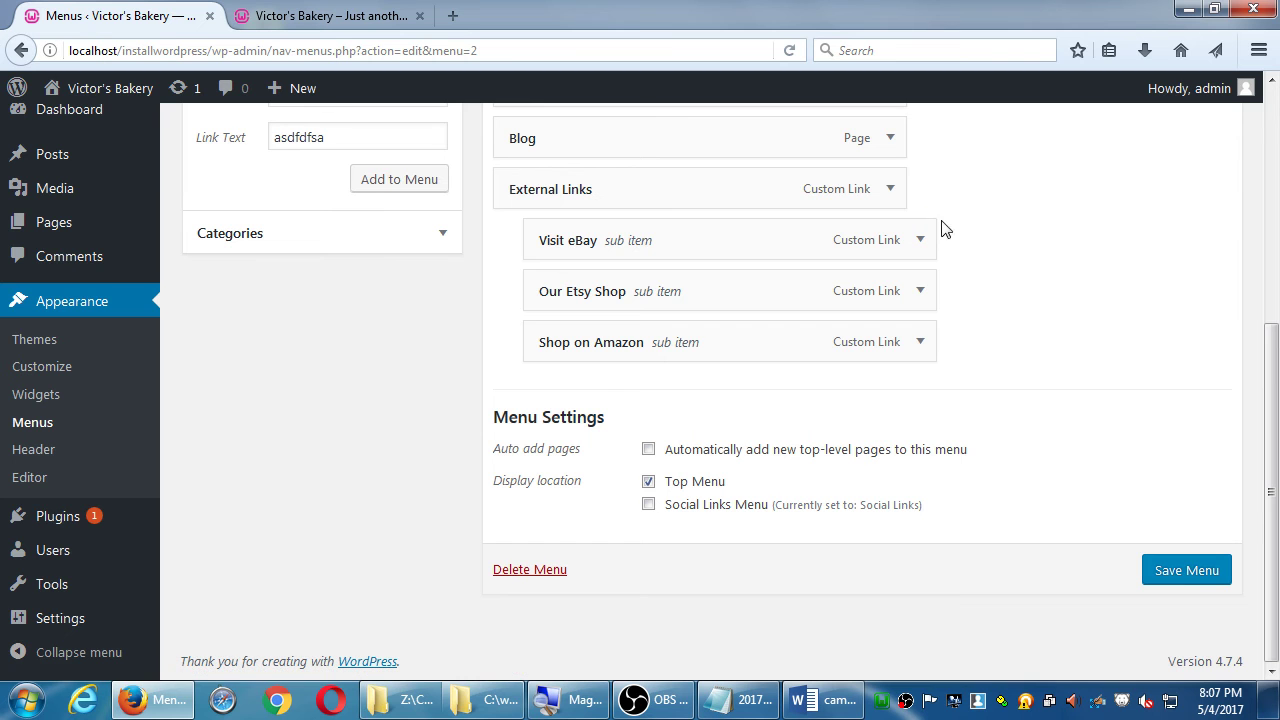
{"action": "scroll", "coordinate": [1045, 286], "scroll_direction": "up", "scroll_amount": 3}
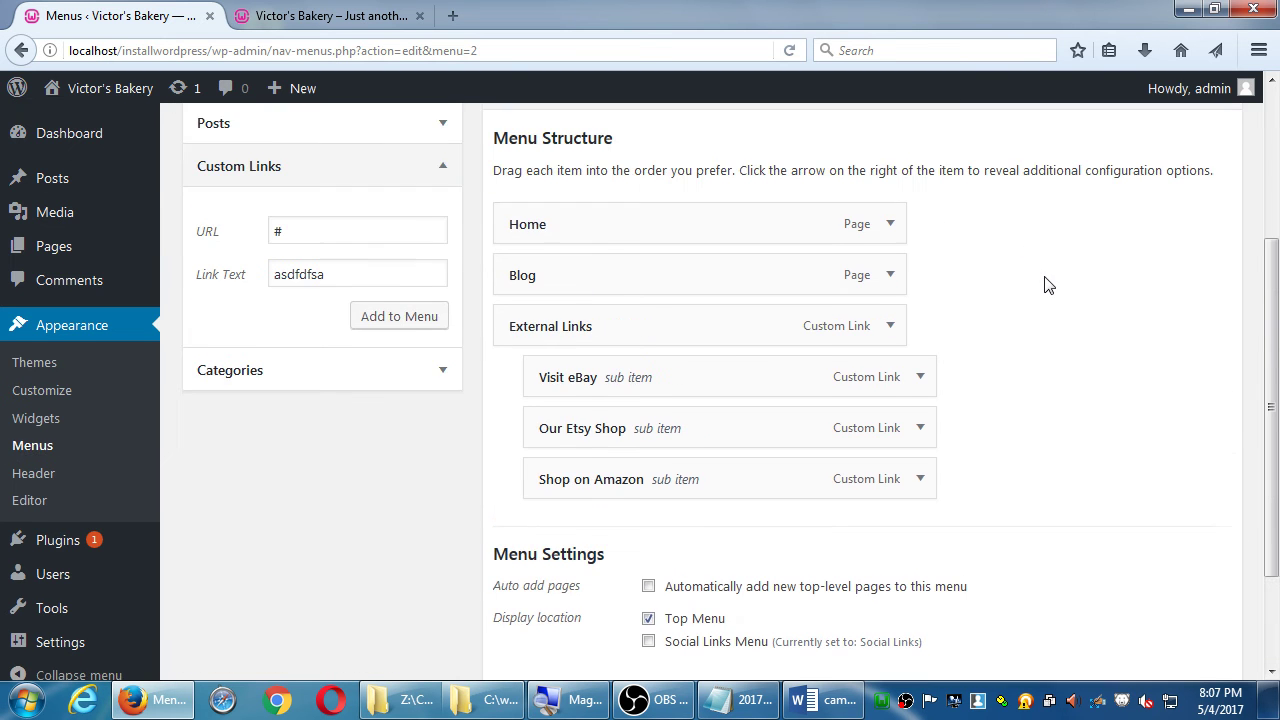
{"action": "scroll", "coordinate": [1045, 286], "scroll_direction": "up", "scroll_amount": 5}
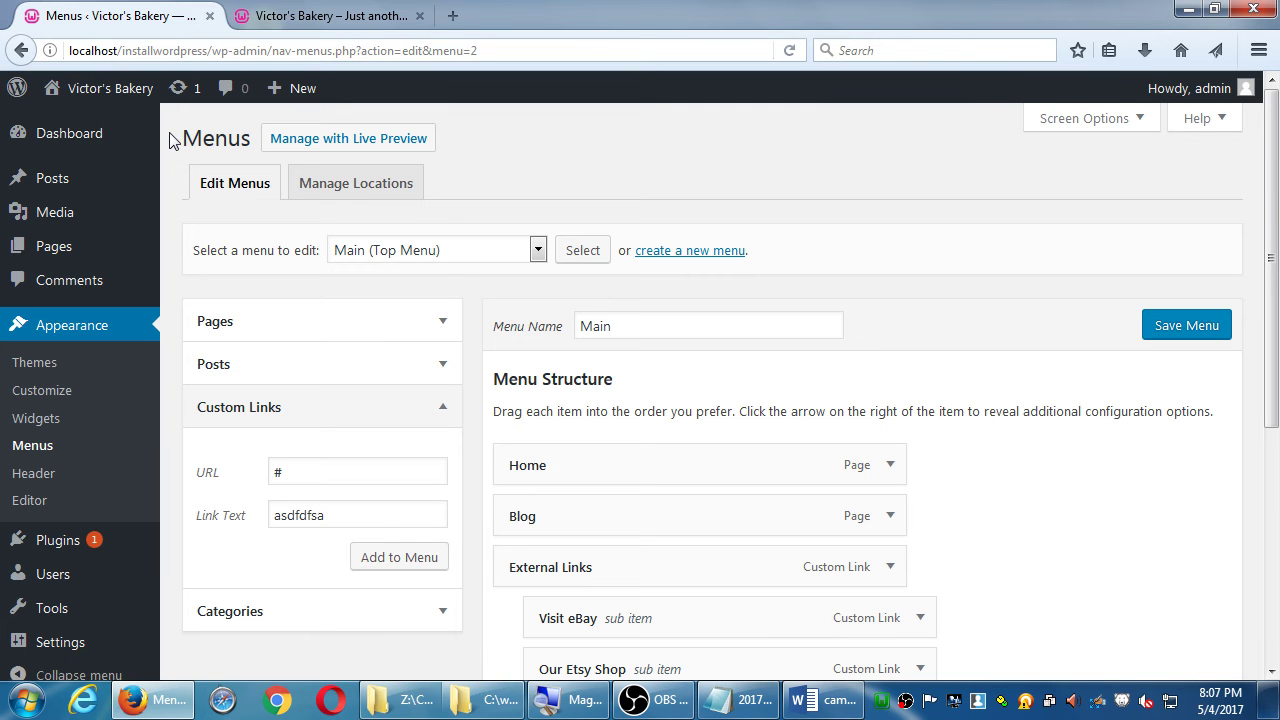
Open the site's list of pages and move Sample Page to the Trash.
{"action": "left_click", "coordinate": [54, 258]}
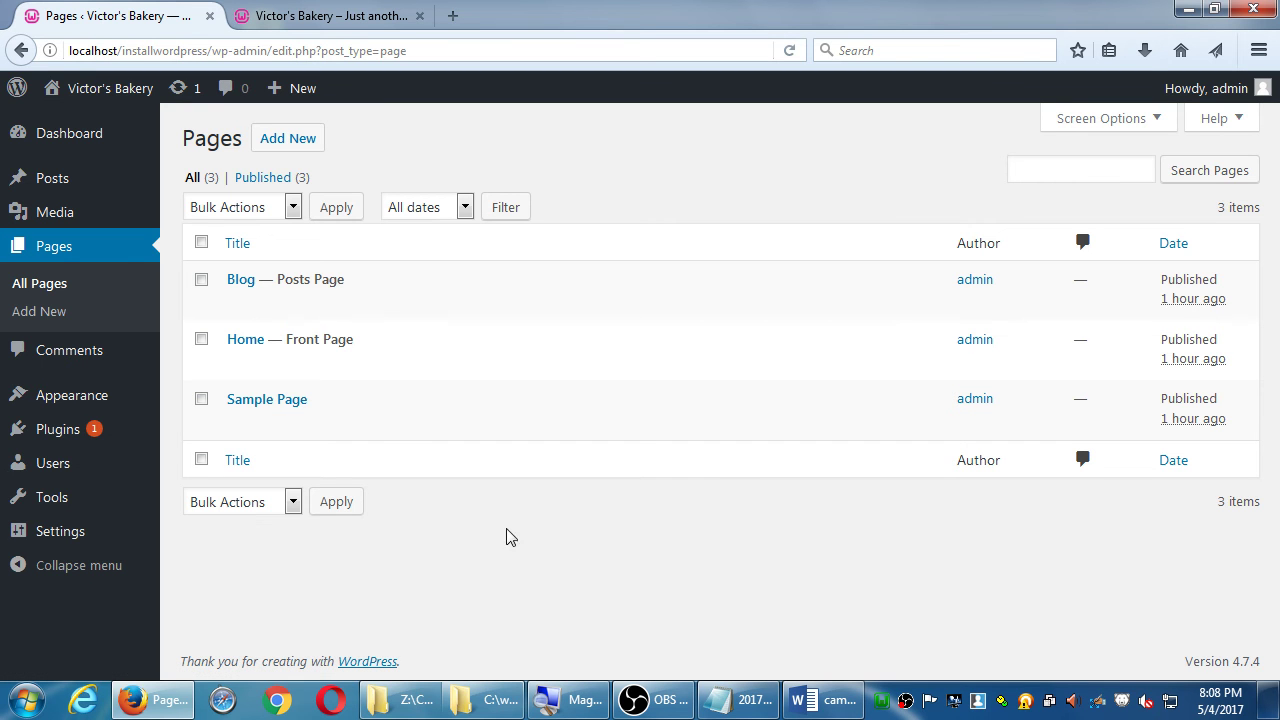
{"action": "mouse_move", "coordinate": [380, 427]}
{"action": "mouse_move", "coordinate": [826, 377]}
{"action": "mouse_move", "coordinate": [363, 403]}
{"action": "left_click", "coordinate": [201, 398]}
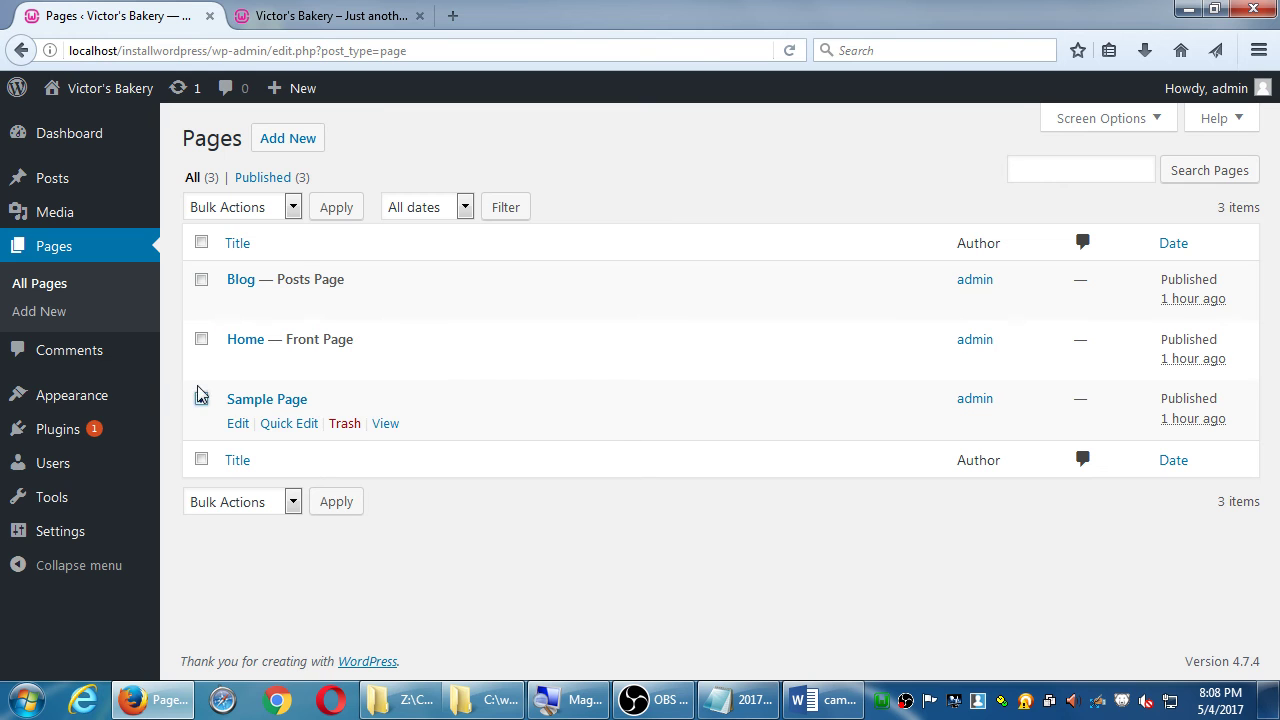
{"action": "left_click", "coordinate": [246, 208]}
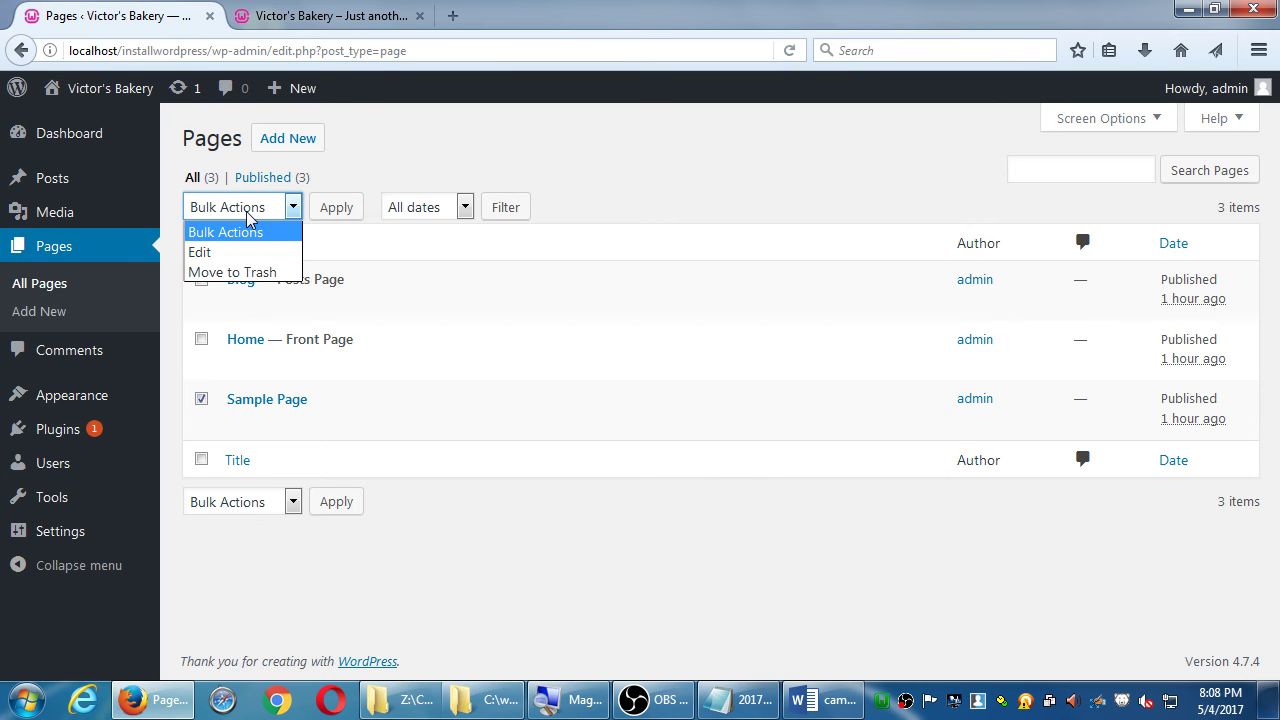
{"action": "left_click", "coordinate": [201, 398]}
{"action": "mouse_move", "coordinate": [374, 423]}
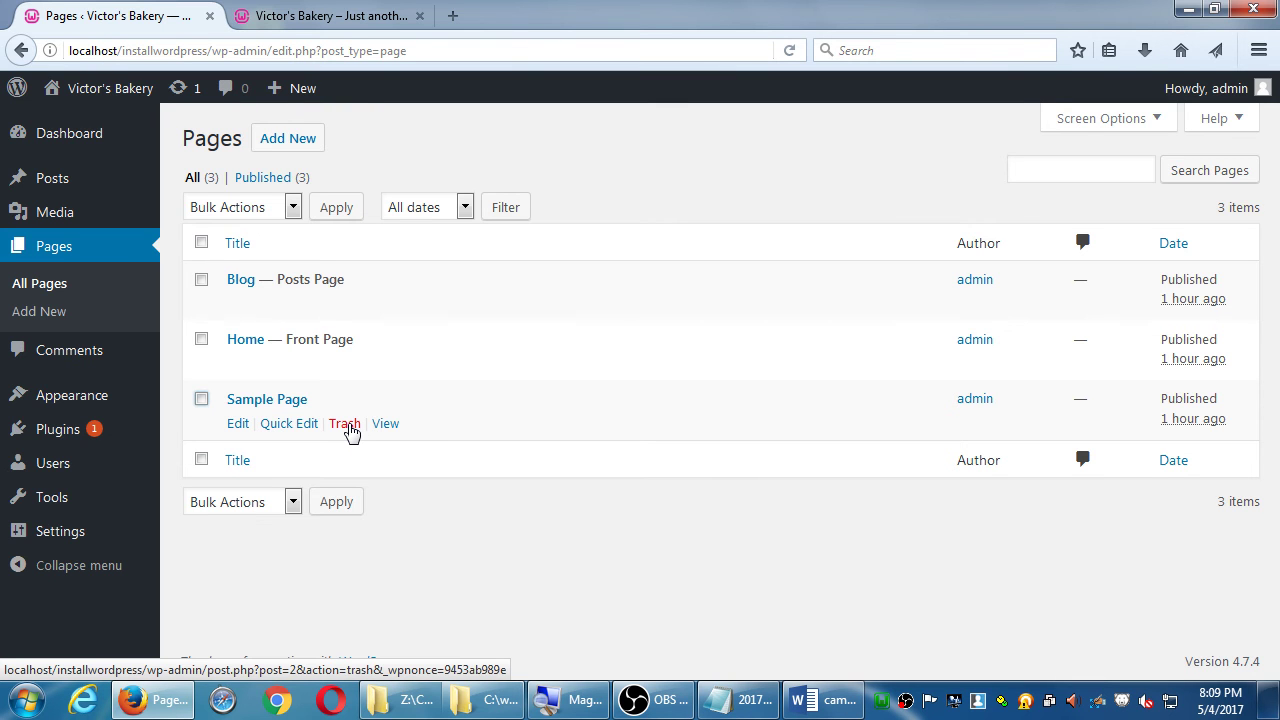
{"action": "left_click", "coordinate": [345, 425]}
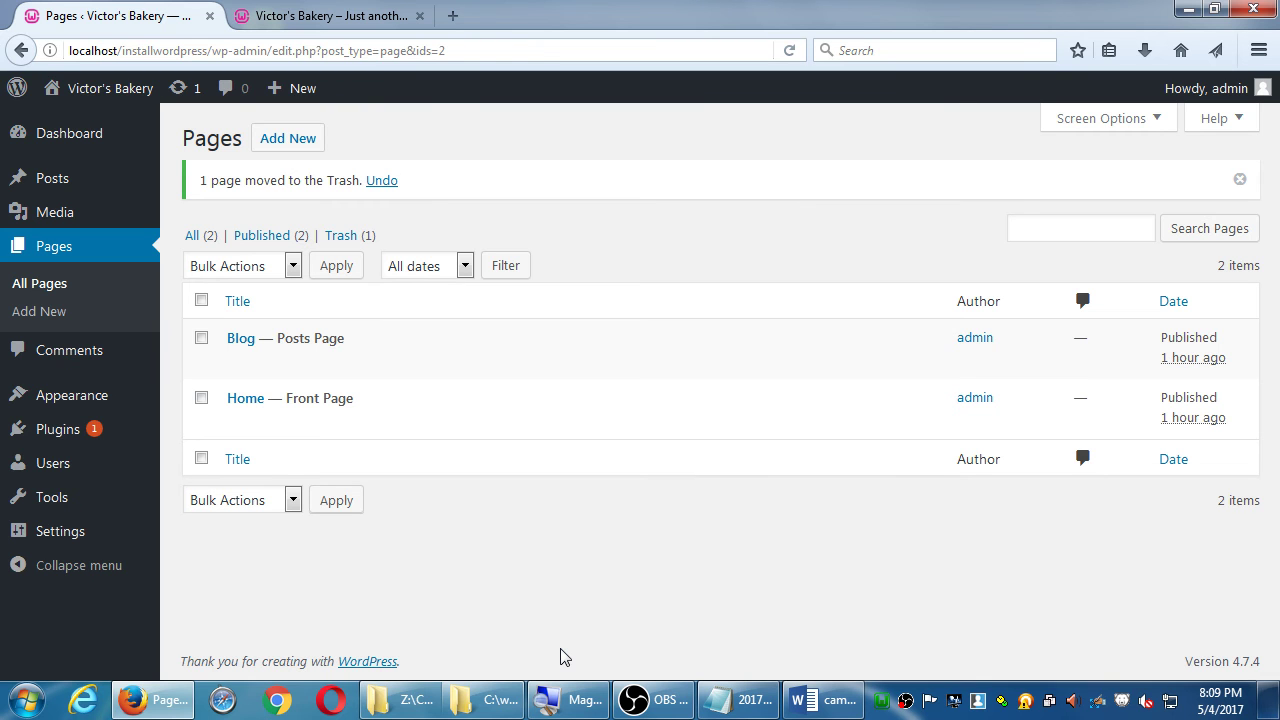
Examine the trashed pages and the single and bulk actions offered for Sample Page, and return to the list of all pages.
{"action": "left_click", "coordinate": [341, 236]}
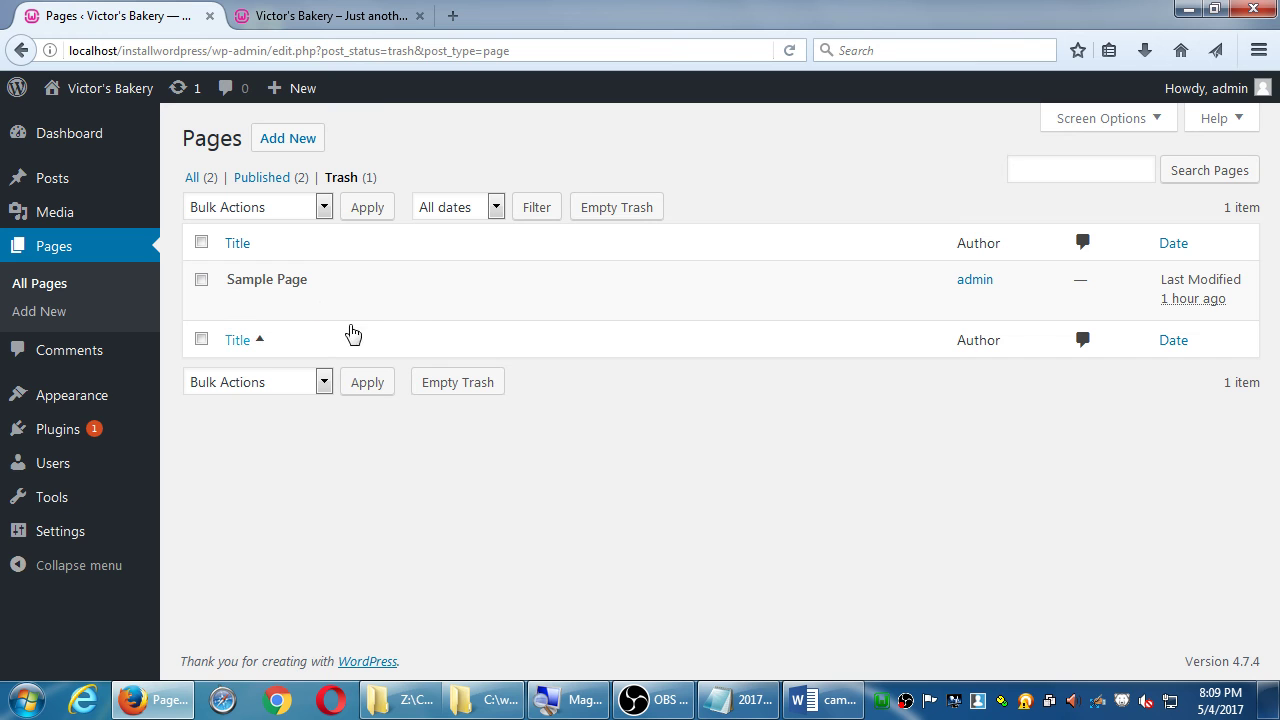
{"action": "mouse_move", "coordinate": [349, 316]}
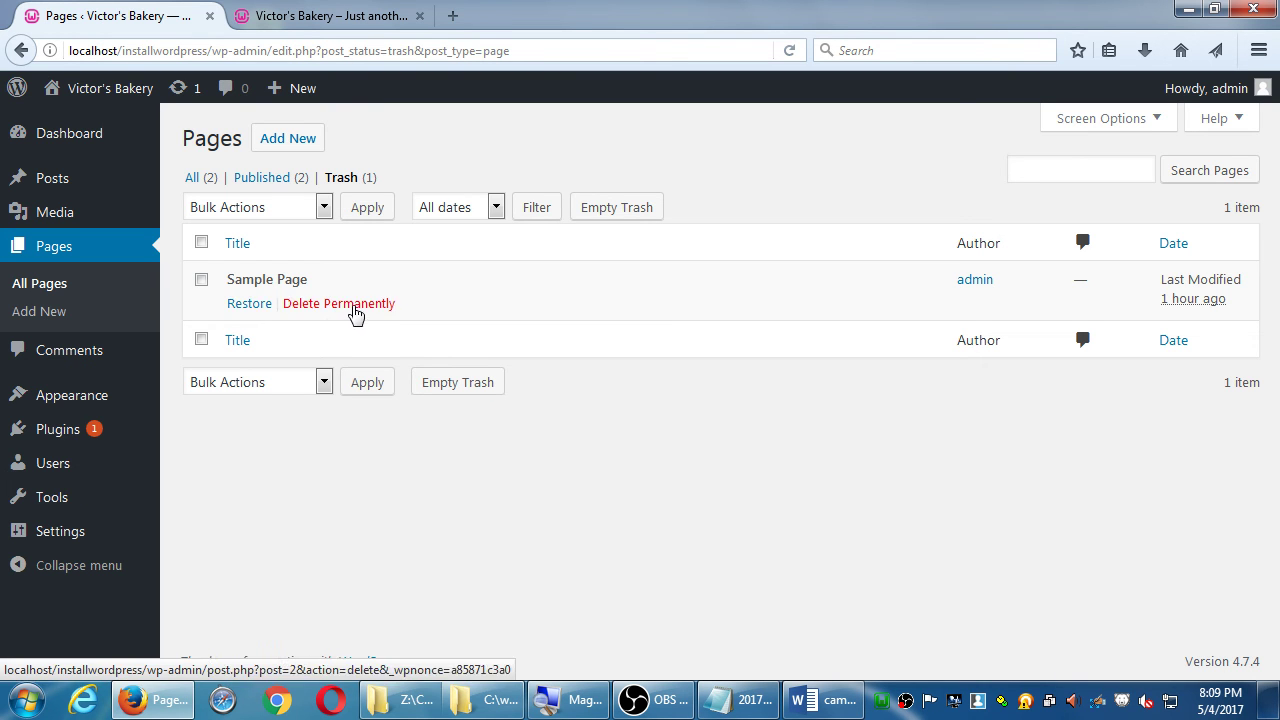
{"action": "left_click", "coordinate": [201, 283]}
{"action": "left_click", "coordinate": [228, 208]}
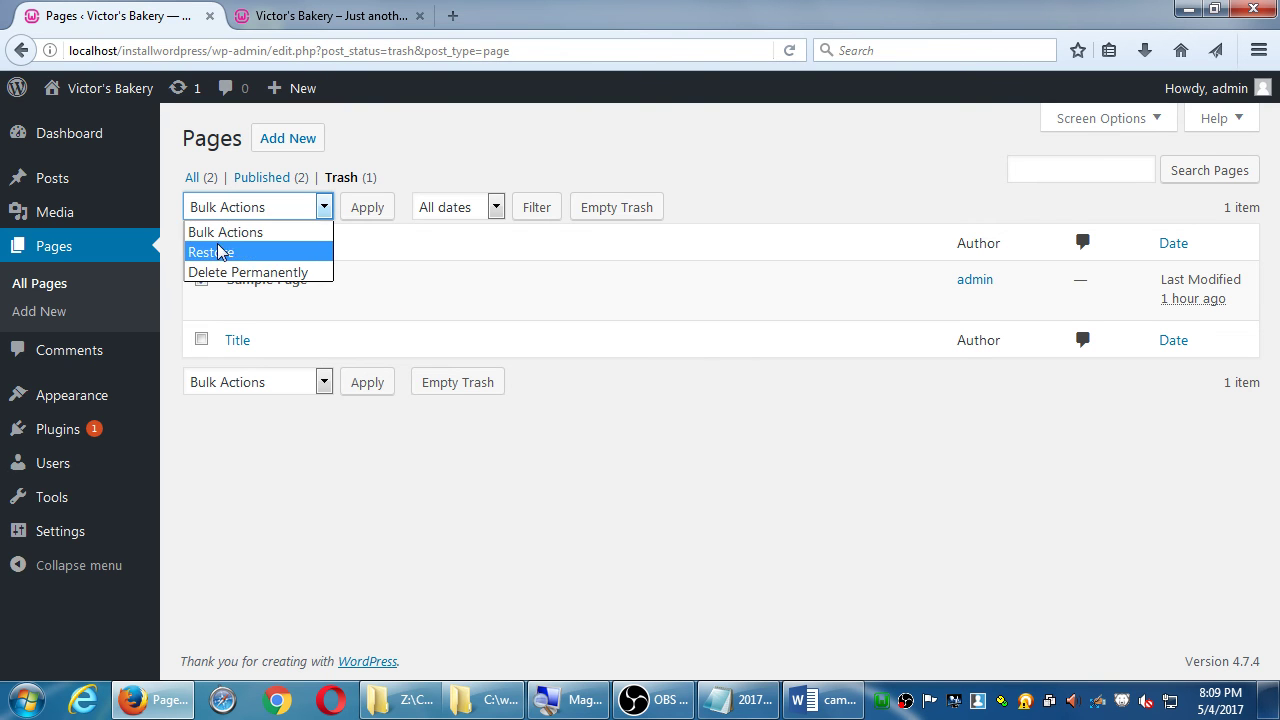
{"action": "left_click", "coordinate": [472, 147]}
{"action": "left_click", "coordinate": [192, 177]}
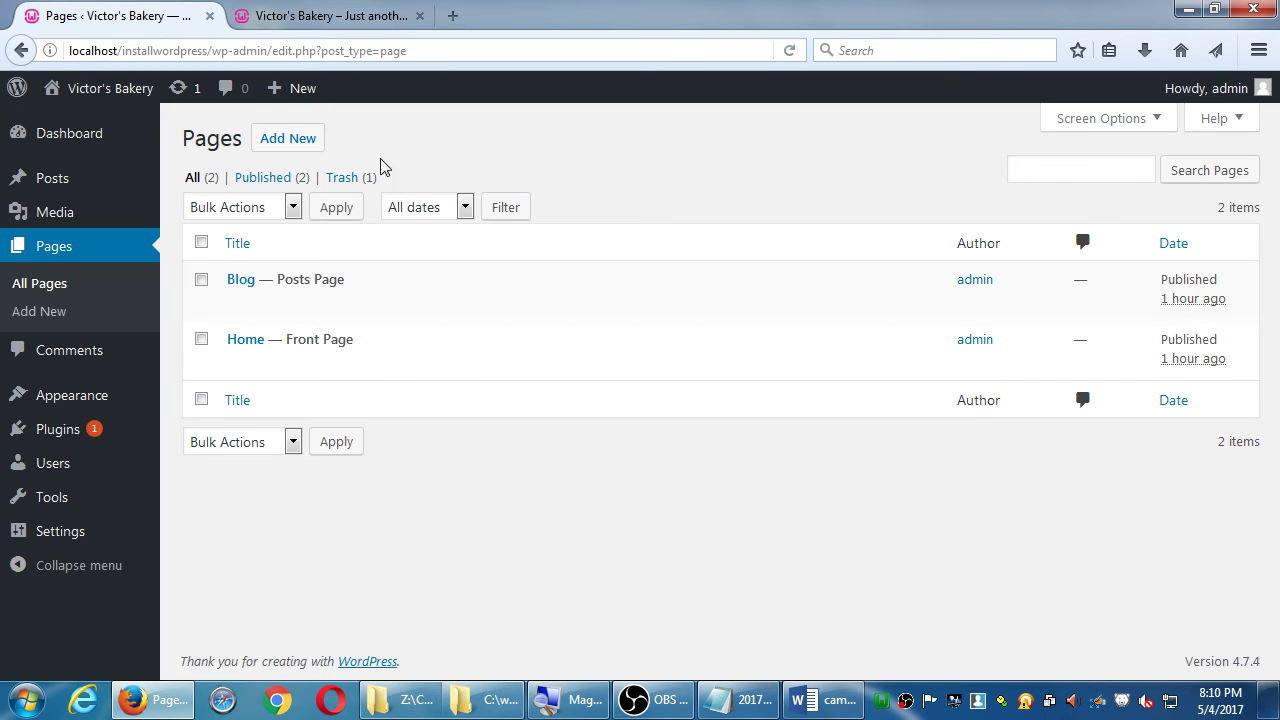
Restore Sample Page from the Trash and move it back to the Trash from the list of all pages.
{"action": "left_click", "coordinate": [352, 179]}
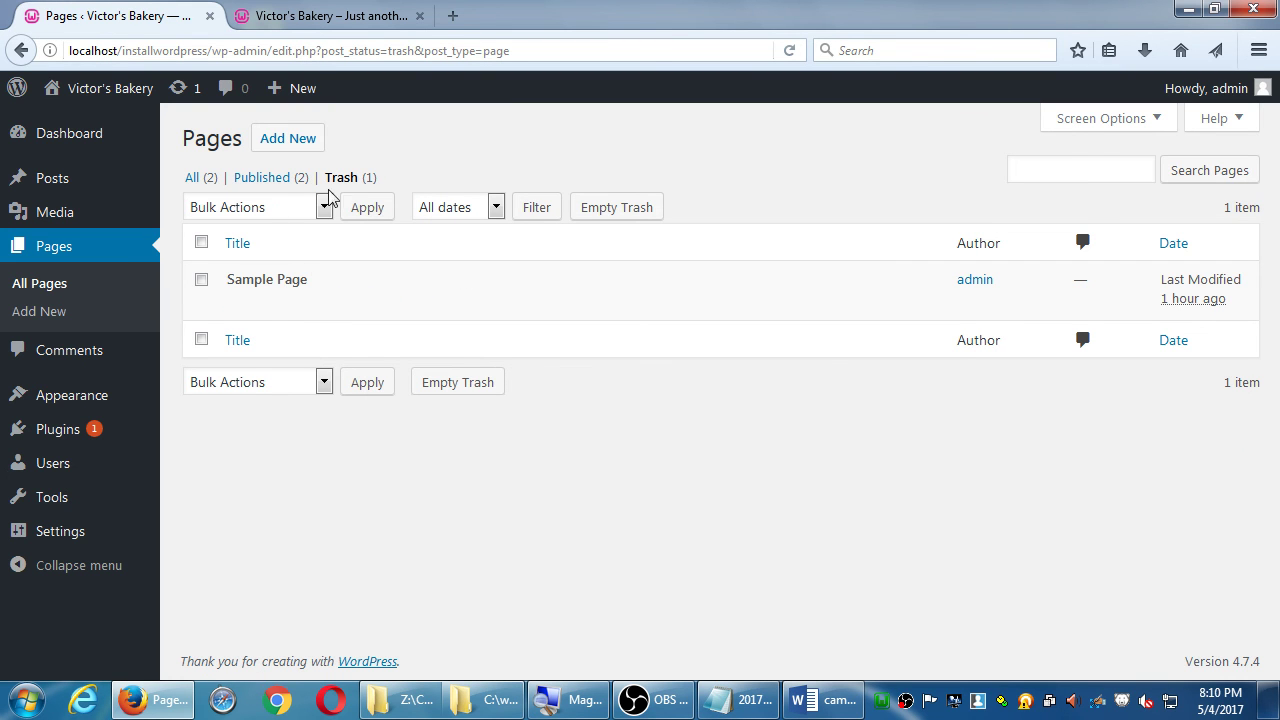
{"action": "mouse_move", "coordinate": [280, 277]}
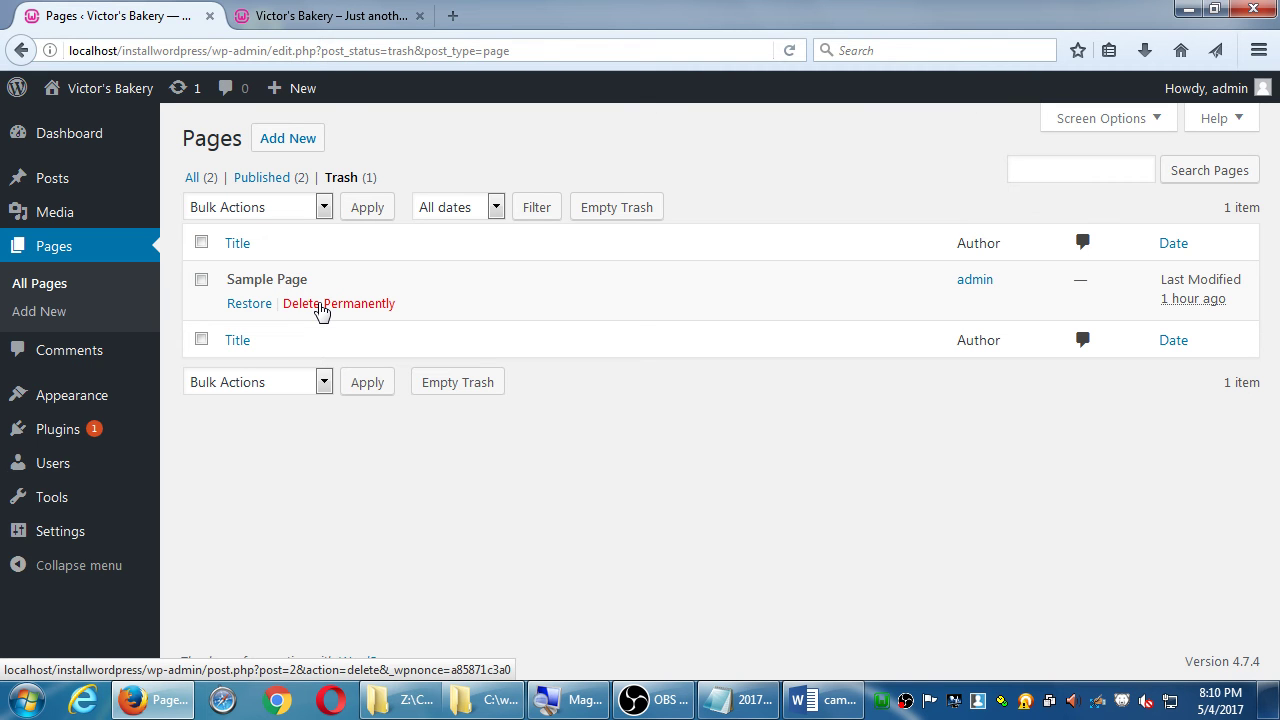
{"action": "left_click", "coordinate": [244, 306]}
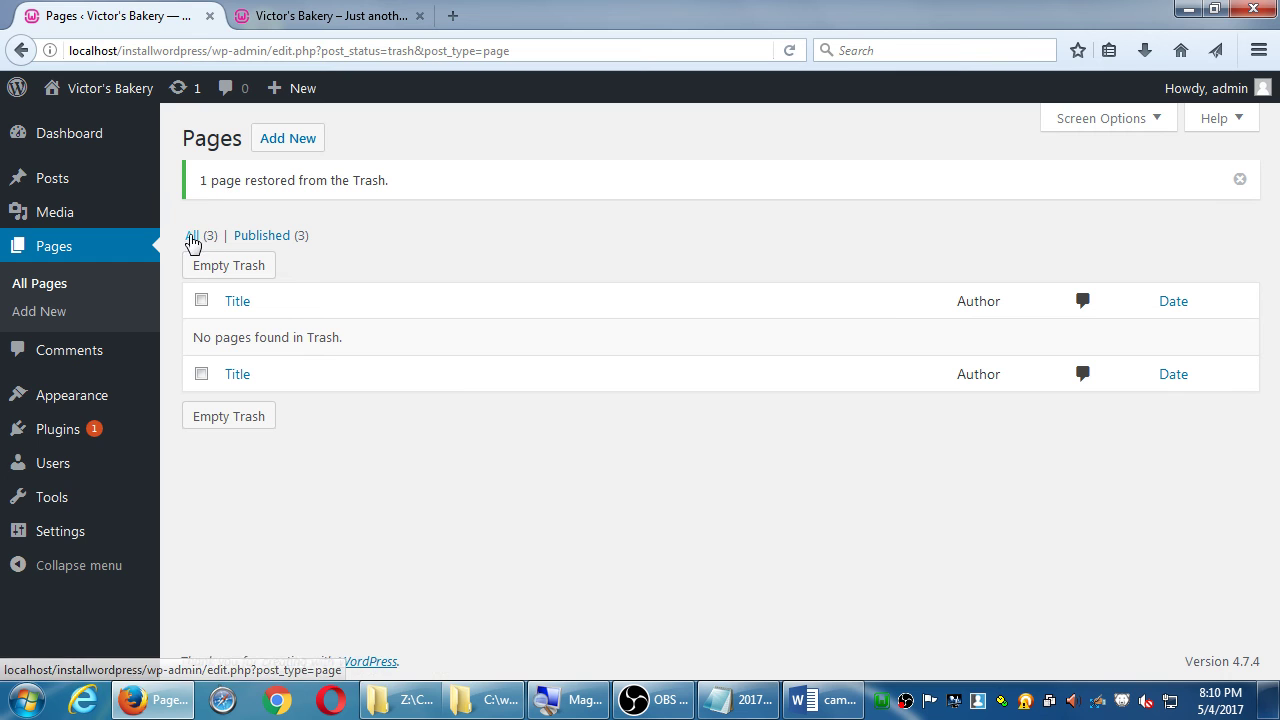
{"action": "left_click", "coordinate": [192, 237]}
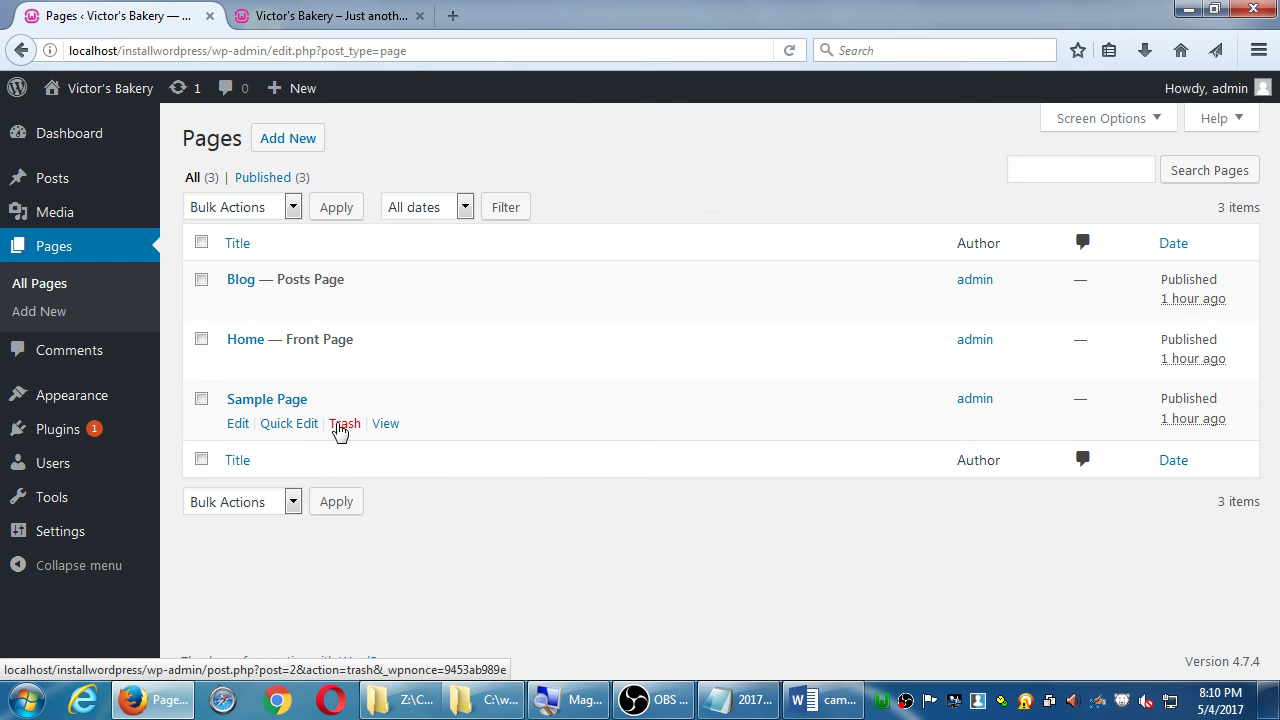
{"action": "left_click", "coordinate": [340, 426]}
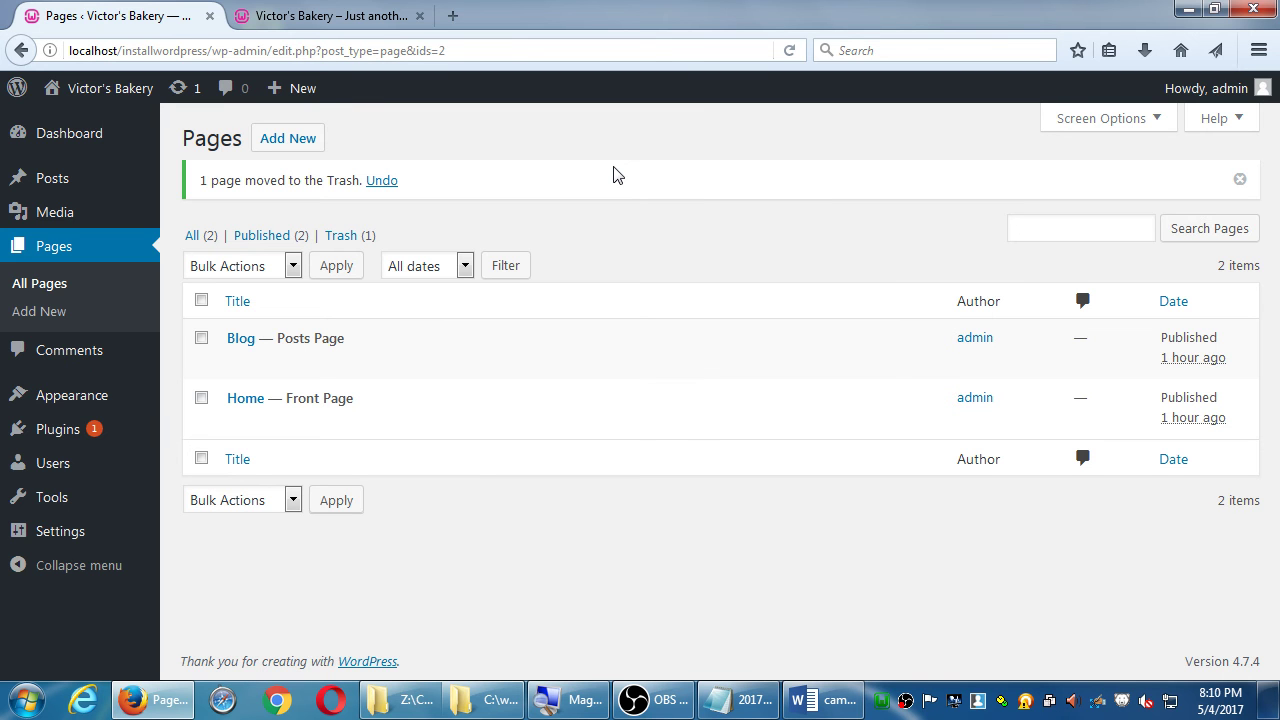
Switch to the Notepad notes and add the heading "Every site would benefit from:" below the Menus notes, separated by two blank lines.
{"action": "left_click", "coordinate": [742, 700]}
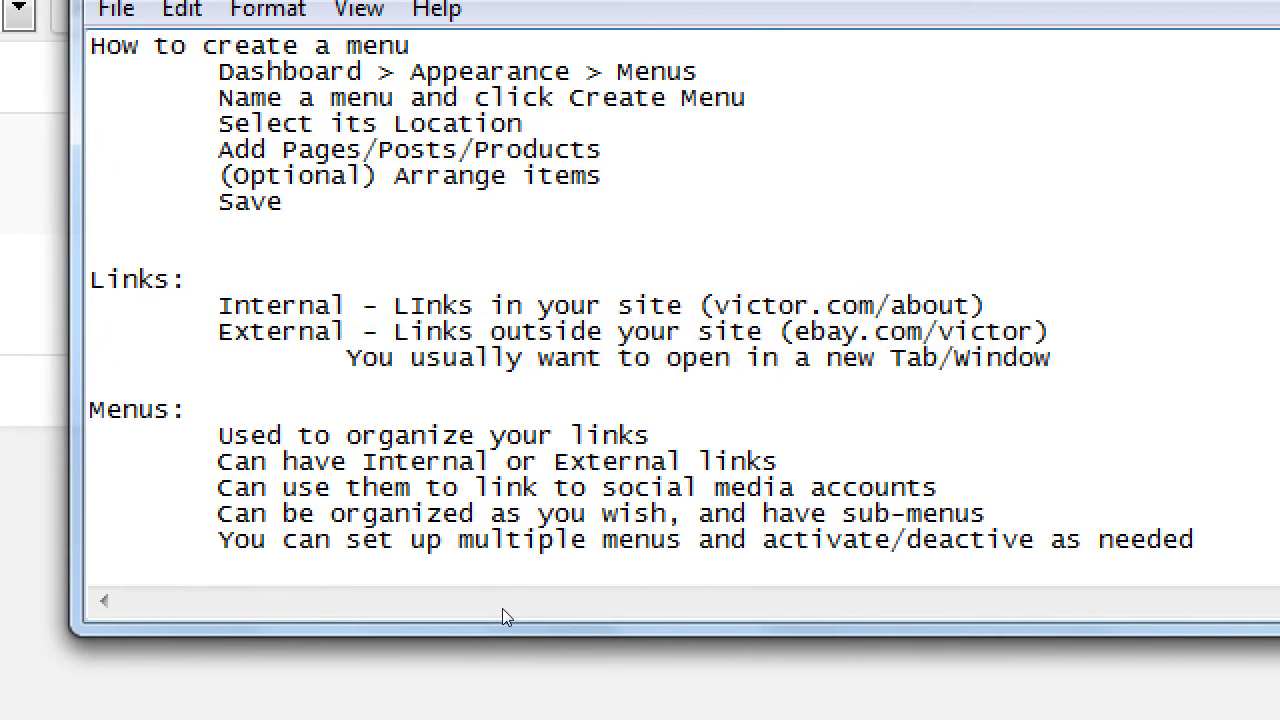
{"action": "key", "text": "Return"}
{"action": "key", "text": "Return"}
{"action": "key", "text": "Return"}
{"action": "type", "text": "Every site"}
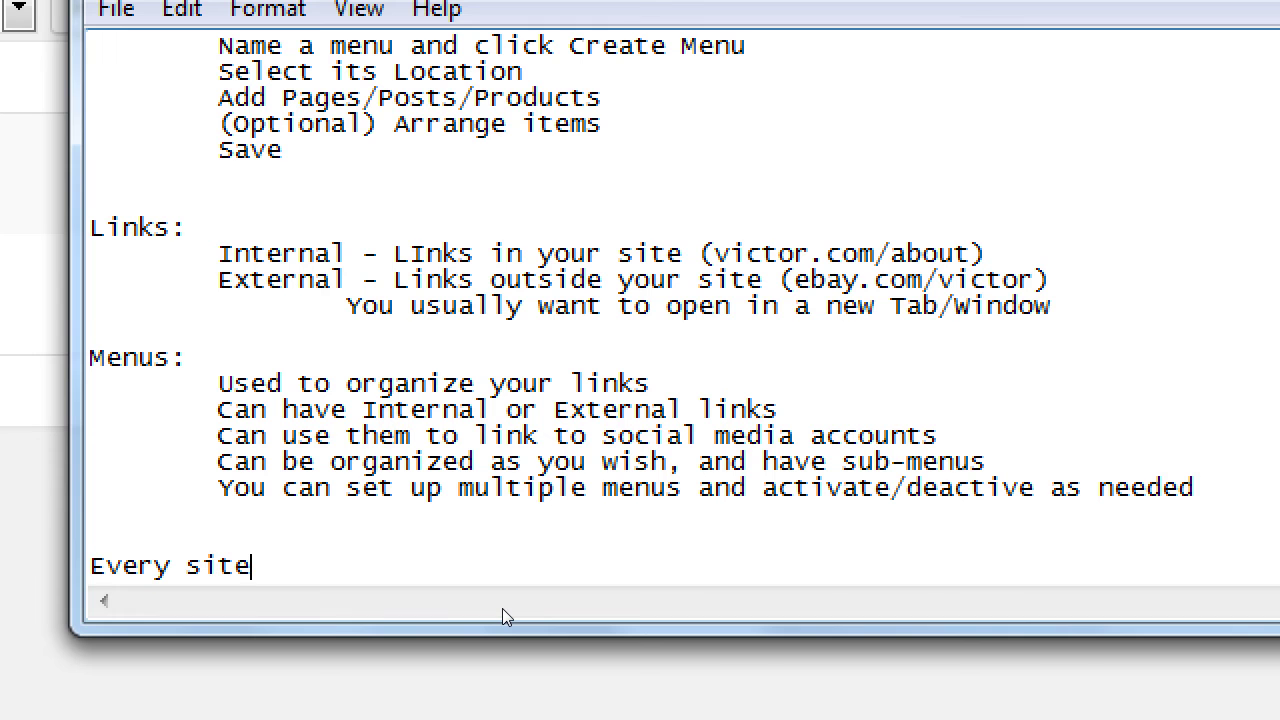
{"action": "type", "text": " would benefit from"}
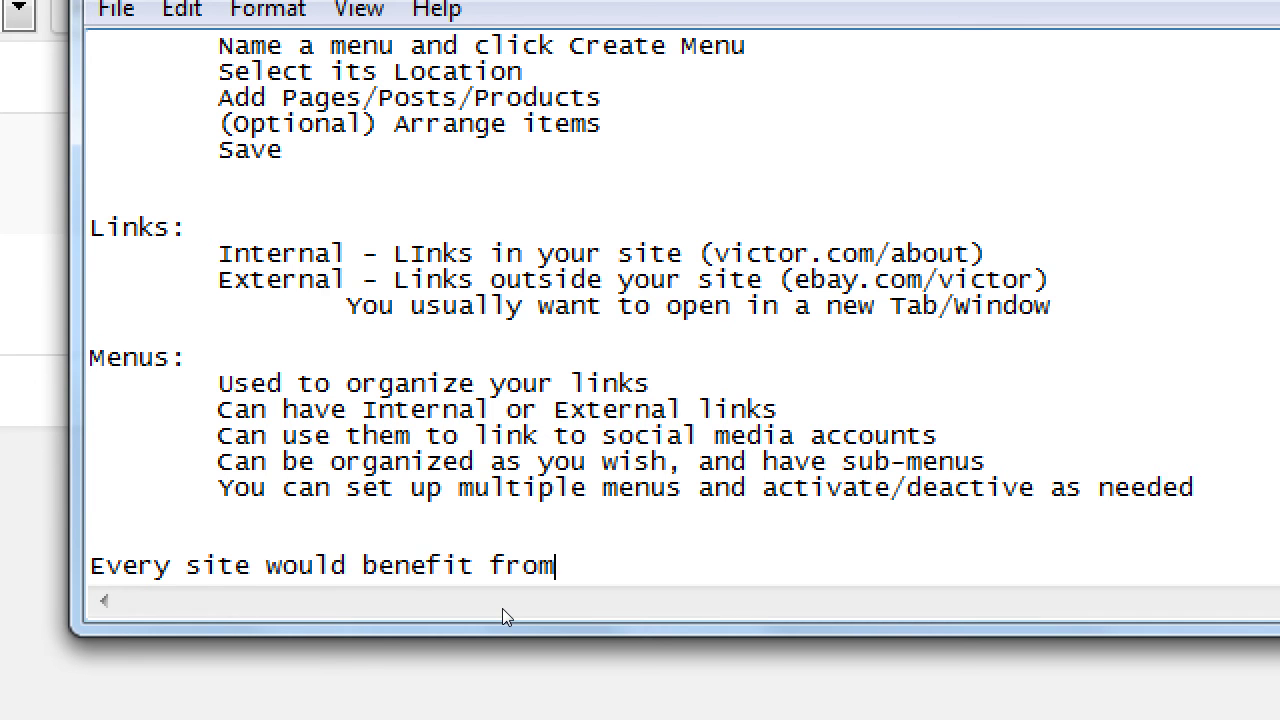
{"action": "type", "text": ":"}
Add the indented lines "Home page" and "Blog page" under the "Every site would benefit from:" heading.
{"action": "key", "text": "Return"}
{"action": "key", "text": "Tab"}
{"action": "type", "text": "Home page"}
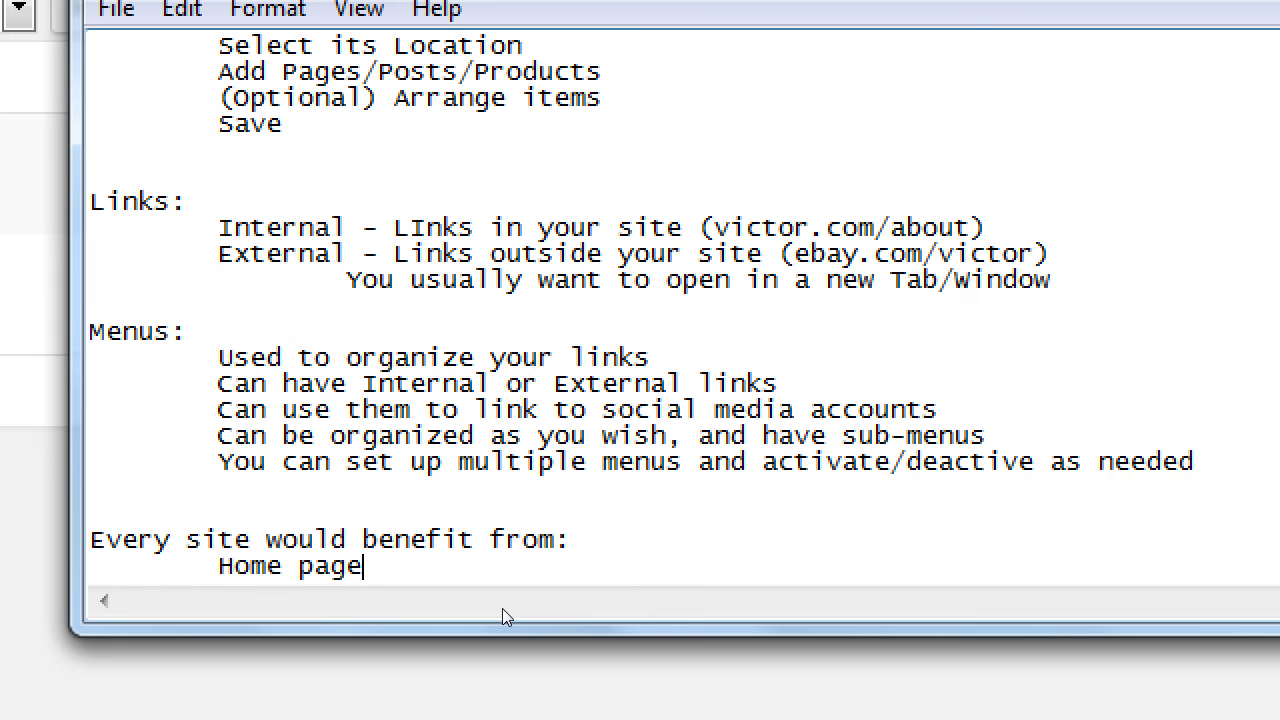
{"action": "key", "text": "Return"}
{"action": "key", "text": "Tab"}
{"action": "type", "text": "Bl"}
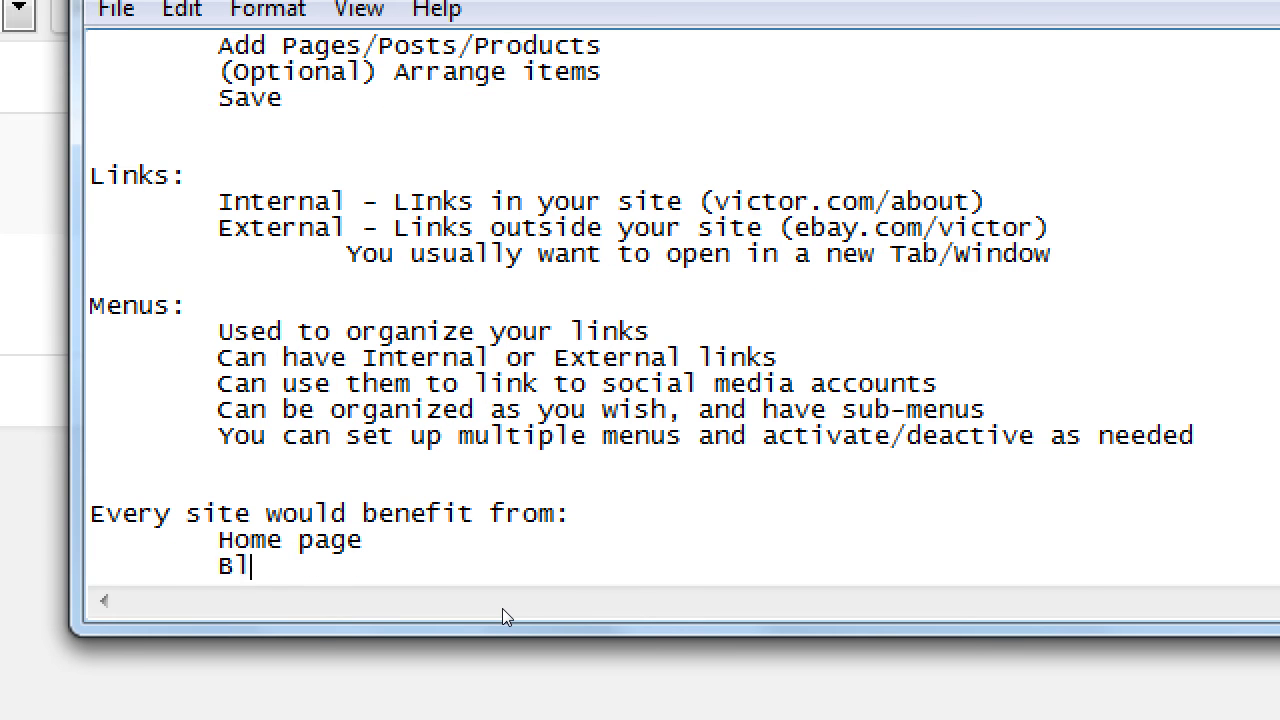
{"action": "type", "text": "og page"}
Add the indented lines "About Page" and "Contact page" below "Blog page".
{"action": "key", "text": "Return"}
{"action": "key", "text": "Tab"}
{"action": "type", "text": "Abou"}
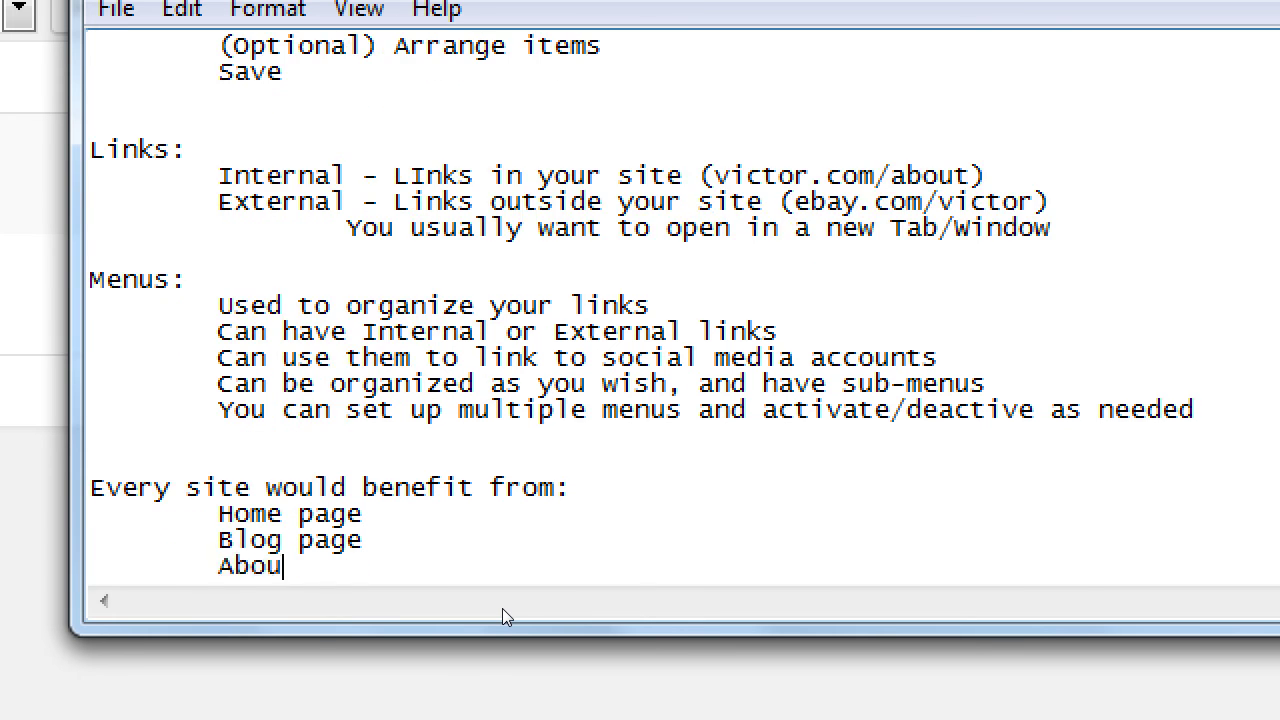
{"action": "type", "text": "t Page"}
{"action": "key", "text": "Return"}
{"action": "key", "text": "Tab"}
{"action": "type", "text": "Co"}
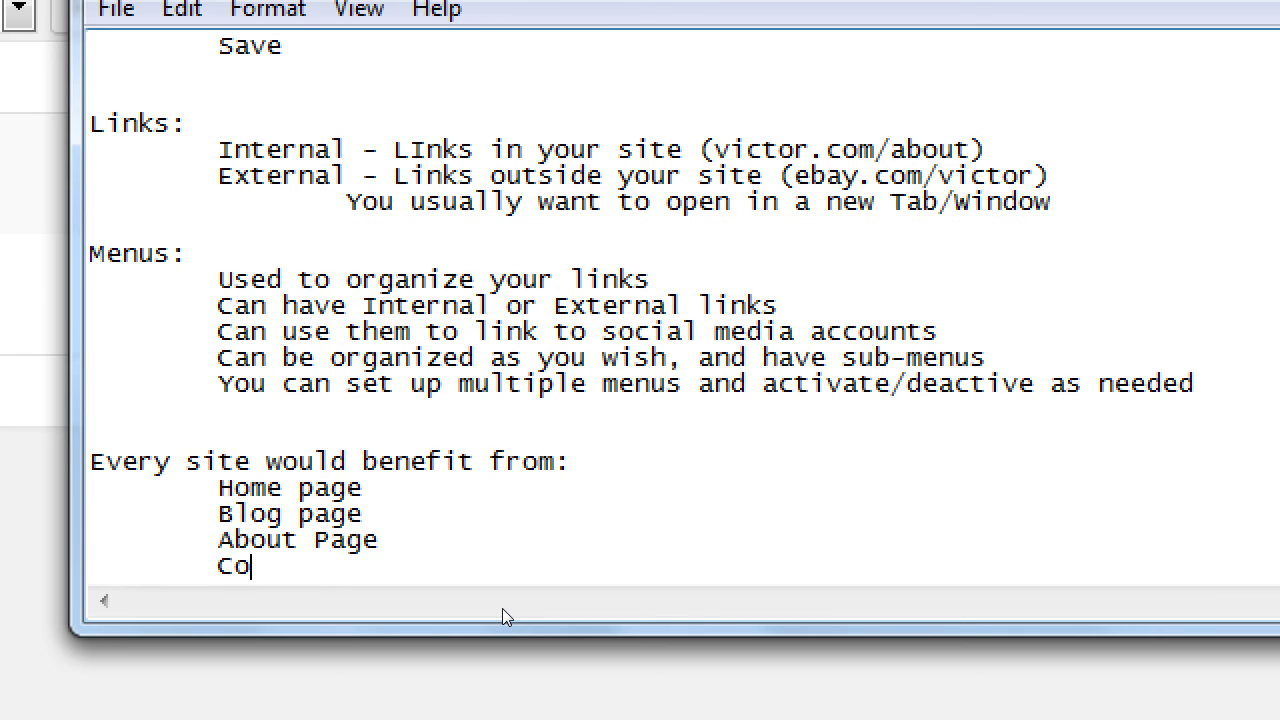
{"action": "type", "text": "ntact pate"}
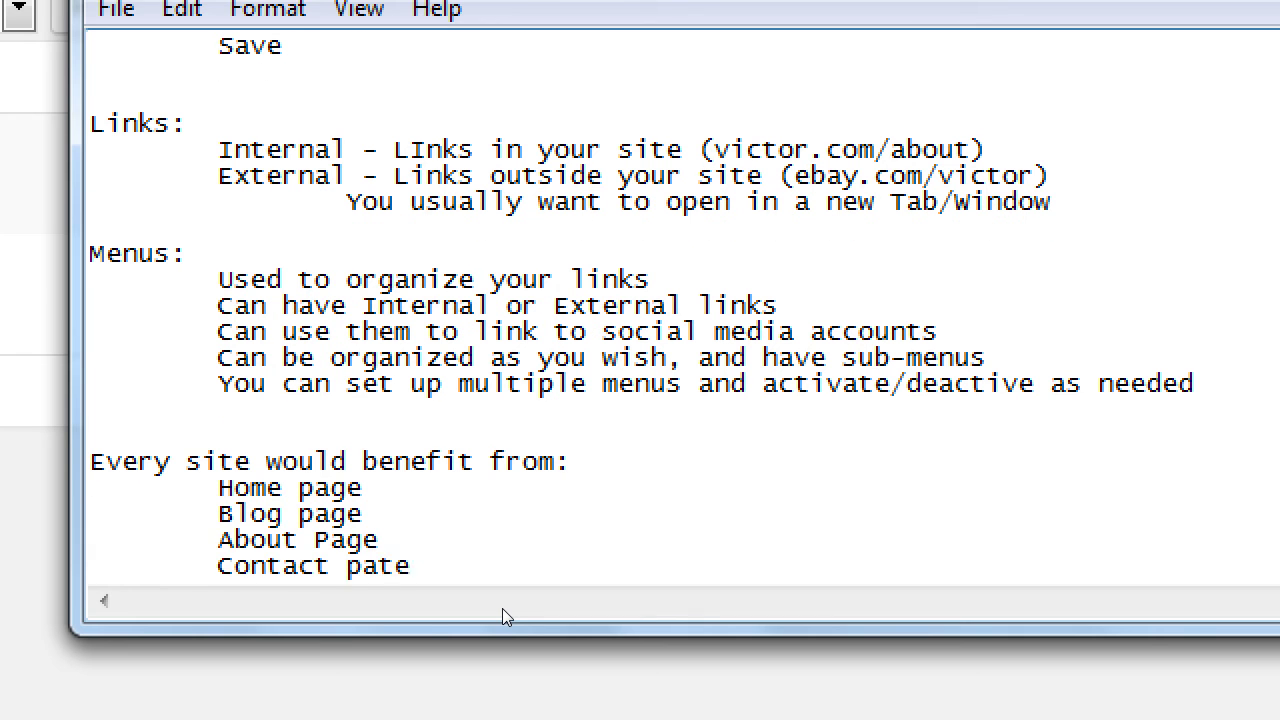
{"action": "key", "text": "BackSpace"}
{"action": "key", "text": "BackSpace"}
{"action": "type", "text": "ge"}
Add the description "The first thing your users and the Search Engines" beside the "Home page" entry, separated by a tab.
{"action": "key", "text": "Up"}
{"action": "key", "text": "Up"}
{"action": "key", "text": "Up"}
{"action": "key", "text": "Tab"}
{"action": "type", "text": "The first thing your"}
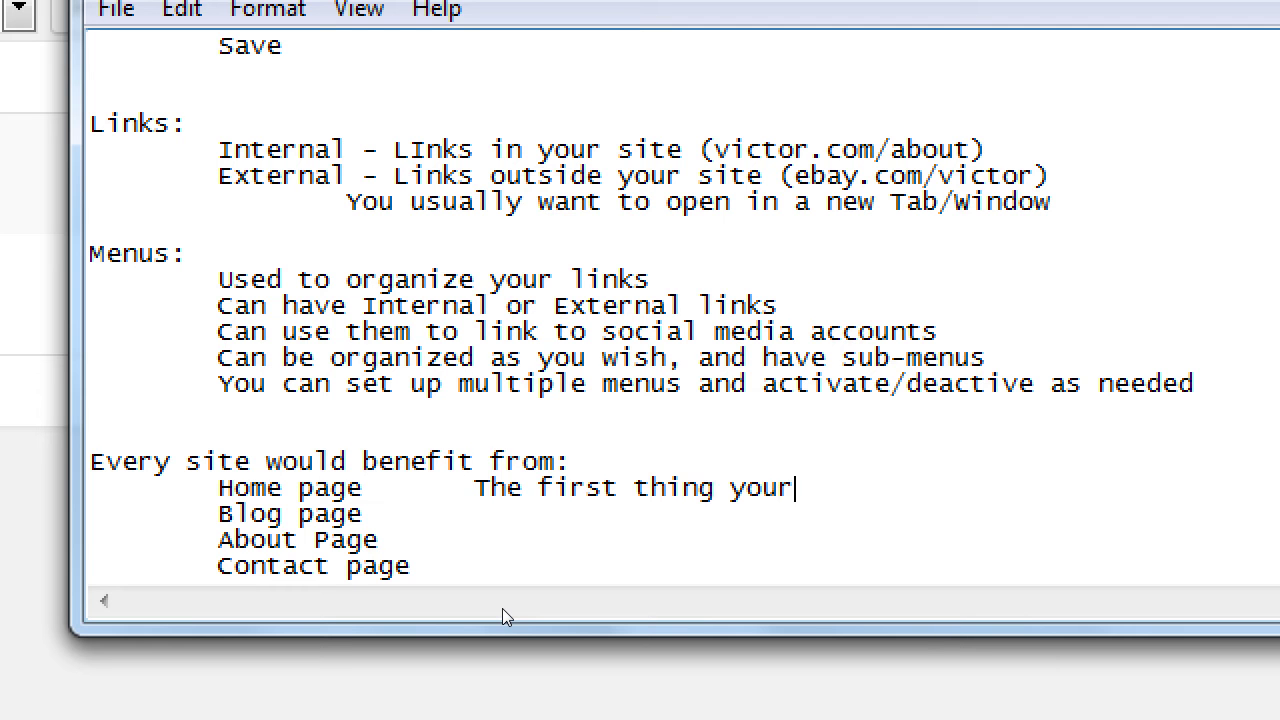
{"action": "type", "text": " users and the S"}
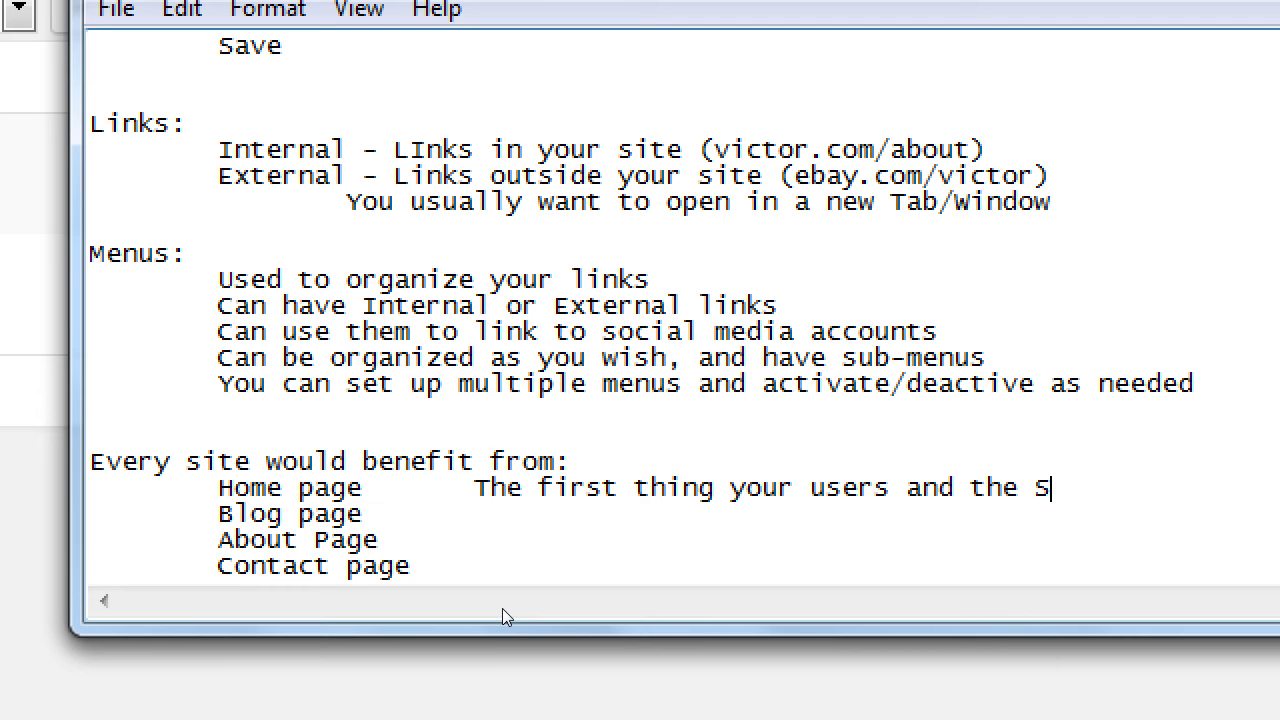
{"action": "type", "text": "earch Engines"}
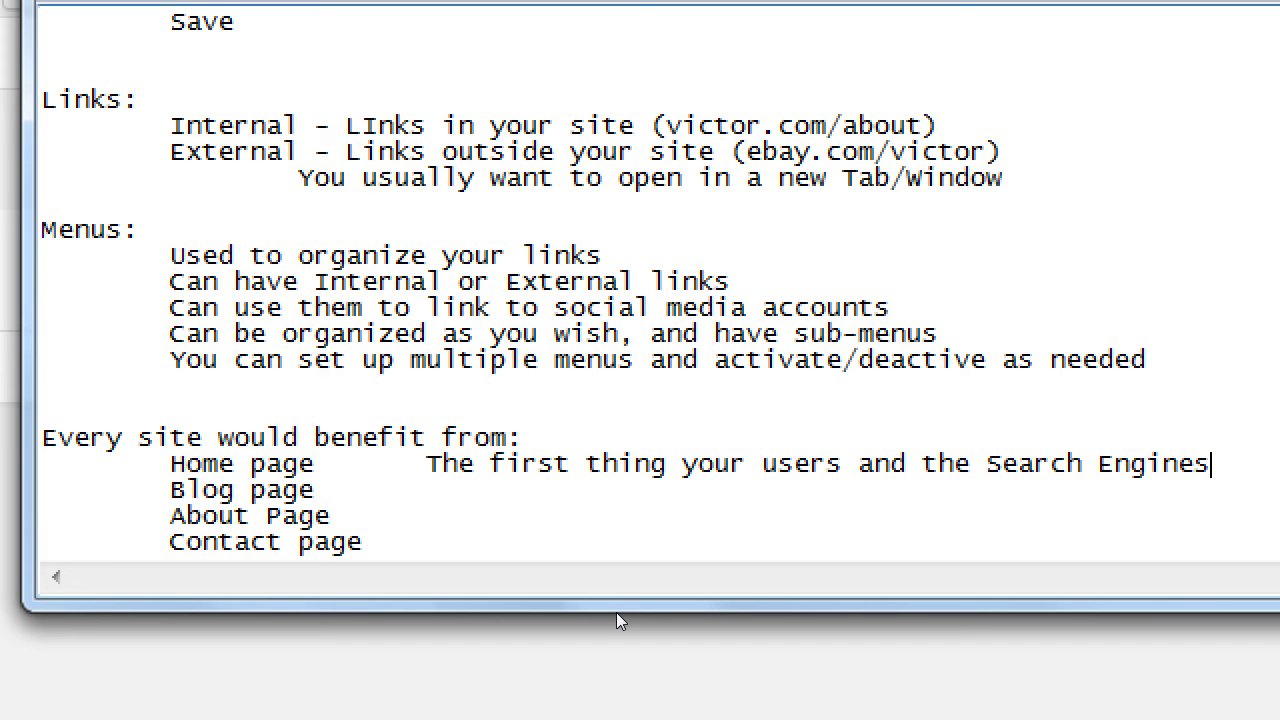
Add the description "Where you create new content for the SEs to find" beside the "Blog page" entry.
{"action": "key", "text": "Down"}
{"action": "key", "text": "Tab"}
{"action": "type", "text": "Where you "}
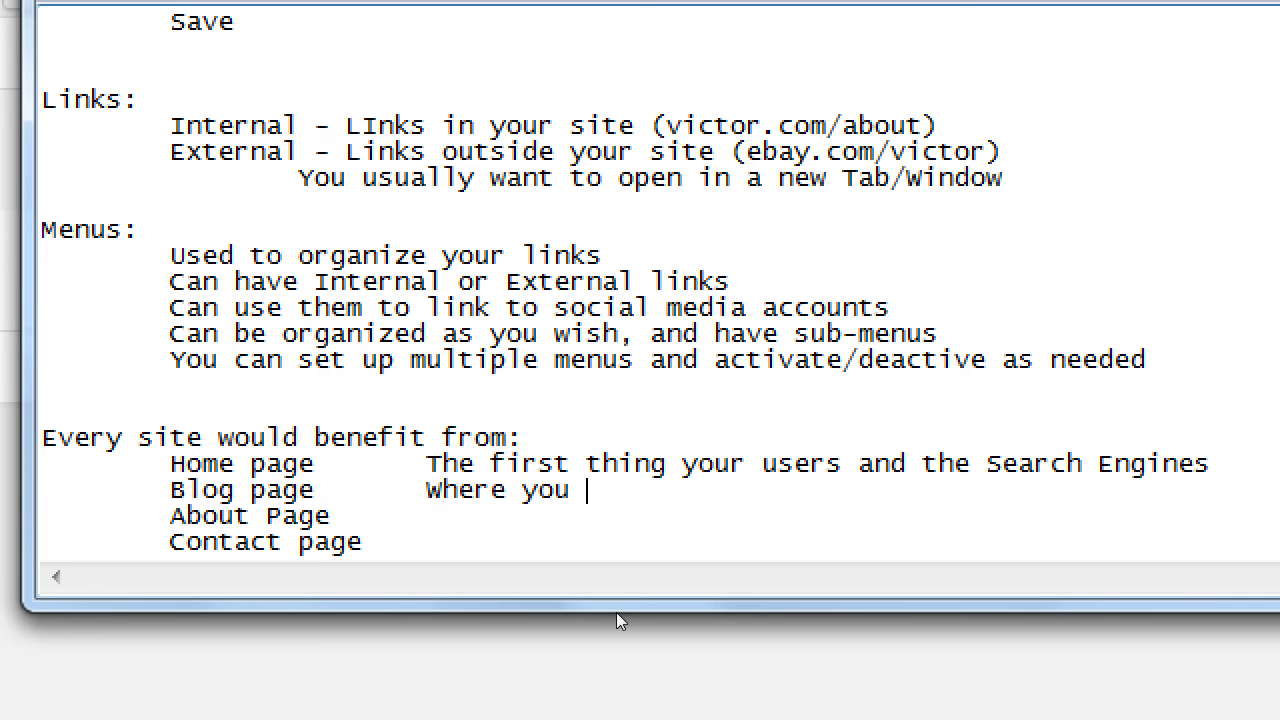
{"action": "type", "text": "create new conte"}
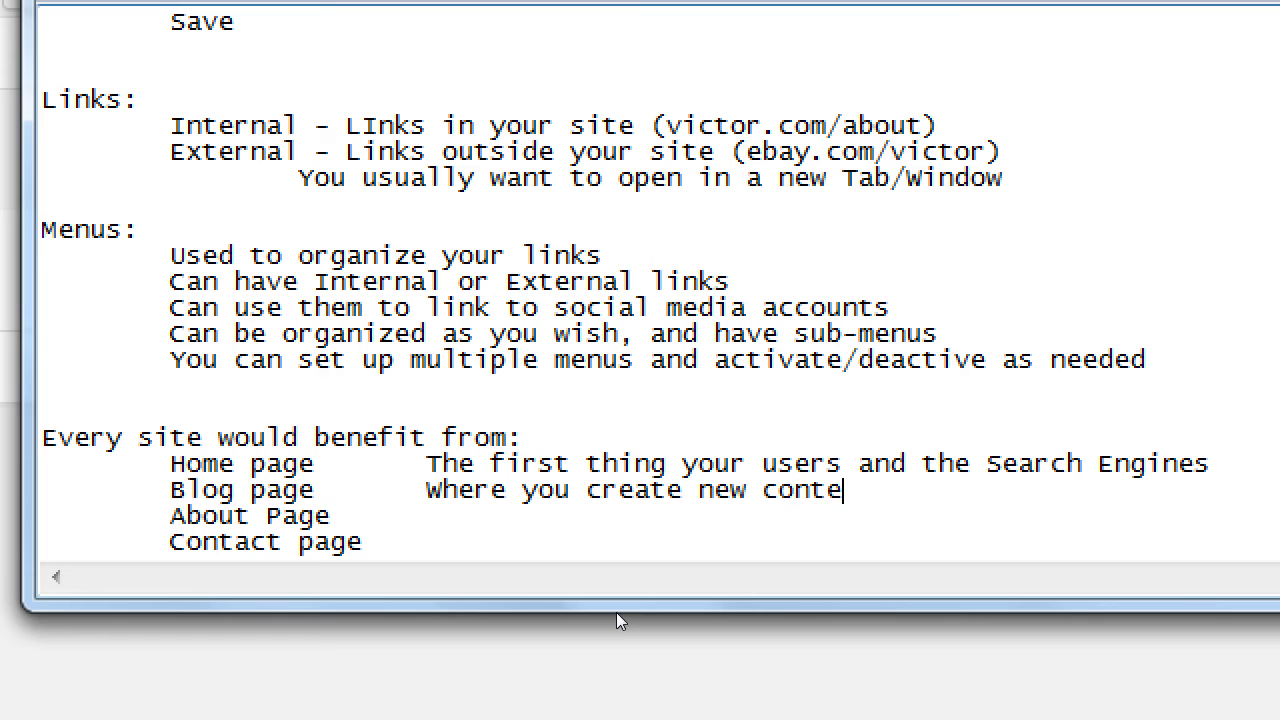
{"action": "type", "text": "nt for the SEs"}
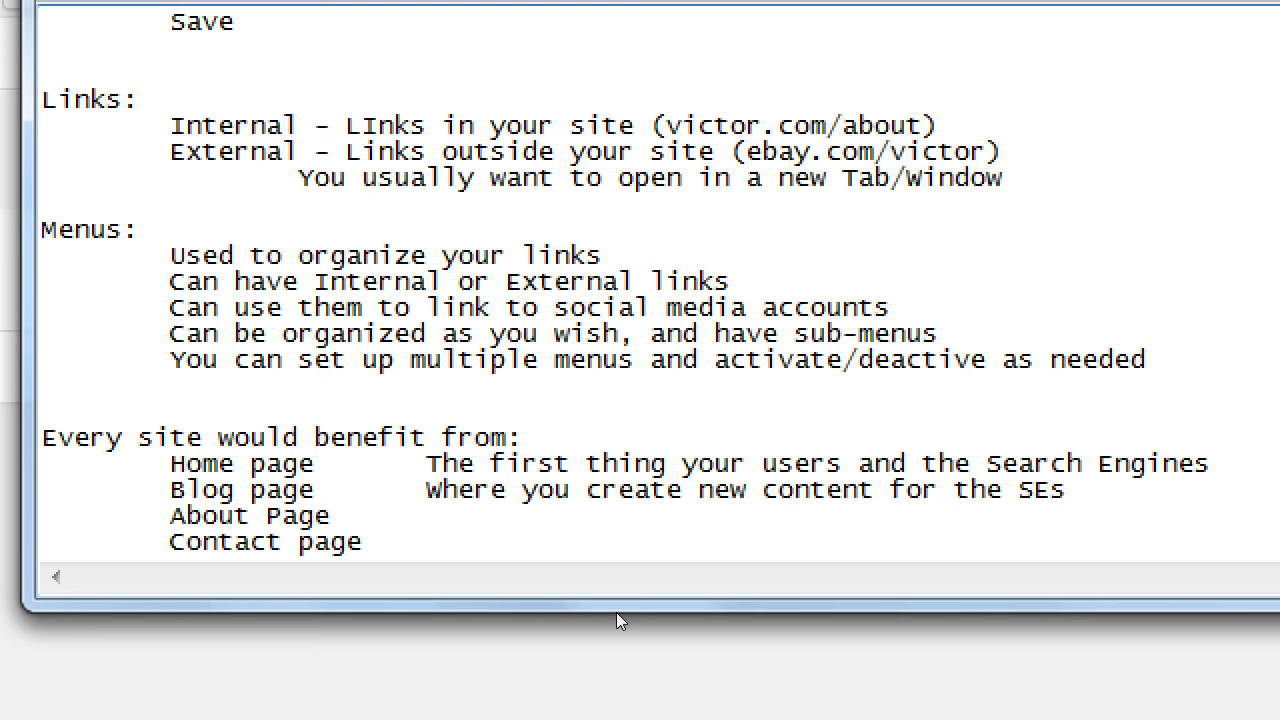
{"action": "type", "text": " to find"}
{"action": "key", "text": "BackSpace"}
{"action": "type", "text": "nd"}
Add the description "Where you add more searchable keywords" beside the "About Page" entry and highlight the word "keywords".
{"action": "key", "text": "Down"}
{"action": "key", "text": "Tab"}
{"action": "type", "text": "Where "}
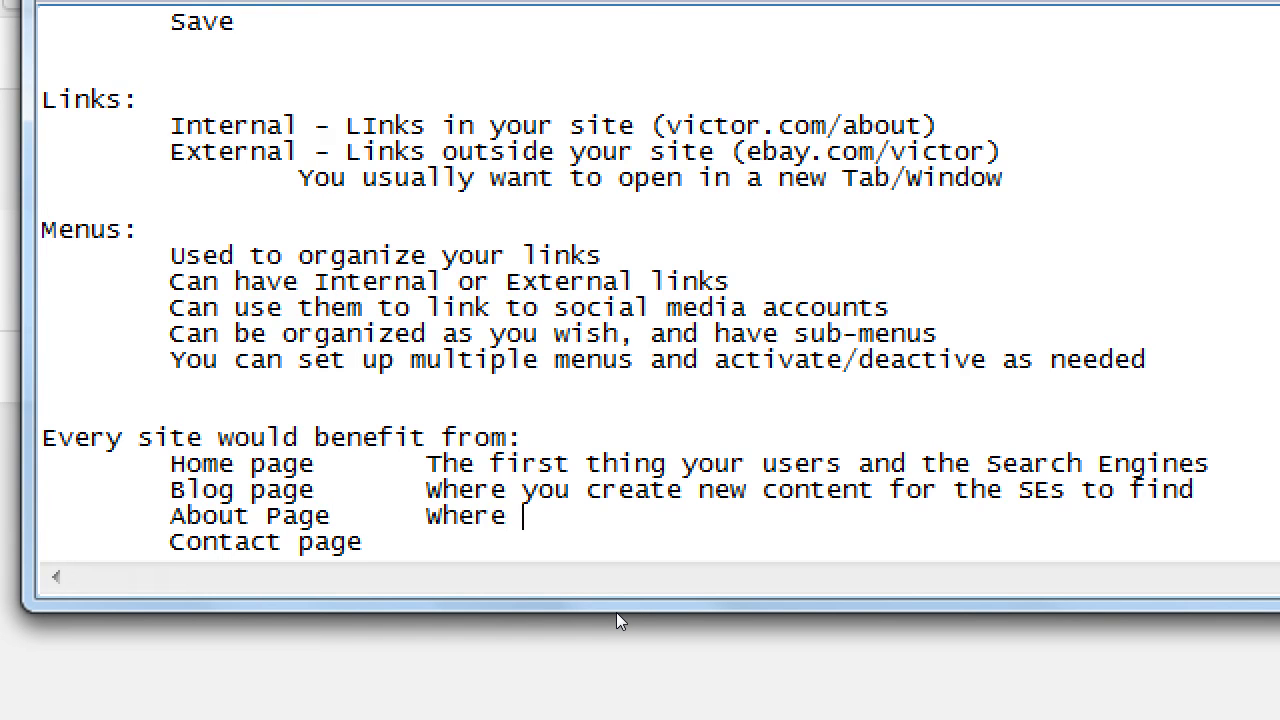
{"action": "type", "text": "you add more sea"}
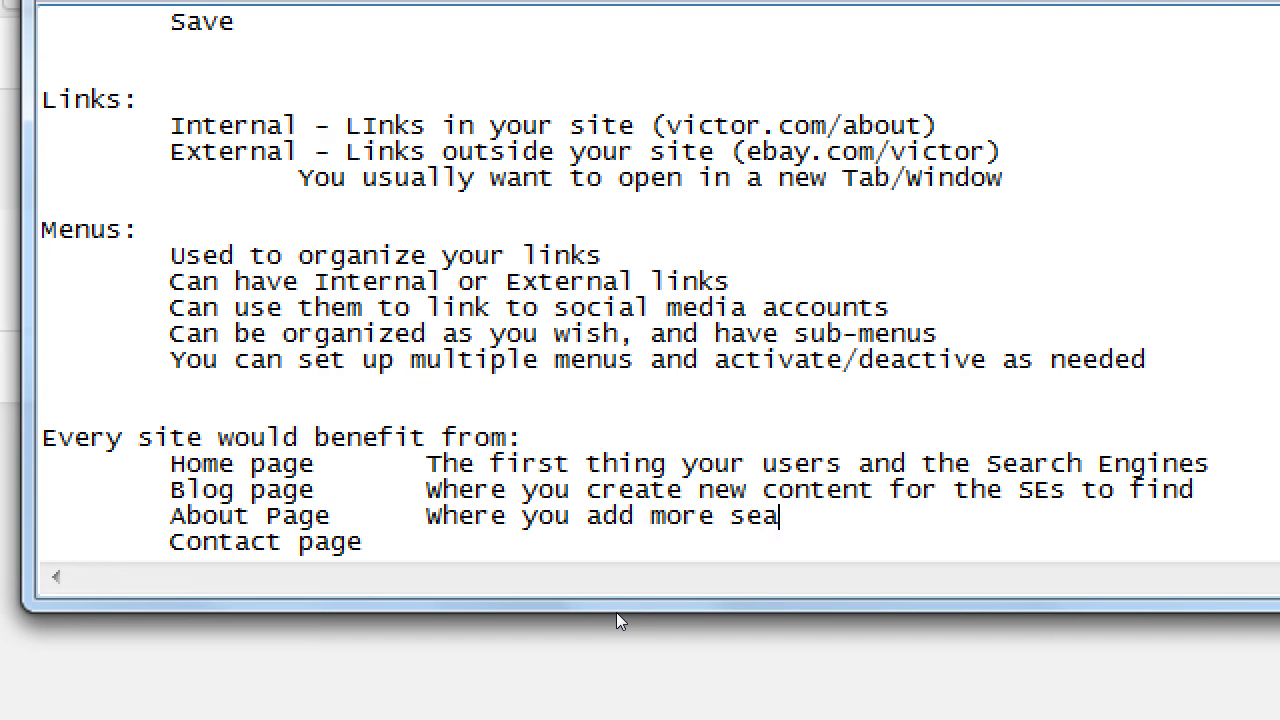
{"action": "type", "text": "rchable keywords"}
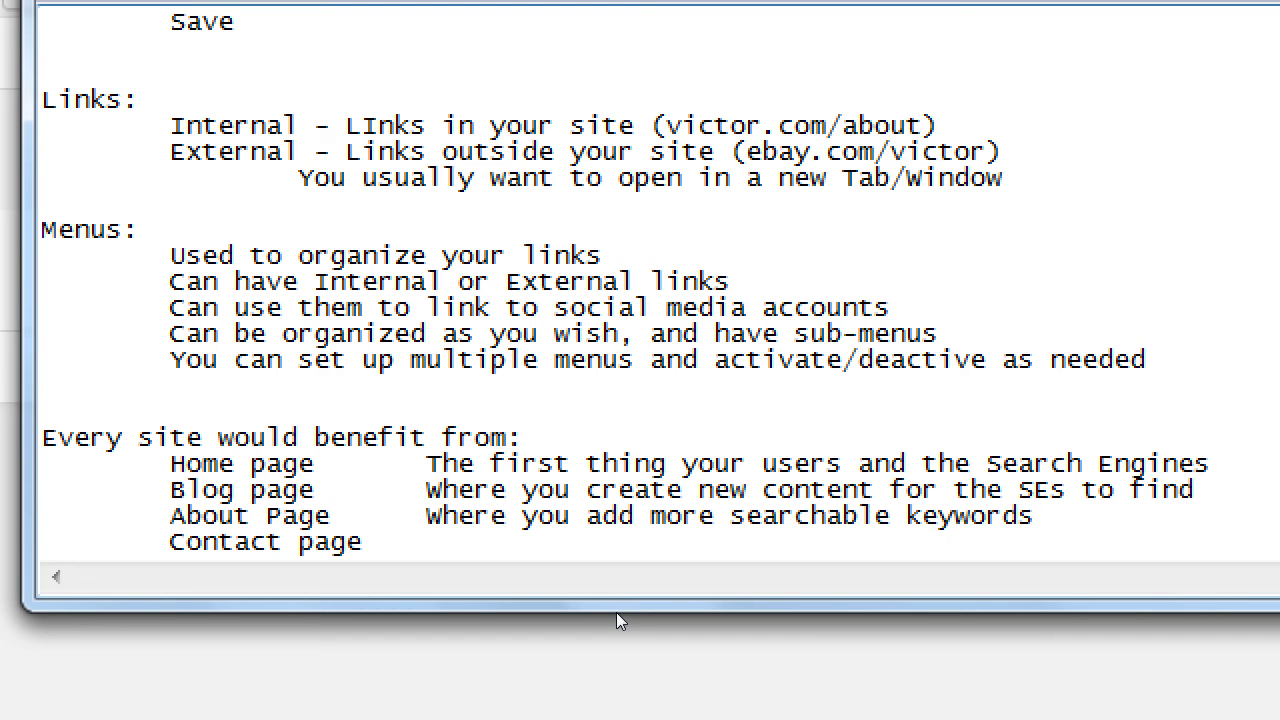
{"action": "key", "text": "ctrl+shift+Left"}
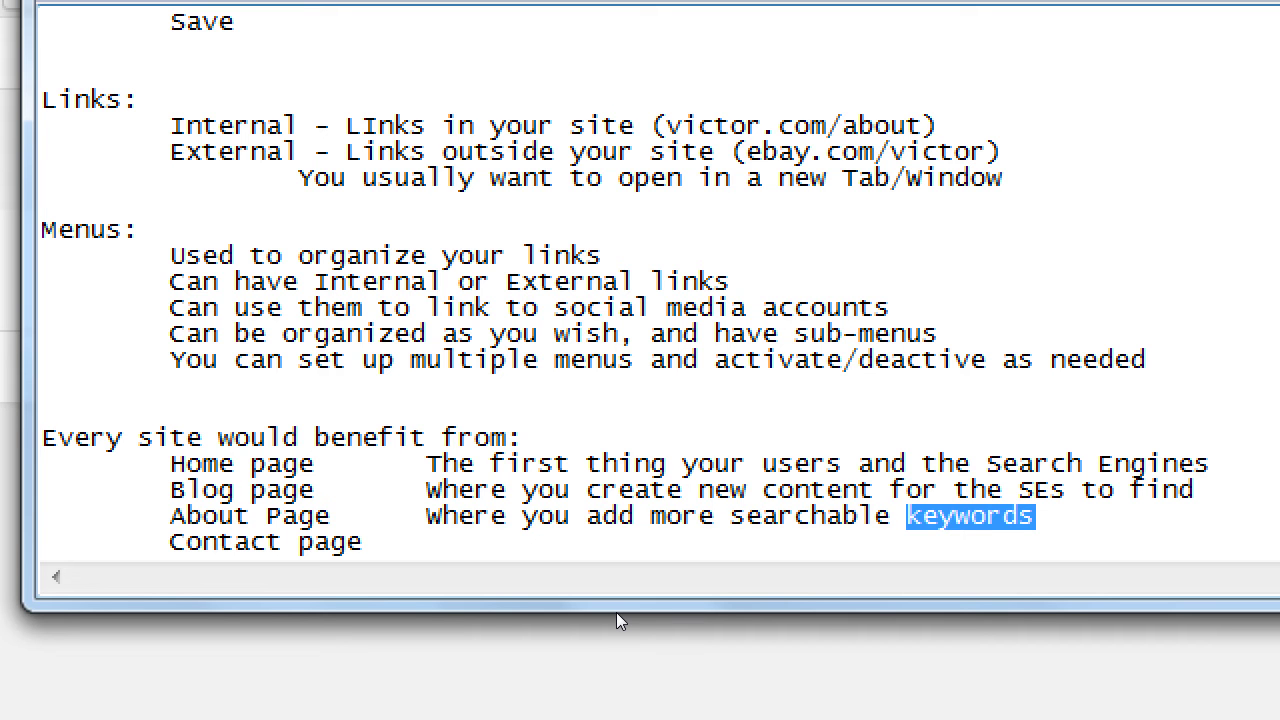
Add the description "Where you show the SEs/people you're a legit biz" beside the "Contact page" entry.
{"action": "key", "text": "Down"}
{"action": "key", "text": "Tab"}
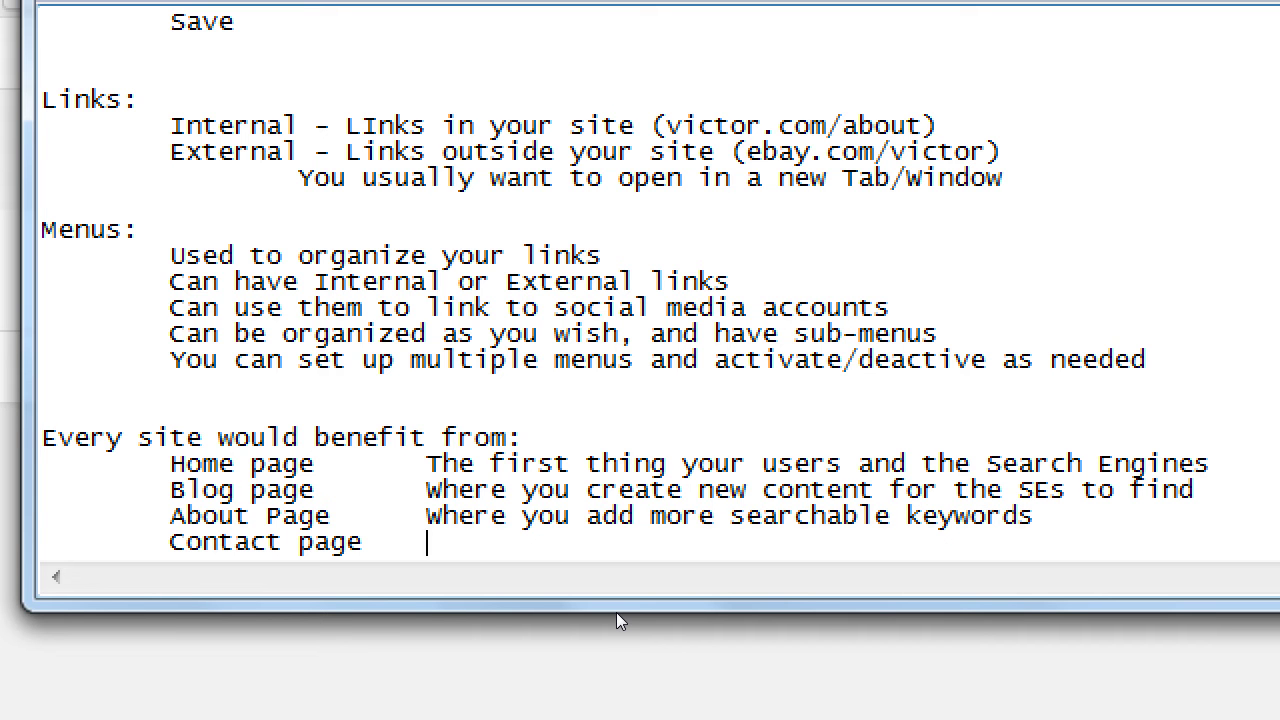
{"action": "type", "text": "Where you"}
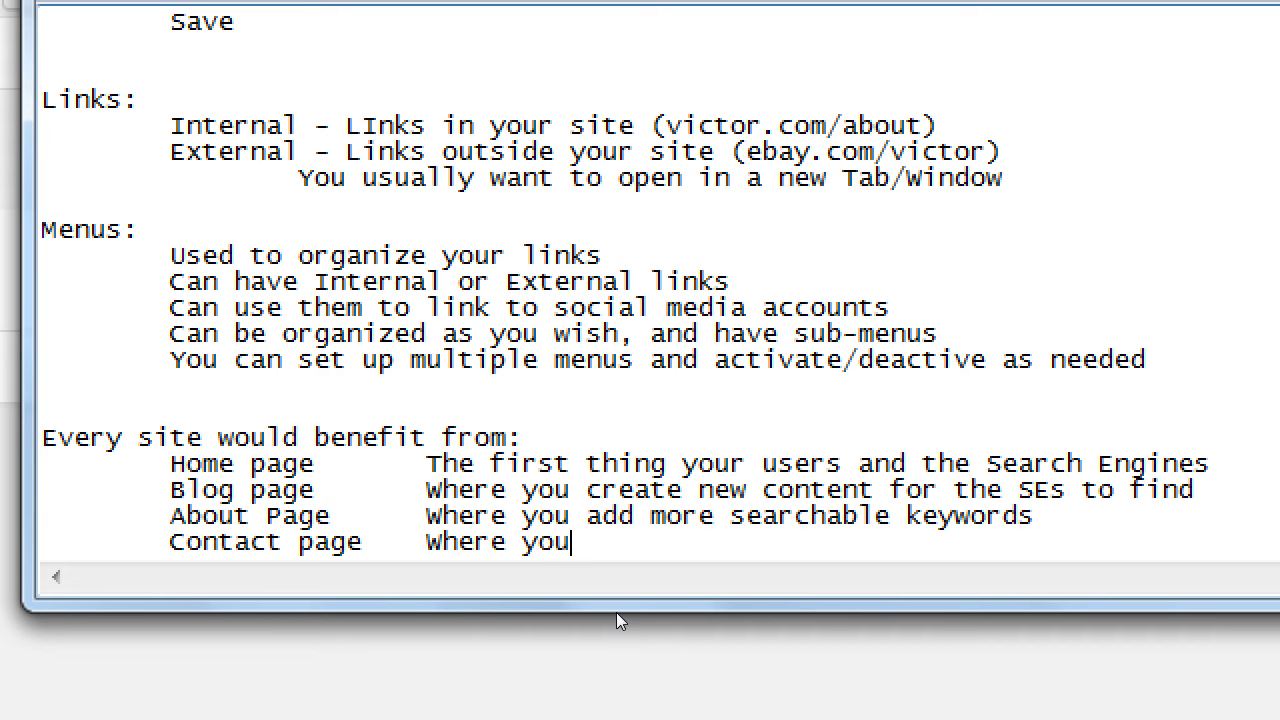
{"action": "type", "text": " show the Se"}
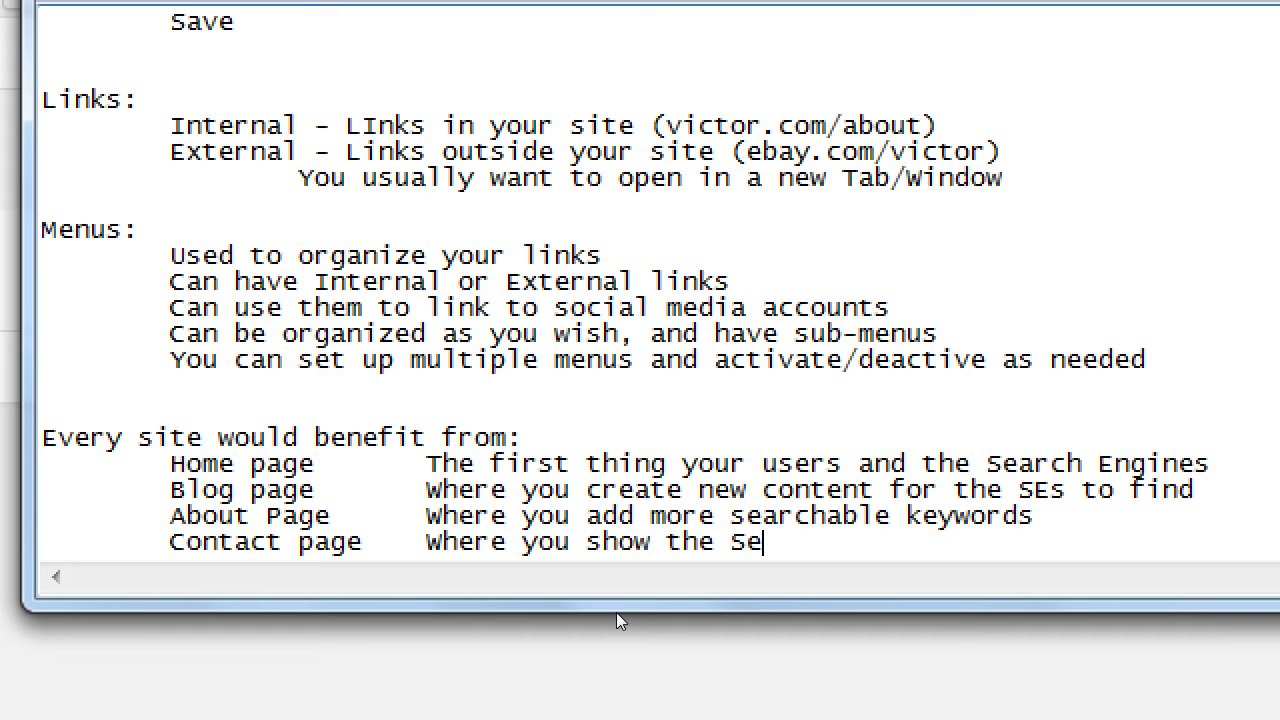
{"action": "key", "text": "BackSpace"}
{"action": "type", "text": "Es/people you"}
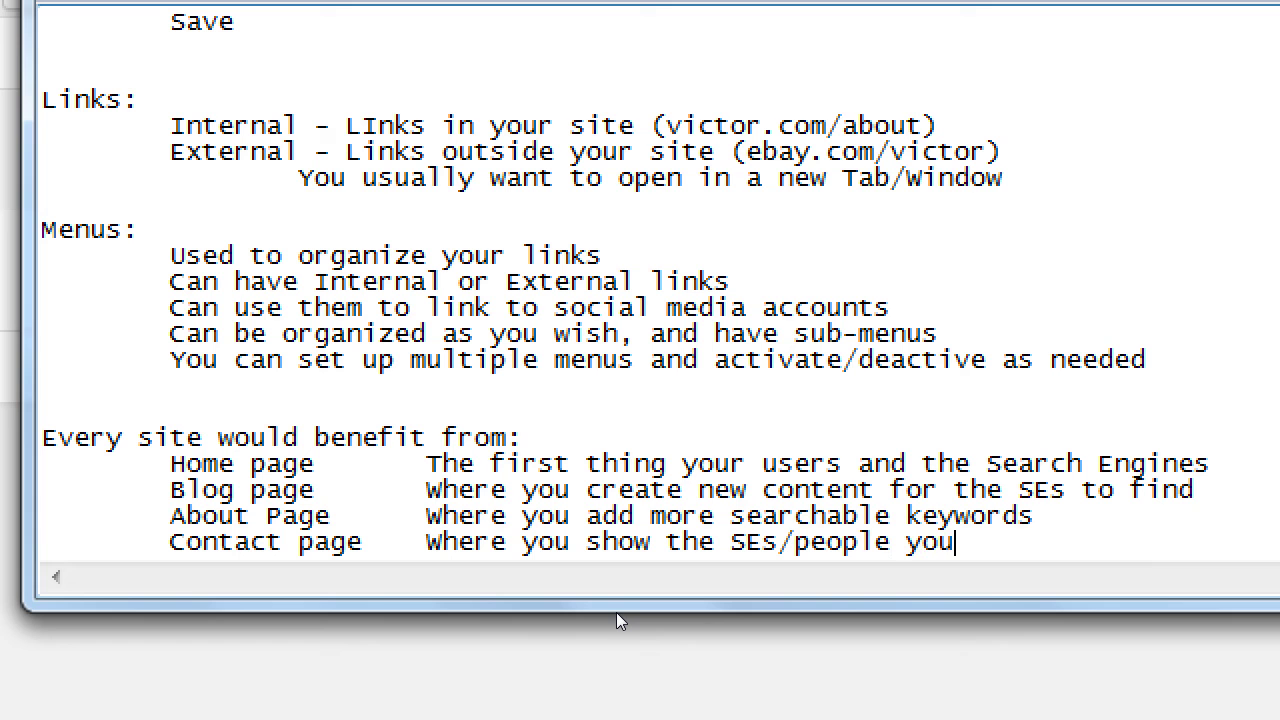
{"action": "type", "text": "'re a legit"}
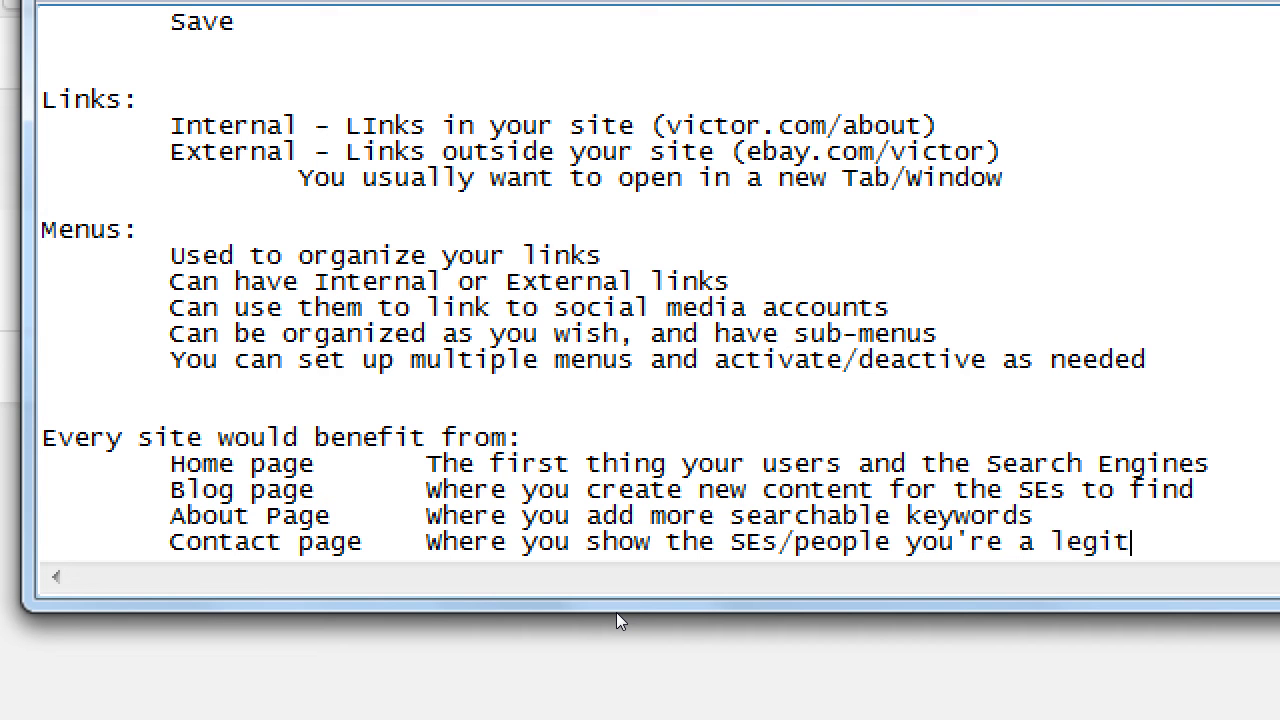
{"action": "type", "text": " biz"}
Highlight the word "SEs" in the Contact page description.
{"action": "double_click", "coordinate": [746, 541]}
{"action": "left_click", "coordinate": [746, 541]}
{"action": "key", "text": "Right"}
{"action": "key", "text": "Right"}
{"action": "key", "text": "shift+Left"}
{"action": "key", "text": "shift+Left"}
{"action": "key", "text": "shift+Left"}
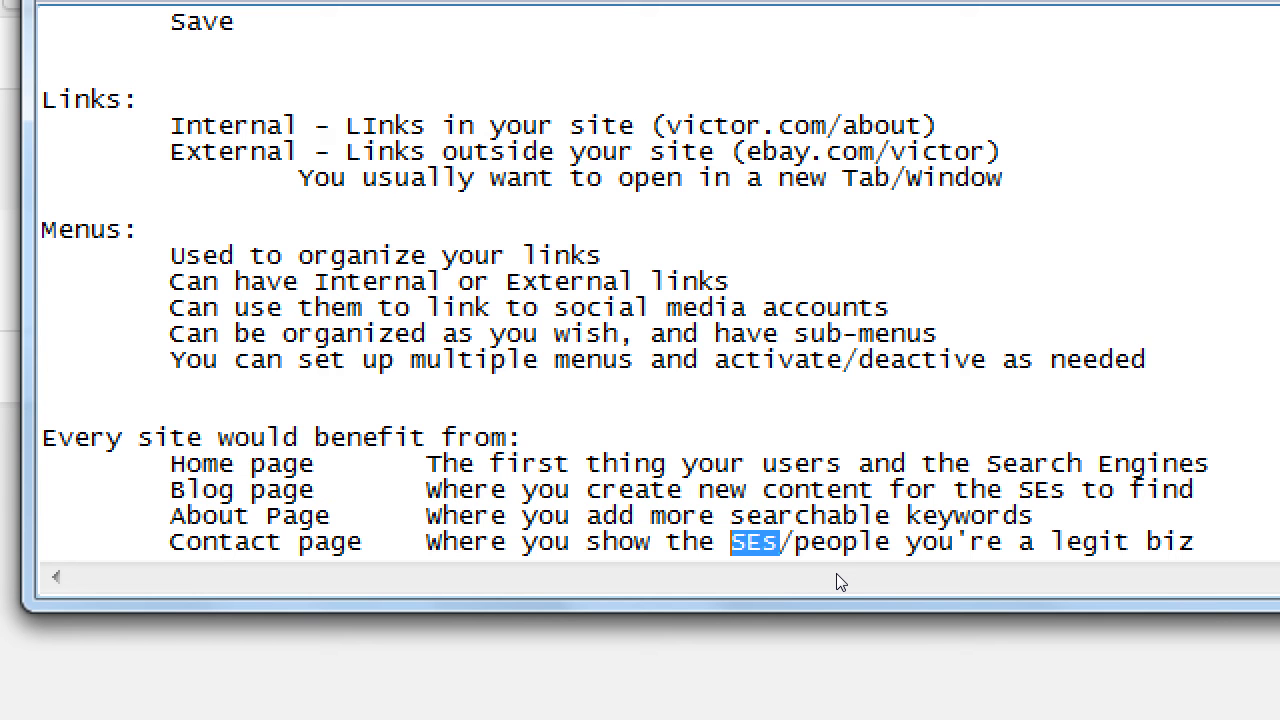
Add the line "People behind the business" below the Contact page description, indented under it.
{"action": "key", "text": "End"}
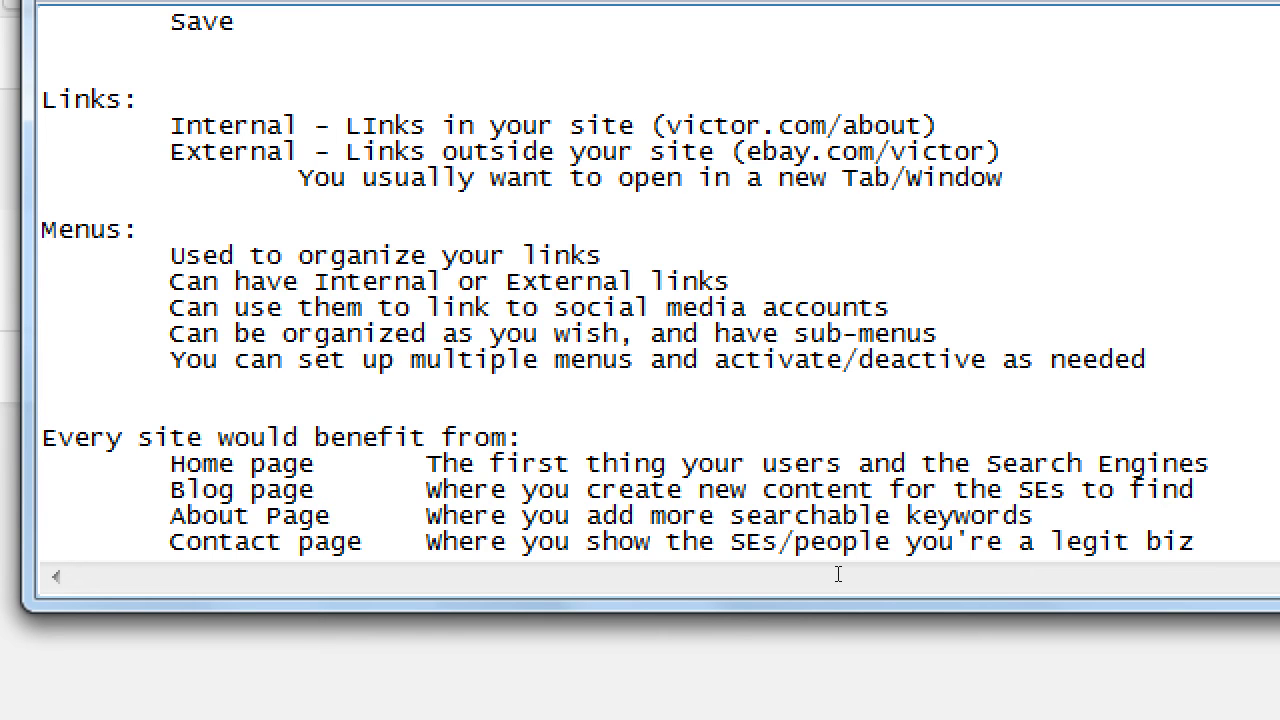
{"action": "key", "text": "Return"}
{"action": "key", "text": "Tab"}
{"action": "key", "text": "Tab"}
{"action": "key", "text": "Tab"}
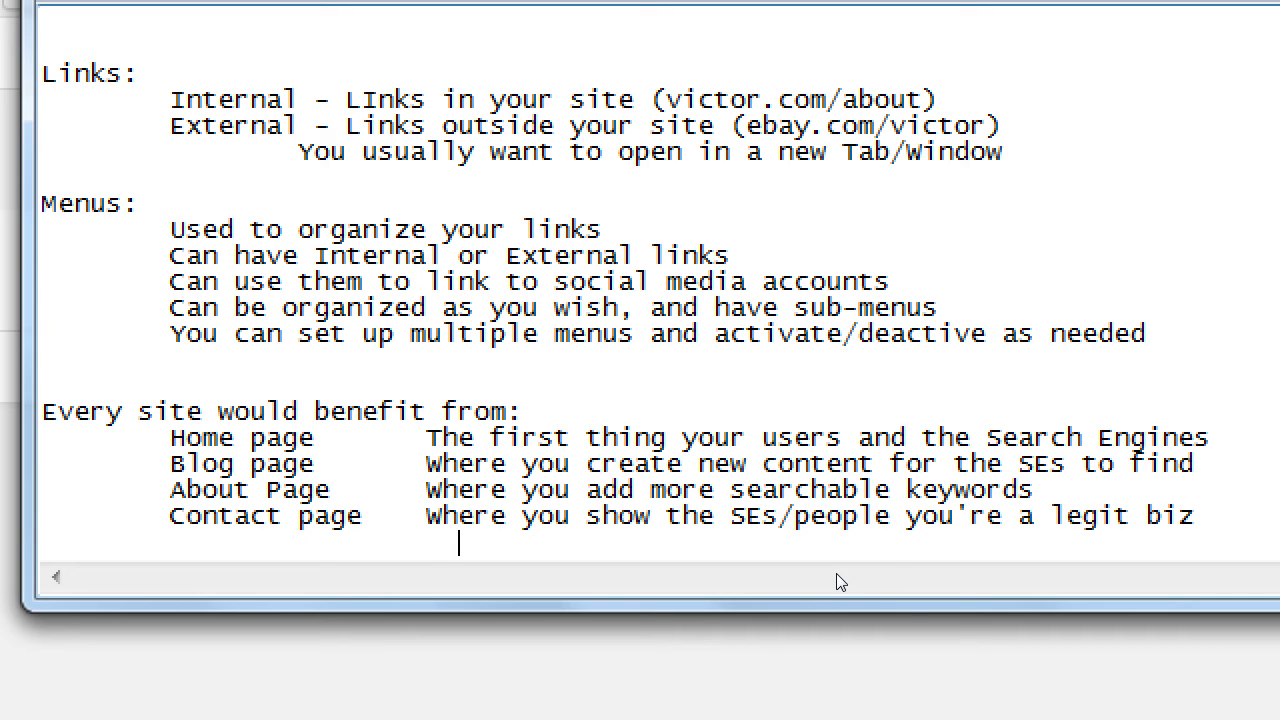
{"action": "type", "text": "People behind"}
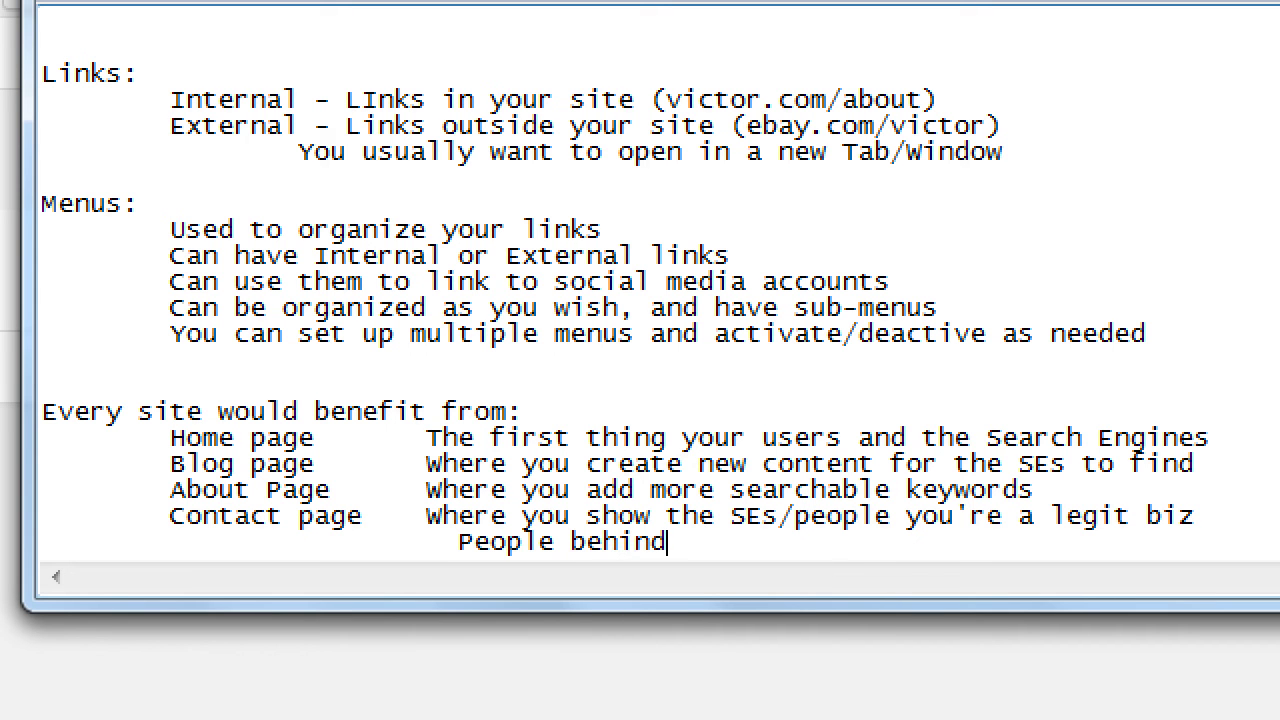
{"action": "type", "text": " the busine"}
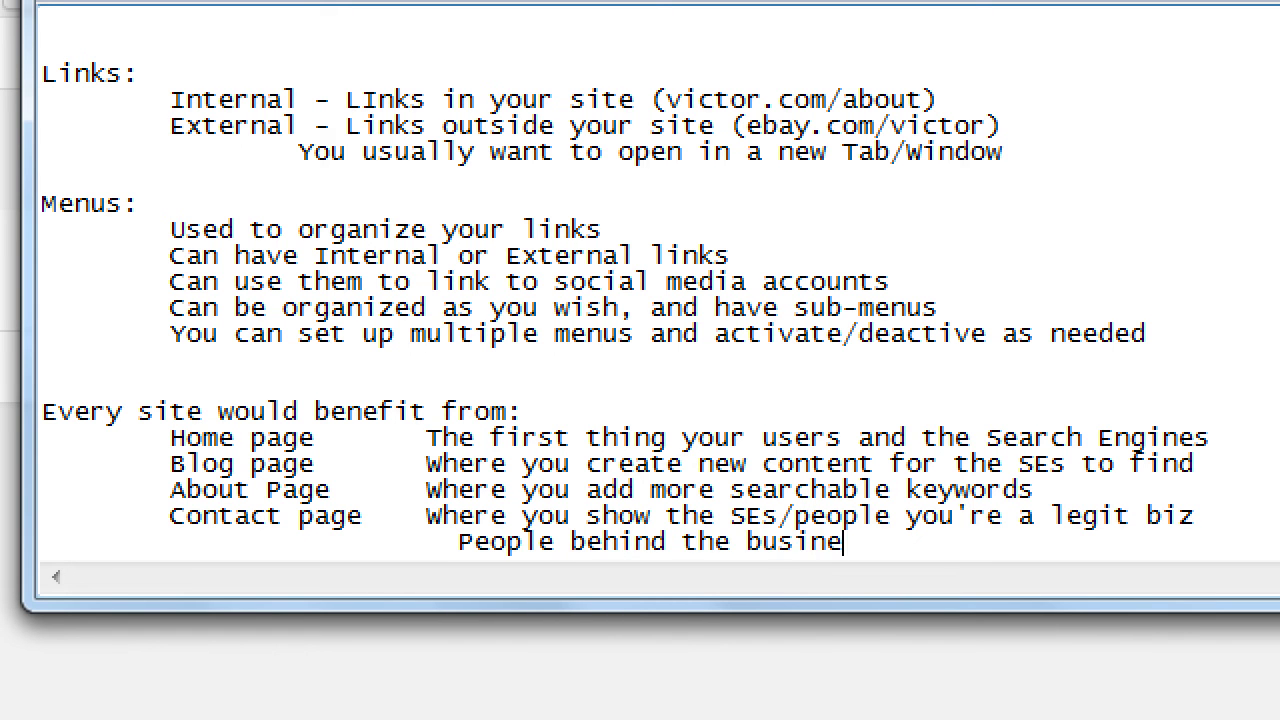
{"action": "type", "text": "ss"}
Add the lines "Phone number" and "Mailing Address" below "People behind the business", at the same indent.
{"action": "key", "text": "Return"}
{"action": "key", "text": "Tab"}
{"action": "key", "text": "Tab"}
{"action": "key", "text": "Tab"}
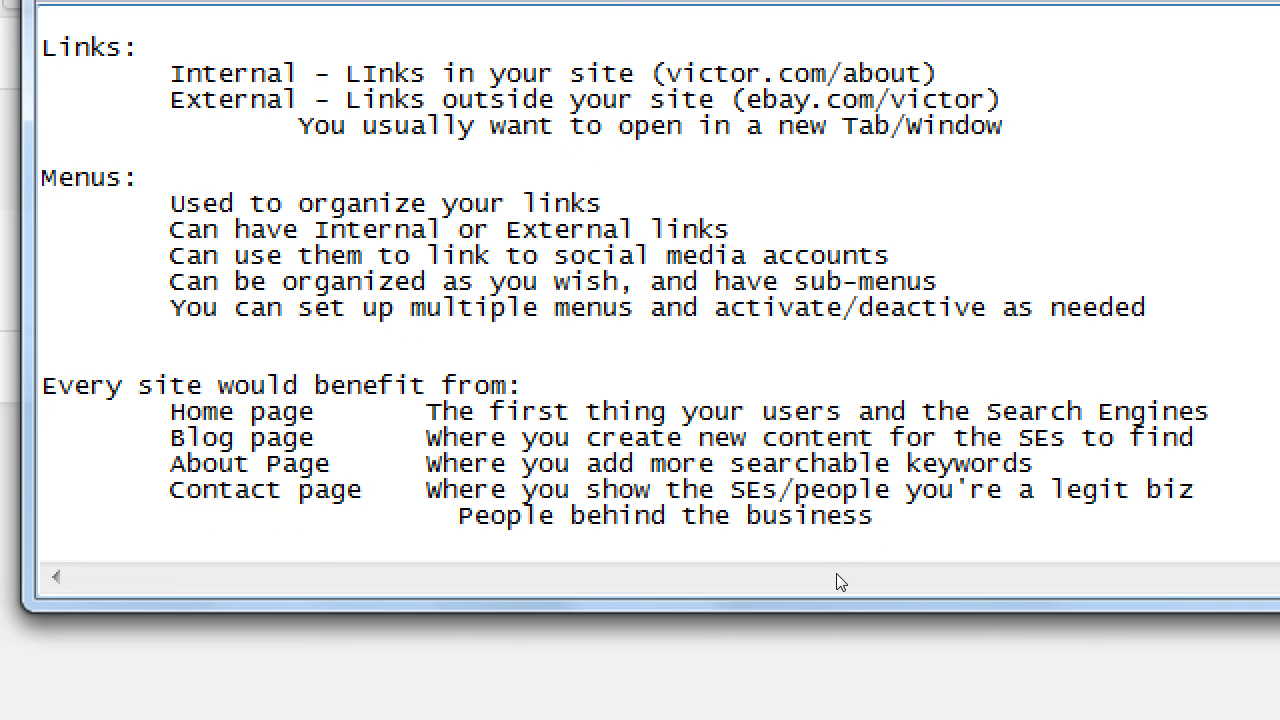
{"action": "type", "text": "Phone n"}
{"action": "type", "text": "r"}
{"action": "key", "text": "Return"}
{"action": "key", "text": "Tab"}
{"action": "key", "text": "Tab"}
{"action": "key", "text": "Tab"}
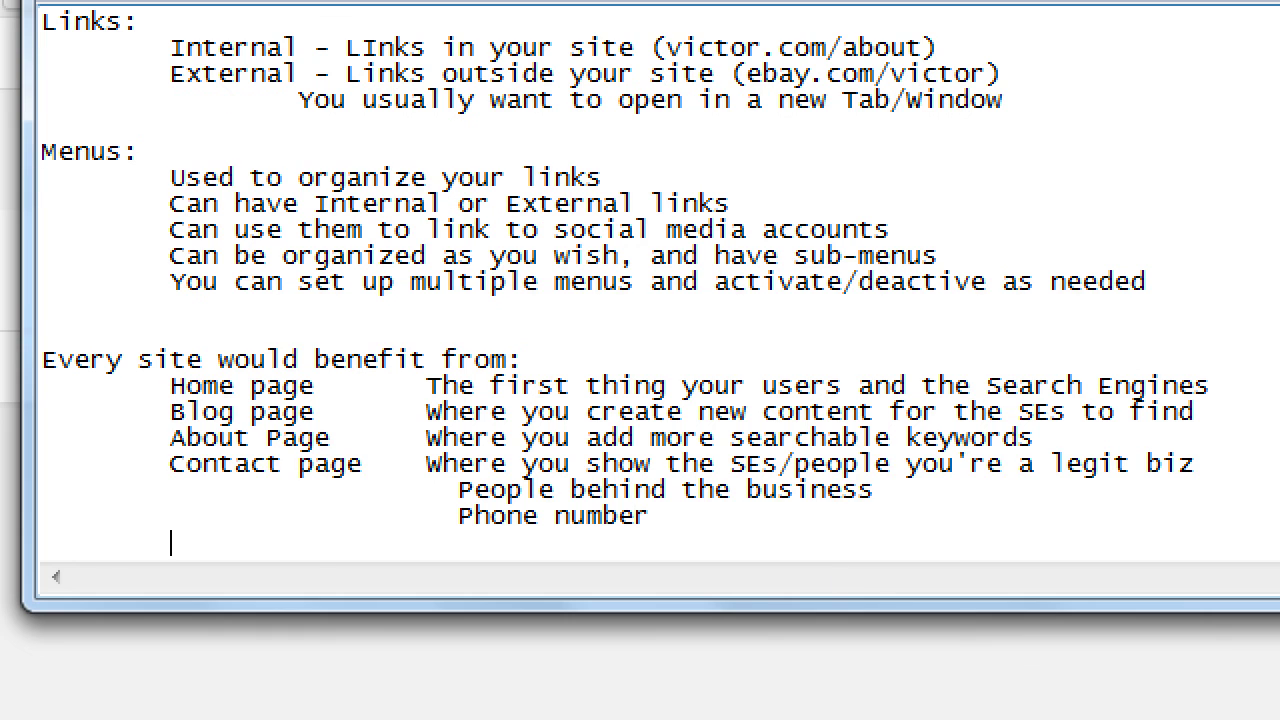
{"action": "type", "text": "Mailing Address"}
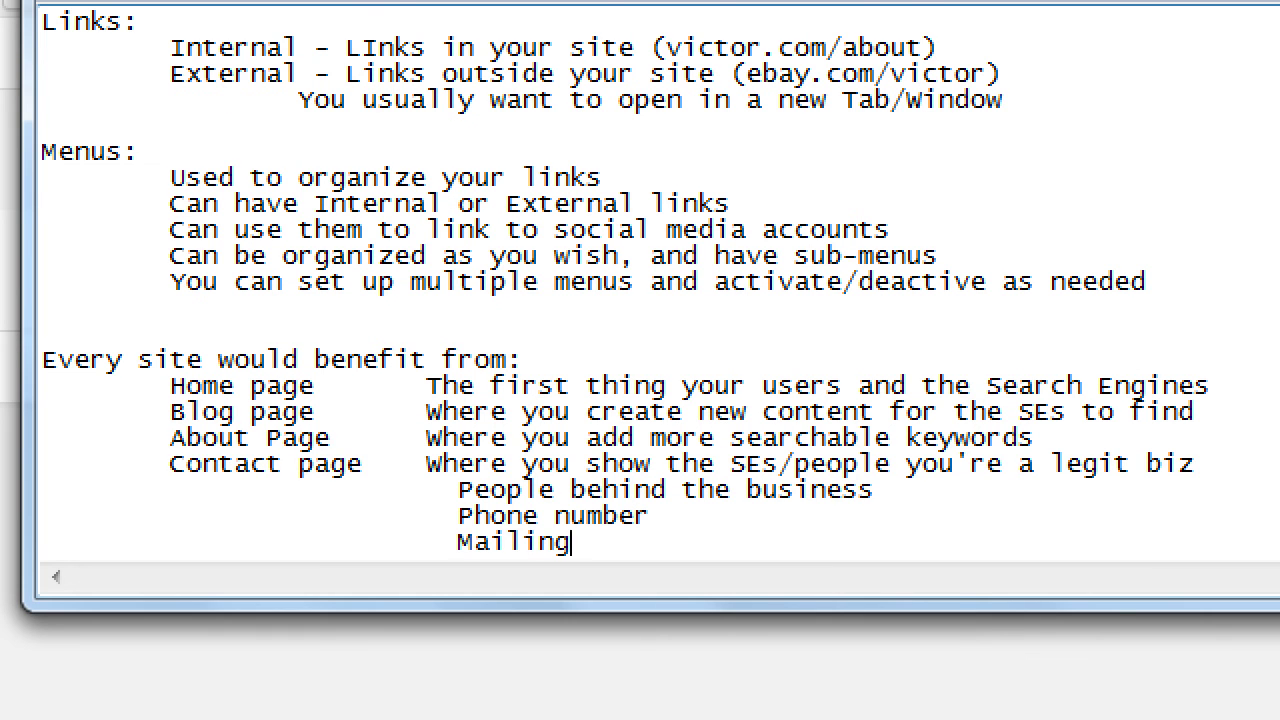
Add the line "Contact Form" below "Mailing Address", at the same indent.
{"action": "key", "text": "Return"}
{"action": "key", "text": "Tab"}
{"action": "key", "text": "Tab"}
{"action": "key", "text": "Tab"}
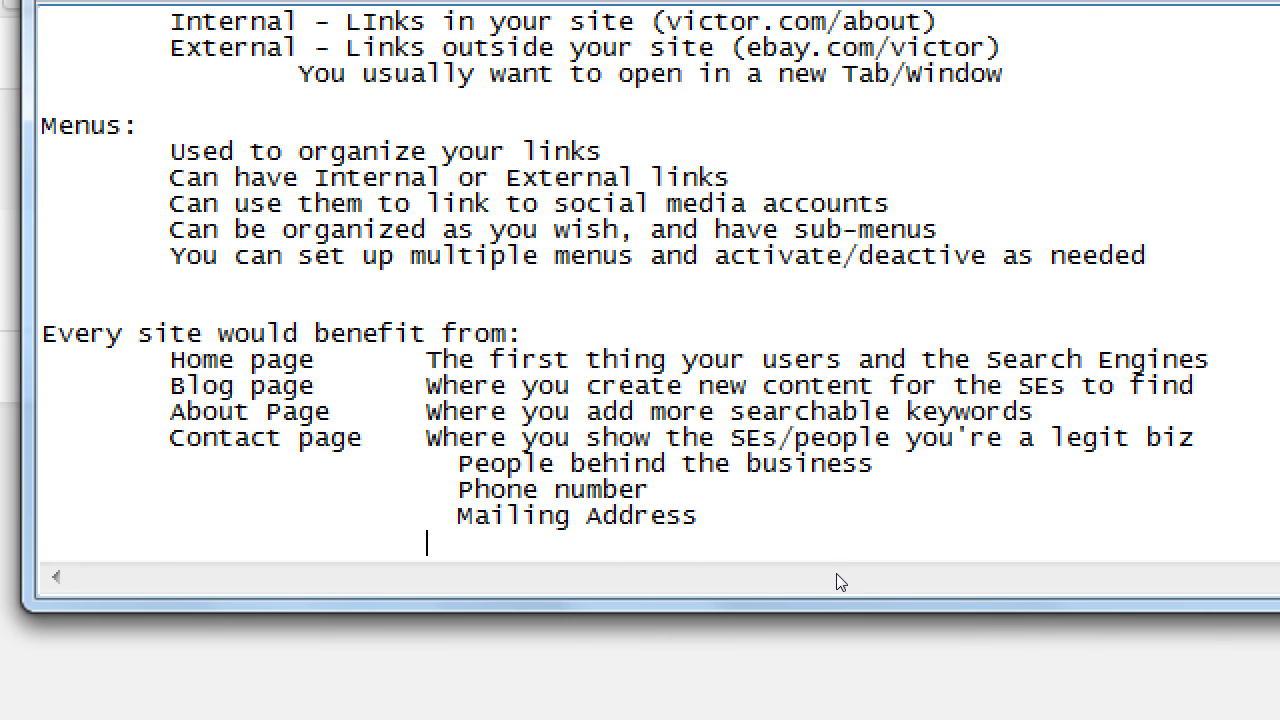
{"action": "type", "text": "Contact Form"}
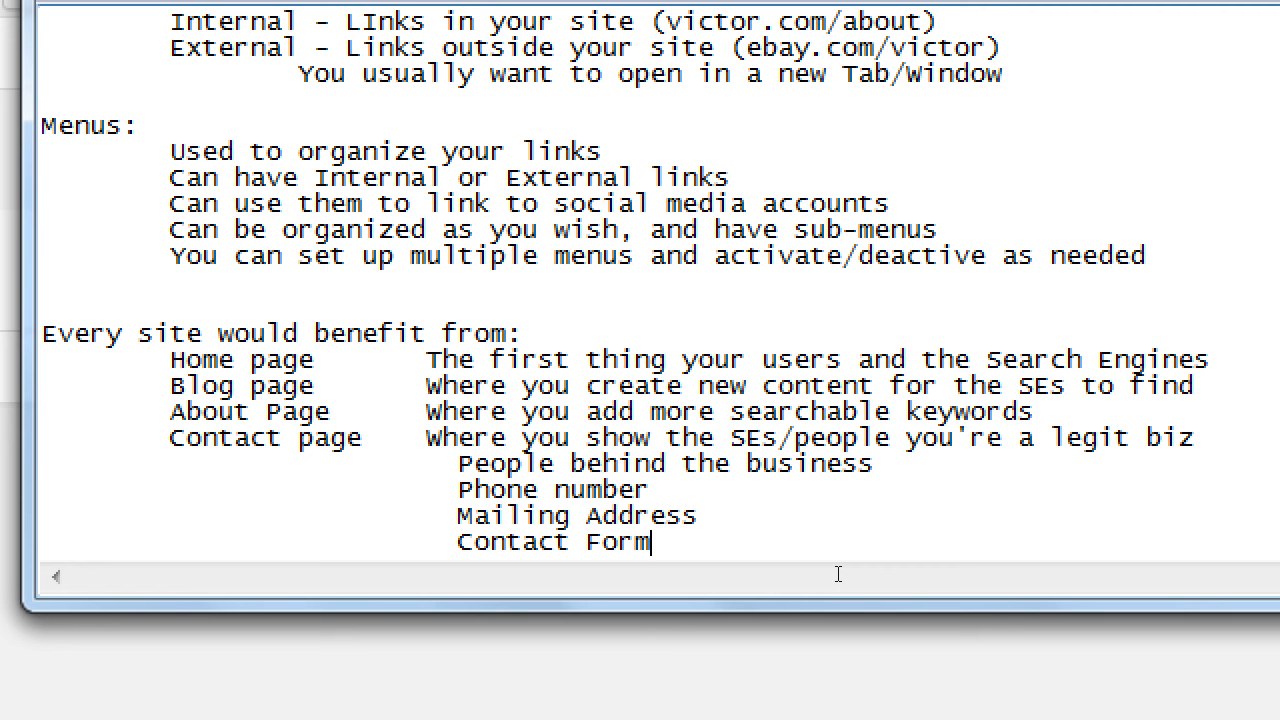
Highlight the four Contact page items from "Contact Form" up to "People behind the business", and clear the selection.
{"action": "key", "text": "shift+Up"}
{"action": "key", "text": "shift+Up"}
{"action": "key", "text": "shift+Up"}
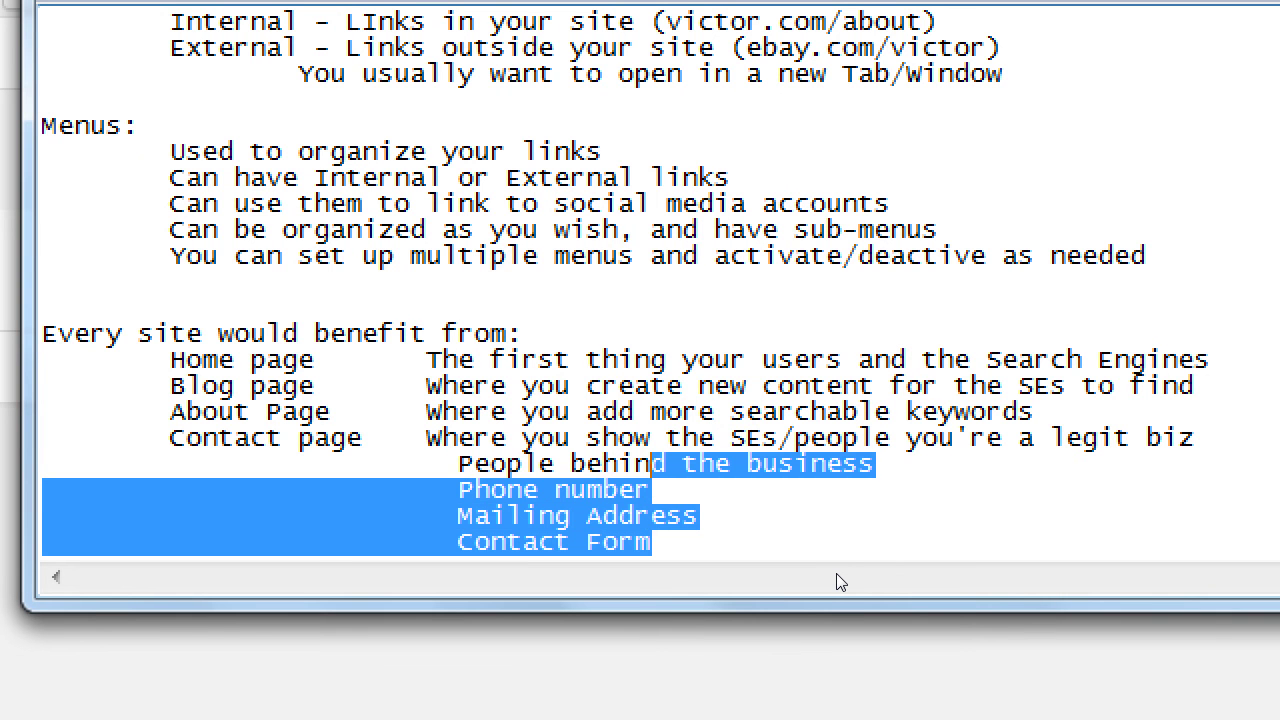
{"action": "key", "text": "shift+Home"}
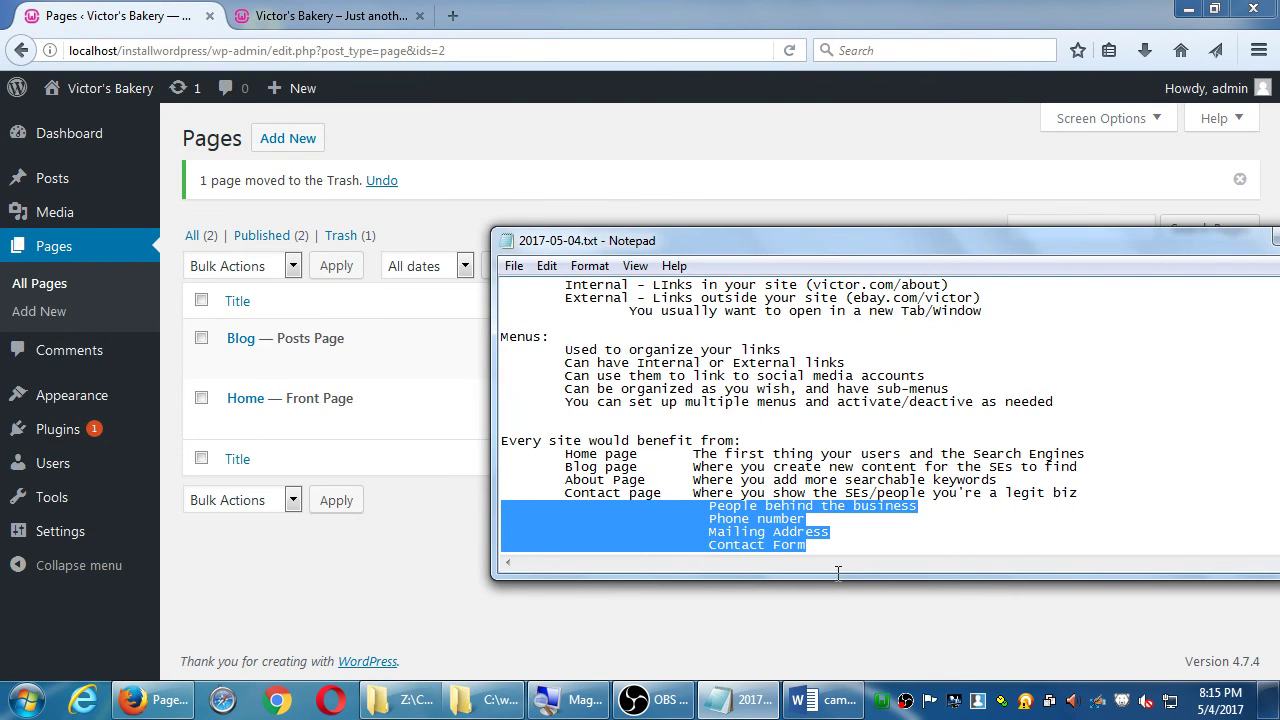
{"action": "left_click", "coordinate": [856, 544]}
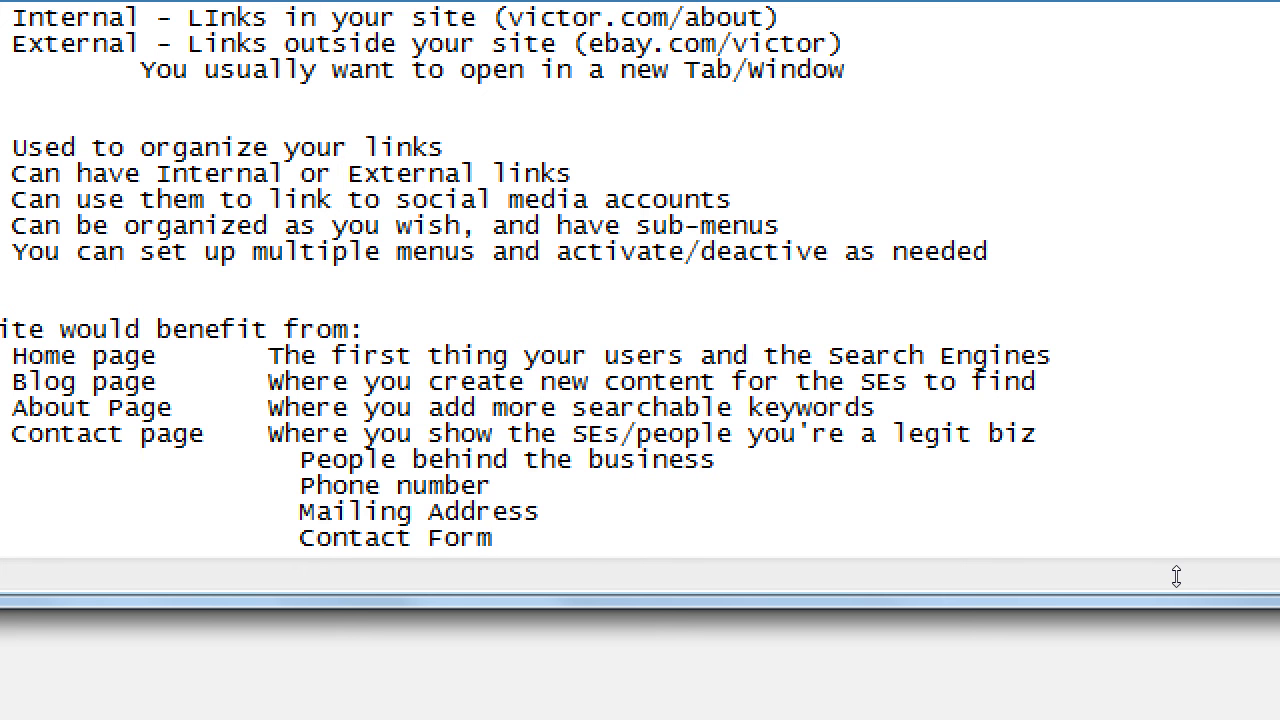
Add the note "PO Box" beside "Mailing Address", separated by a tab.
{"action": "key", "text": "Up"}
{"action": "key", "text": "Up"}
{"action": "key", "text": "Down"}
{"action": "key", "text": "End"}
{"action": "key", "text": "Tab"}
{"action": "type", "text": "PO Box"}
Add the note "Google Voice" beside "Phone number", lined up with "PO Box".
{"action": "key", "text": "Up"}
{"action": "key", "text": "Tab"}
{"action": "key", "text": "Tab"}
{"action": "type", "text": "Google Voice"}
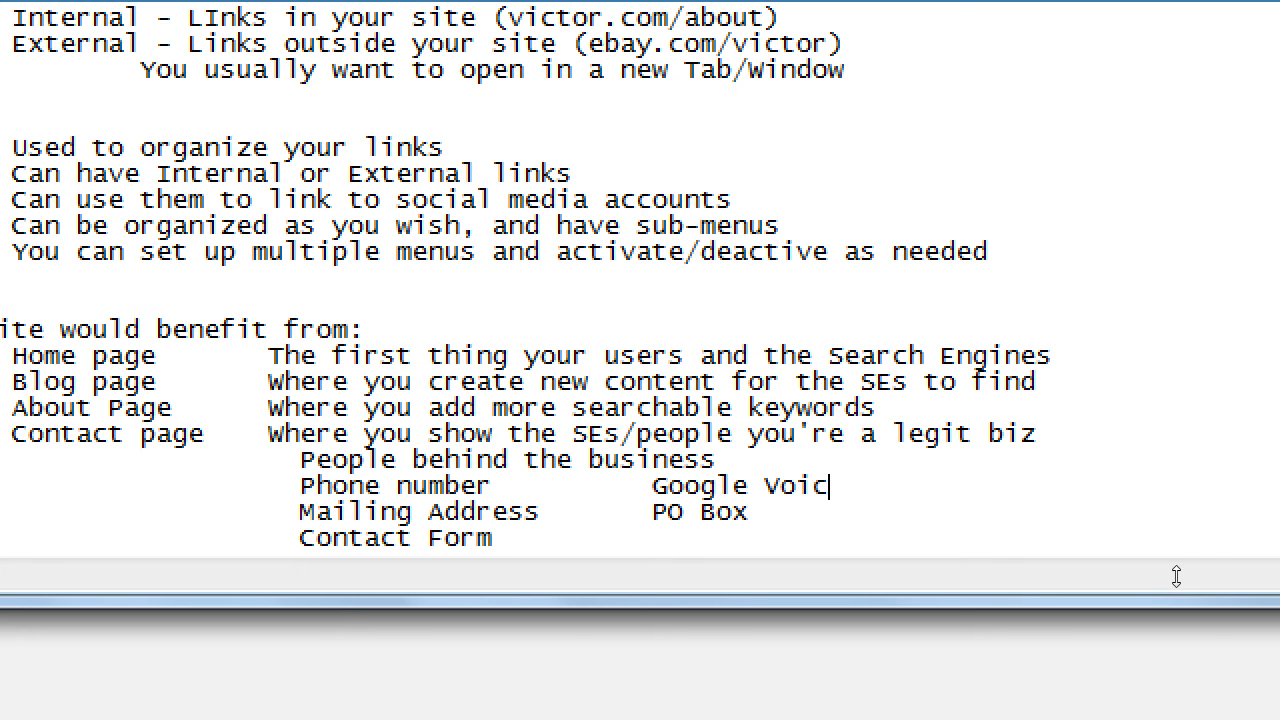
Highlight the text "Google Voice" on the "Phone number" line.
{"action": "key", "text": "ctrl+shift+Left"}
{"action": "key", "text": "ctrl+shift+Left"}
{"action": "key", "text": "ctrl+shift+Left"}
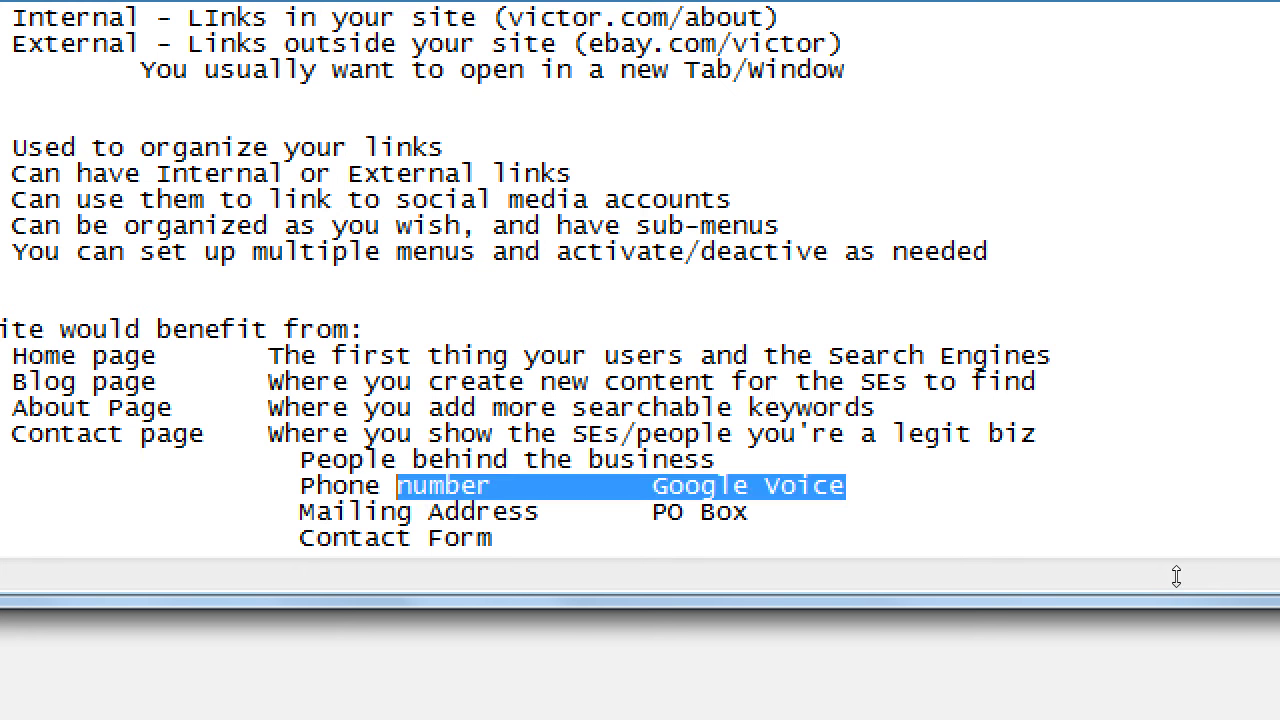
{"action": "key", "text": "ctrl+shift+Right"}
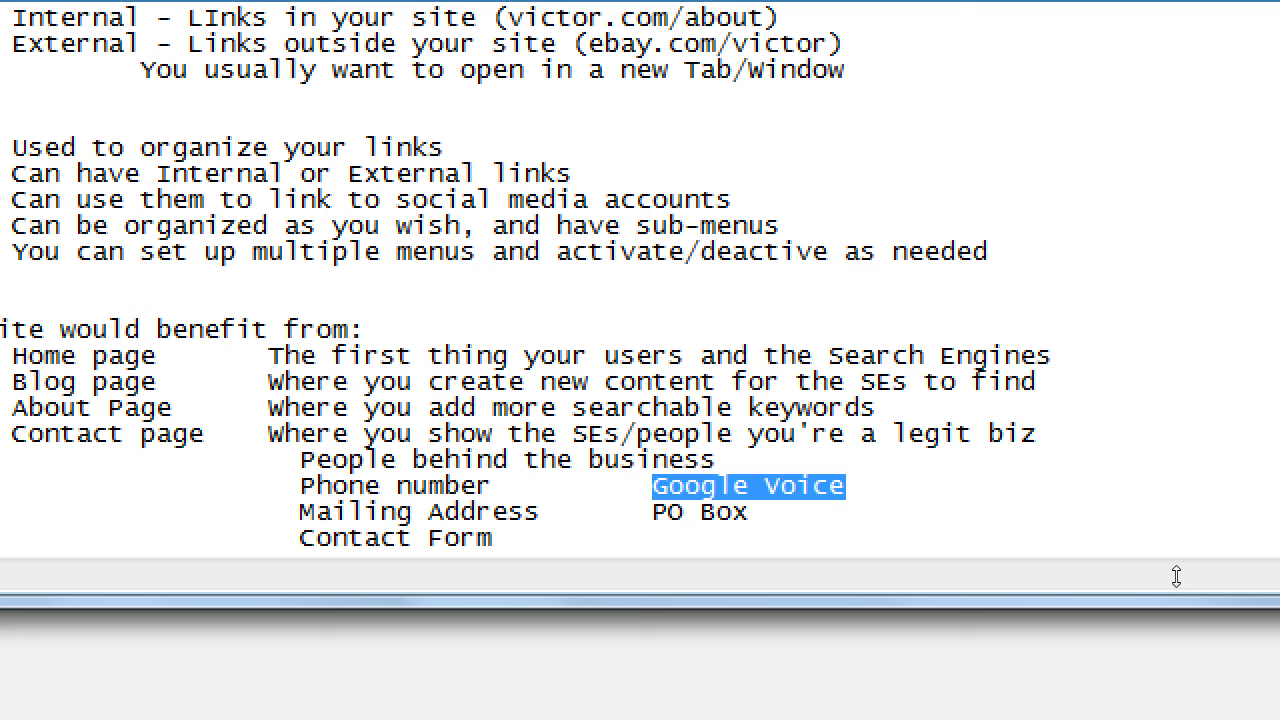